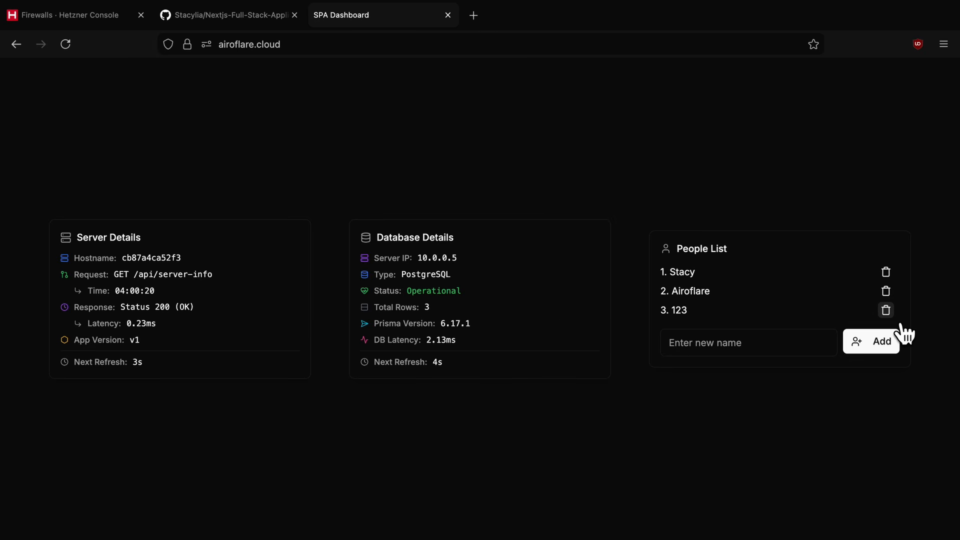
Delete the third entry, 123, from the People List.
left_click(887, 311)
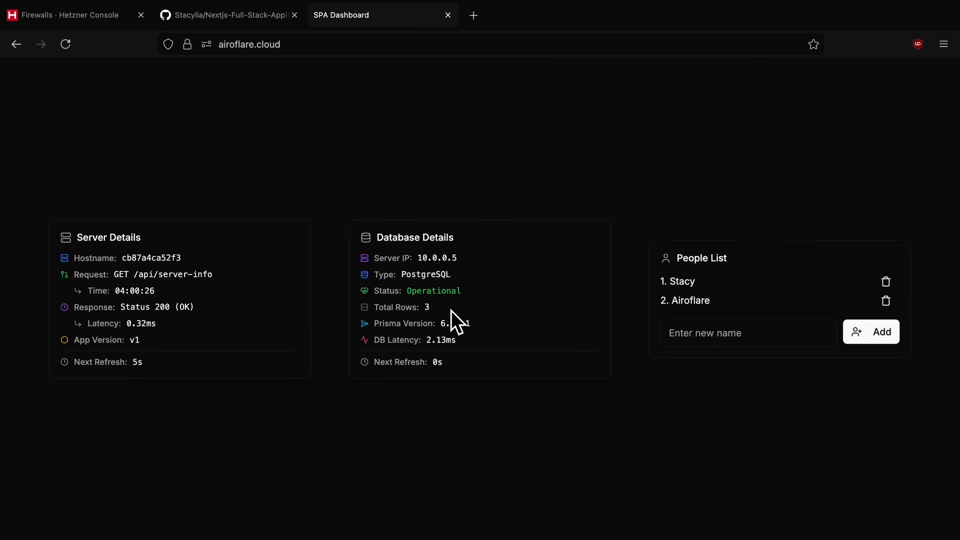
Switch to the Nextjs-Full-Stack-Application repository on GitHub and open its Dockerfile.
left_click(231, 17)
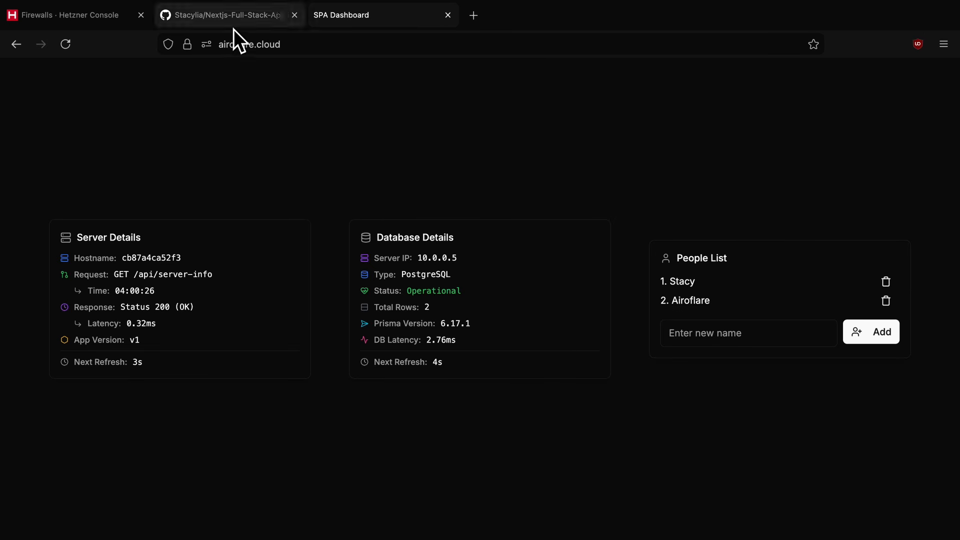
scroll(301, 311, "down", 2)
scroll(280, 320, "down", 1)
left_click(134, 375)
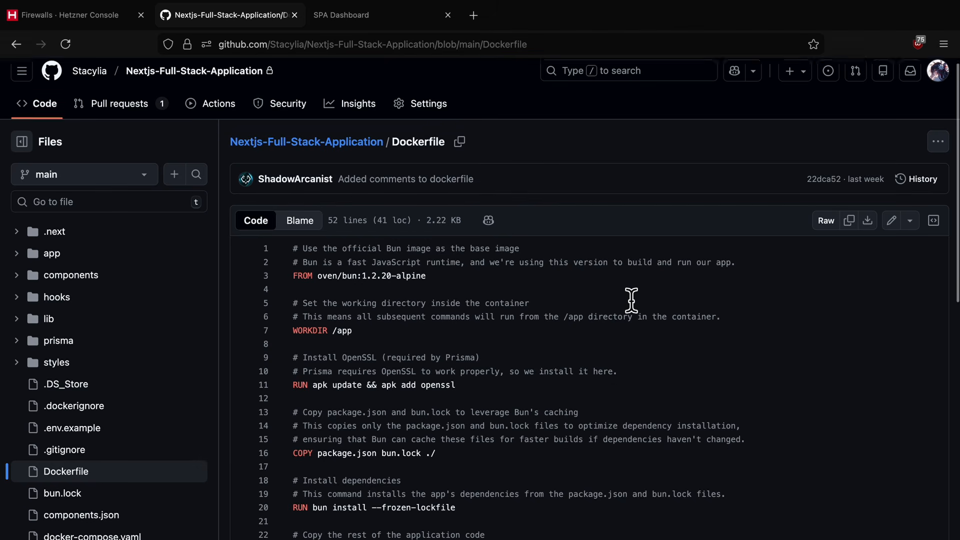
Examine the Dockerfile's base image, working directory, OpenSSL installation, dependency installation and source copy instructions.
scroll(633, 300, "down", 3)
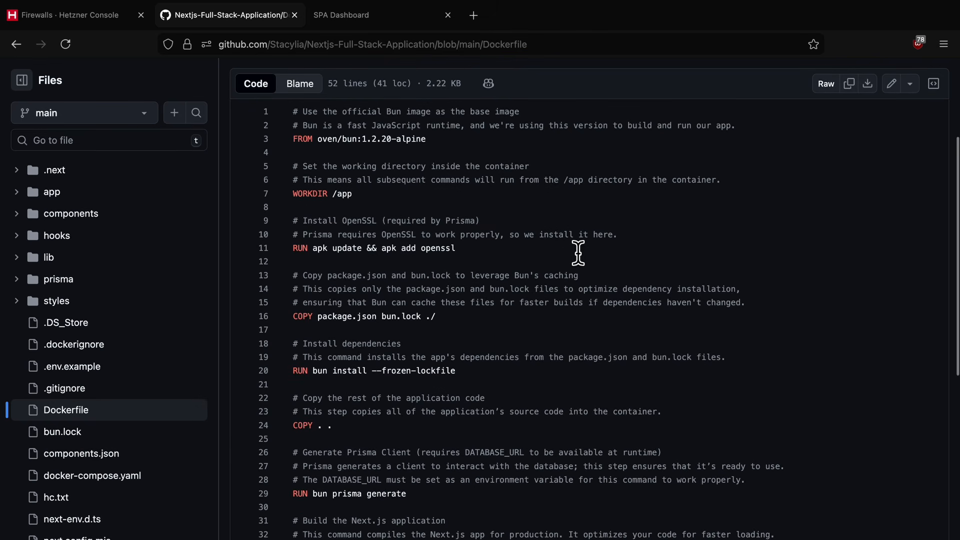
left_click(439, 145)
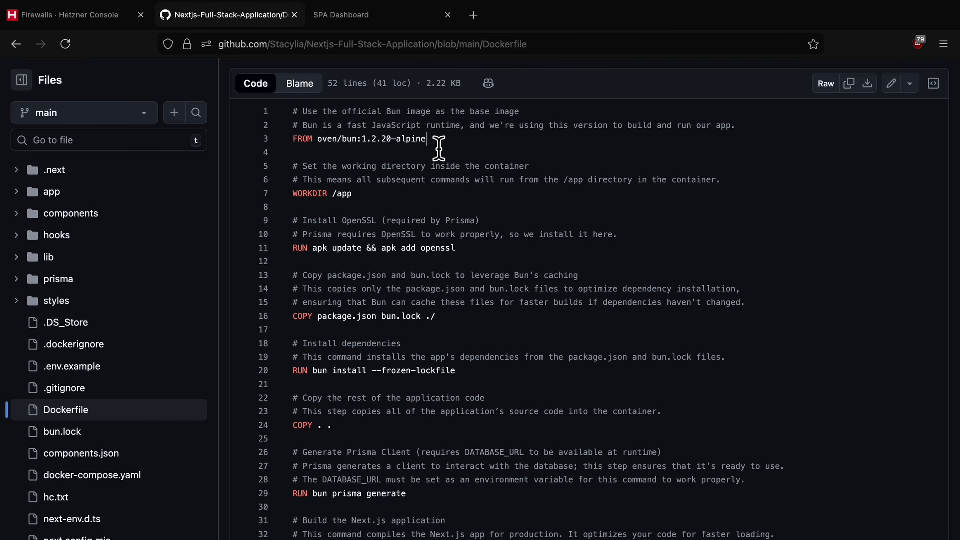
left_click(370, 200)
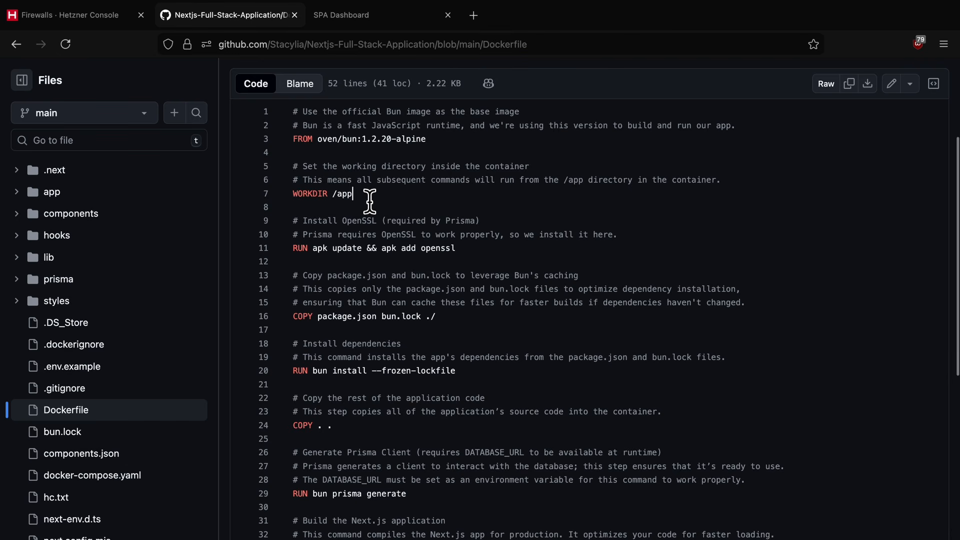
left_click(470, 253)
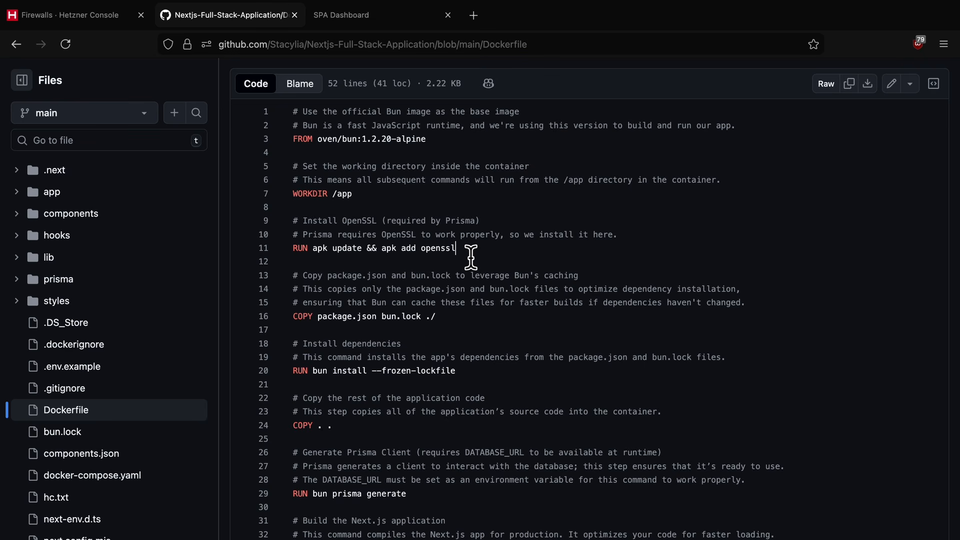
scroll(471, 257, "down", 3)
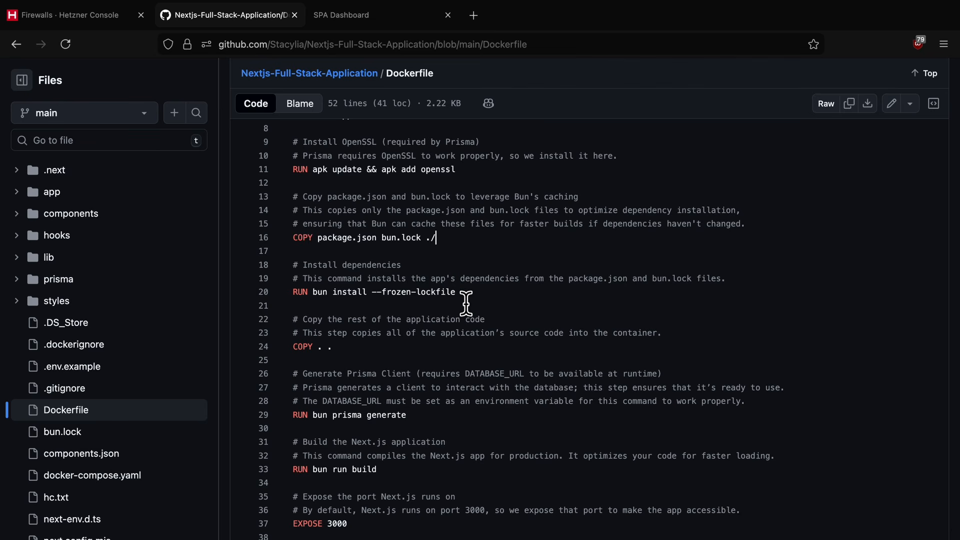
scroll(468, 305, "down", 3)
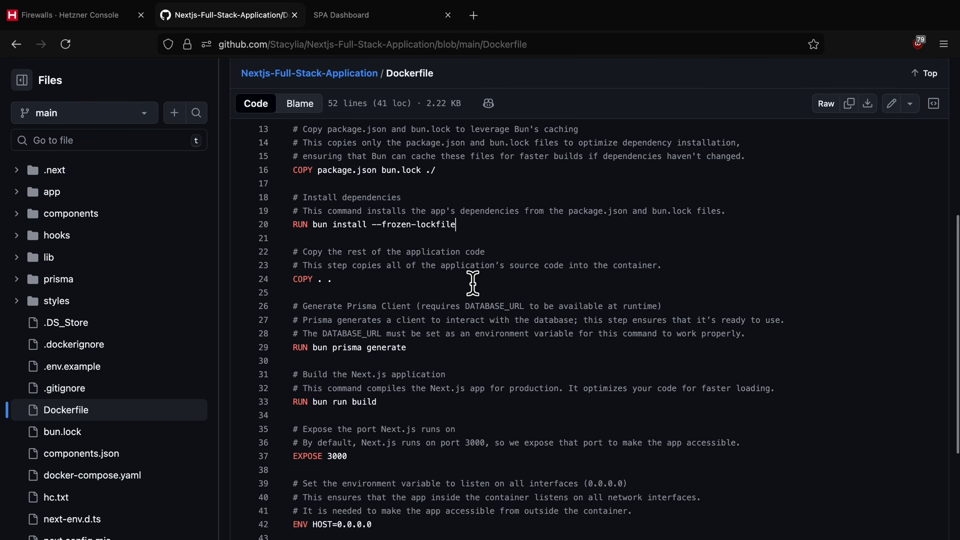
left_click(360, 271)
scroll(485, 270, "down", 2)
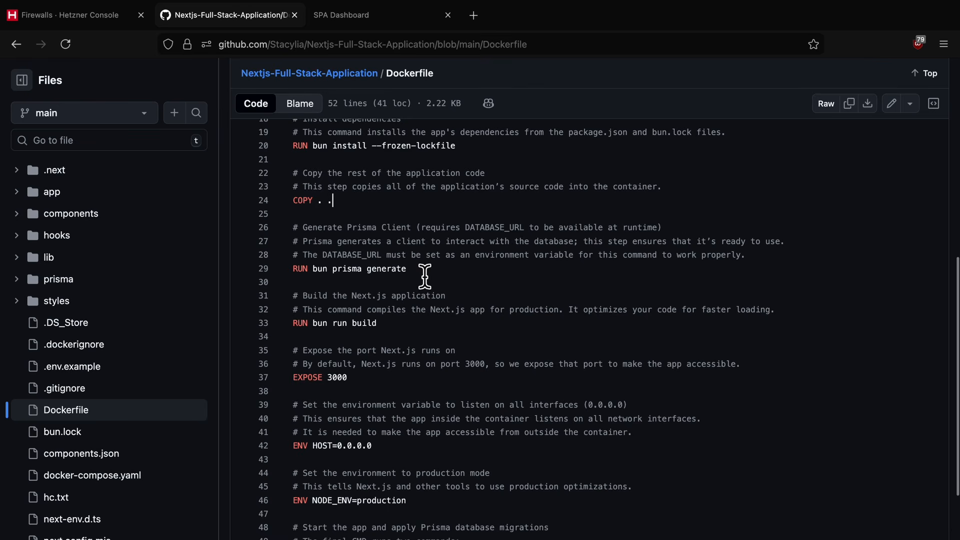
Examine the Dockerfile's Prisma generation, app build, exposed port, environment variables and final start command.
left_click(426, 273)
left_click(386, 327)
scroll(389, 322, "down", 3)
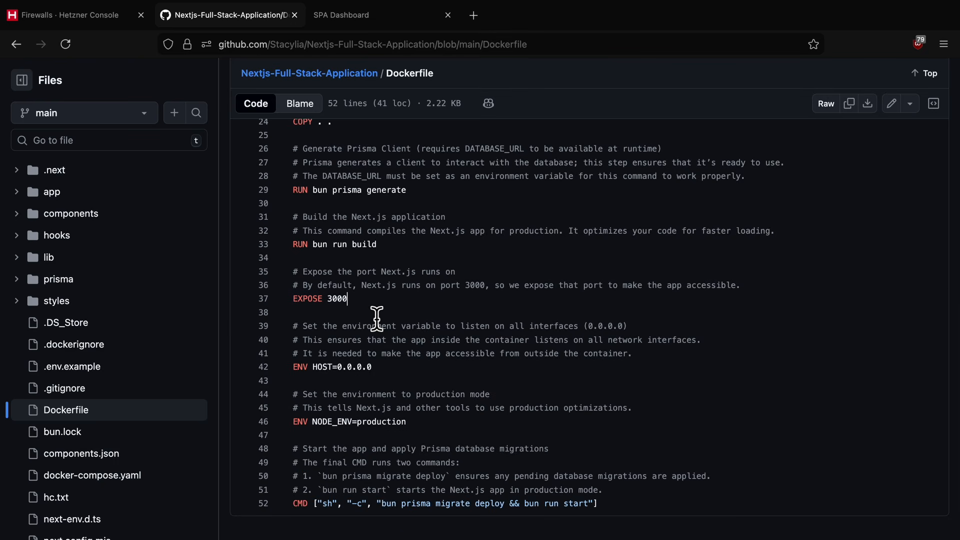
left_click(382, 372)
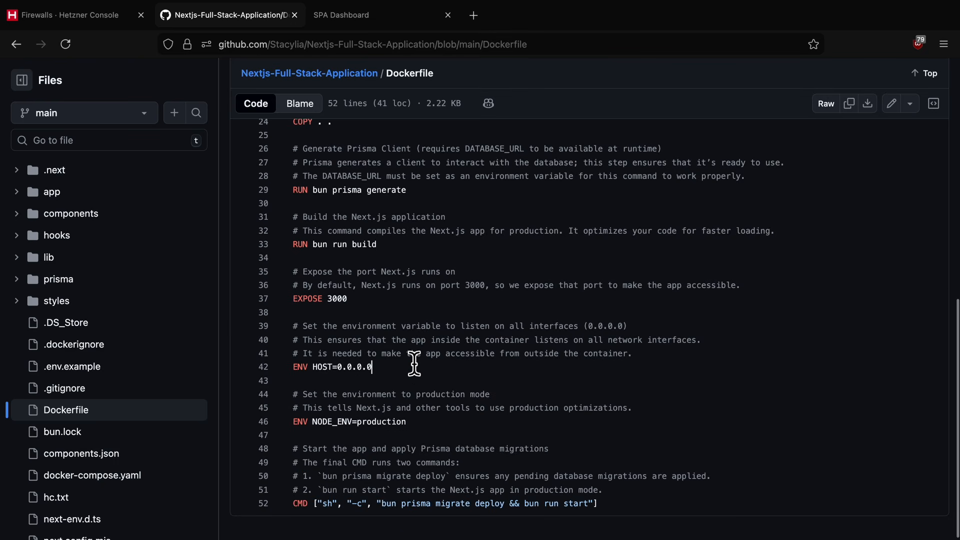
scroll(414, 364, "down", 1)
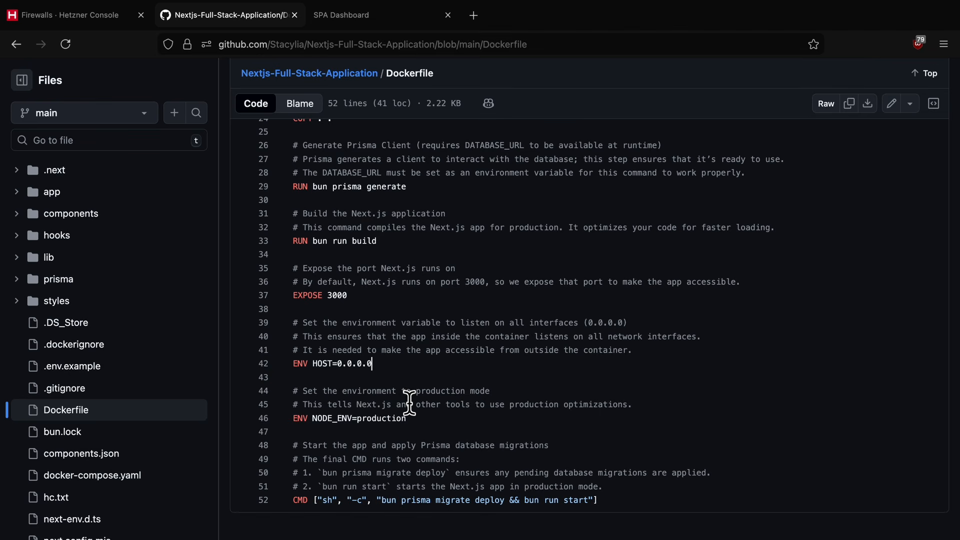
left_click(415, 425)
left_click_drag(606, 511, 410, 516)
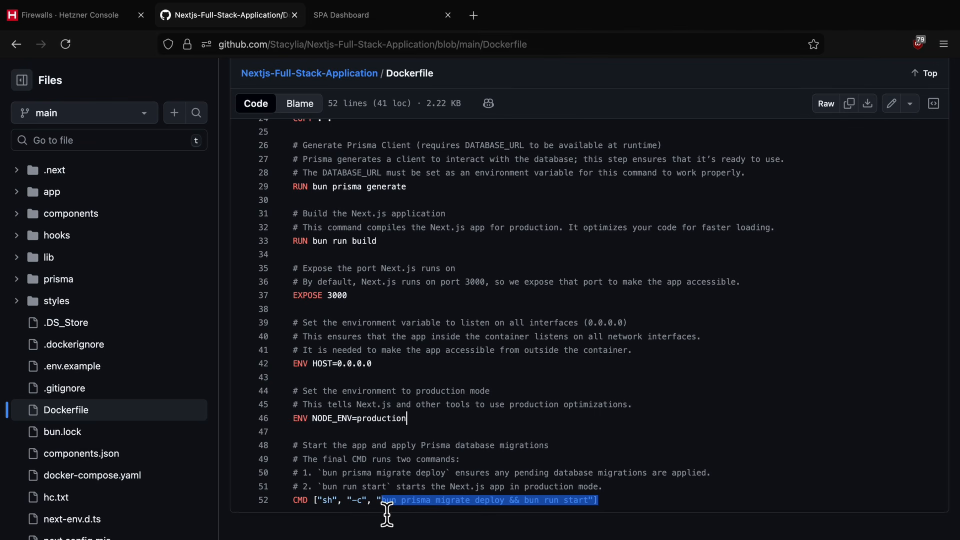
left_click(624, 514)
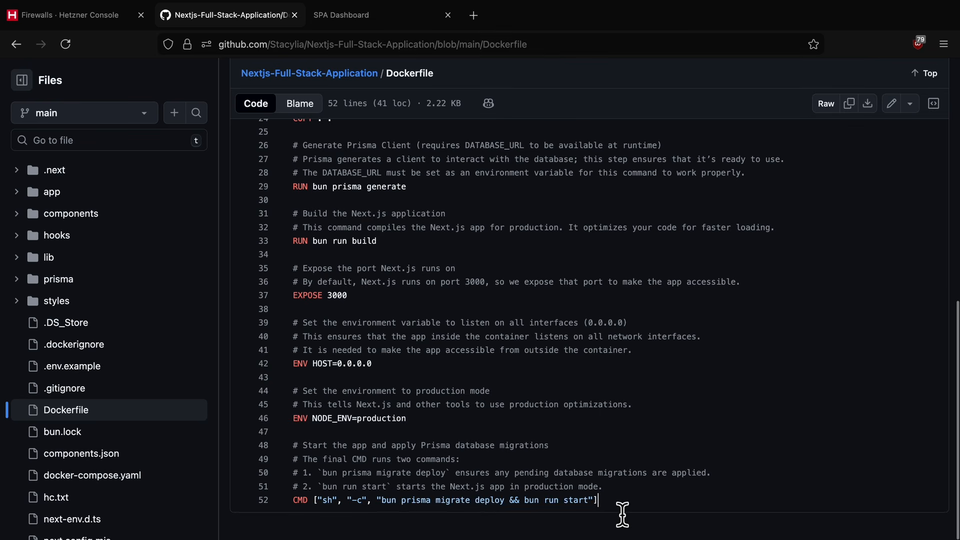
left_click(453, 515)
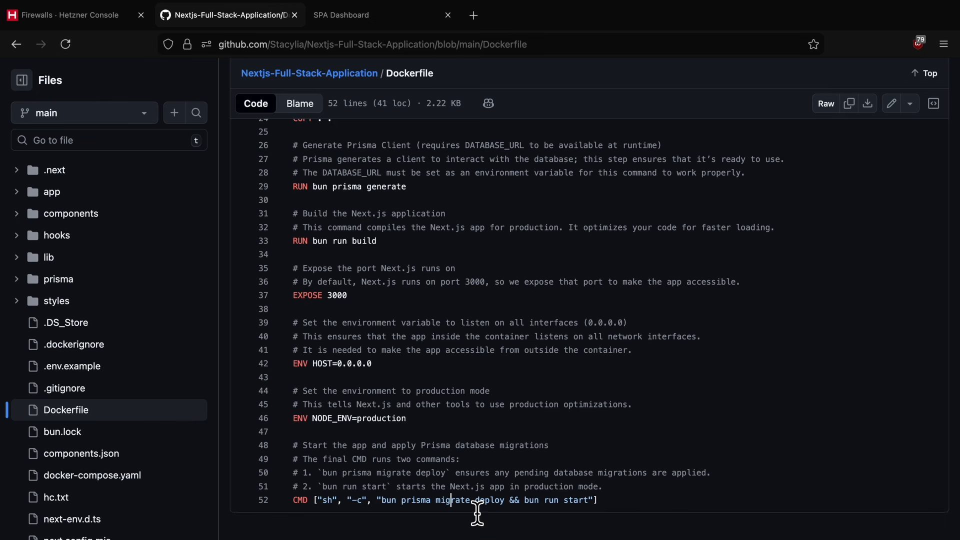
View the variable in the .env.example file, and open health.ts from the lib folder.
left_click(101, 376)
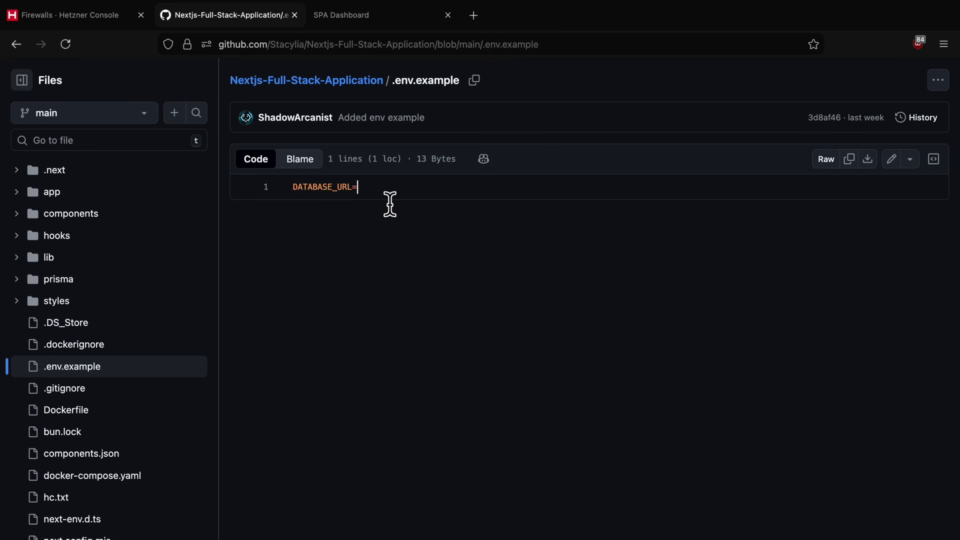
left_click(70, 260)
left_click(92, 287)
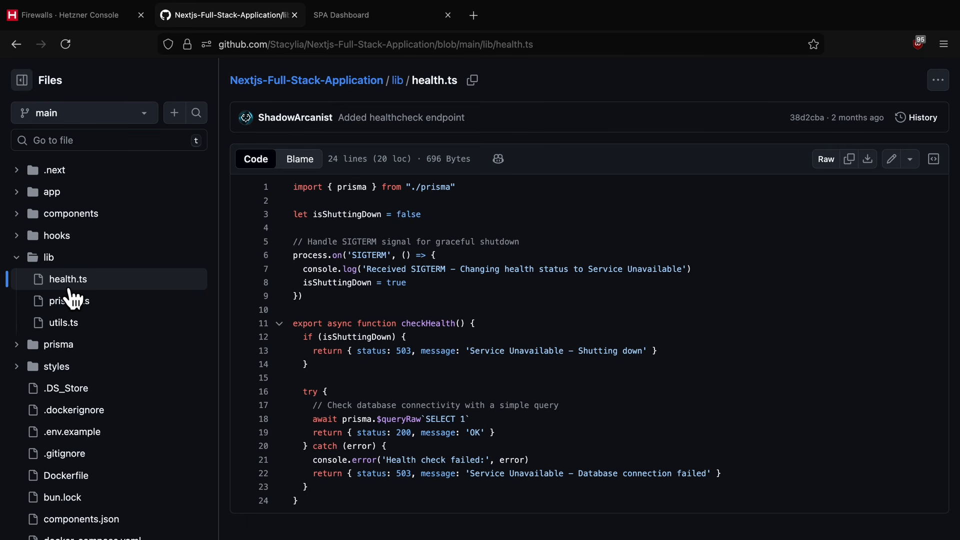
Examine the Prisma import, the isShuttingDown variable and the SIGTERM handler in health.ts.
left_click(471, 196)
left_click(367, 220)
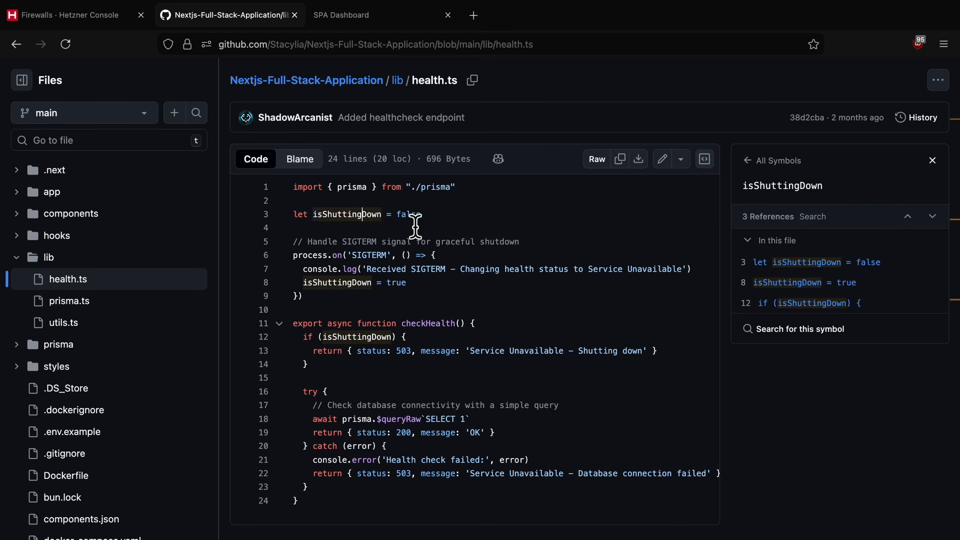
left_click(438, 220)
scroll(457, 227, "down", 1)
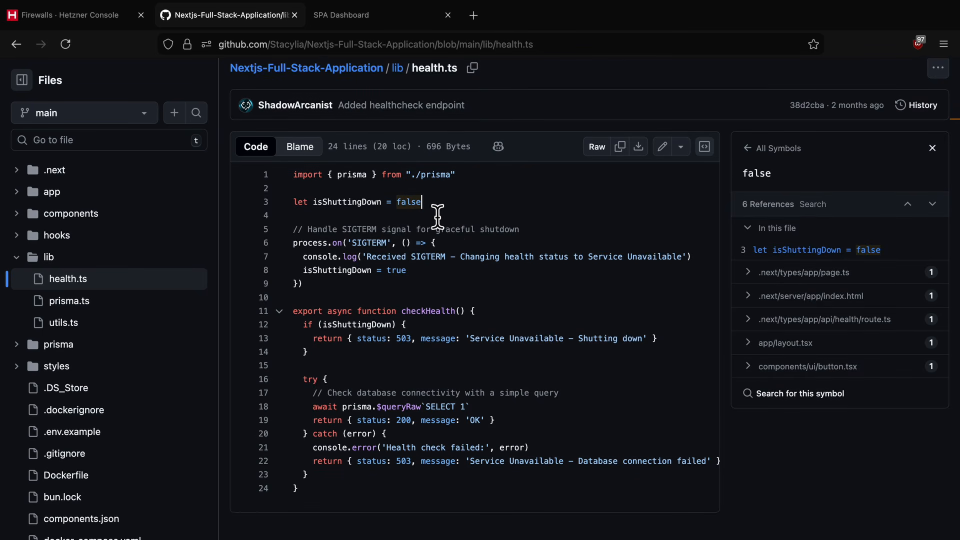
left_click_drag(297, 256, 452, 253)
left_click_drag(303, 269, 697, 270)
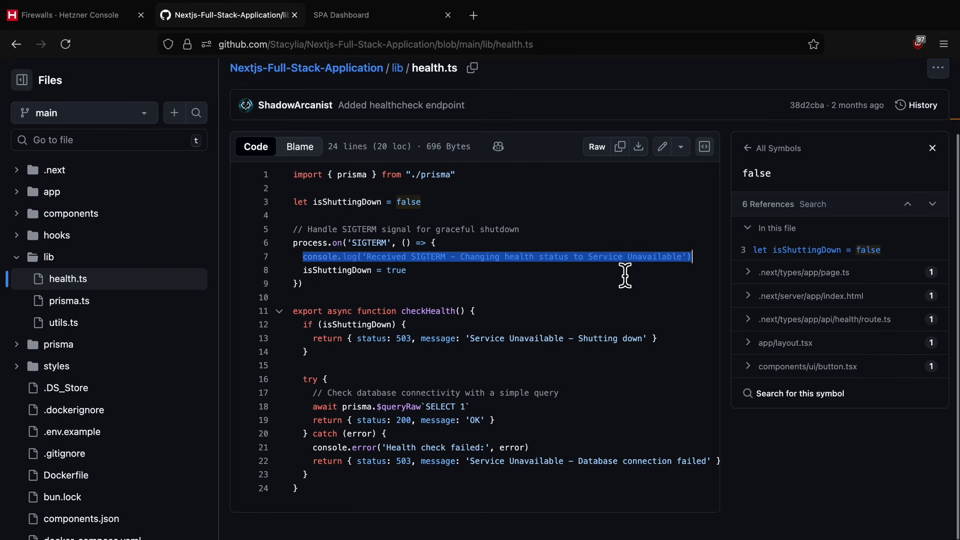
left_click(408, 271)
left_click_drag(411, 284, 306, 285)
left_click(434, 286)
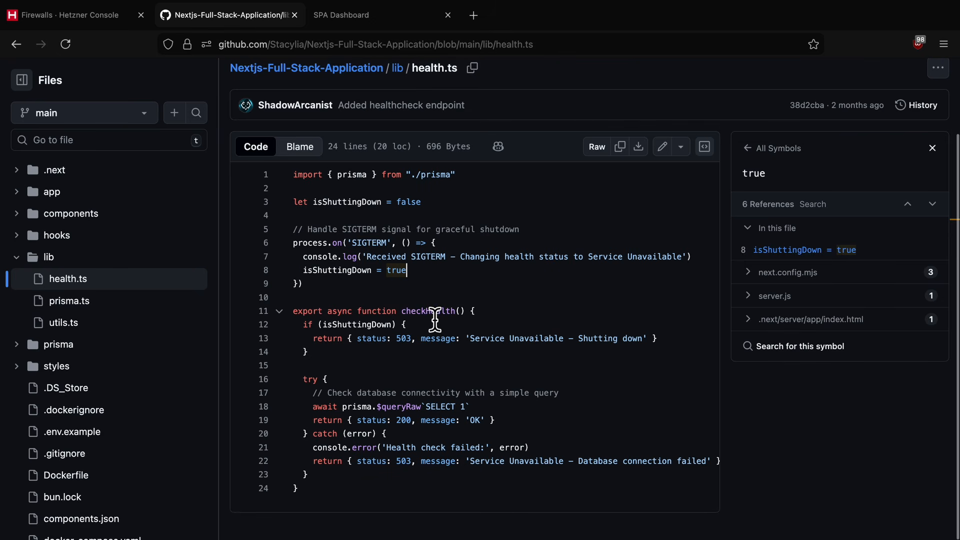
Examine the checkHealth function's isShuttingDown condition and the response it returns during shutdown.
left_click(432, 312)
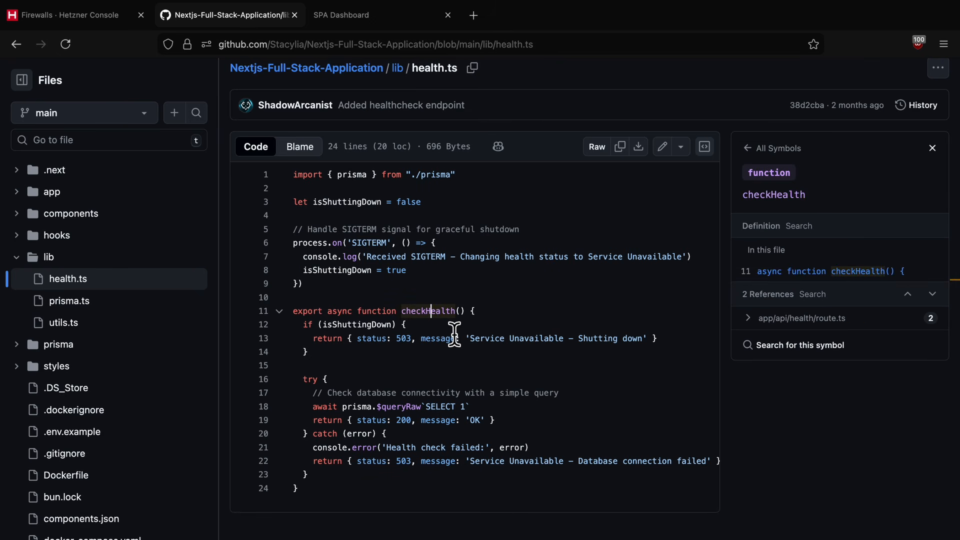
left_click(348, 325)
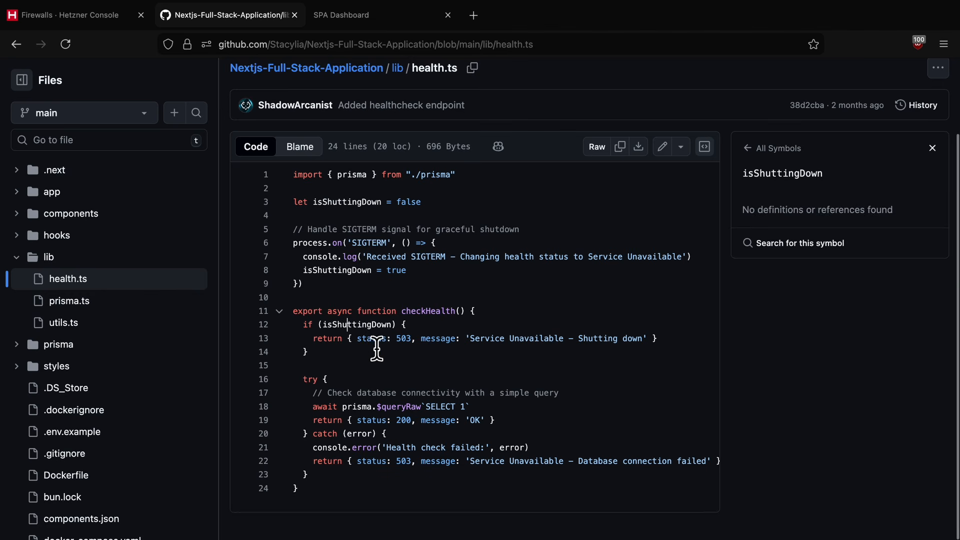
left_click_drag(364, 349, 649, 347)
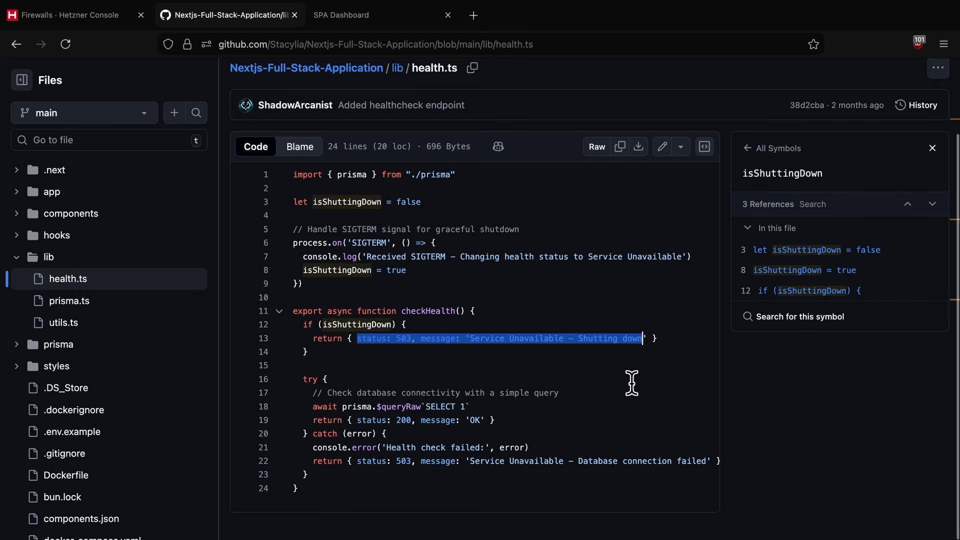
left_click(675, 348)
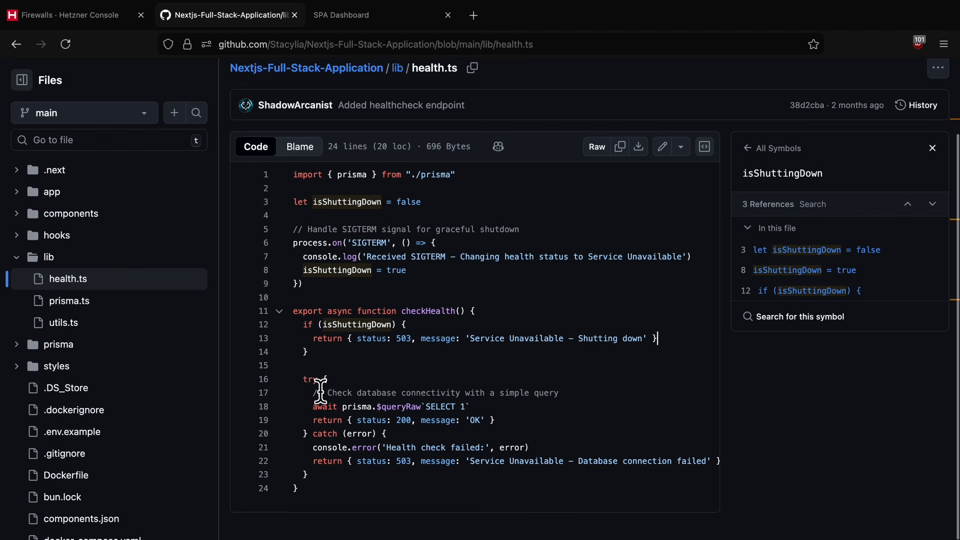
Examine checkHealth's database connectivity query, its success response, and the error logging and response in the catch block.
left_click_drag(312, 420, 480, 416)
double_click(479, 416)
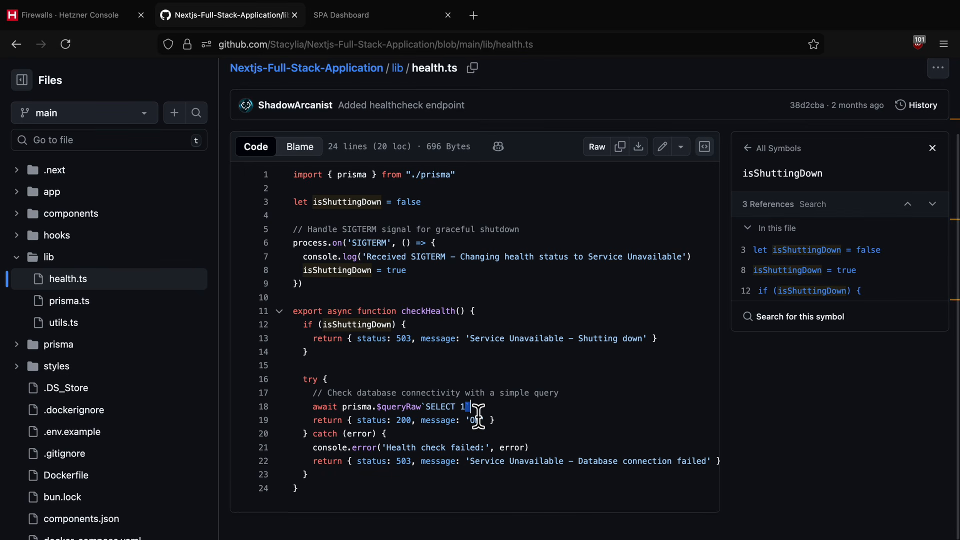
left_click(525, 423)
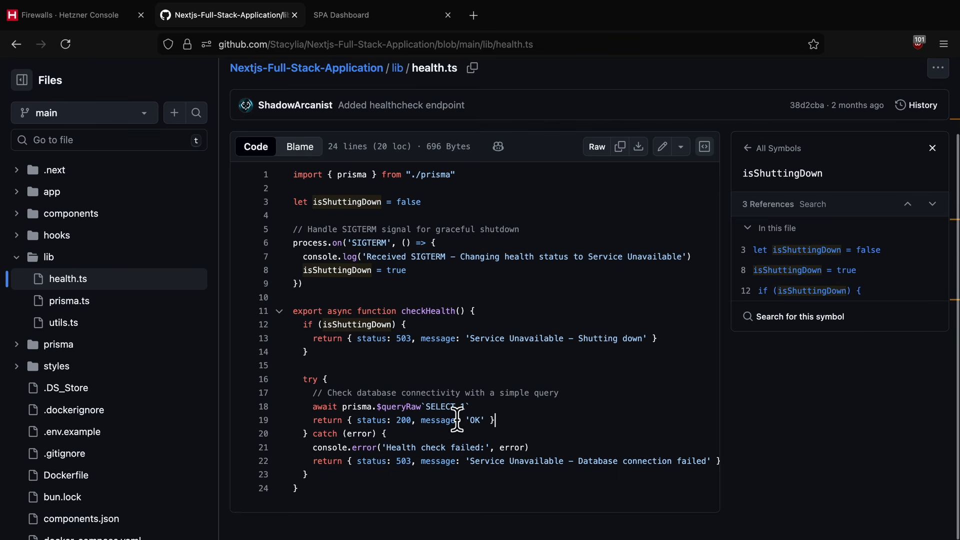
left_click_drag(353, 421, 532, 432)
left_click(532, 425)
left_click_drag(313, 448, 543, 453)
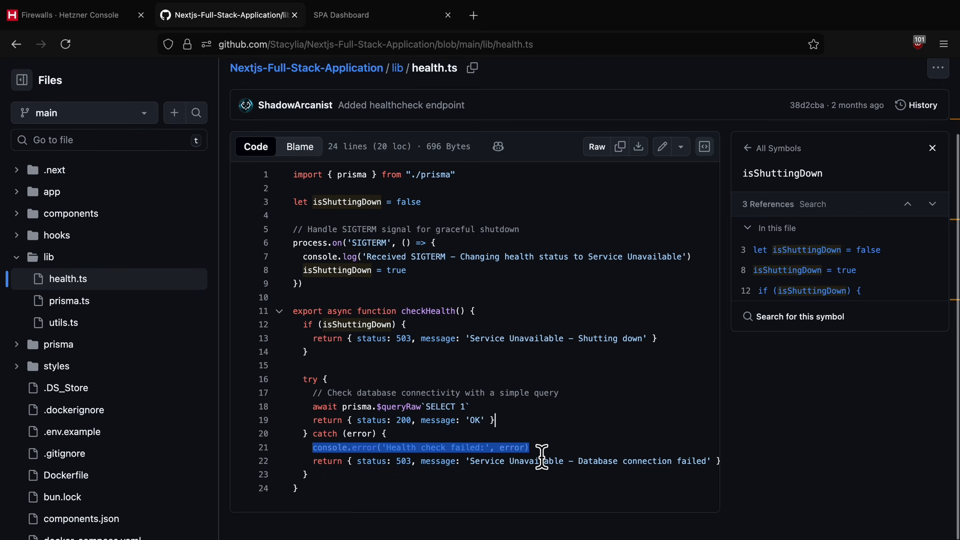
left_click(359, 489)
left_click_drag(358, 463, 573, 475)
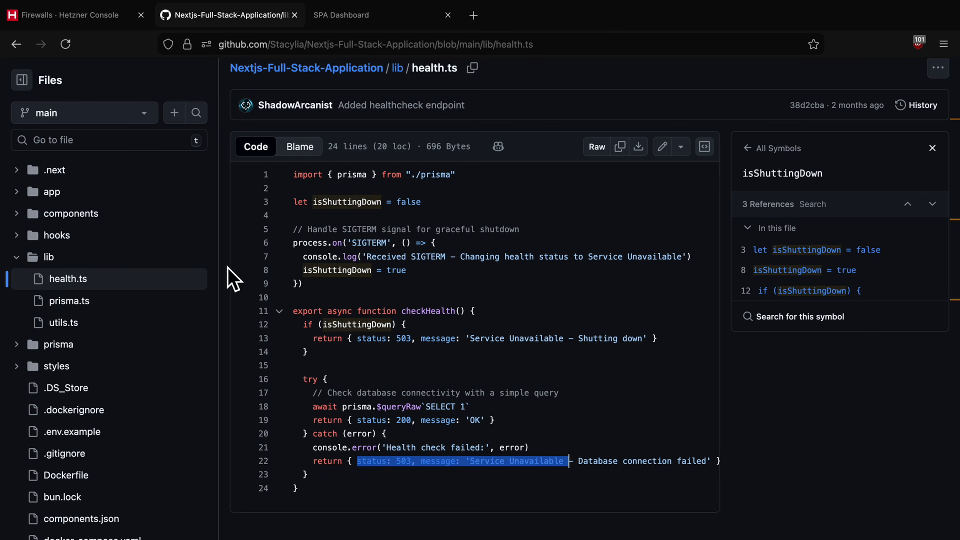
left_click(230, 234)
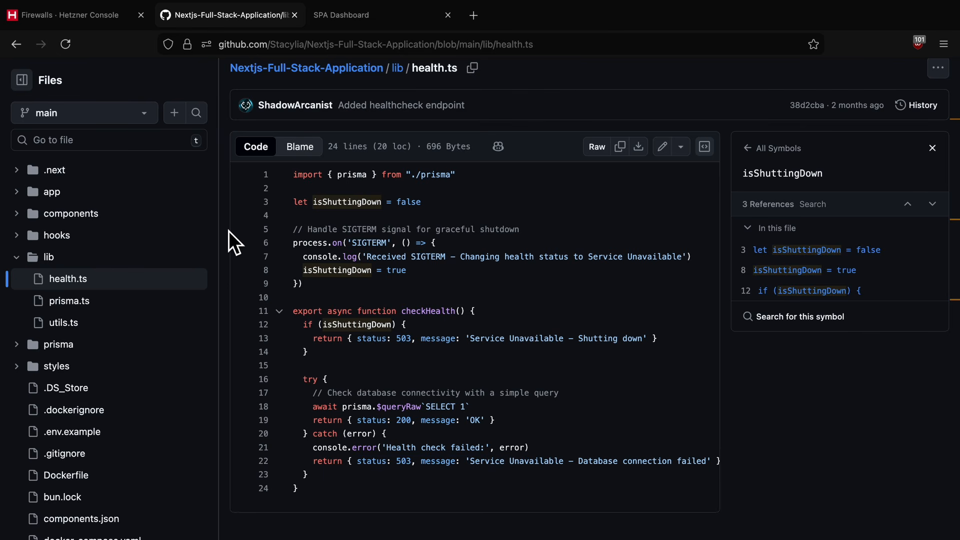
Open route.ts in the app/api/health folder and inspect where it calls the checkHealth function.
left_click(78, 200)
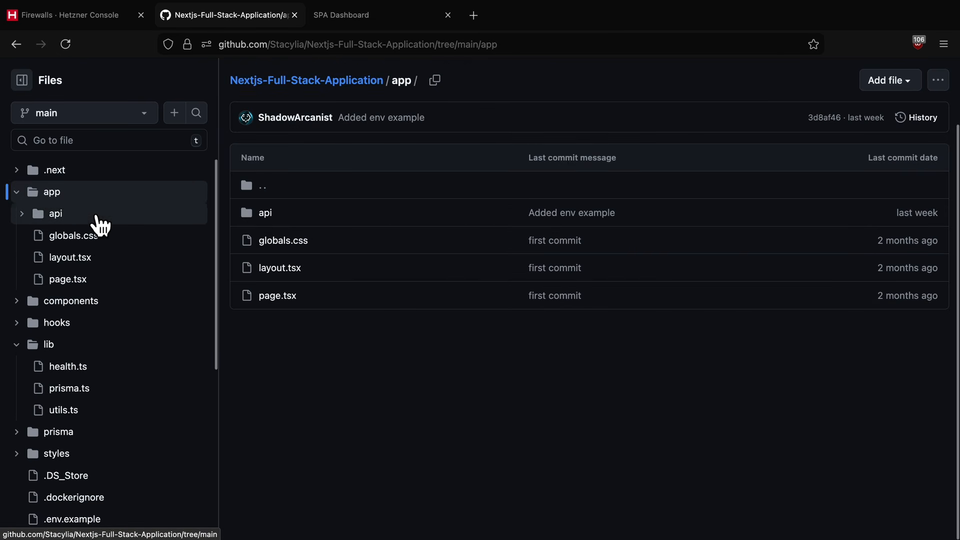
left_click(88, 220)
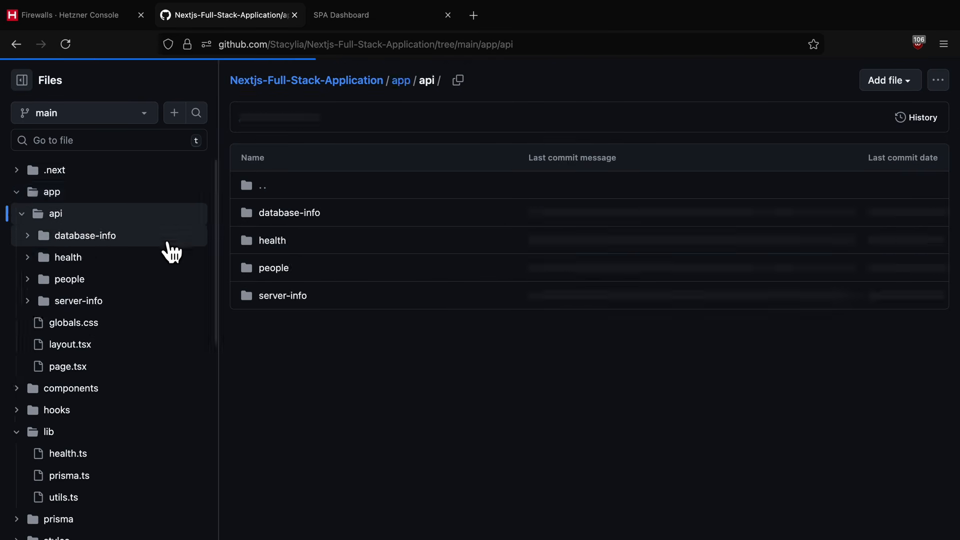
left_click(118, 260)
left_click(95, 286)
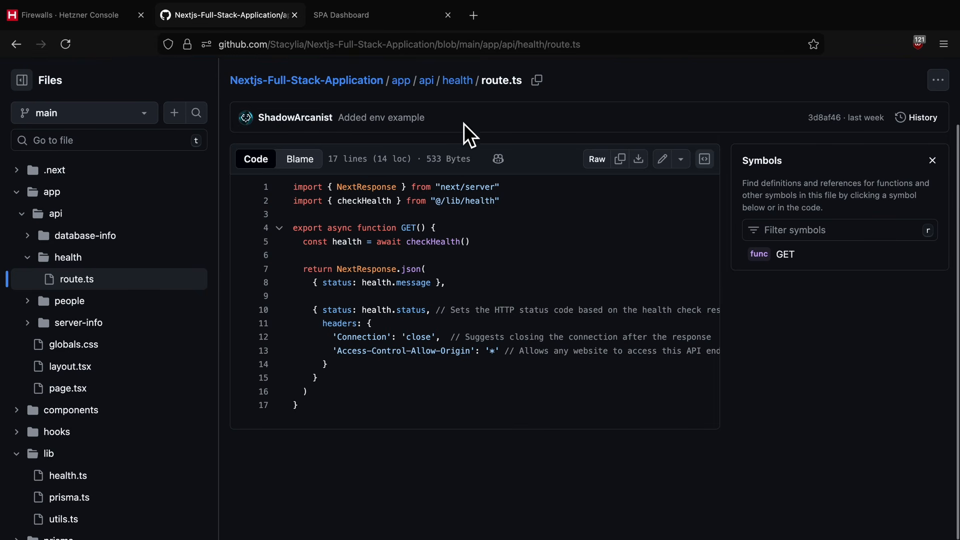
mouse_move(361, 297)
left_mouse_down()
mouse_move(431, 295)
mouse_move(377, 318)
left_mouse_up()
left_click(446, 244)
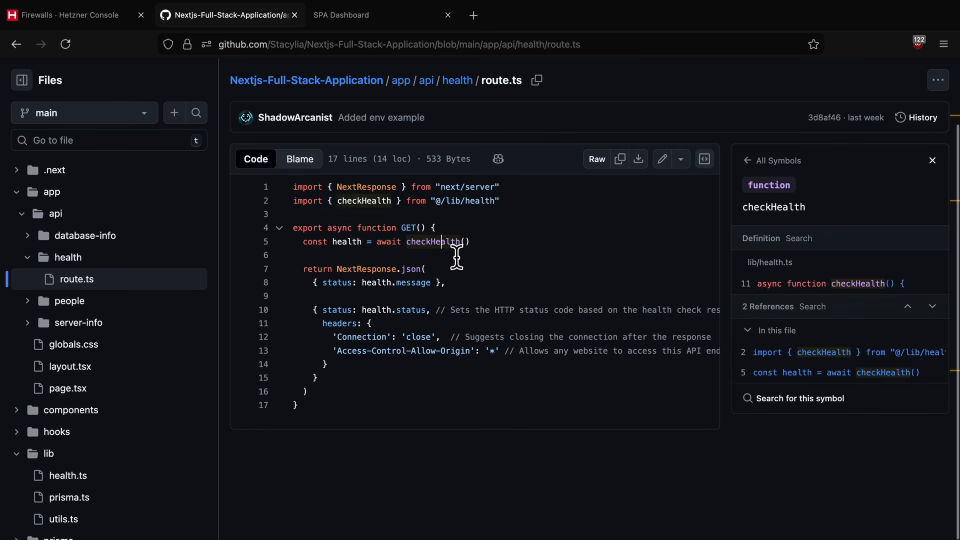
Examine the Connection and Access-Control-Allow-Origin headers set in the health route's response.
left_click_drag(332, 337, 440, 337)
left_click_drag(334, 351, 500, 351)
left_click(502, 354)
left_click(465, 363)
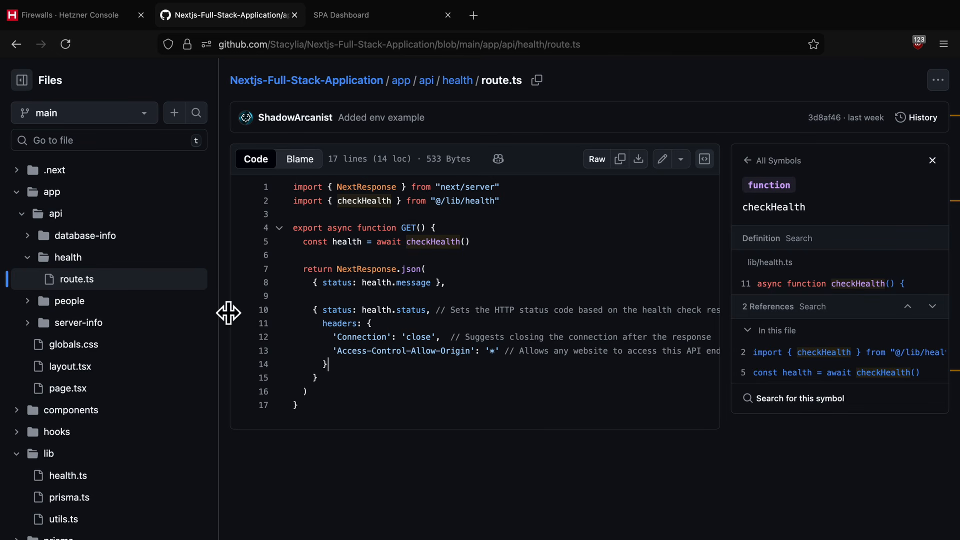
Open server.js in the repository and examine the server setup and the port constant with its 3000 fallback.
scroll(160, 285, "down", 10)
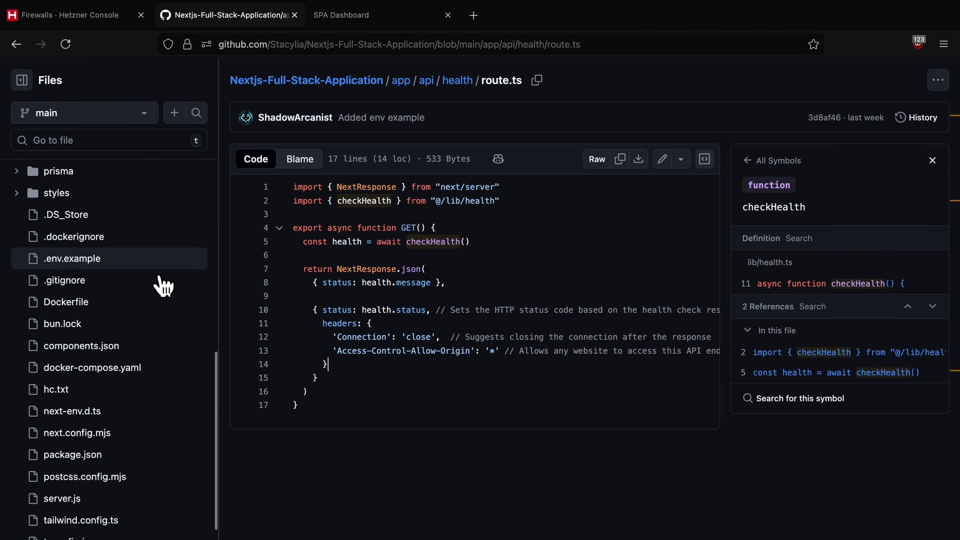
left_click(91, 482)
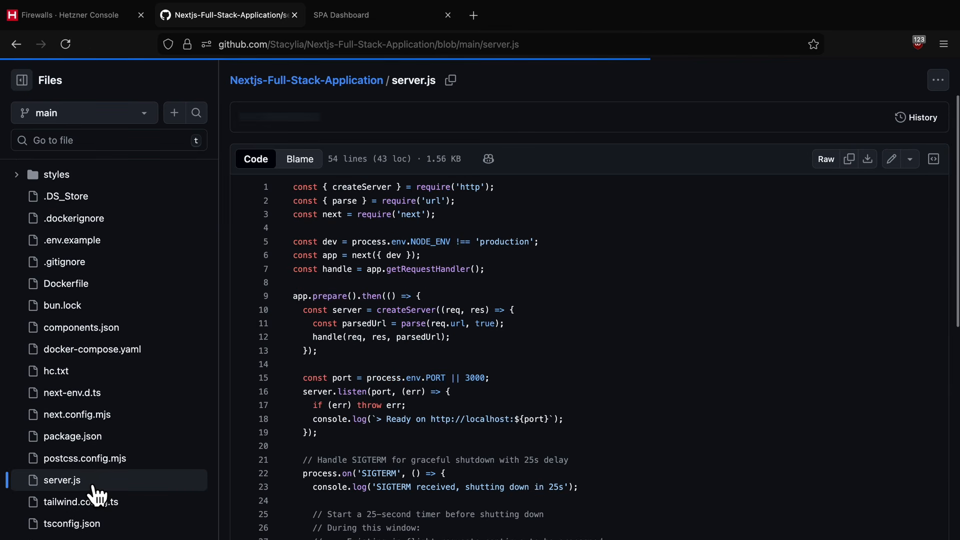
scroll(520, 290, "down", 3)
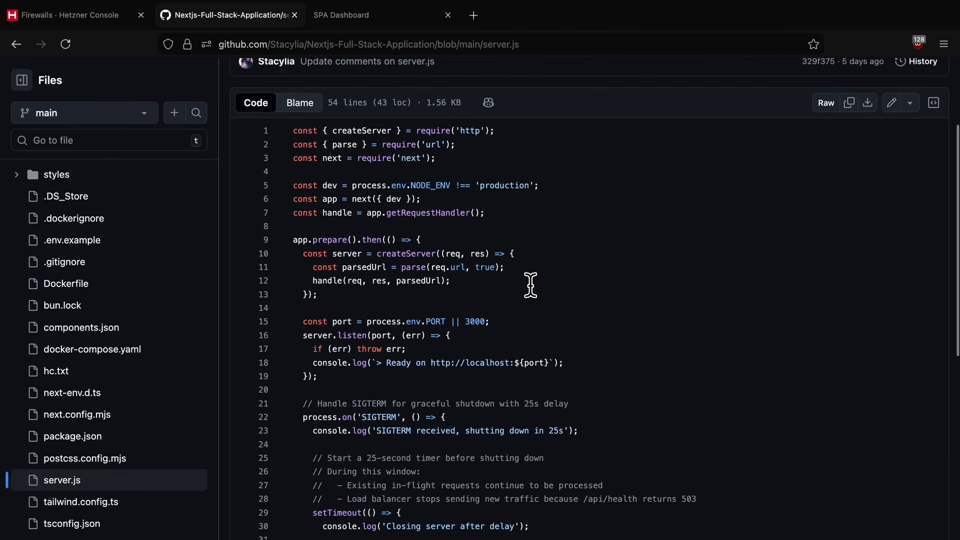
scroll(607, 283, "down", 3)
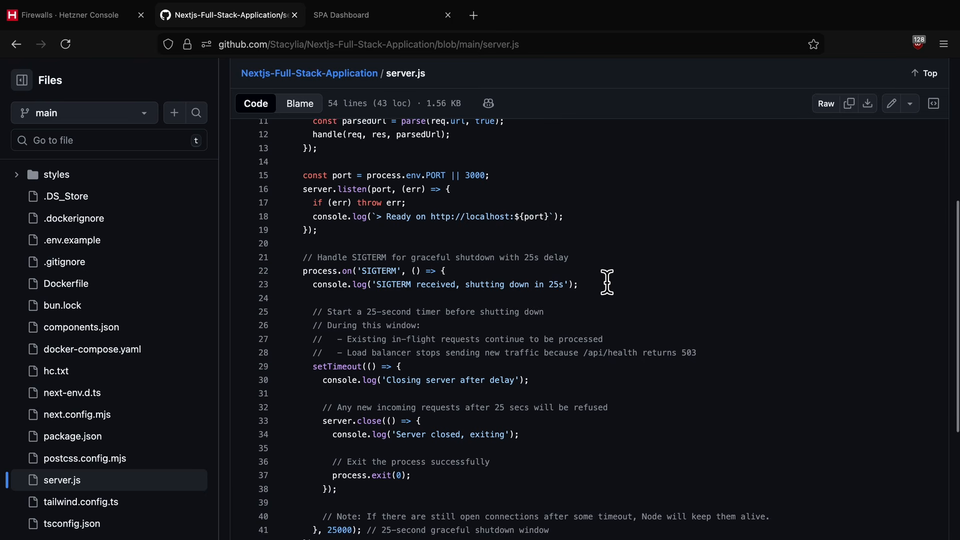
scroll(608, 282, "down", 1)
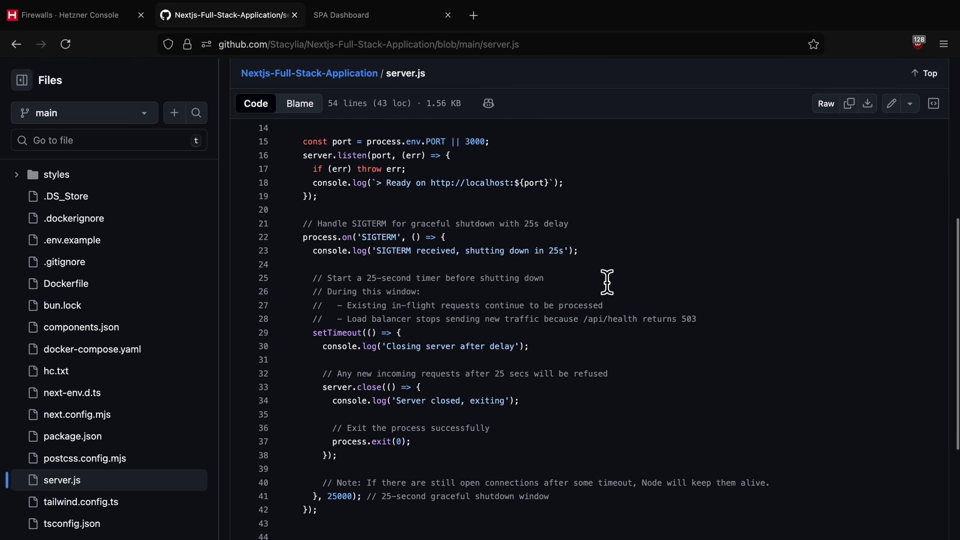
left_click_drag(494, 145, 312, 152)
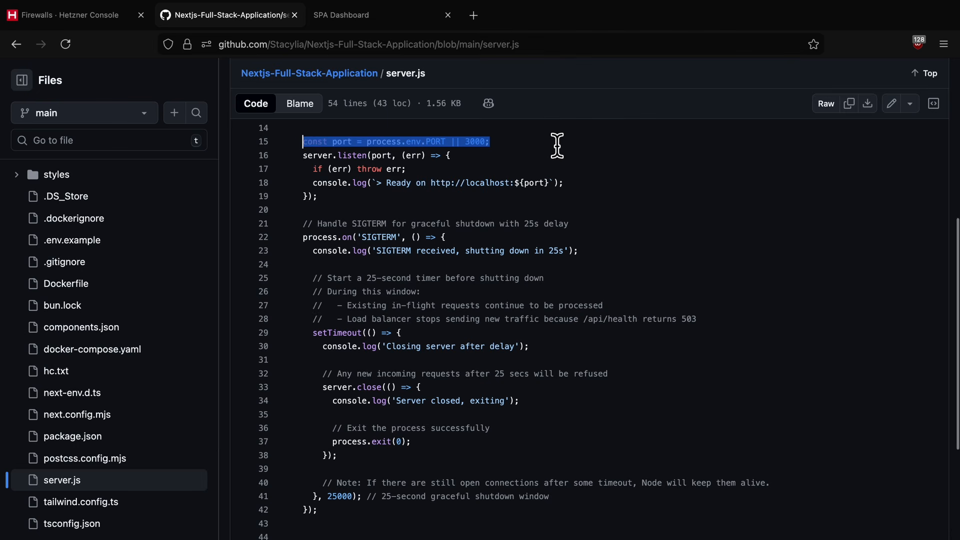
double_click(478, 143)
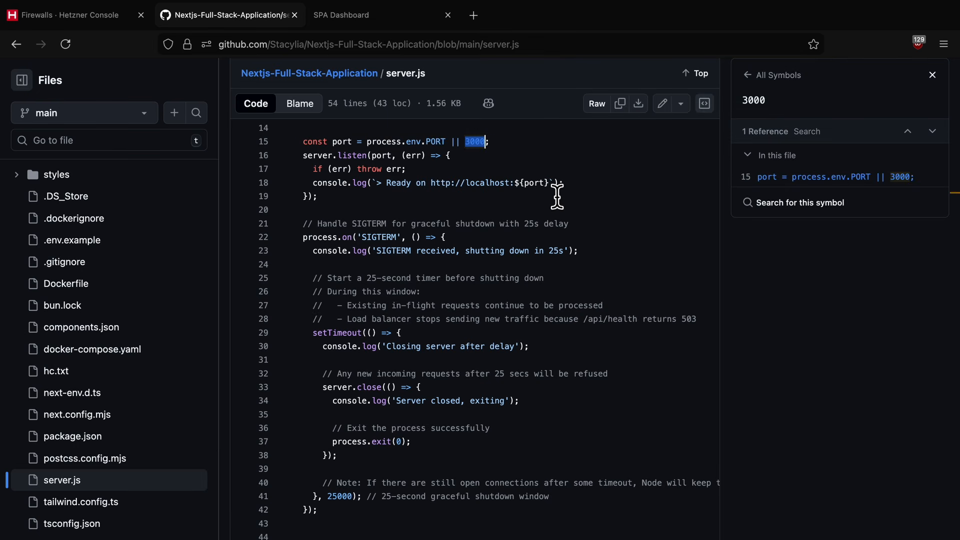
Examine the SIGTERM handler in server.js, including its log message and the setTimeout shutdown delay of 25000.
scroll(395, 225, "down", 1)
left_click_drag(308, 240, 439, 235)
left_click_drag(601, 241, 321, 254)
scroll(317, 253, "down", 3)
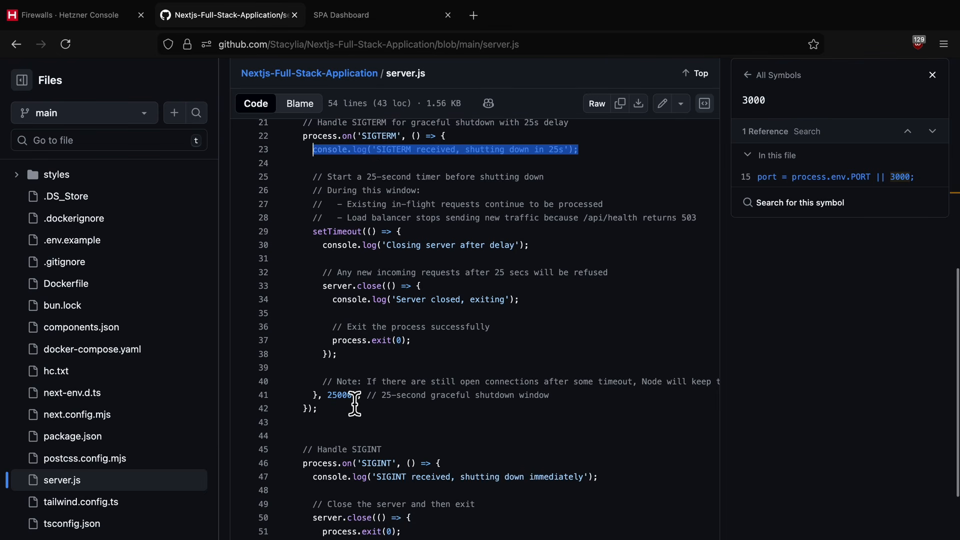
left_click(343, 395)
left_click_drag(319, 235, 419, 235)
left_click(368, 410)
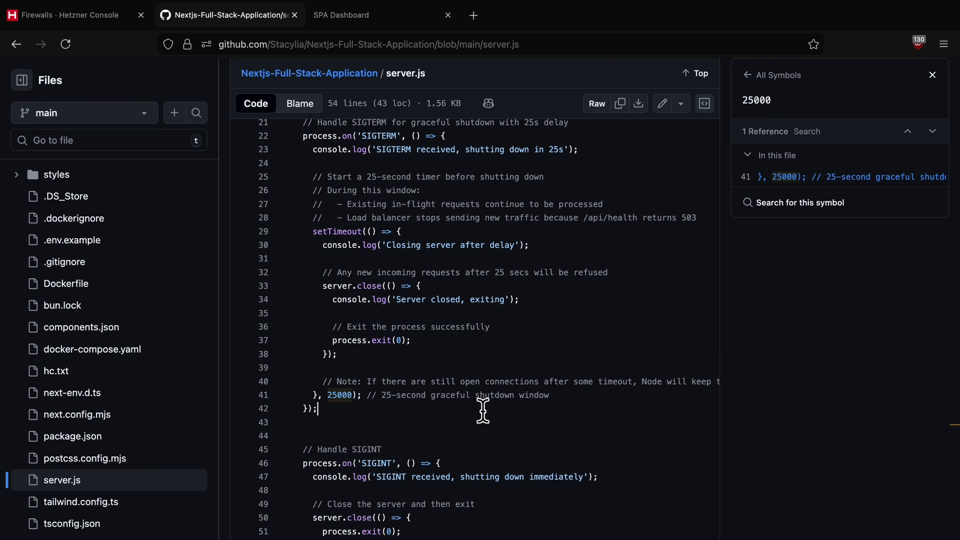
Examine the SIGINT handler in server.js with its server.close and process.exit calls, and review the shutdown code above it.
scroll(483, 410, "down", 4)
left_click_drag(299, 394, 449, 391)
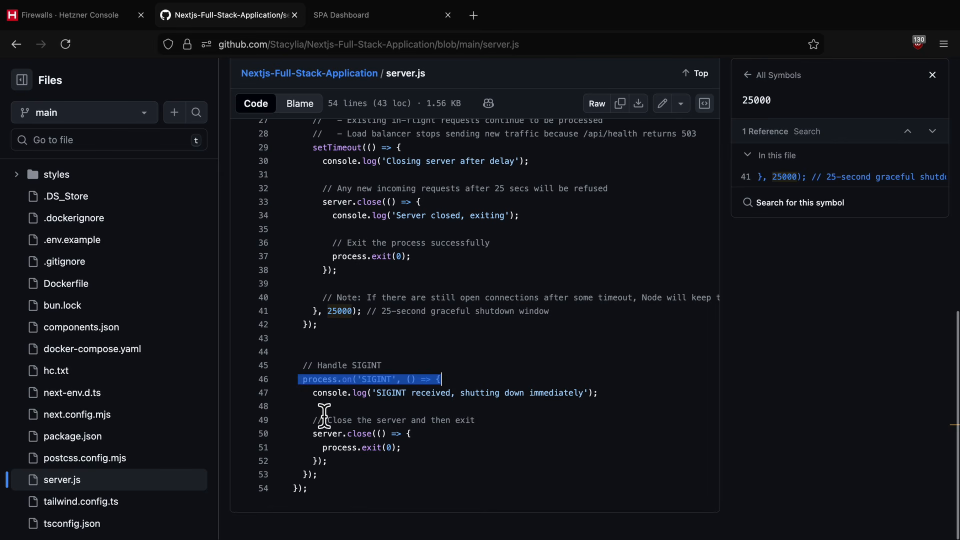
left_click_drag(308, 433, 411, 456)
left_click(412, 458)
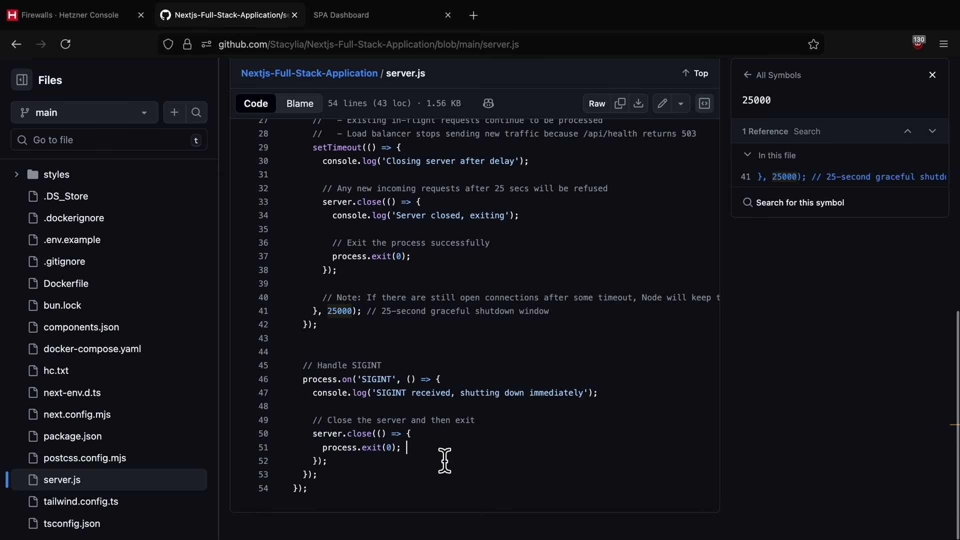
scroll(413, 458, "up", 3)
scroll(413, 457, "up", 5)
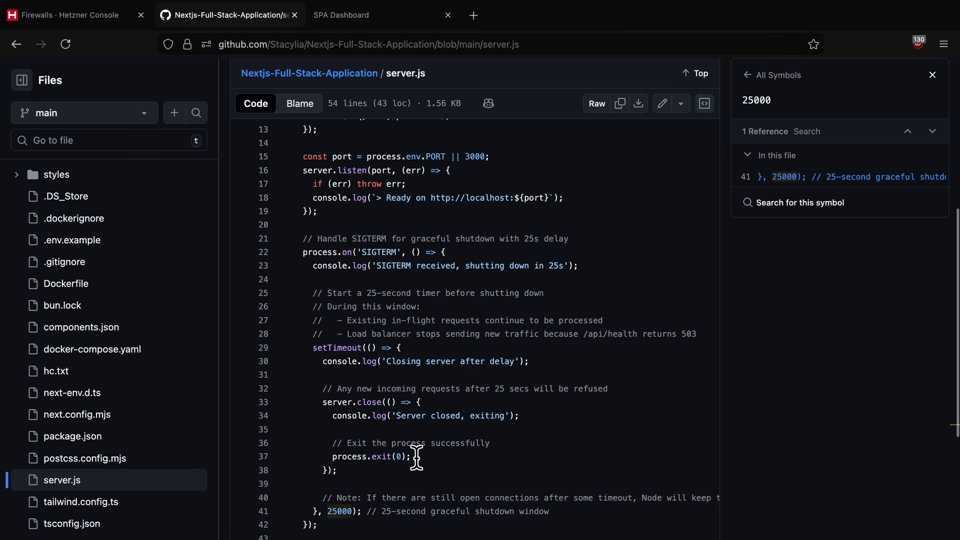
scroll(406, 452, "up", 2)
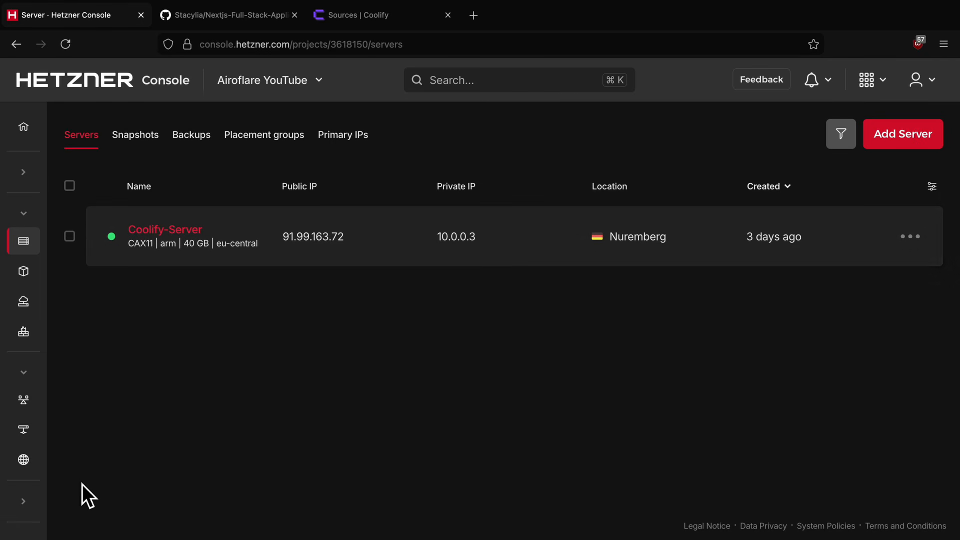
Try to add an empty DNS zone for airoflare.com in the Hetzner project's DNS section.
left_click(43, 467)
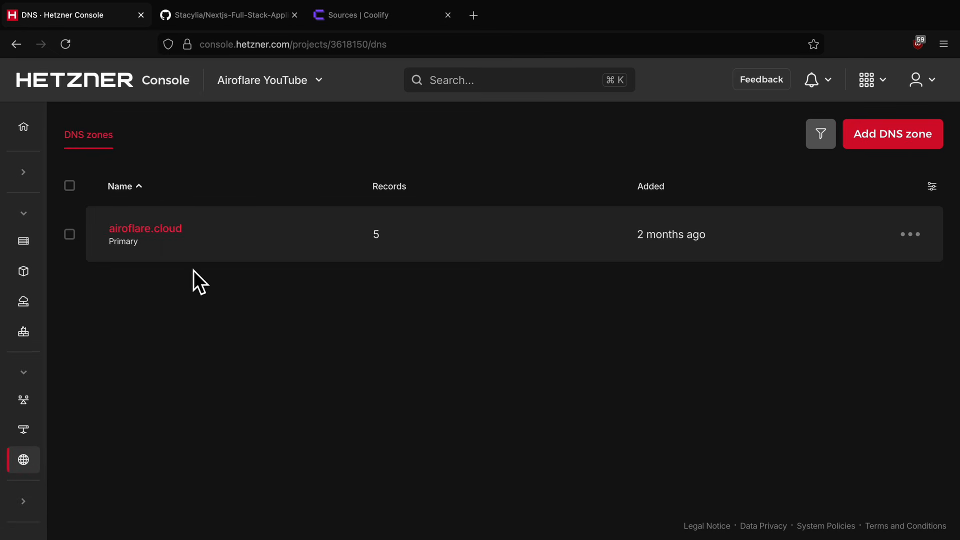
left_click(895, 153)
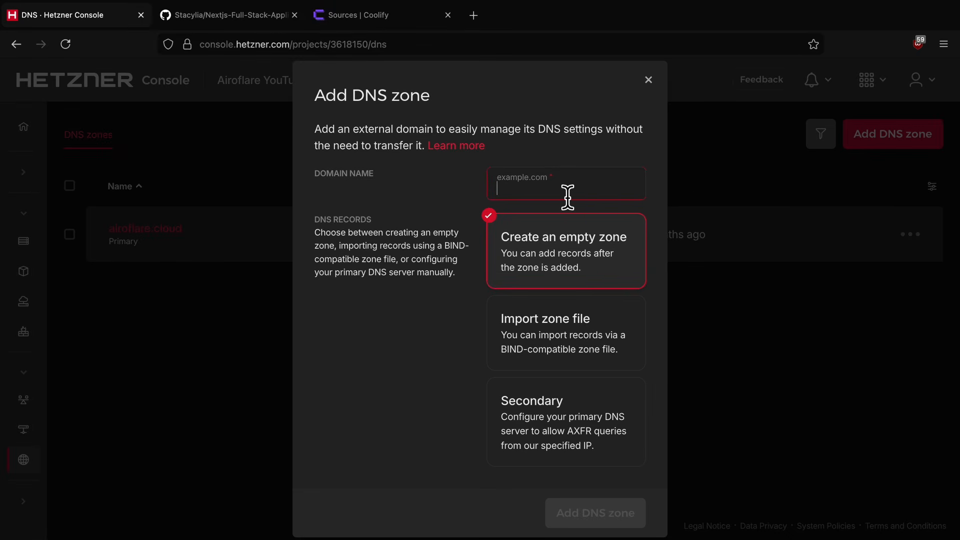
type("airoflare.com")
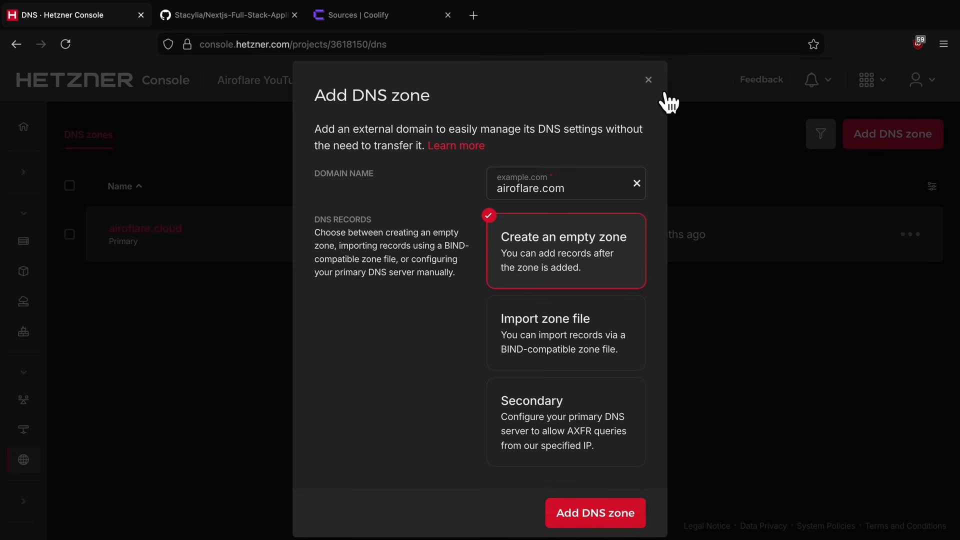
left_click(649, 80)
Open the airoflare.cloud DNS zone and inspect its name servers and its record overview.
left_click(271, 234)
left_click(175, 192)
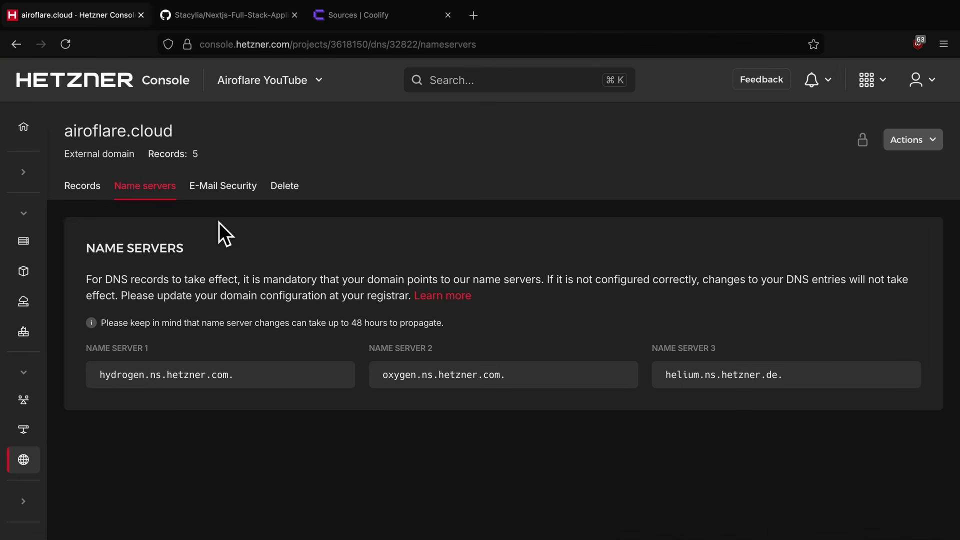
left_click(92, 194)
scroll(211, 397, "down", 3)
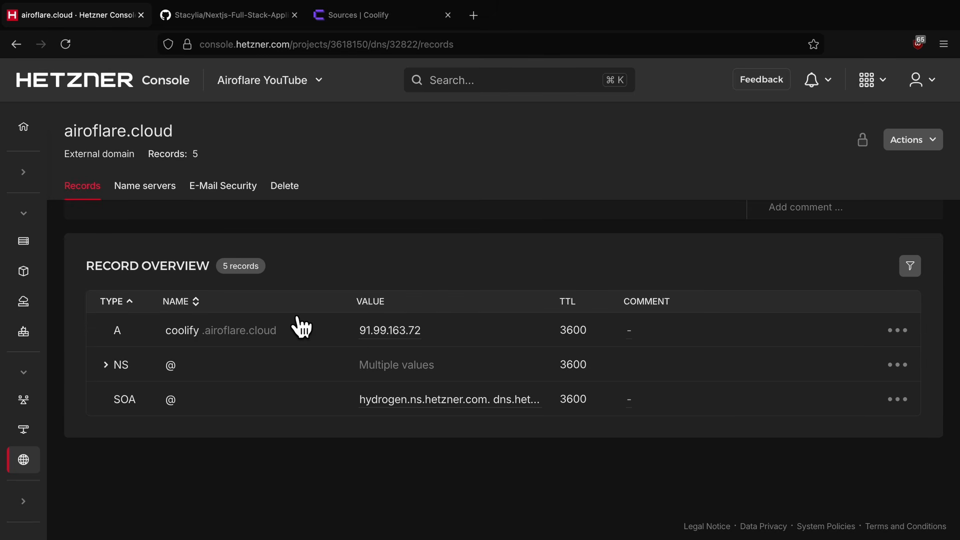
Switch to Coolify and inspect the configuration of the Github App - HA Tutorial source.
left_click(340, 20)
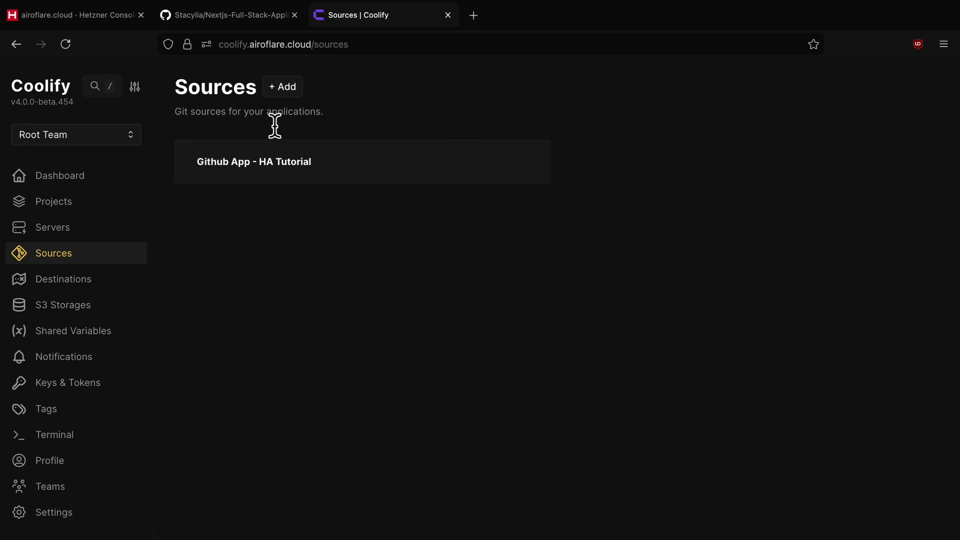
left_click(270, 176)
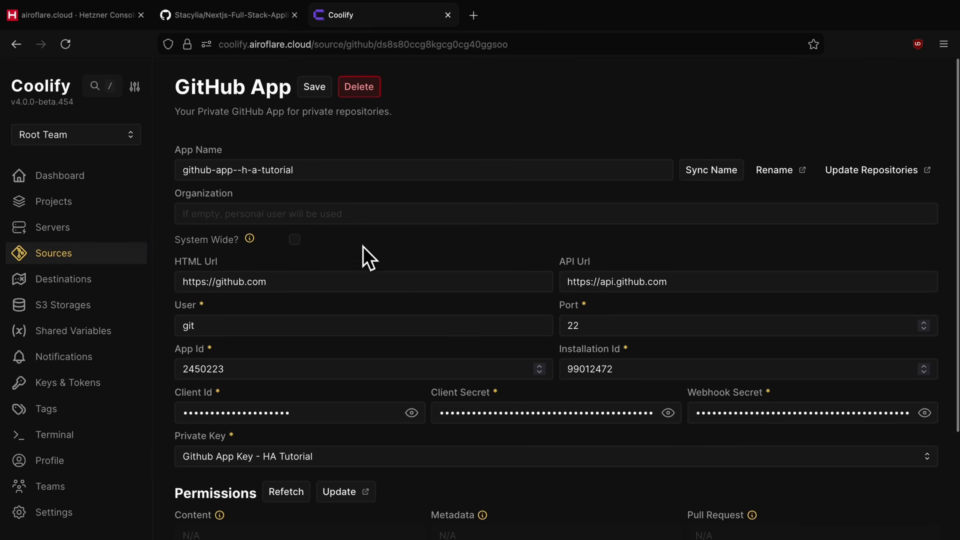
scroll(440, 234, "down", 3)
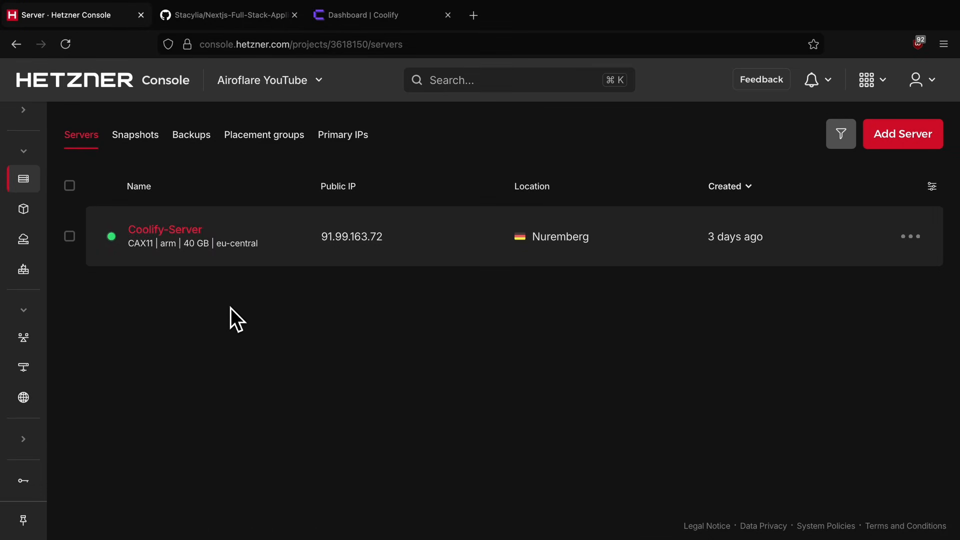
Create a private network named HA in the eu-central zone with the IP range 10.0.0.0/16 in Hetzner Console.
mouse_move(52, 369)
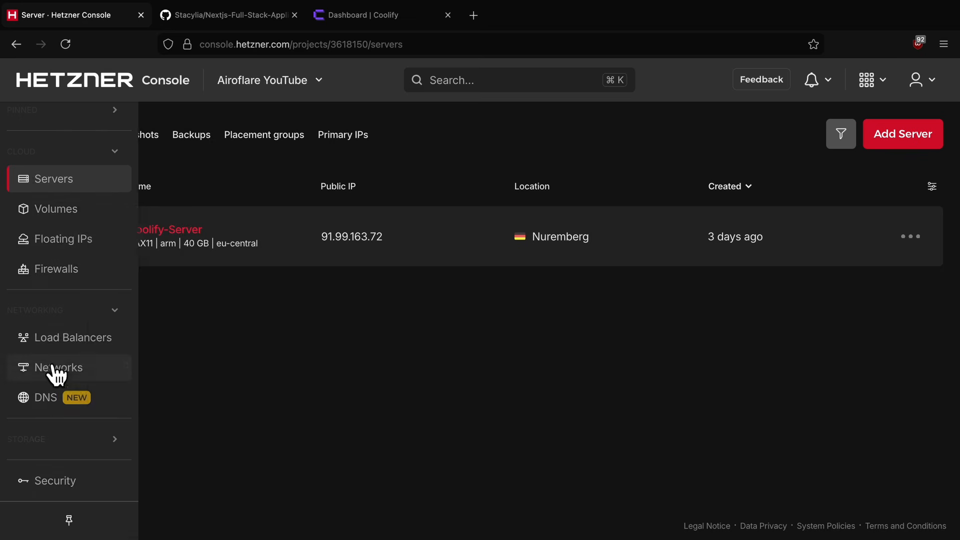
left_click(108, 376)
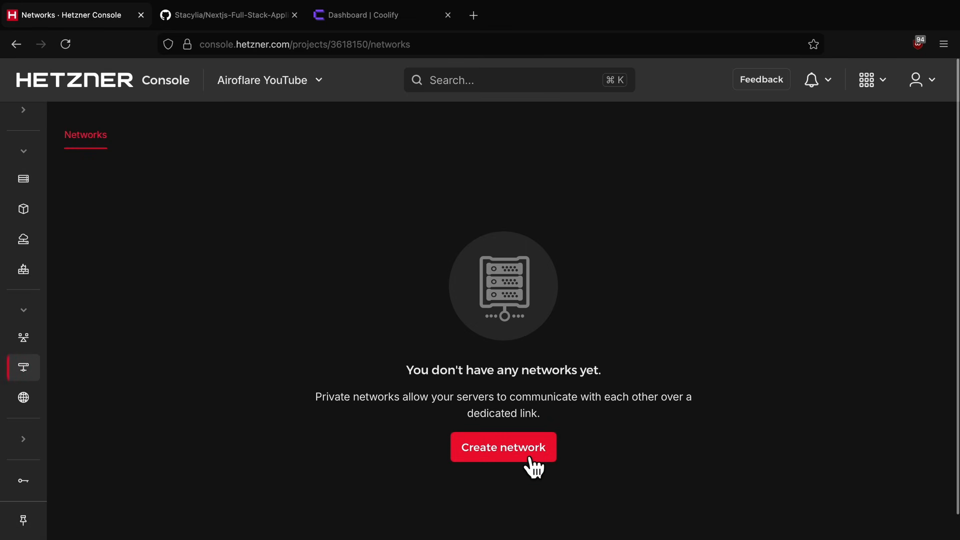
left_click(525, 453)
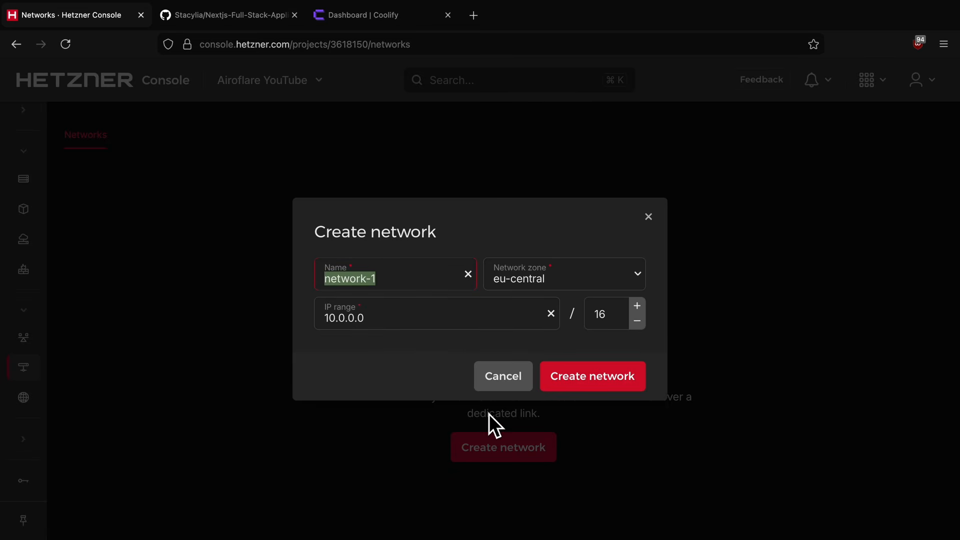
type("HA")
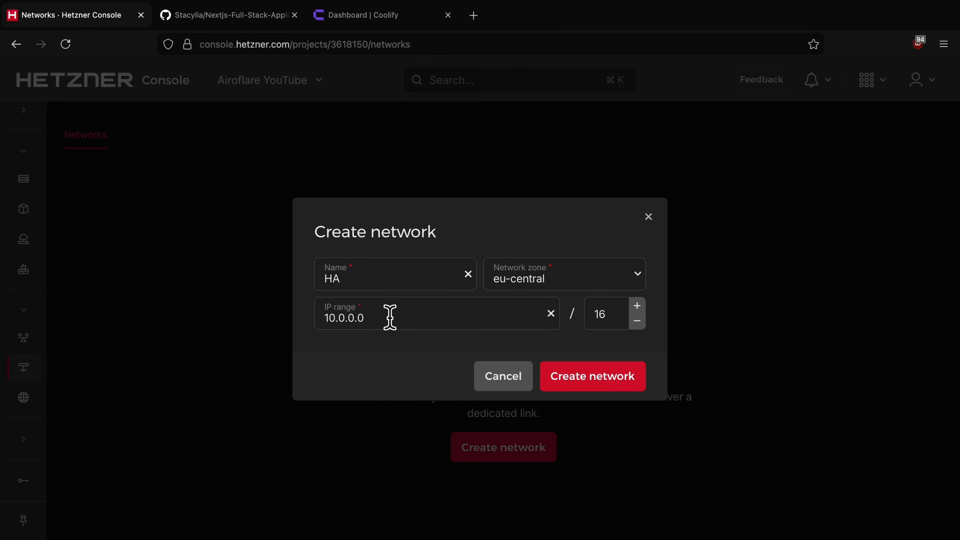
left_click(559, 290)
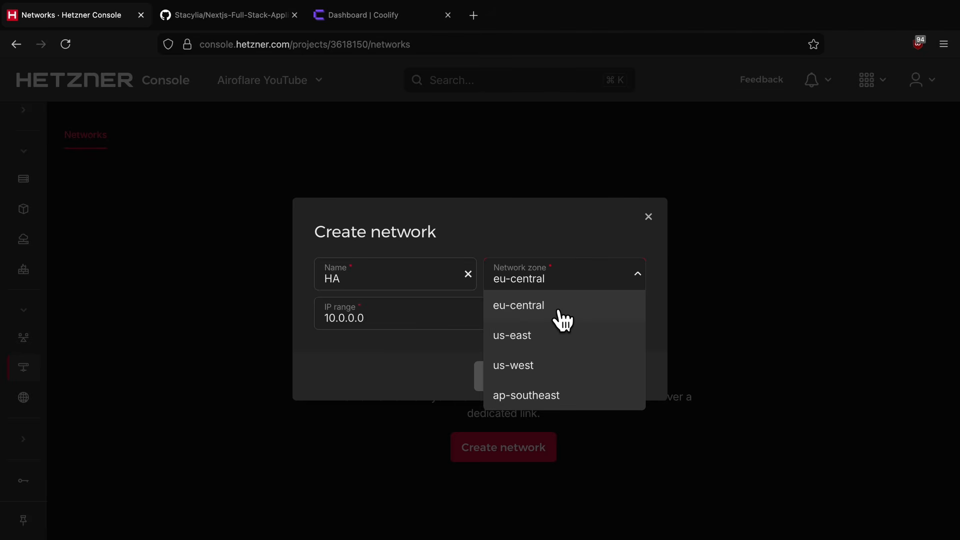
left_click(555, 308)
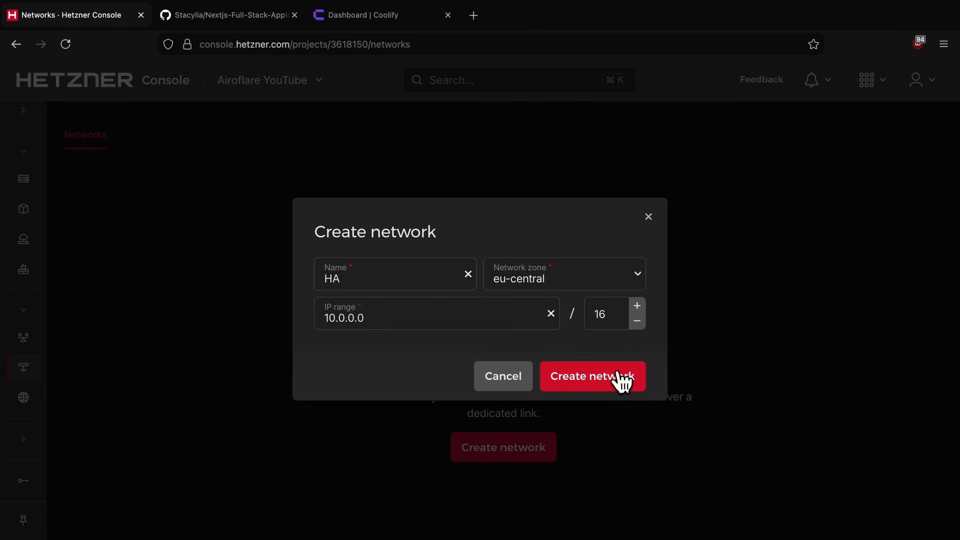
left_click(614, 384)
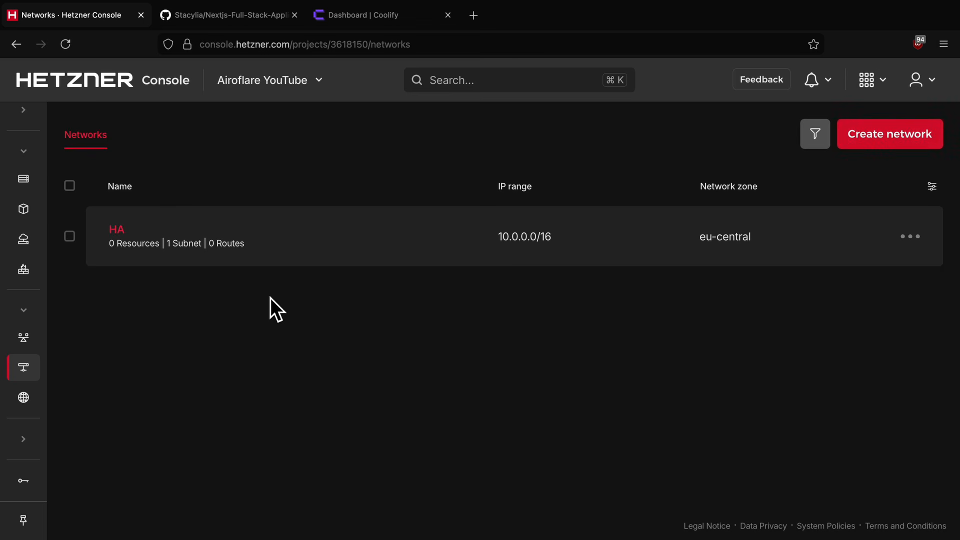
Open the HA network and view its subnets.
left_click(215, 249)
left_click(156, 191)
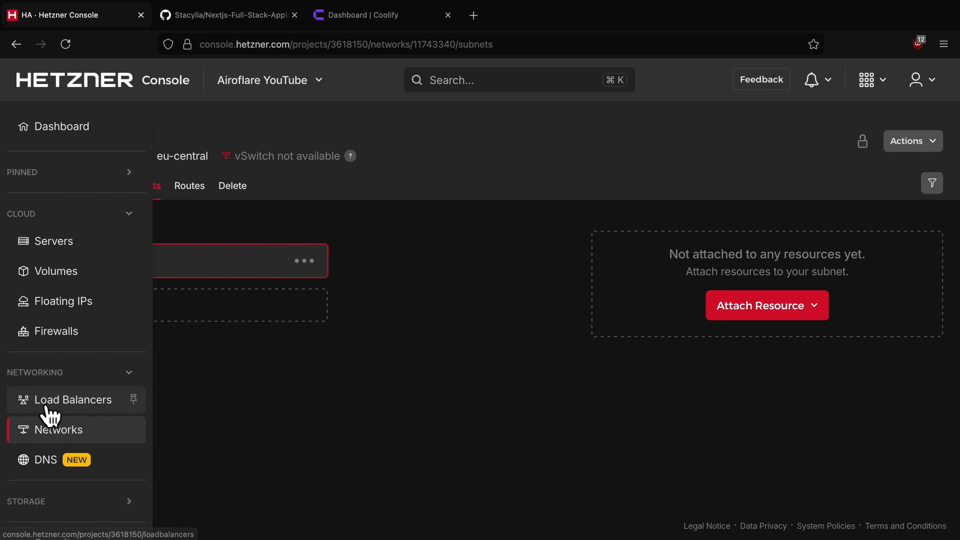
Start a new load balancer with location Nuremberg and type LB11, and attach it to the HA network.
left_click(75, 400)
left_click(486, 440)
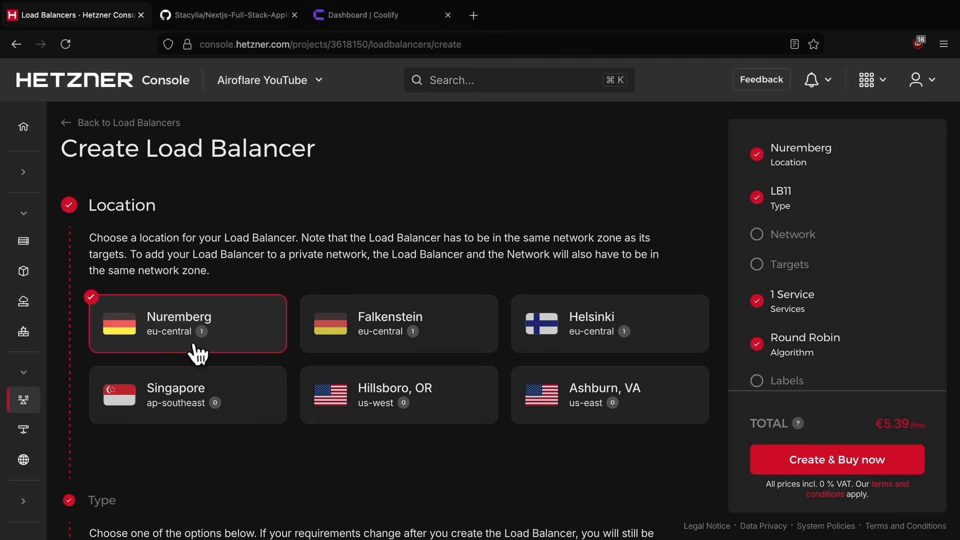
mouse_move(213, 344)
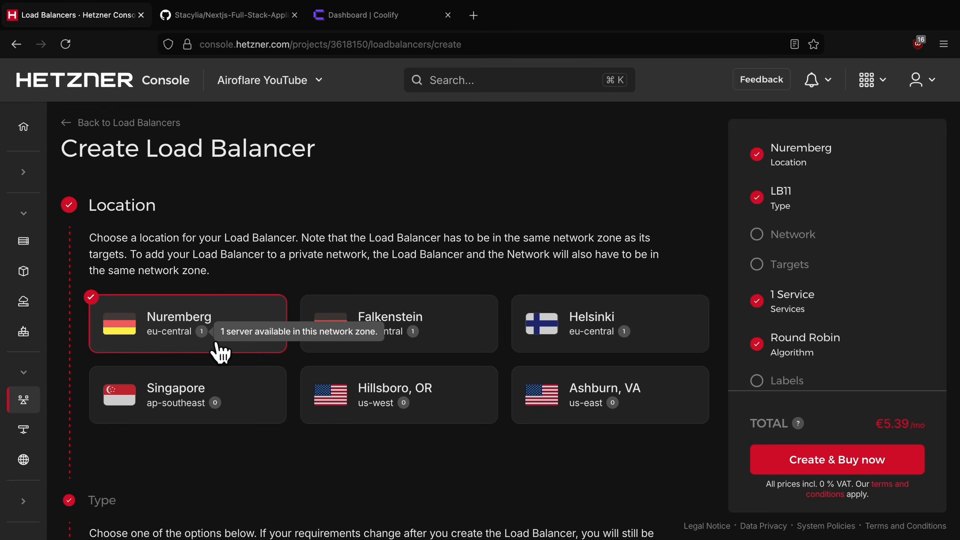
scroll(305, 401, "down", 1)
scroll(304, 401, "down", 5)
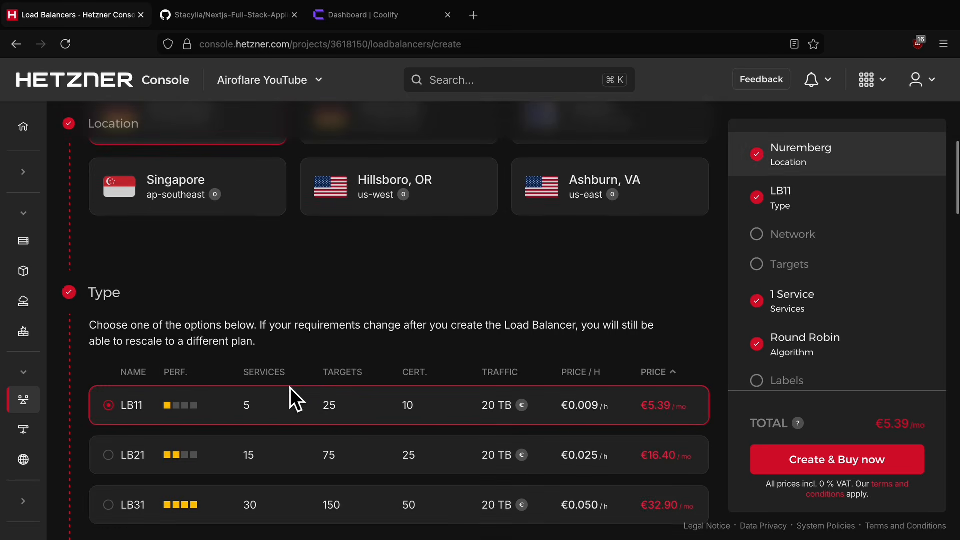
scroll(248, 351, "down", 1)
mouse_move(193, 310)
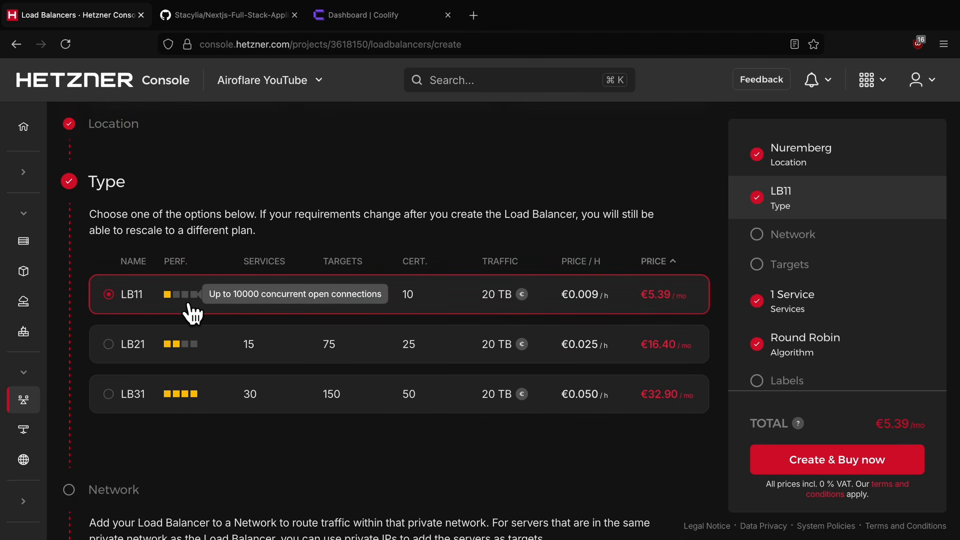
scroll(192, 313, "down", 1)
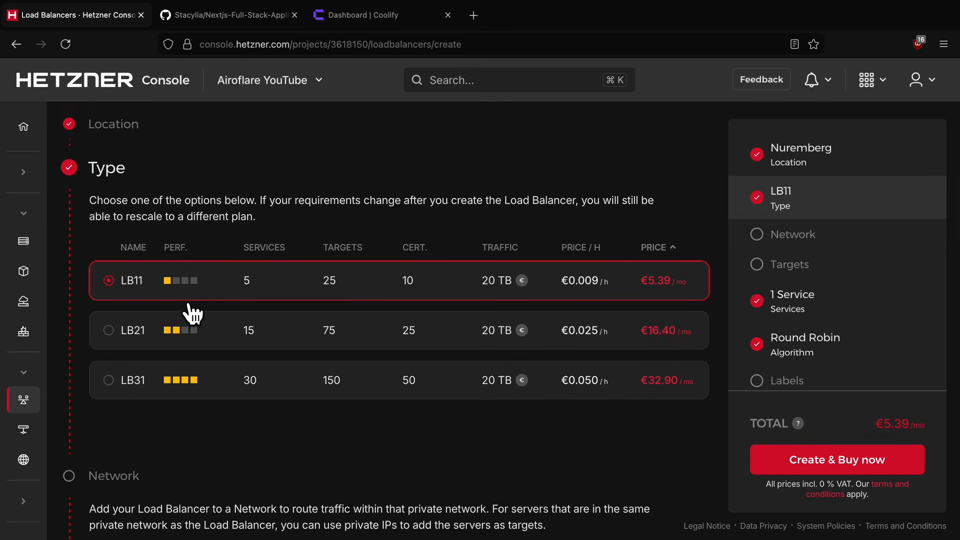
scroll(193, 313, "down", 4)
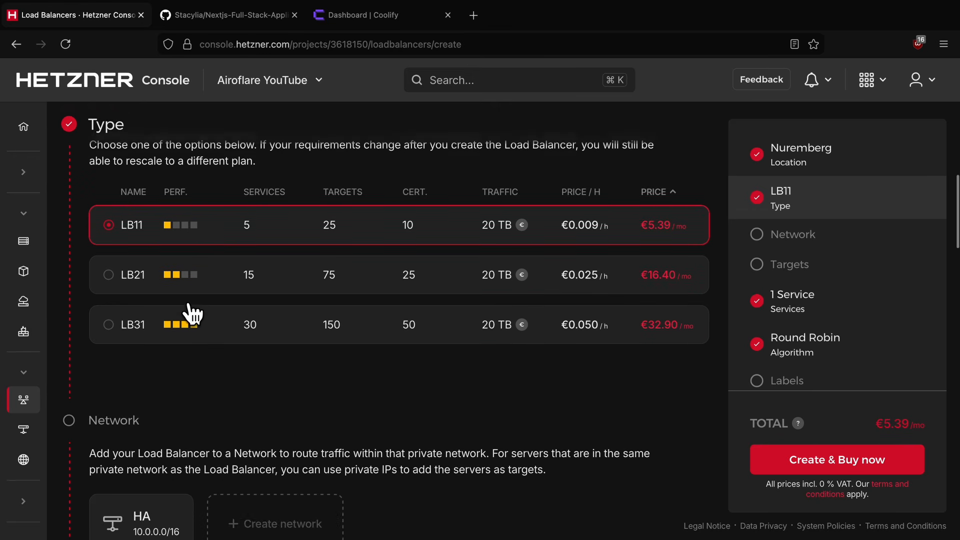
left_click(176, 384)
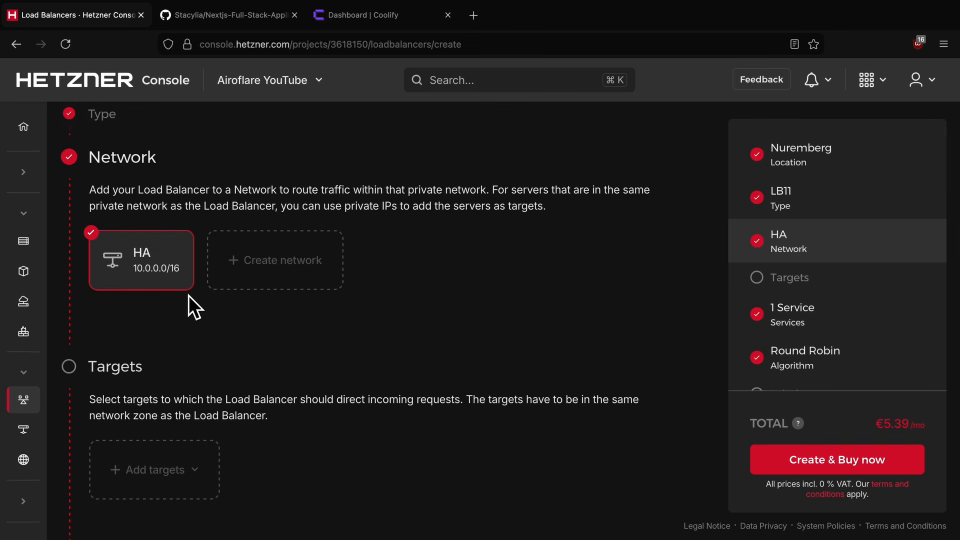
Set the load balancer's service protocol to https and its destination port to 3000.
scroll(188, 296, "down", 2)
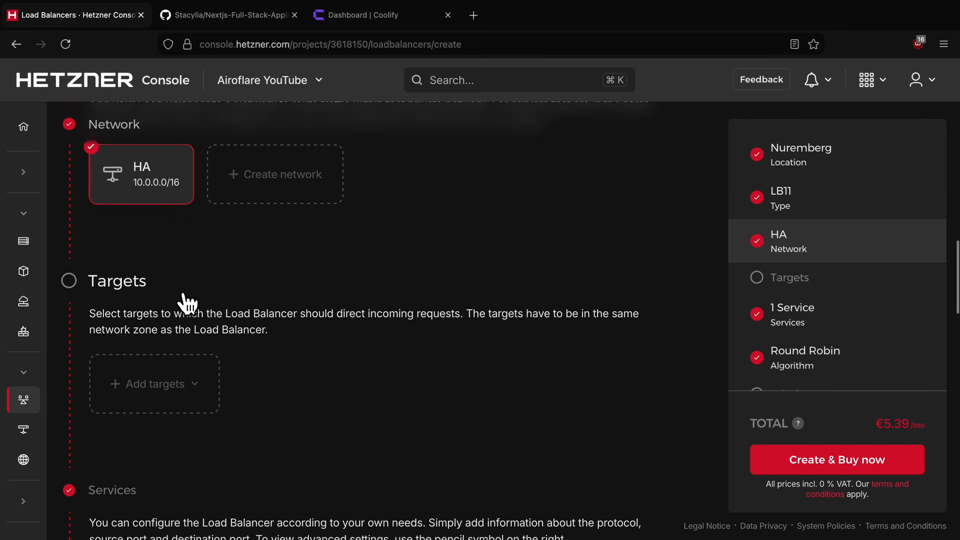
scroll(151, 286, "down", 1)
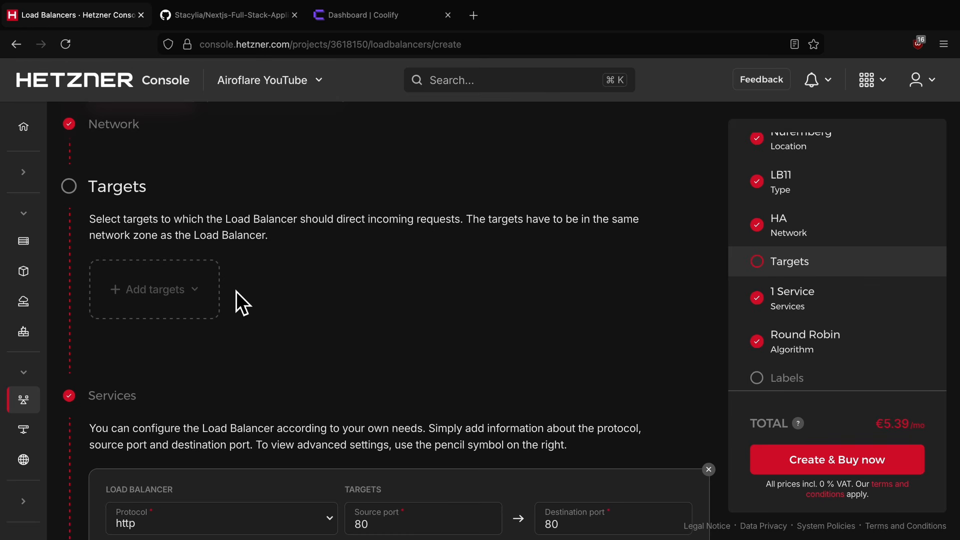
scroll(236, 292, "down", 3)
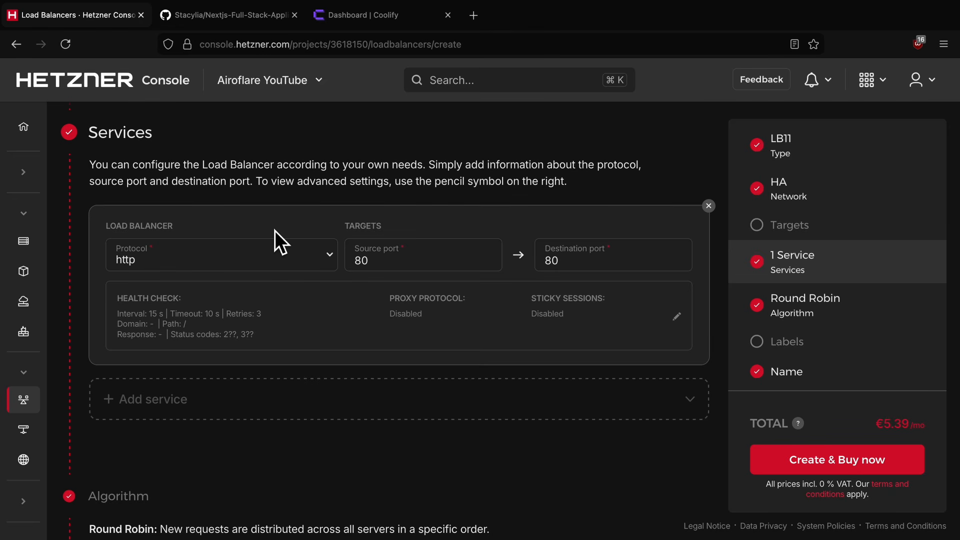
left_click(280, 260)
left_click(224, 347)
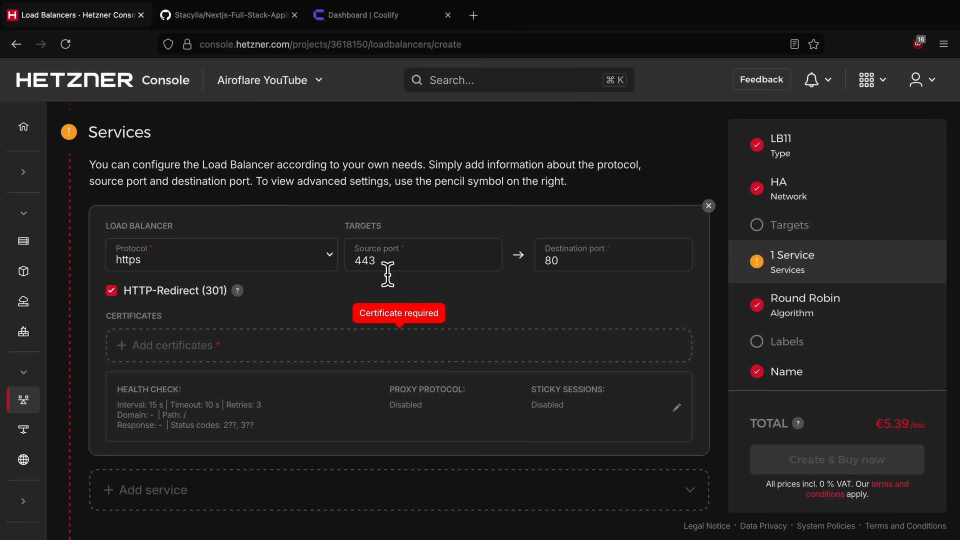
double_click(554, 262)
type("3000")
Begin creating a Hetzner-managed certificate for the https service, named Tutorial and using the airoflare.cloud DNS zone.
left_click(197, 358)
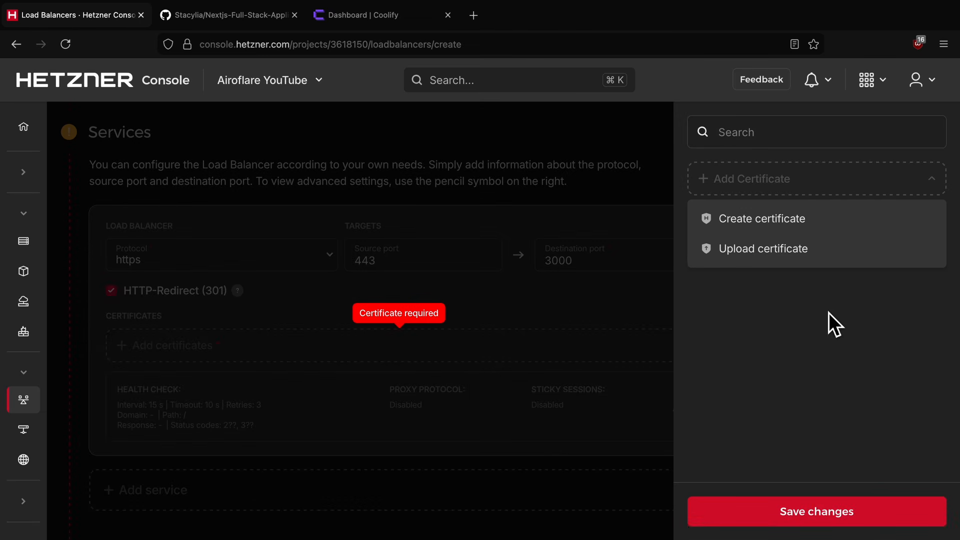
left_click(806, 264)
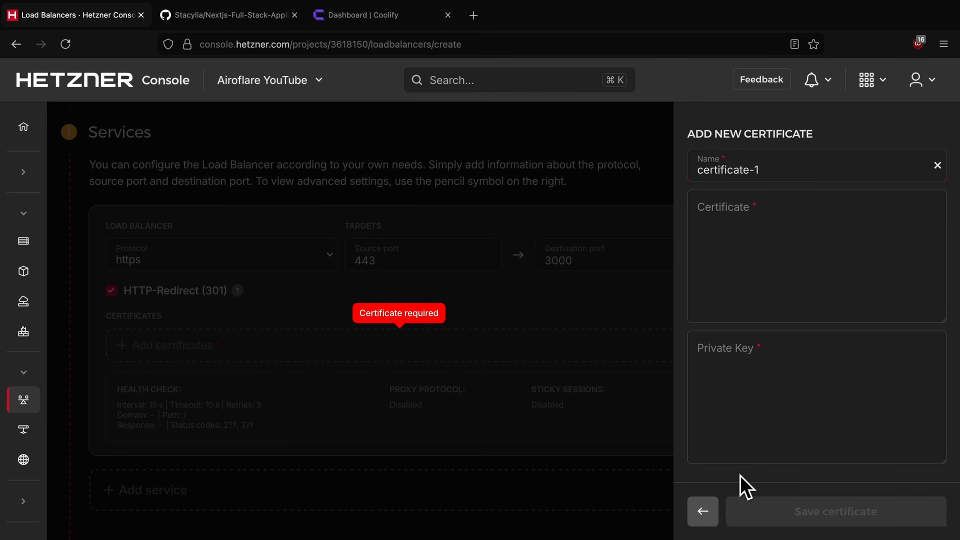
left_click(715, 518)
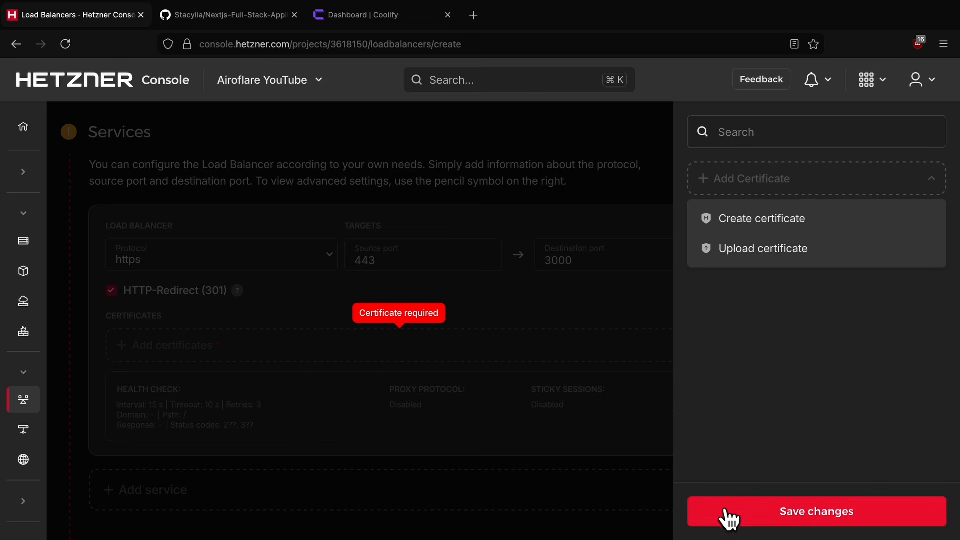
left_click(779, 230)
triple_click(821, 242)
type("Tutorial")
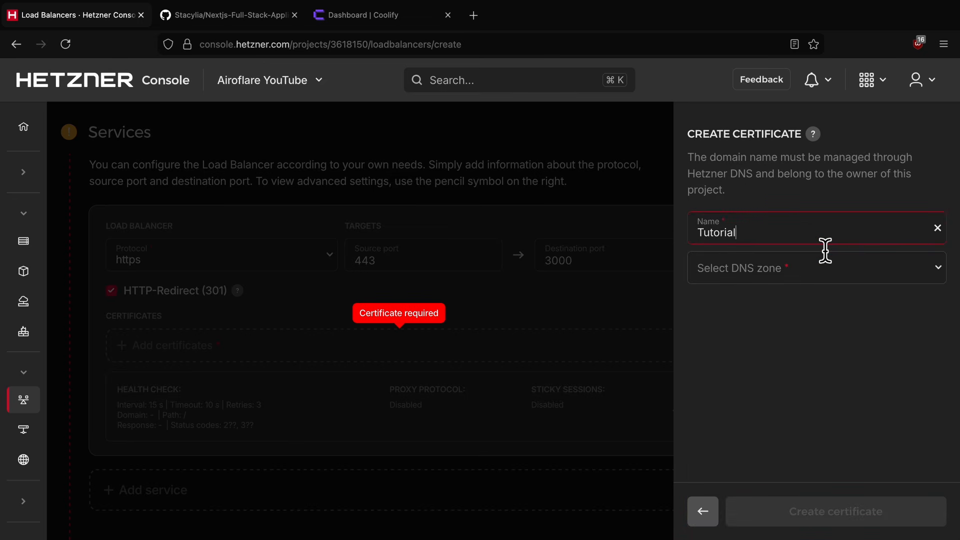
left_click(811, 270)
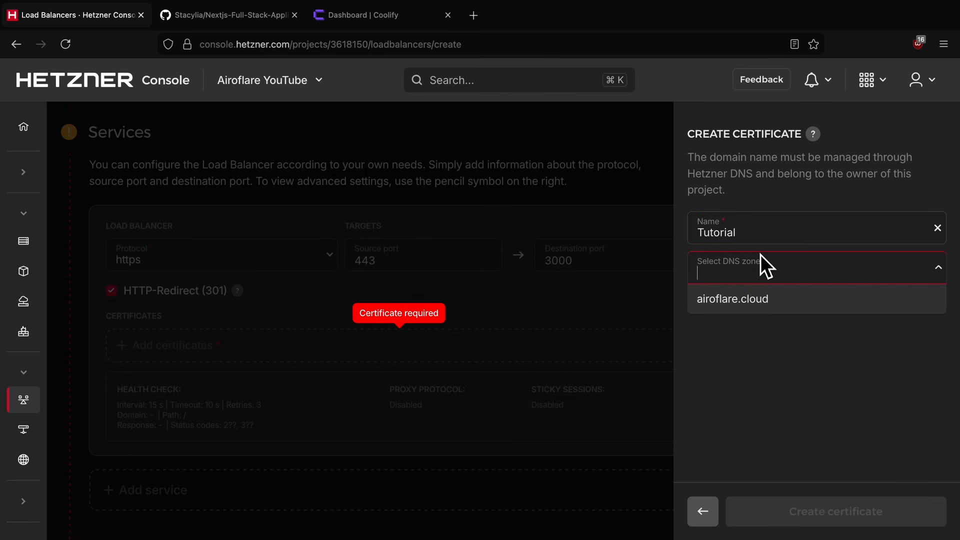
left_click(756, 308)
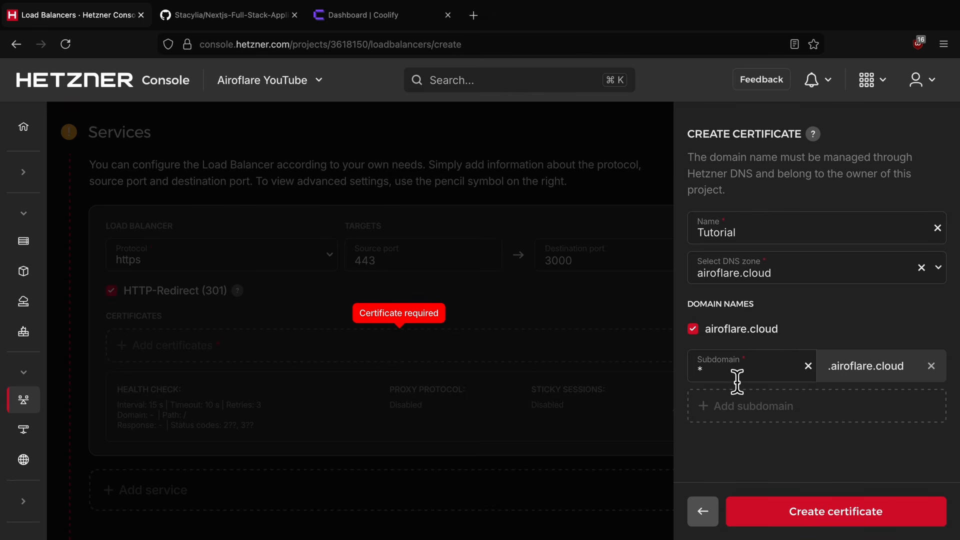
Create the certificate for airoflare.cloud with the wildcard subdomain * and add it to the https service.
left_click_drag(722, 382, 696, 380)
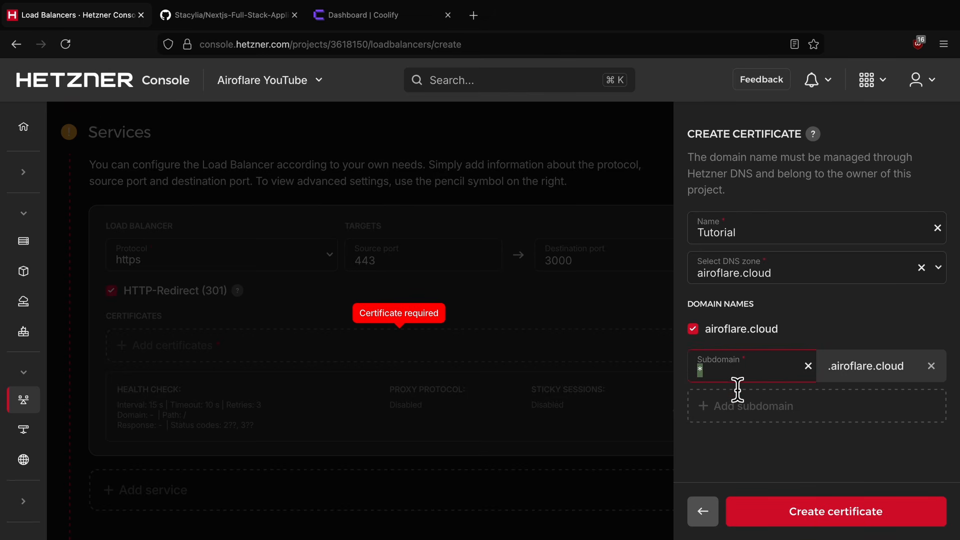
left_click(722, 383)
left_click(857, 514)
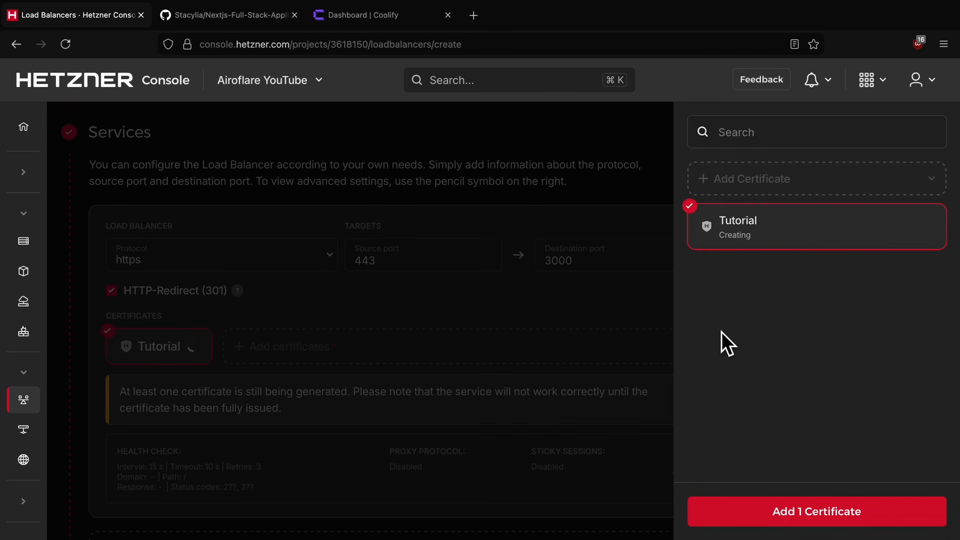
left_click(793, 520)
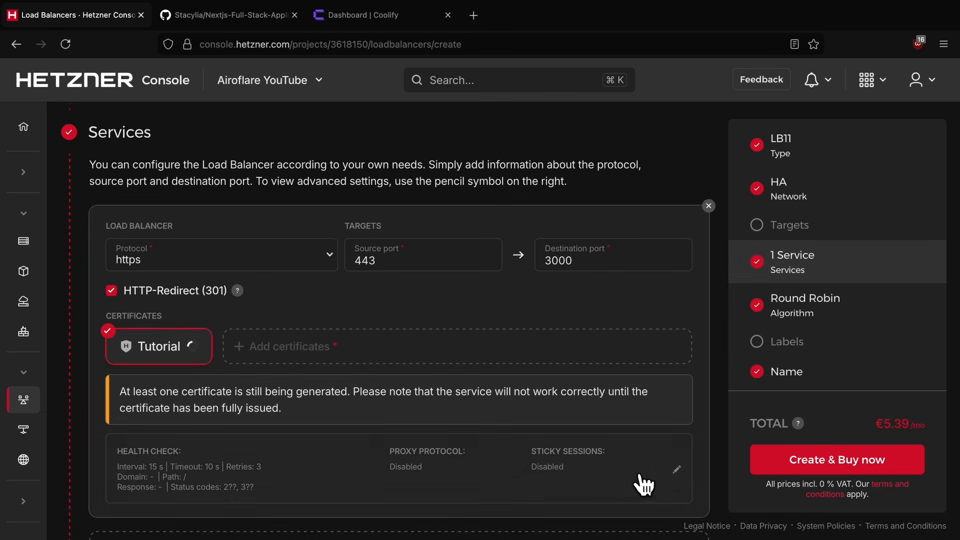
Set the service's health check to a 3 s interval, a 1 s timeout and 1 retry.
scroll(270, 307, "down", 1)
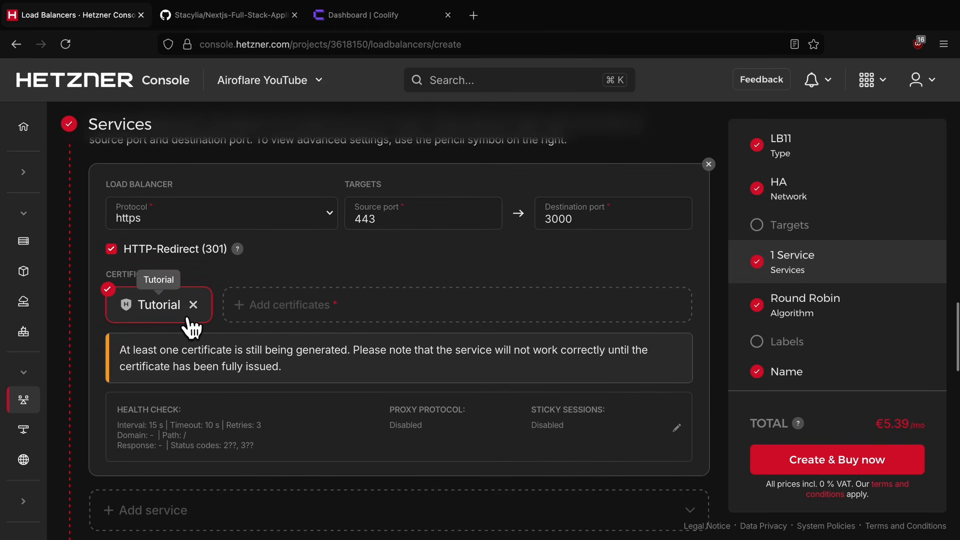
scroll(188, 380, "down", 1)
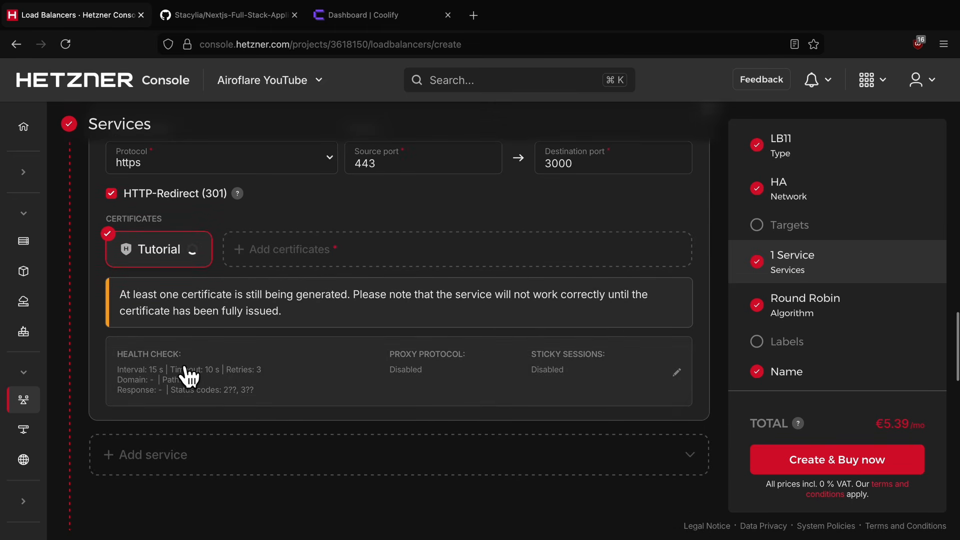
left_click(689, 386)
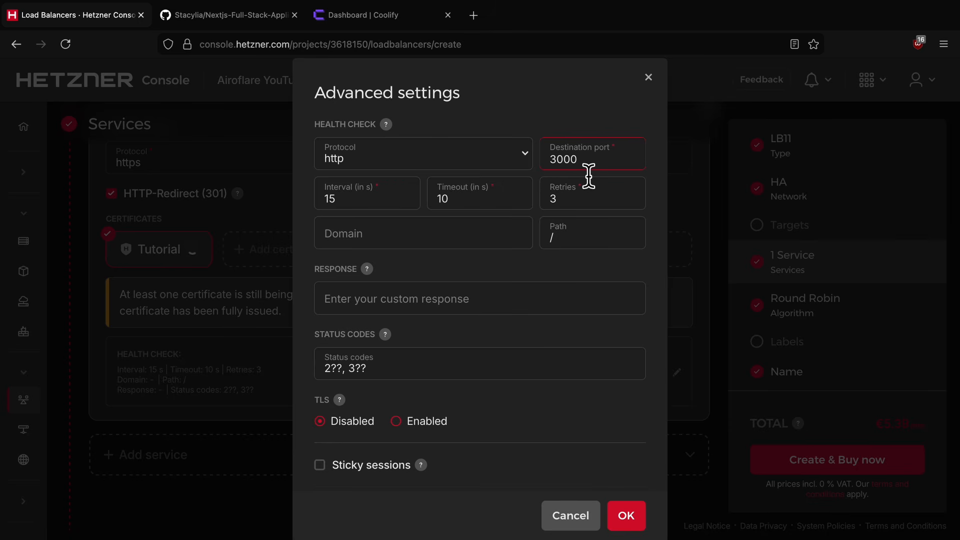
double_click(330, 202)
type("3")
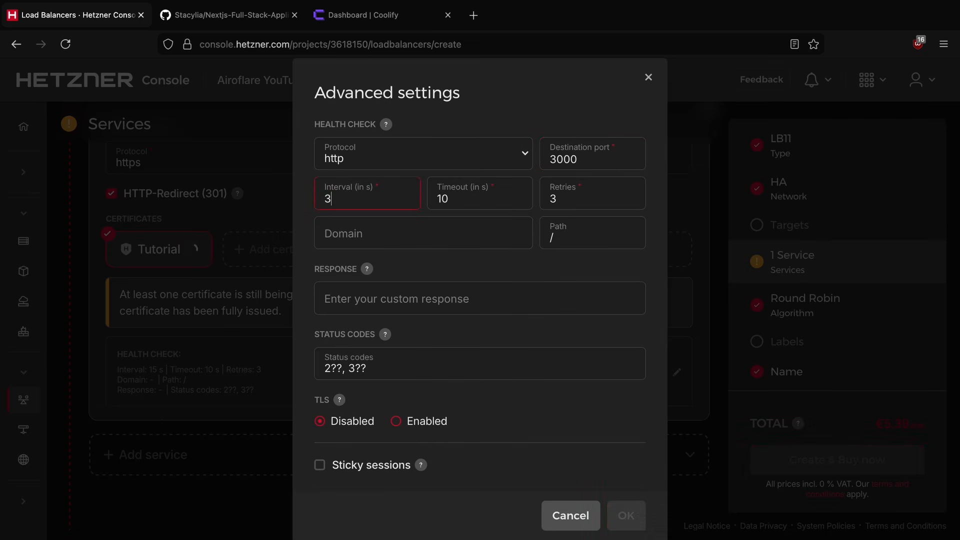
double_click(453, 211)
type("1")
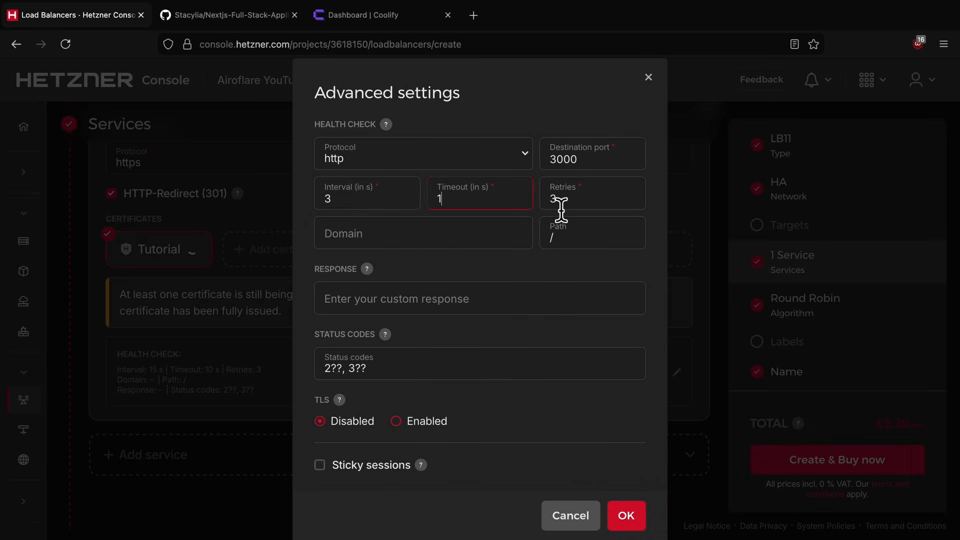
double_click(552, 202)
type("1")
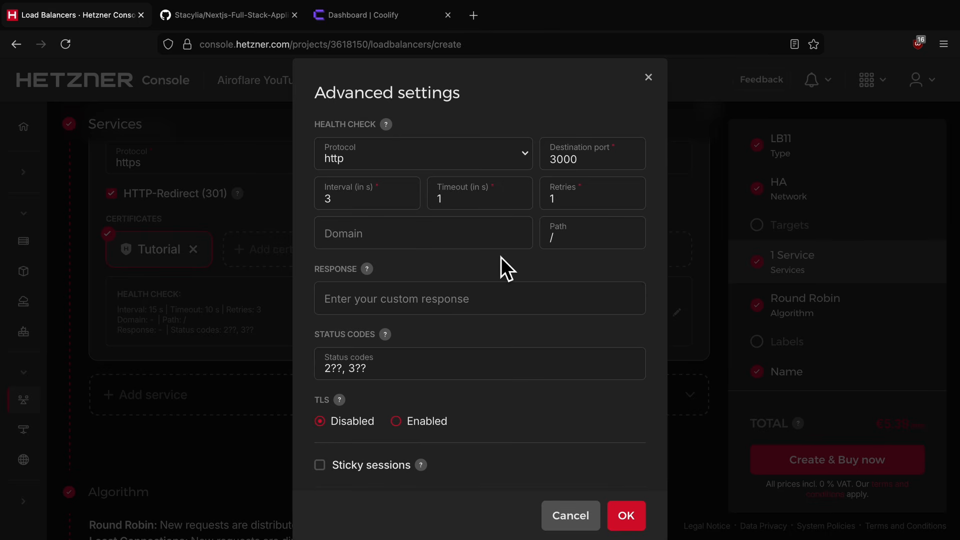
Set the health check path to /api/health and leave the domain empty.
left_click(577, 250)
type("api/health")
left_click(435, 243)
left_click(533, 268)
scroll(423, 306, "down", 2)
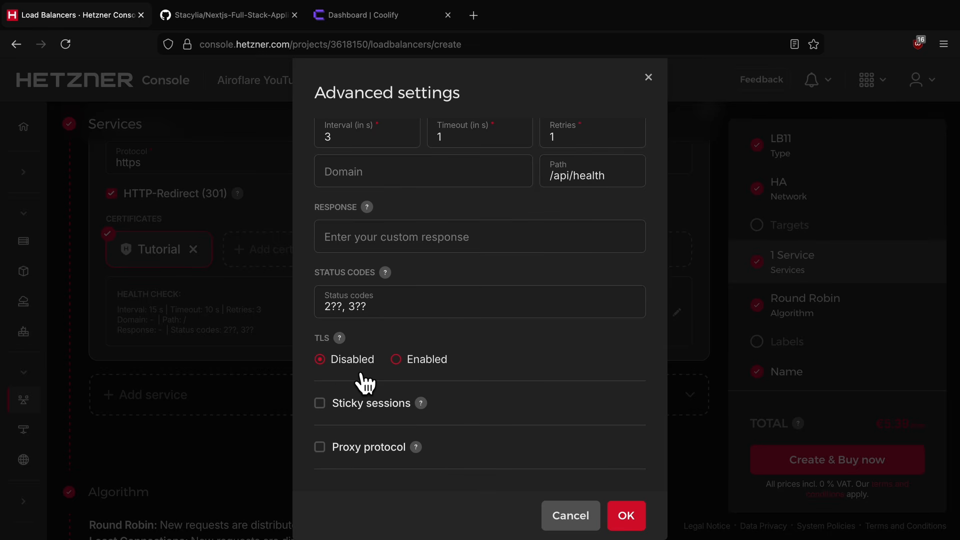
left_click(325, 405)
scroll(323, 415, "down", 1)
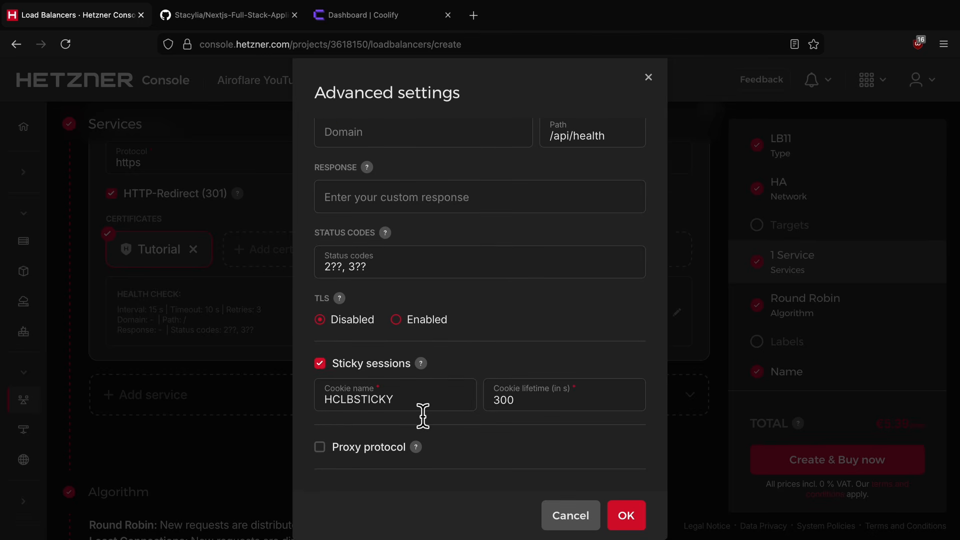
left_click(331, 370)
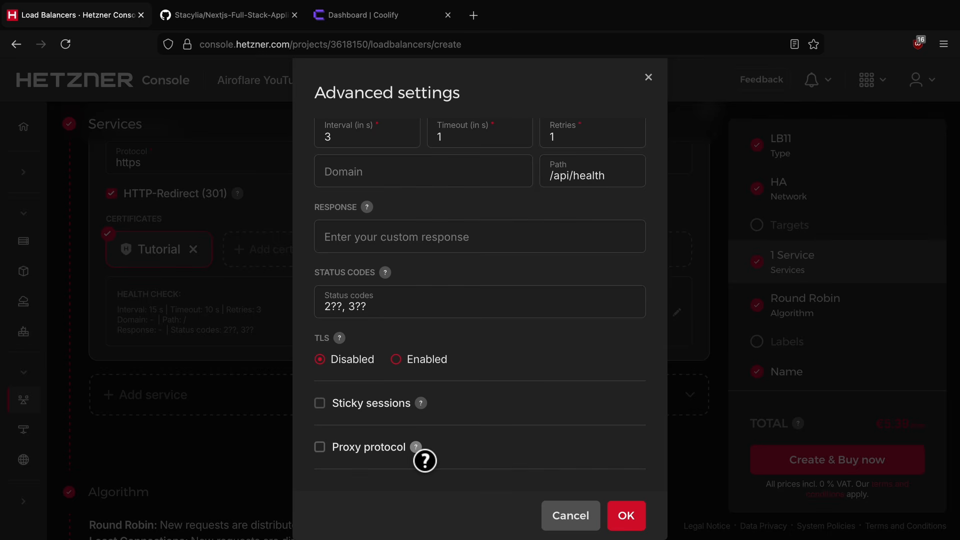
mouse_move(427, 461)
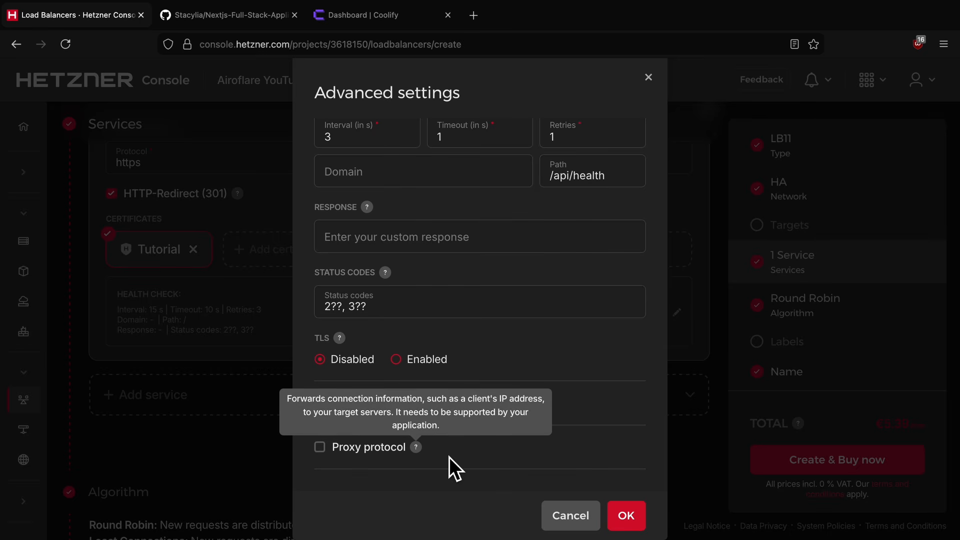
Apply the advanced service settings and choose Round Robin as the load balancing algorithm.
left_click(642, 517)
scroll(451, 437, "down", 5)
scroll(406, 420, "down", 2)
scroll(180, 318, "down", 1)
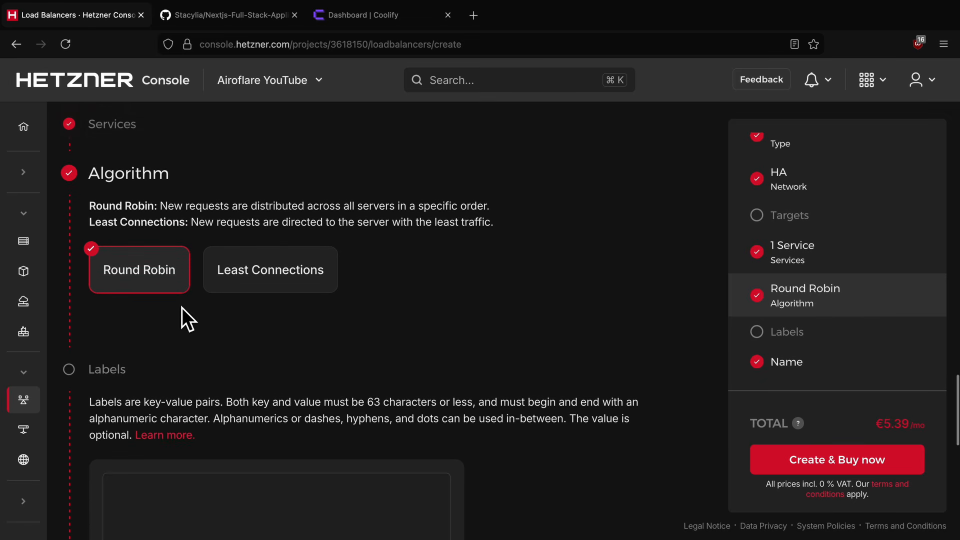
left_click(254, 302)
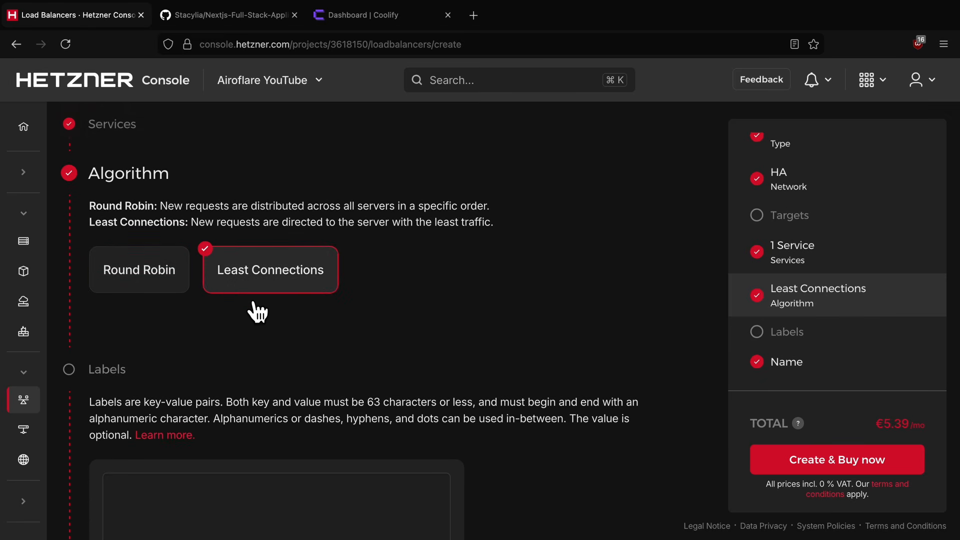
left_click(190, 301)
left_click(229, 302)
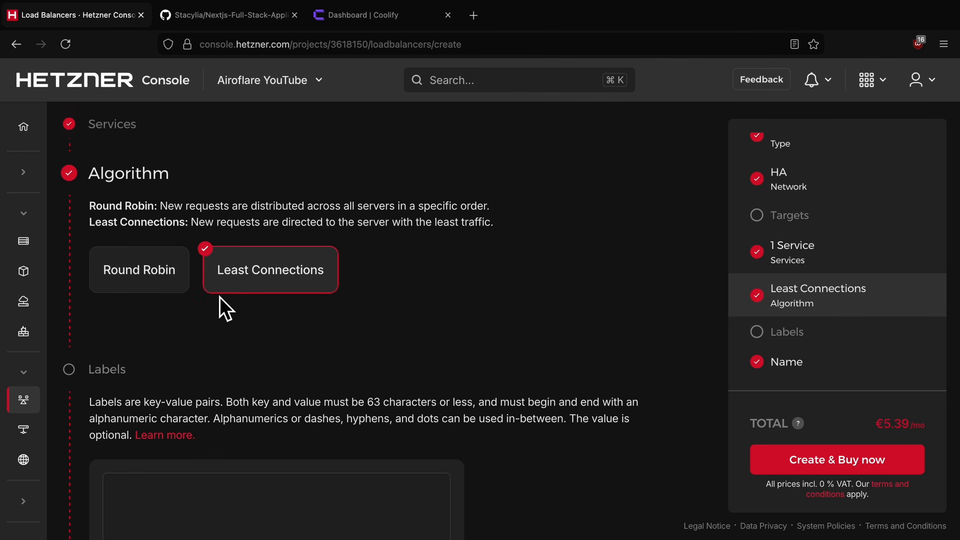
left_click(162, 292)
Name the load balancer HA and create it, leaving the labels empty.
scroll(360, 313, "down", 5)
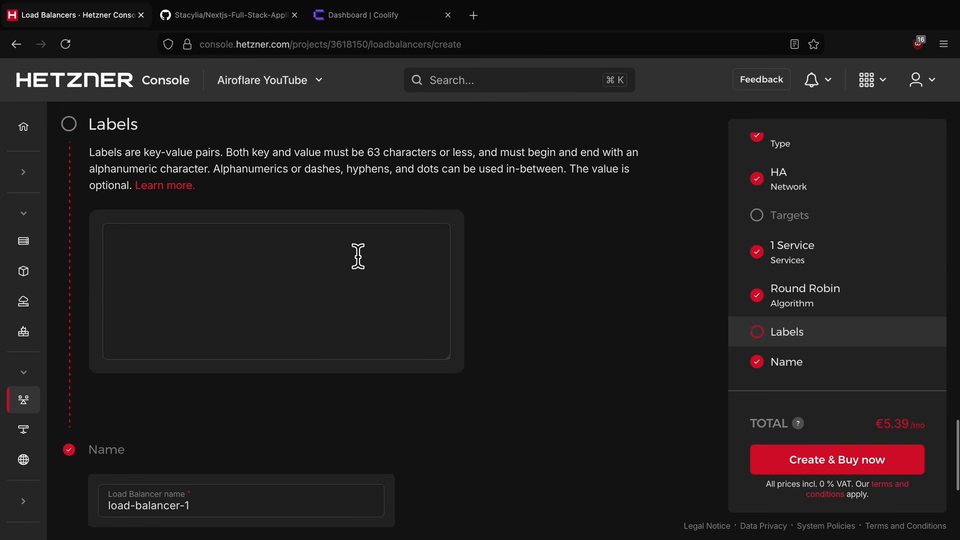
scroll(354, 253, "down", 4)
left_click_drag(235, 322, 100, 325)
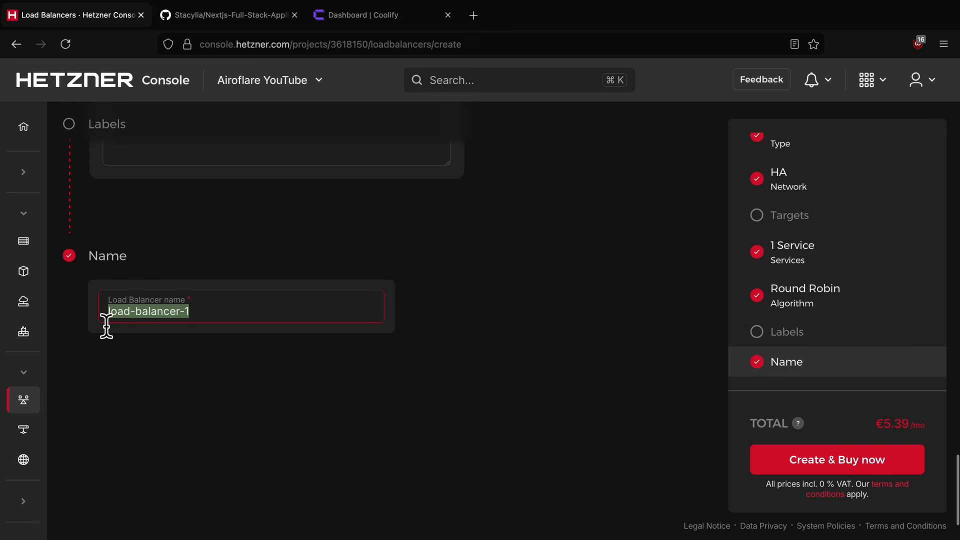
type("HA")
left_click(858, 473)
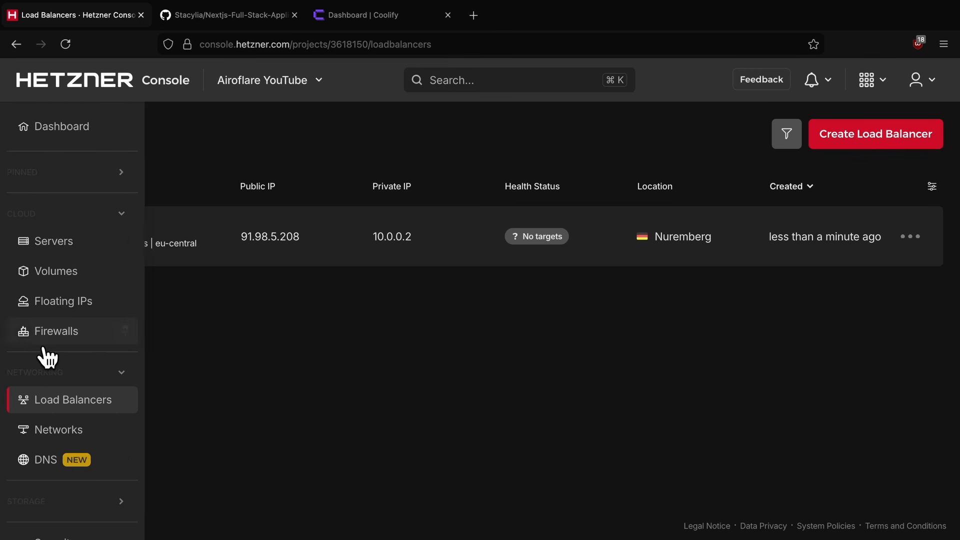
Copy the load balancer's public IP and add an A record for @ with value 91.98.5.208 to the airoflare.cloud DNS zone.
left_click(292, 256)
mouse_move(10, 433)
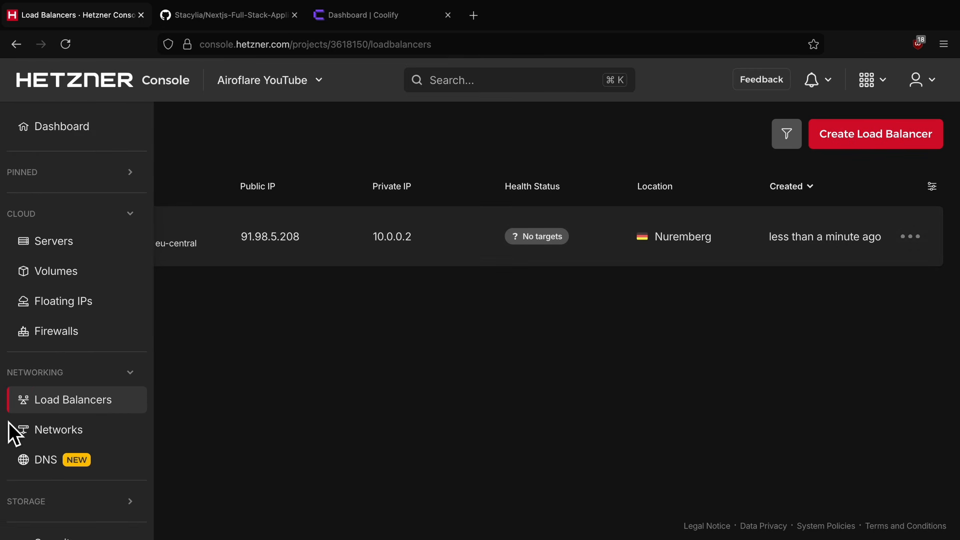
left_click(56, 459)
left_click(200, 253)
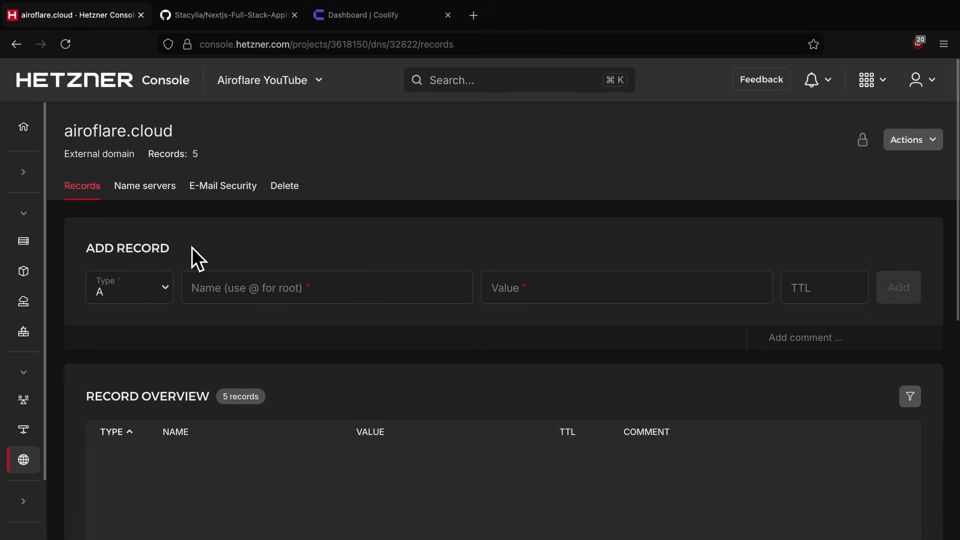
left_click(246, 299)
type("@")
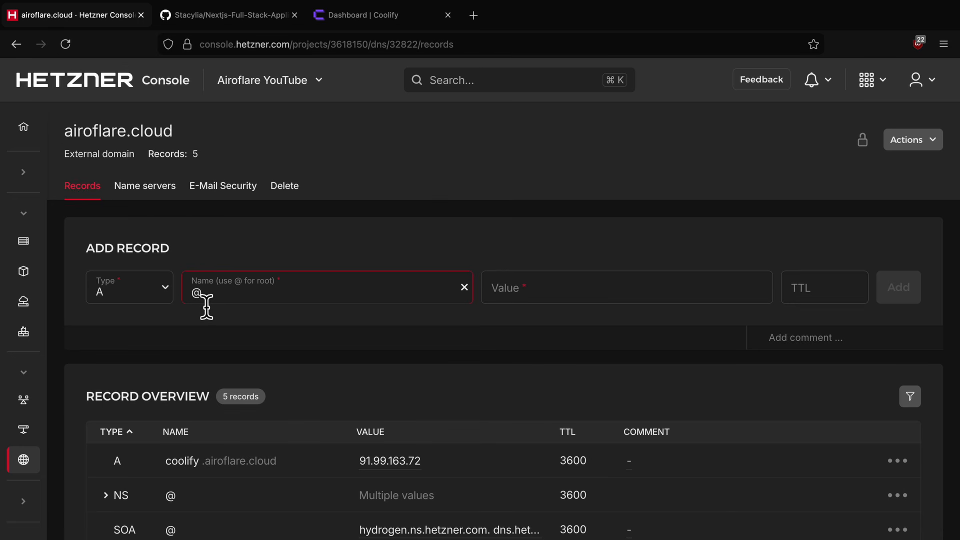
left_click(517, 302)
key("super+v")
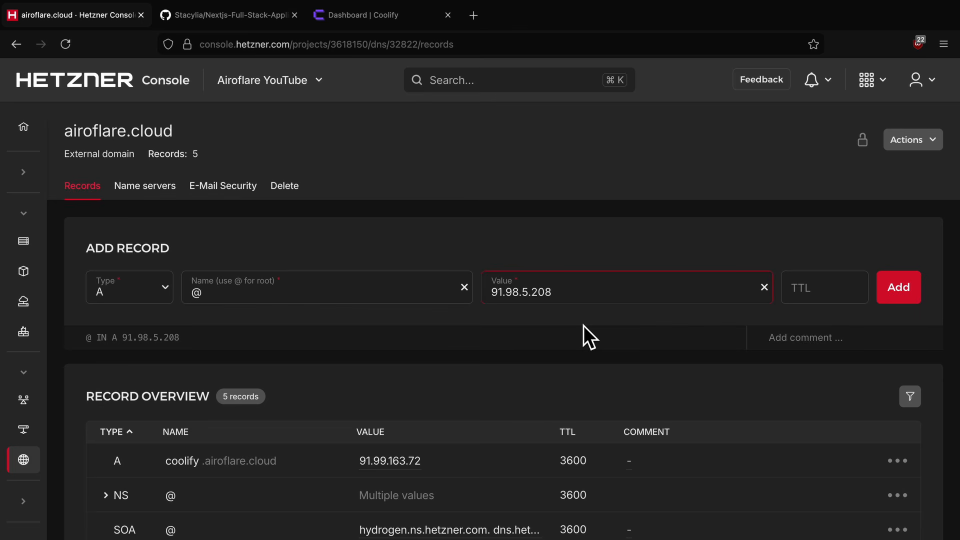
left_click(900, 299)
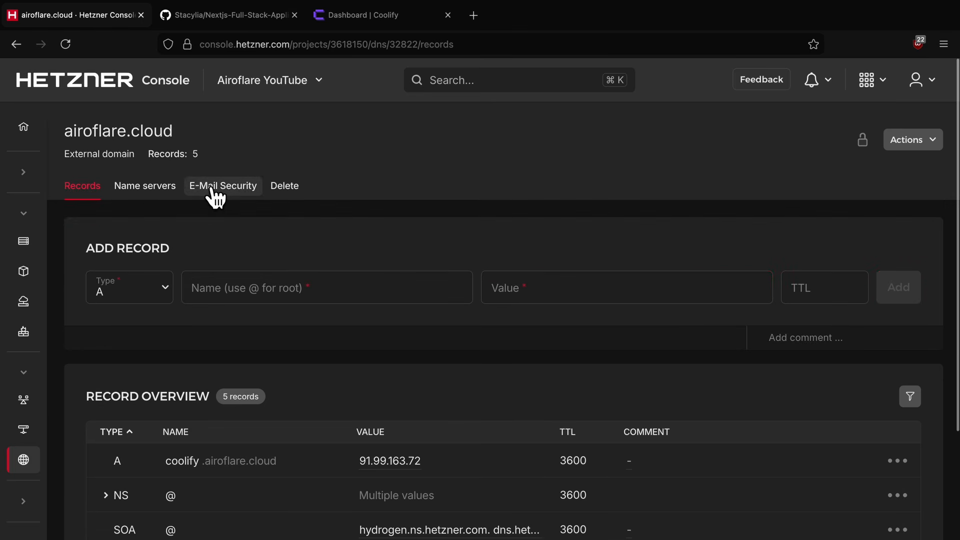
Load airoflare.cloud in a new browser tab to check how the domain responds.
left_click(473, 15)
type("airoflare.cloud")
key("Return")
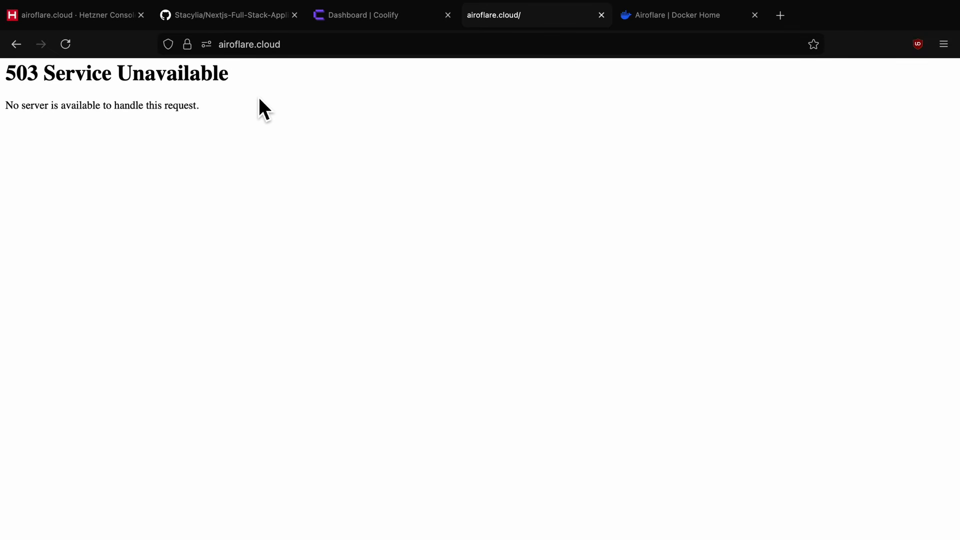
In the Hetzner Console, attach Coolify-Server to the HA network's 10.0.0.0/24 subnet with manually configured private IP 10.0.0.3.
left_click(106, 22)
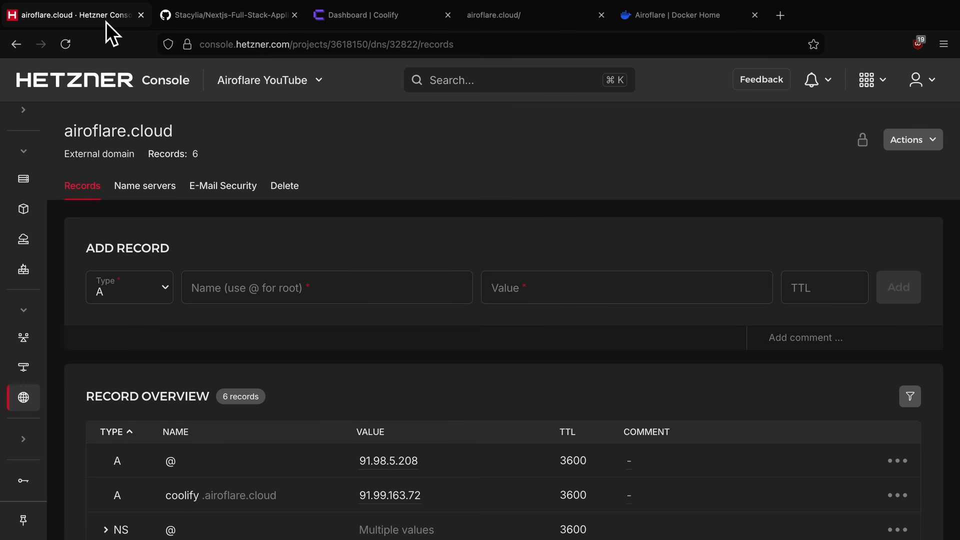
mouse_move(25, 295)
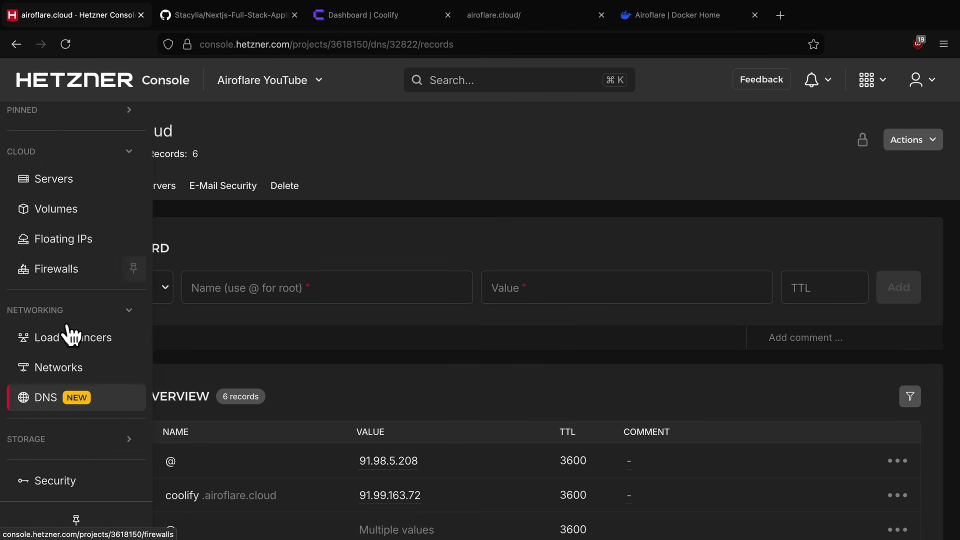
left_click(83, 372)
left_click(200, 261)
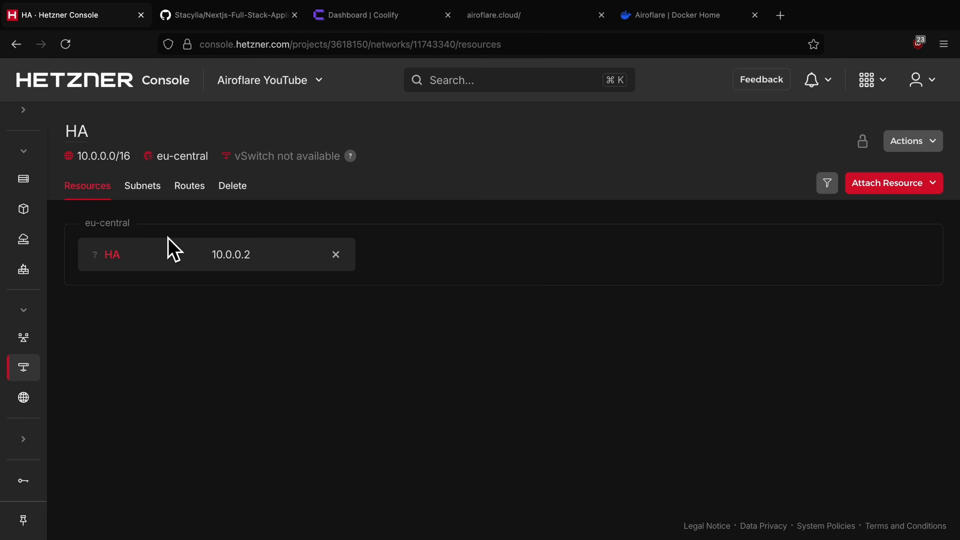
left_click(156, 201)
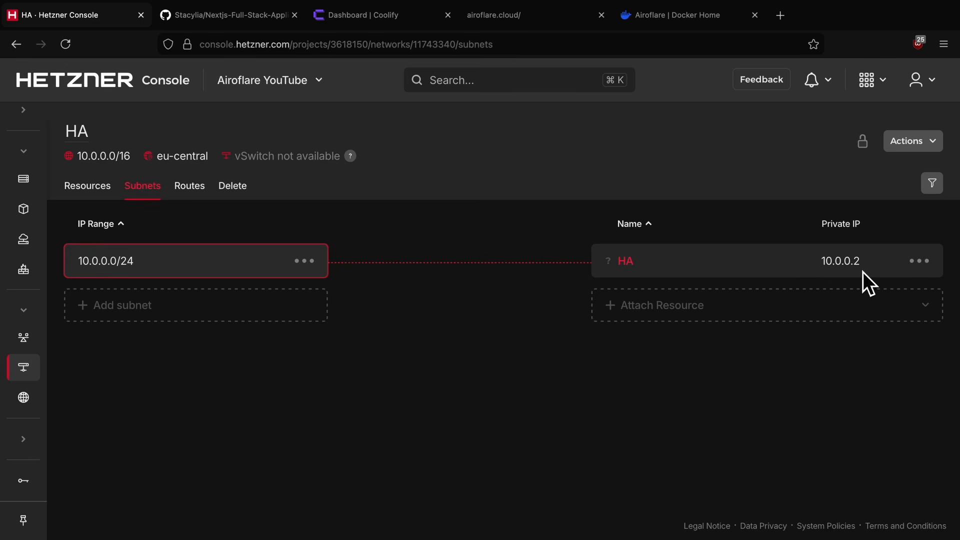
left_click(697, 315)
left_click(683, 350)
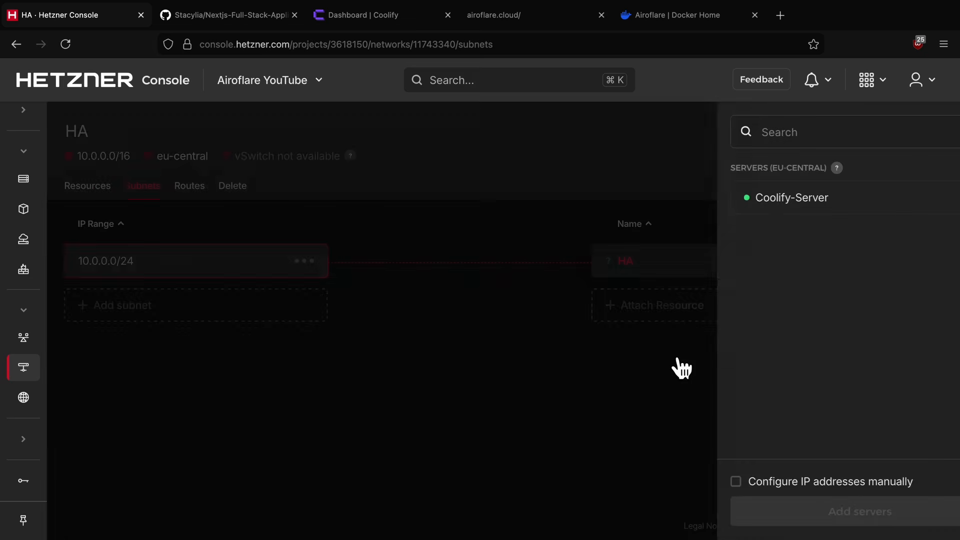
left_click(794, 220)
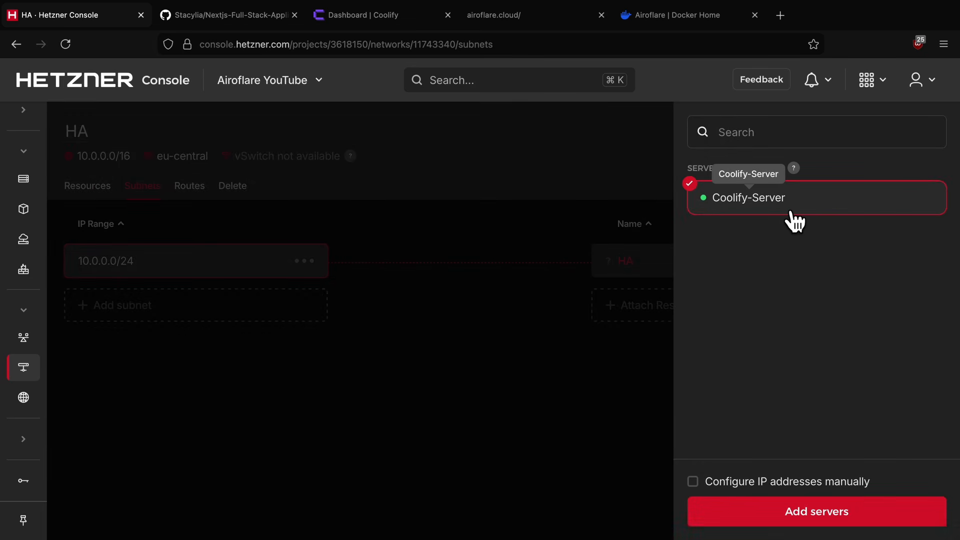
left_click(700, 487)
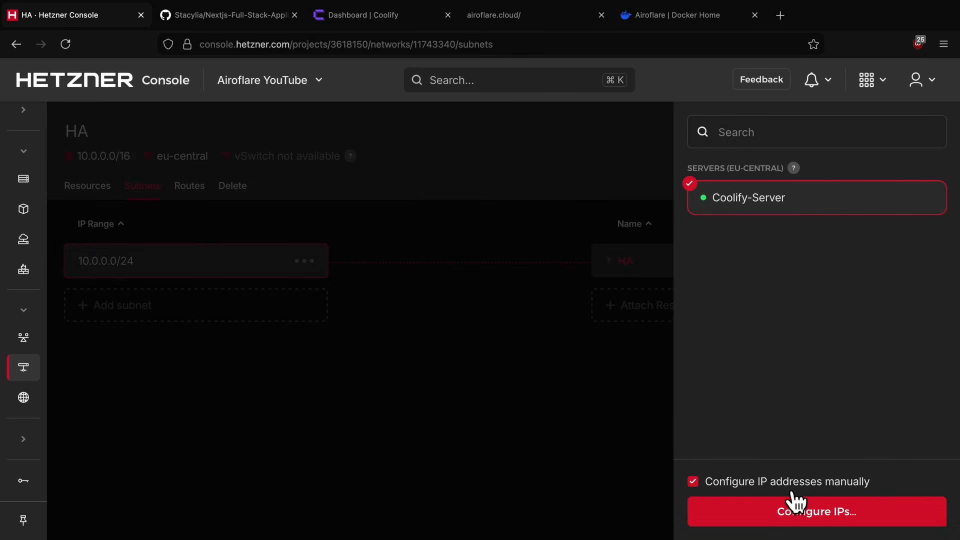
left_click(831, 521)
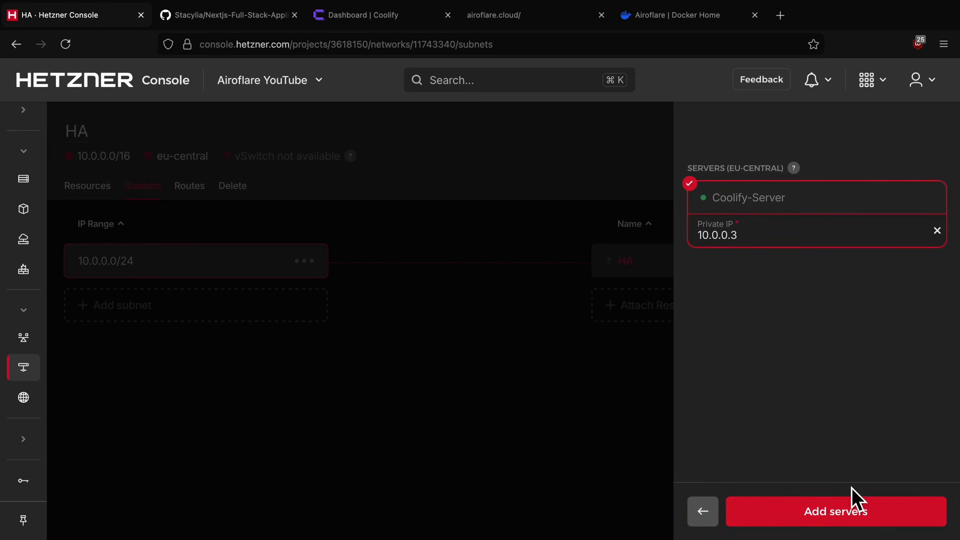
left_click(857, 514)
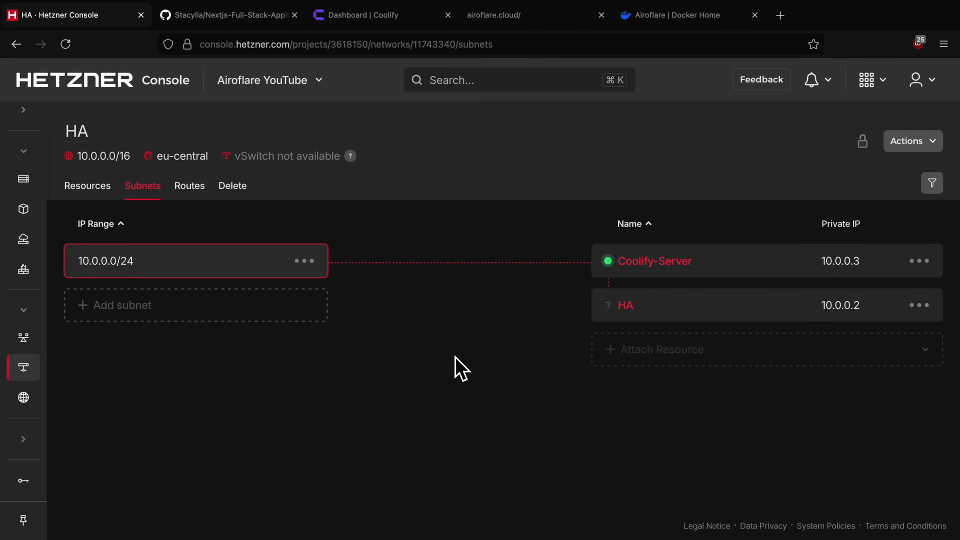
In Coolify, generate a new ED25519 SSH key and save it with the name App server key.
left_click(371, 26)
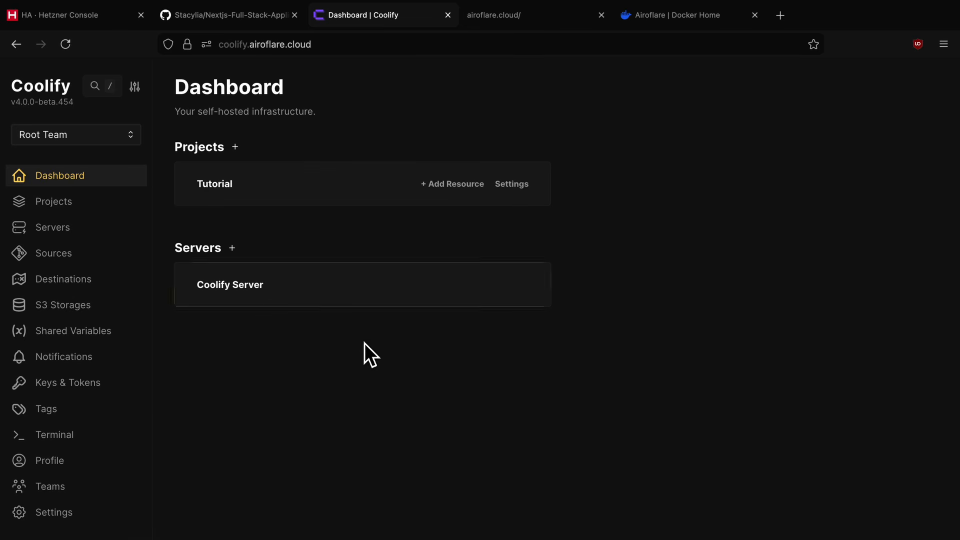
left_click(83, 393)
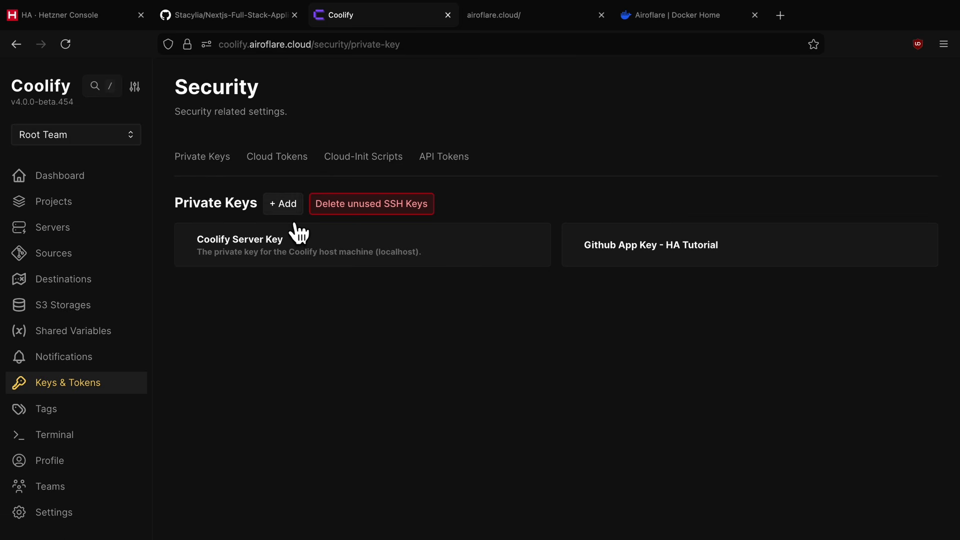
left_click(284, 208)
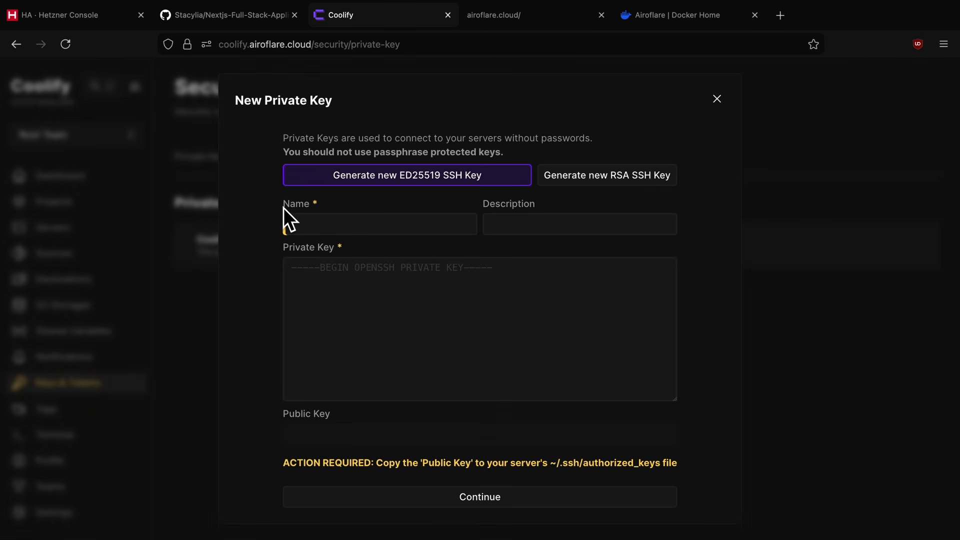
left_click(426, 184)
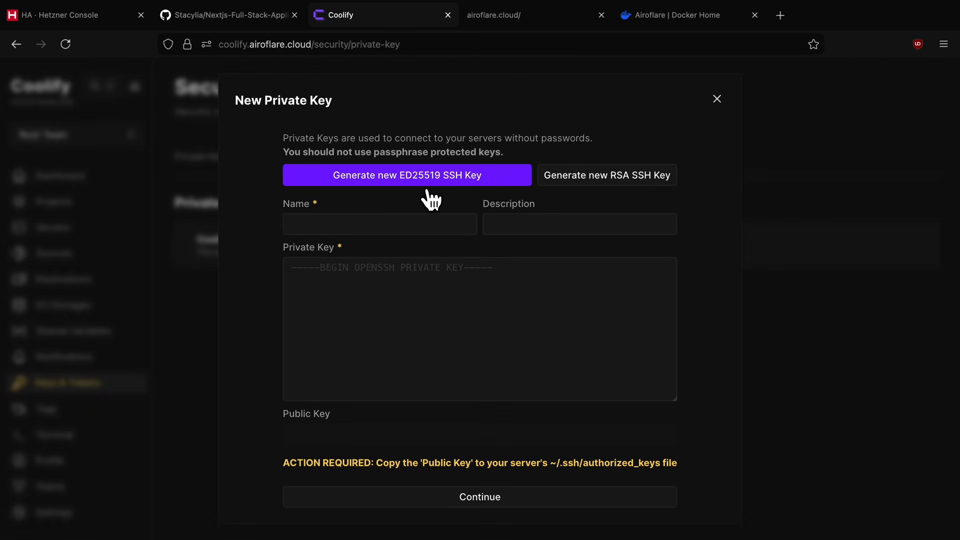
triple_click(413, 227)
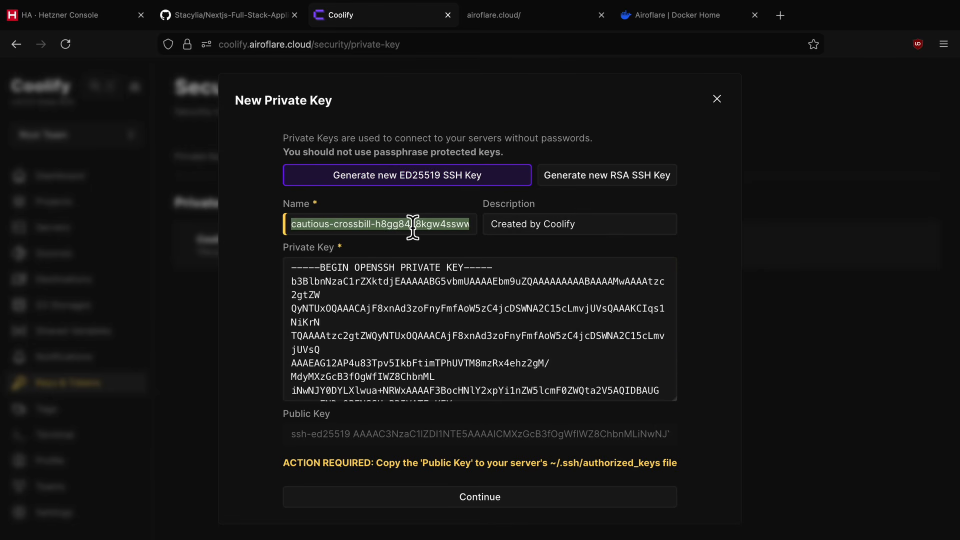
type("App server key")
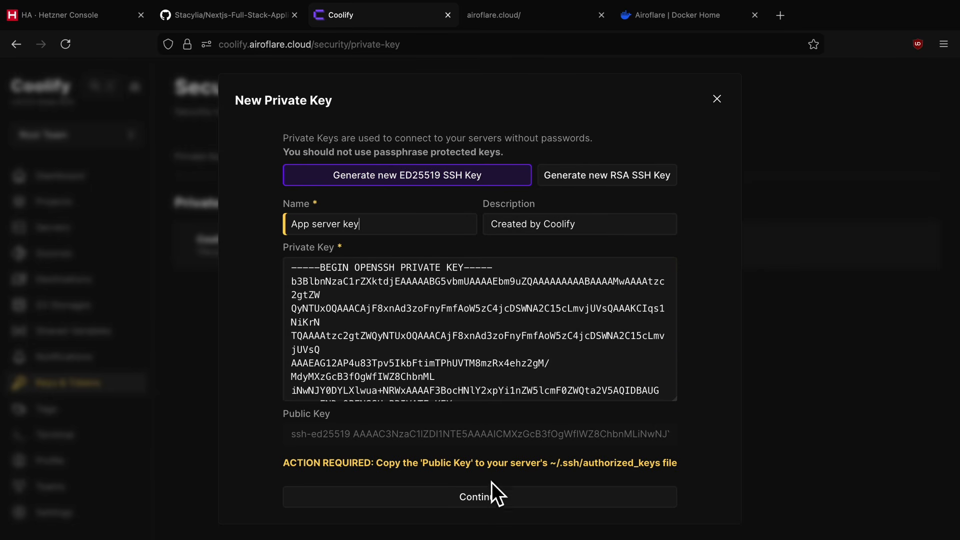
left_click(489, 495)
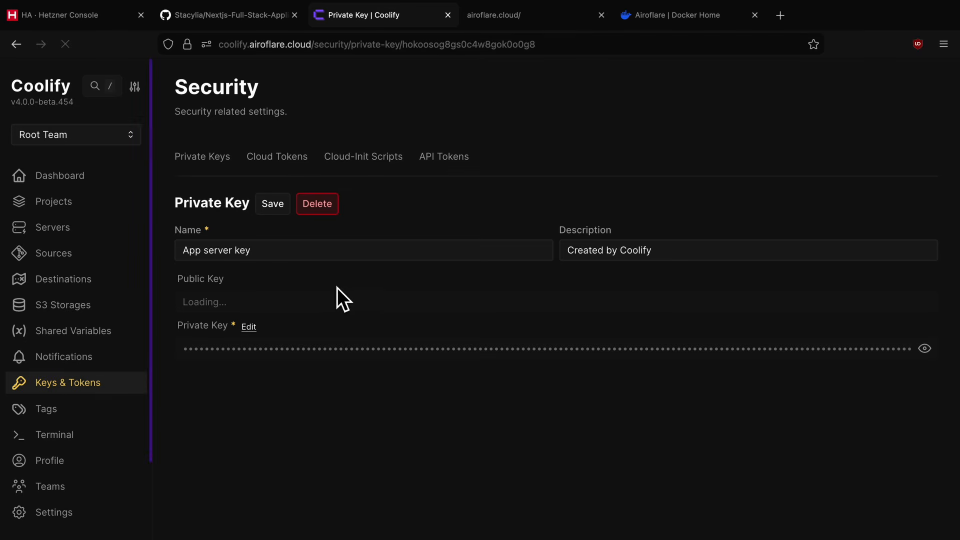
Copy the public key of App server key and add it to the Hetzner project's SSH keys as App Servers.
triple_click(380, 302)
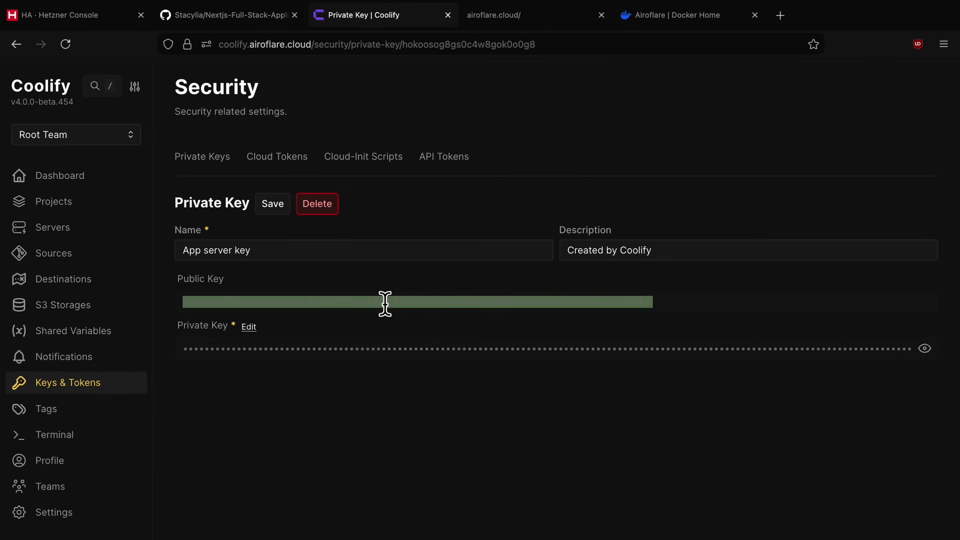
left_click(385, 427)
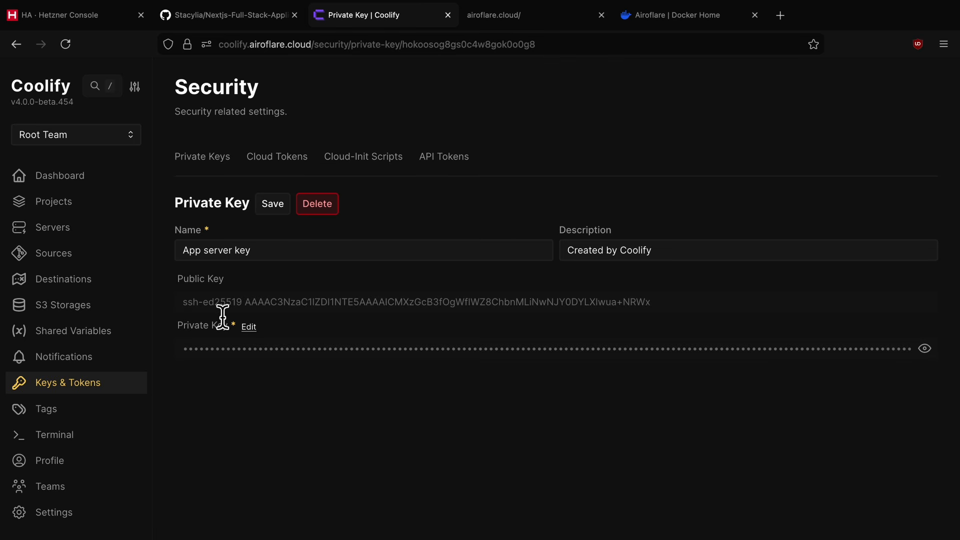
left_click(83, 20)
mouse_move(31, 344)
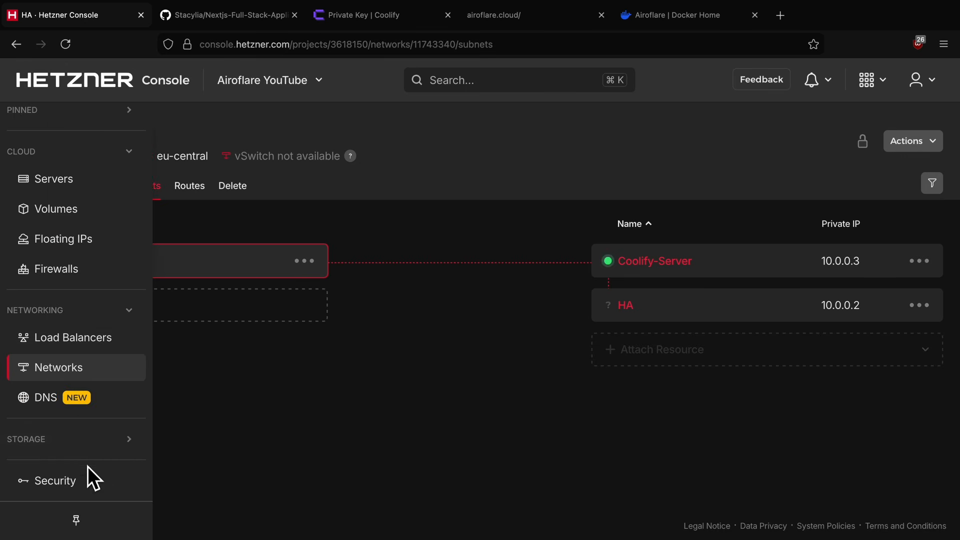
left_click(52, 500)
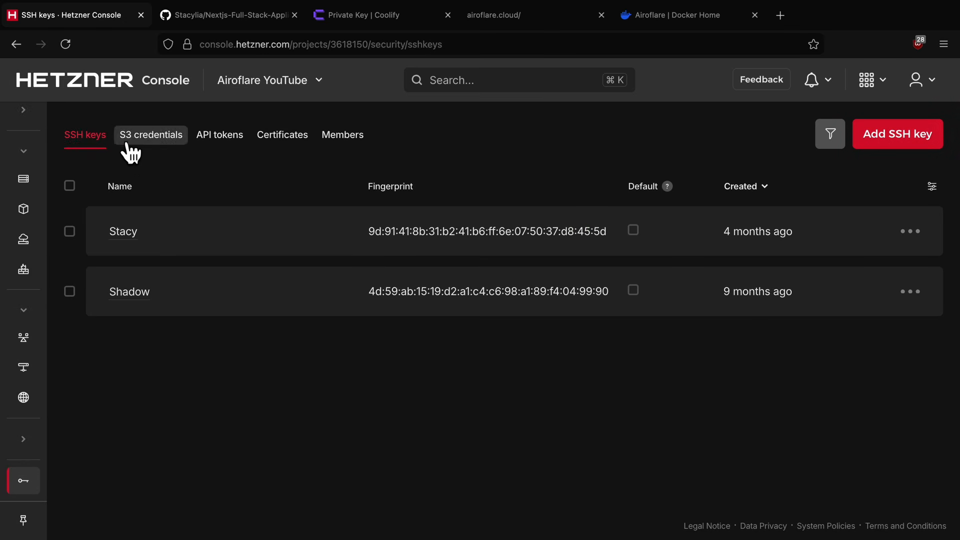
left_click(898, 142)
key("ctrl+v")
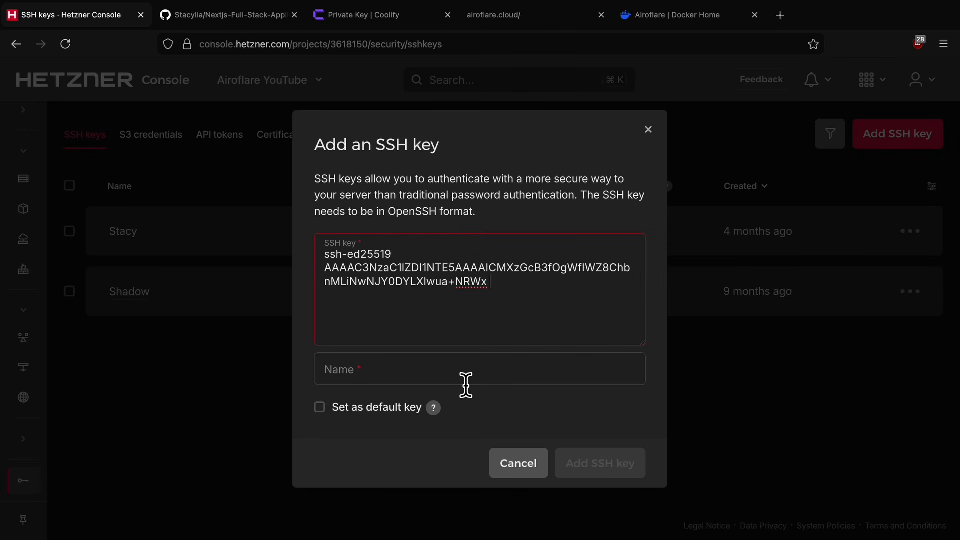
left_click(466, 386)
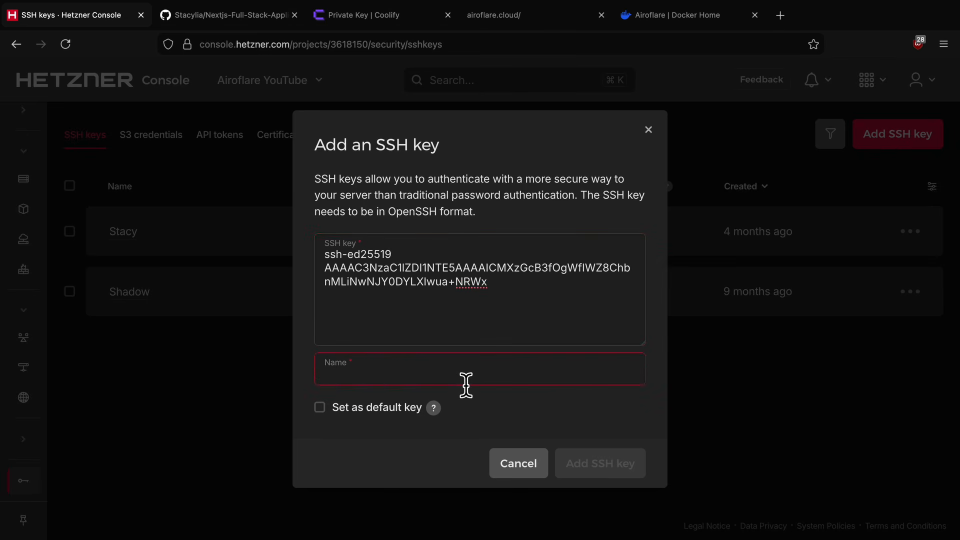
type("App Ser")
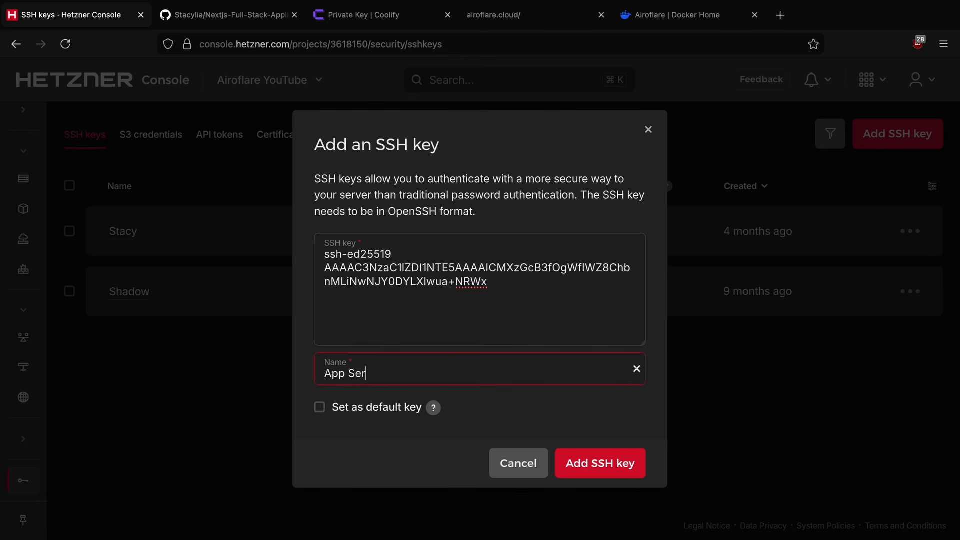
type("vers")
left_click(603, 468)
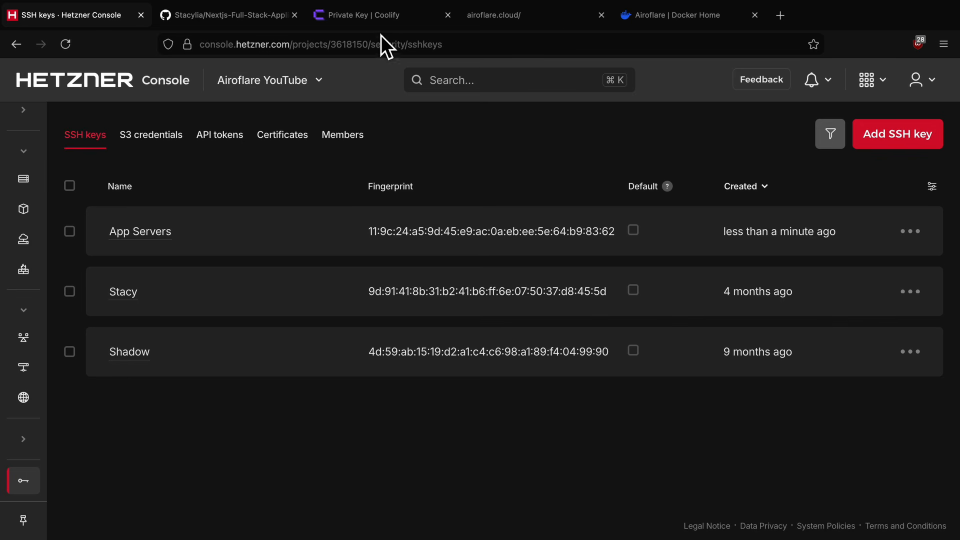
left_click(382, 21)
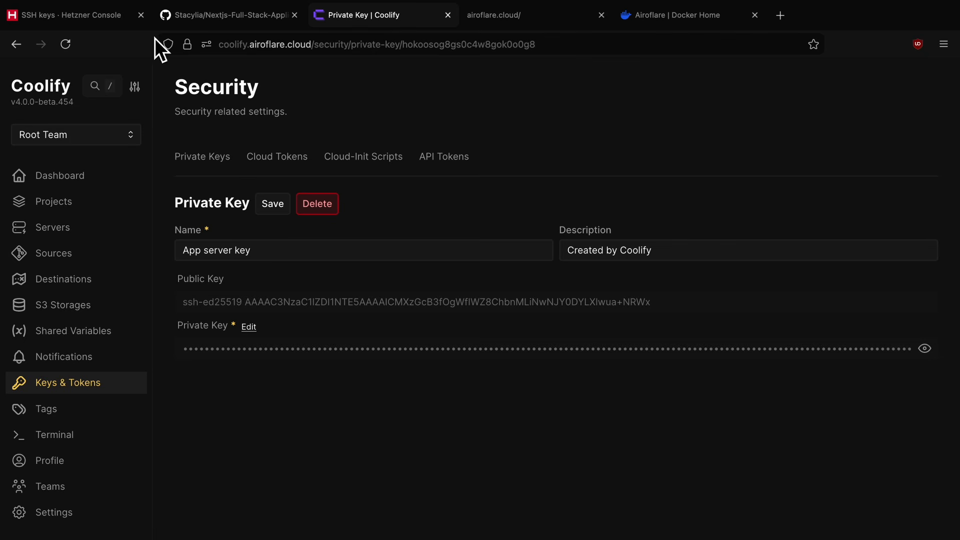
left_click(121, 21)
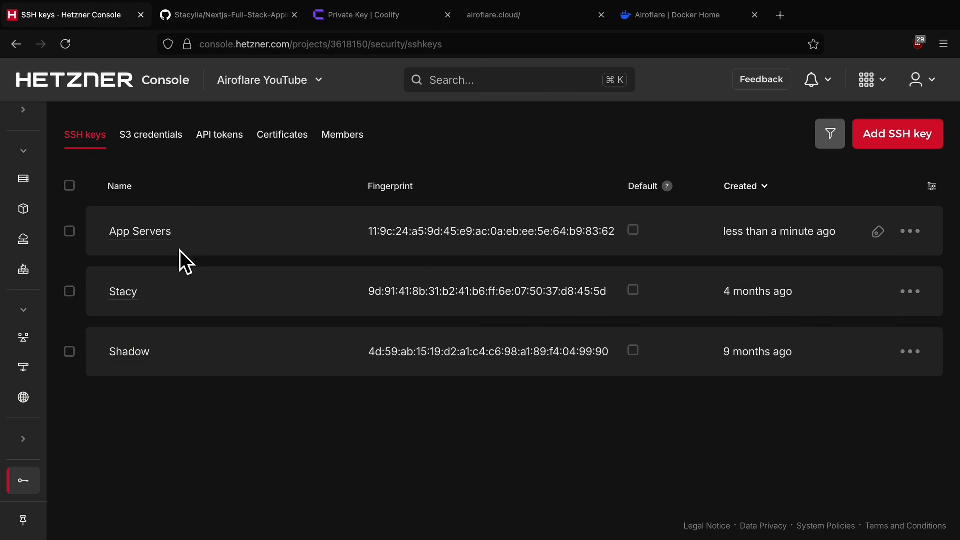
Start a new Hetzner firewall, describe its first inbound TCP rule as Private Network and restrict its source to 10.0.0.0/16.
mouse_move(40, 354)
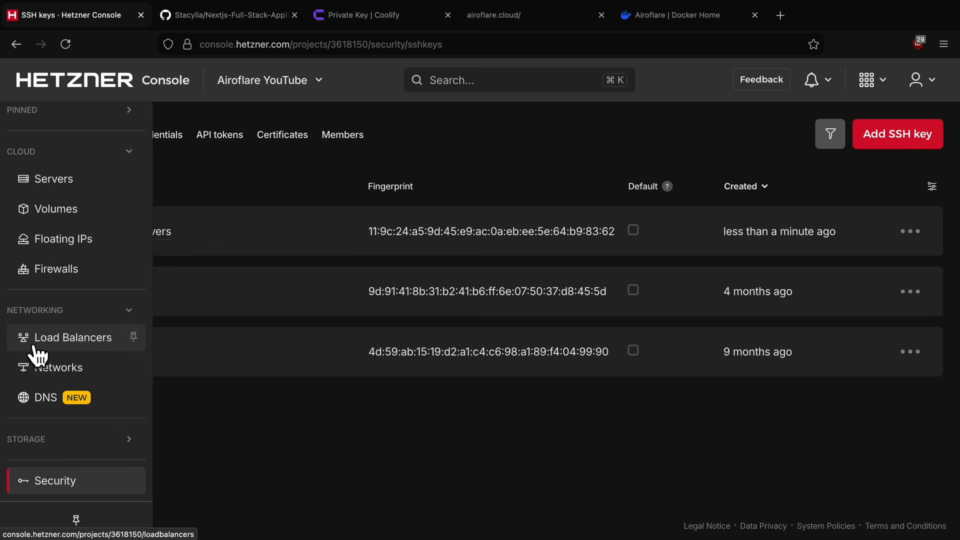
left_click(79, 280)
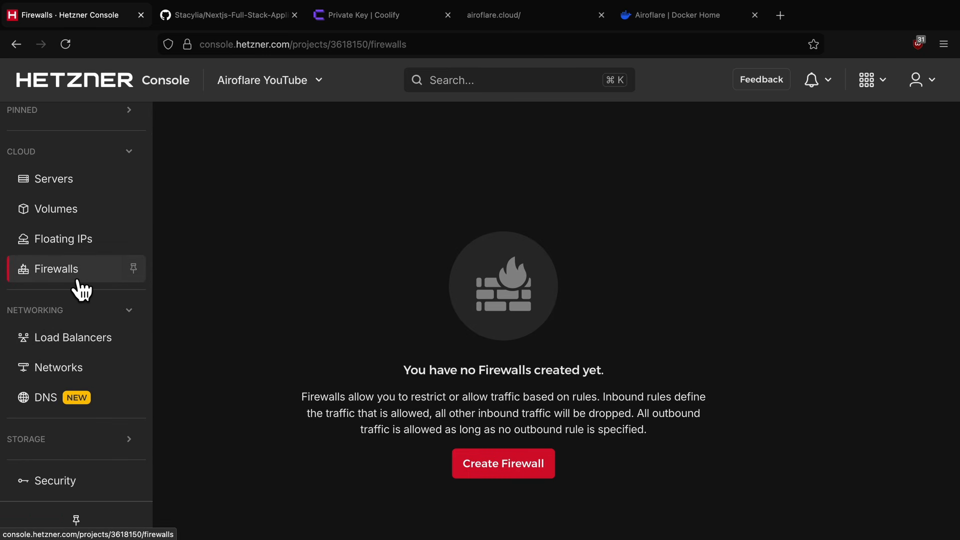
left_click(528, 474)
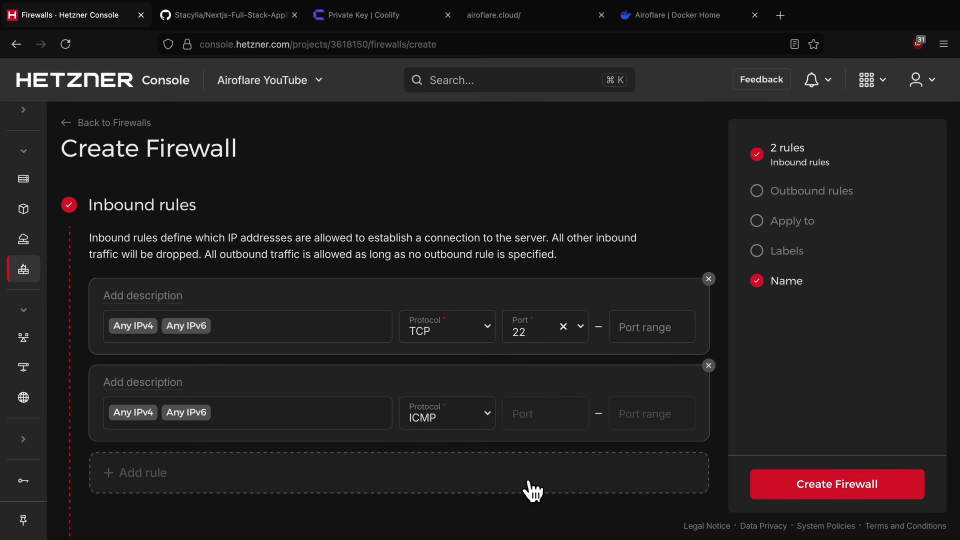
type("P")
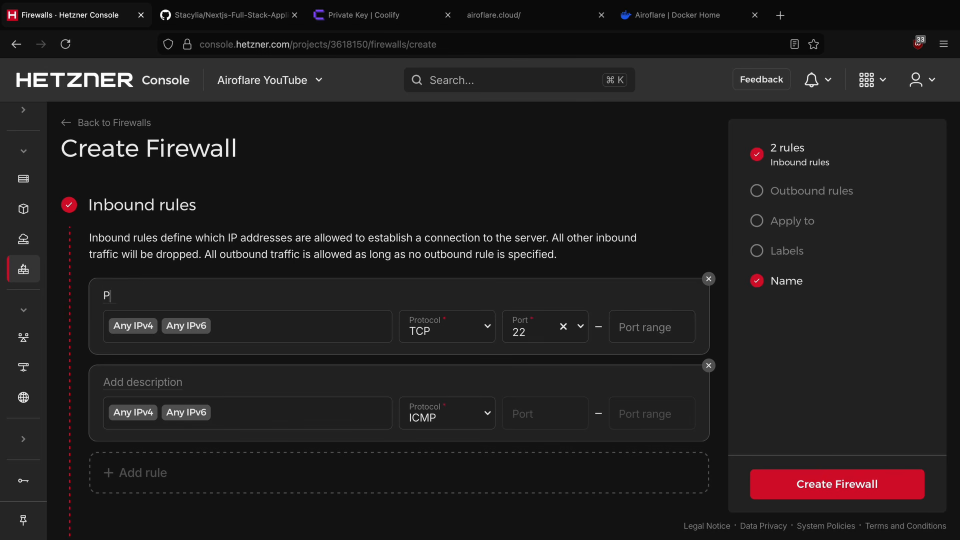
type("rivate Network")
left_click(223, 328)
key("BackSpace")
key("BackSpace")
key("BackSpace")
key("BackSpace")
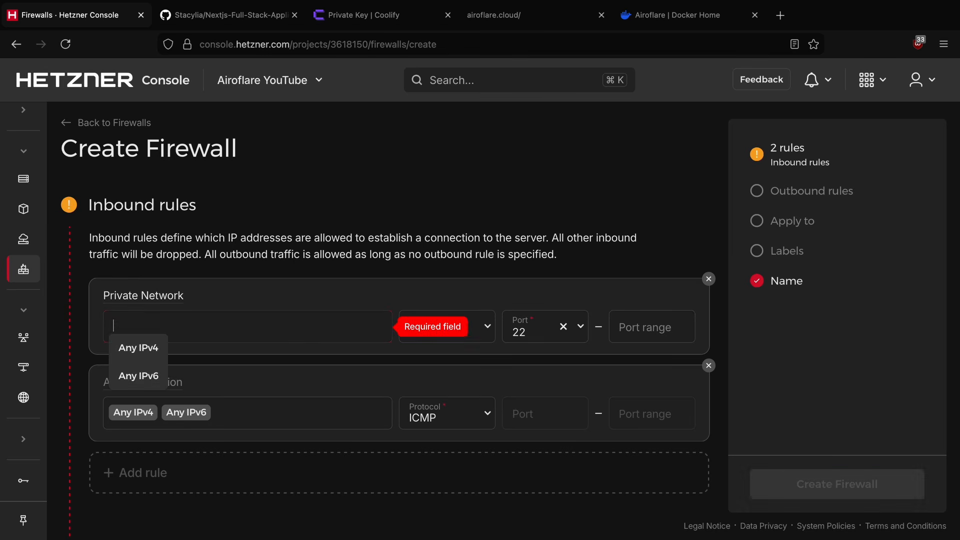
type("10.0.0.")
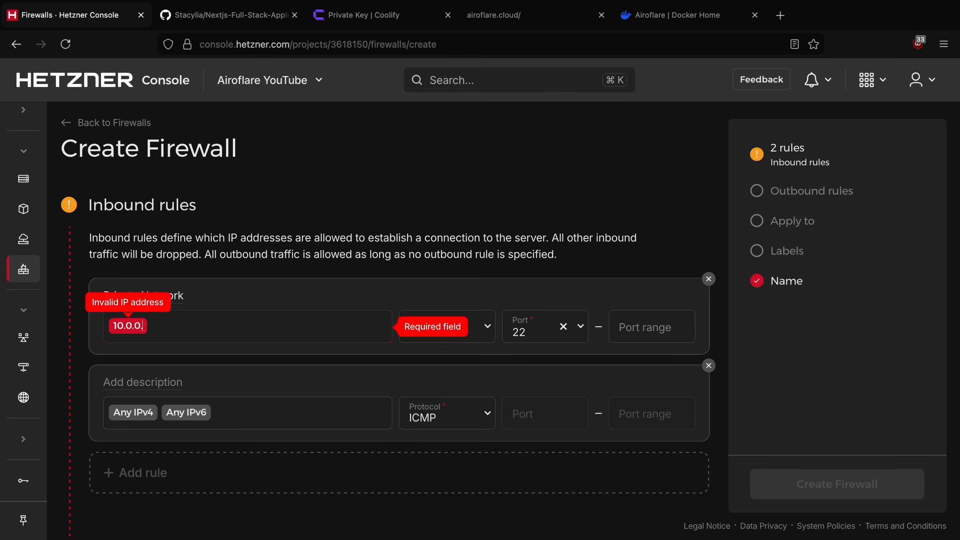
type("0/16")
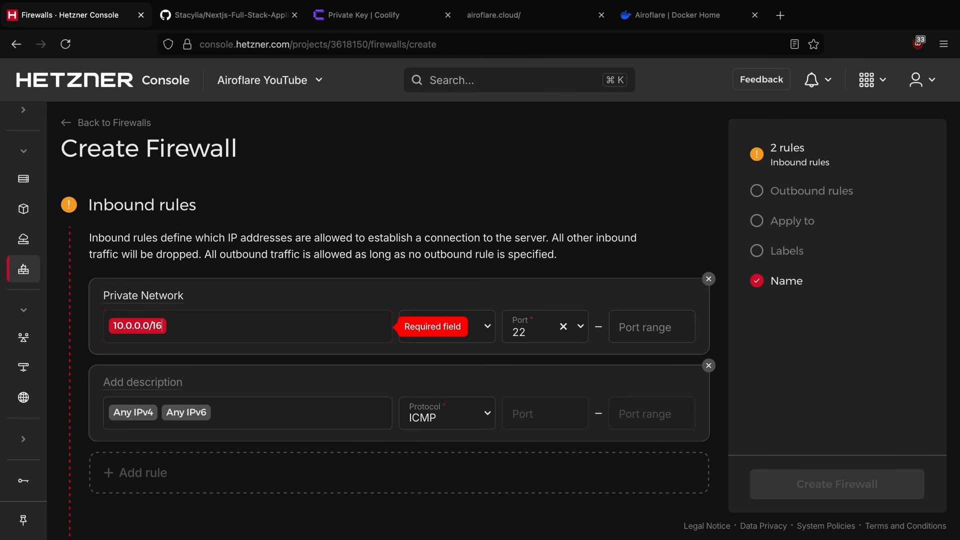
key("Return")
Allow any port in the Private Network rule and remove the ICMP inbound rule.
left_click(579, 328)
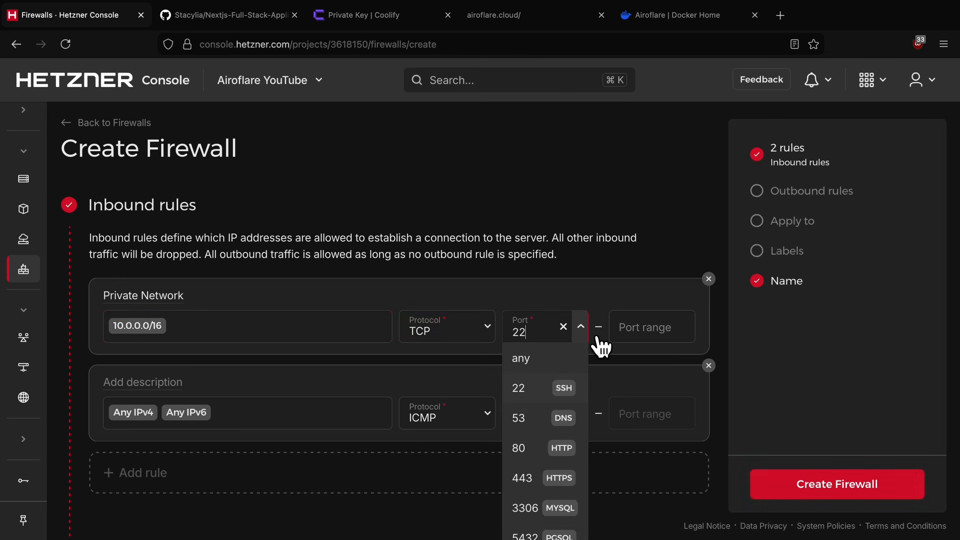
left_click(570, 358)
left_click(708, 366)
Name the firewall HA and create it without outbound rules or assigned resources.
scroll(602, 390, "down", 5)
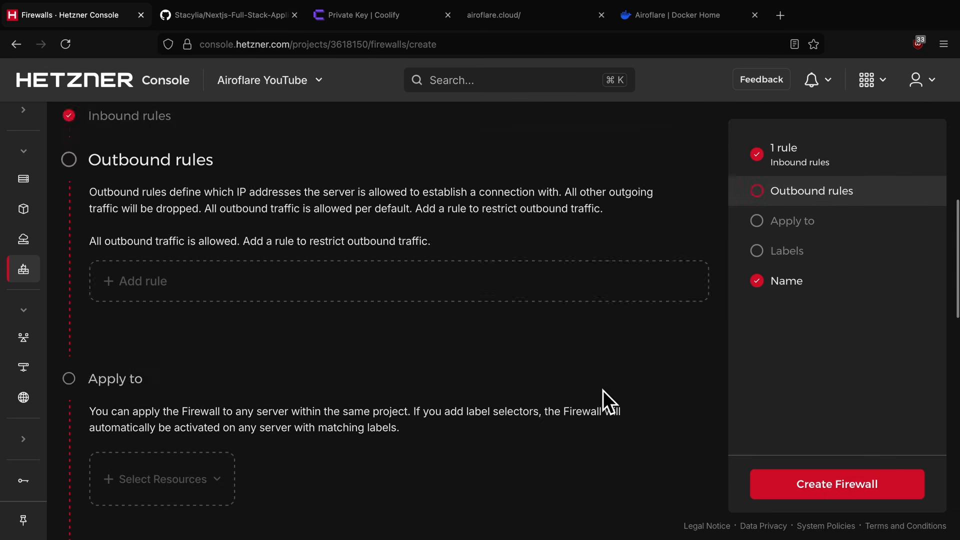
scroll(543, 386, "down", 5)
triple_click(247, 473)
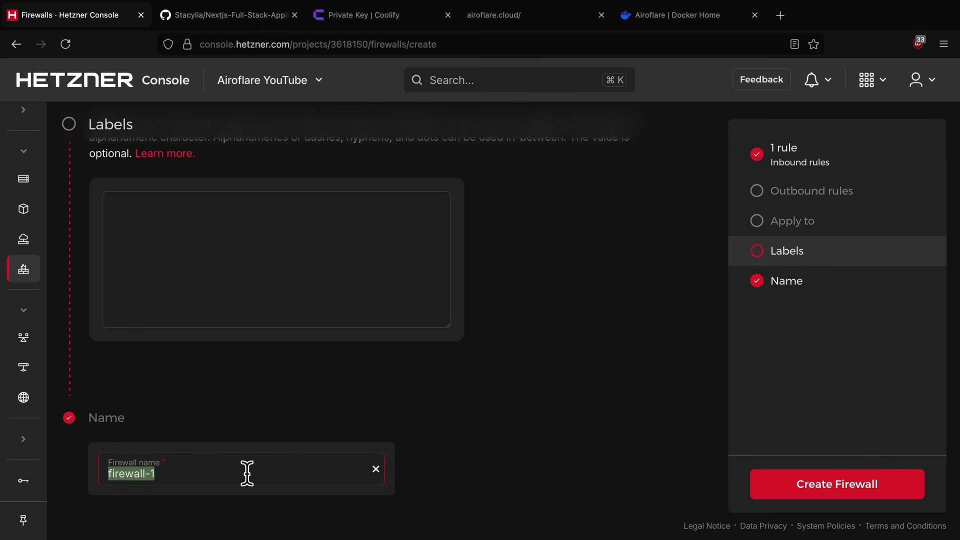
type("HA")
left_click(870, 499)
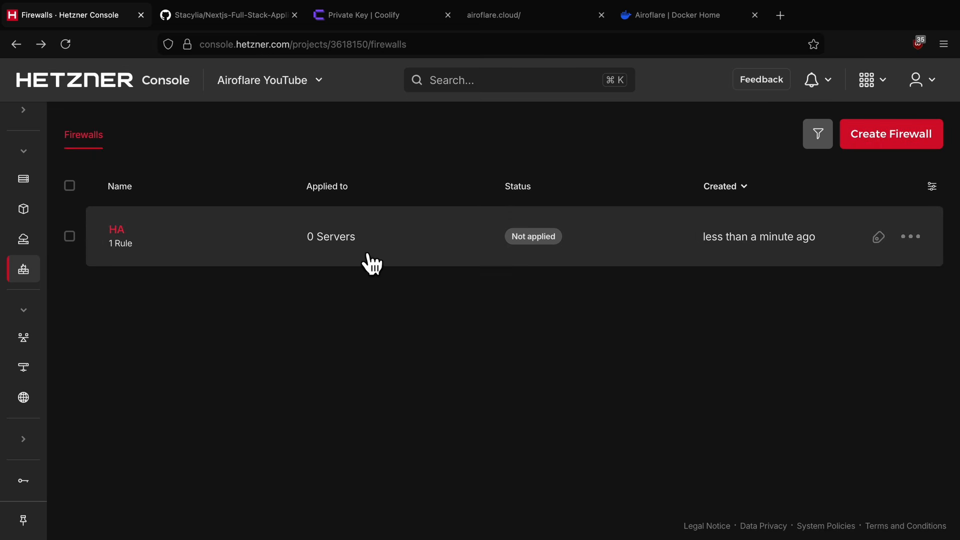
left_click(696, 27)
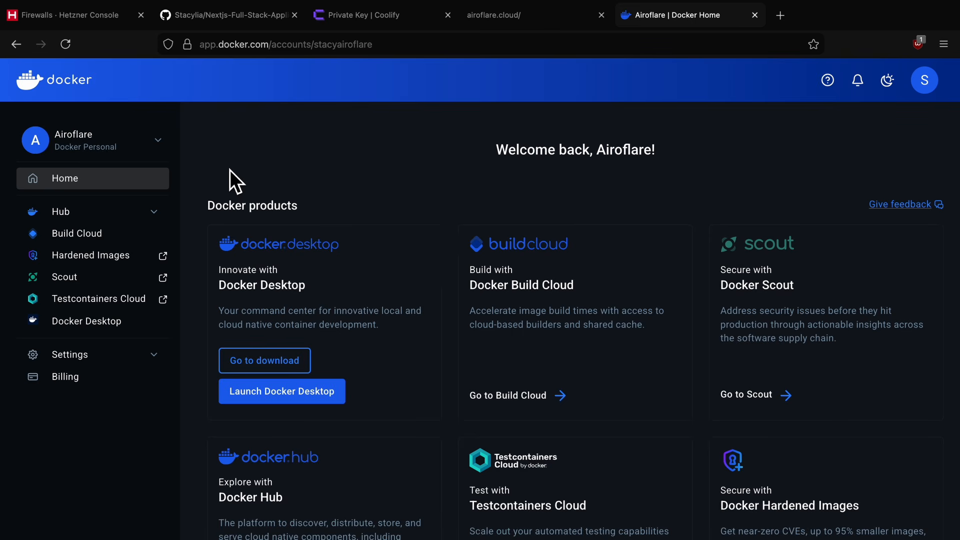
left_click(159, 356)
left_click(116, 487)
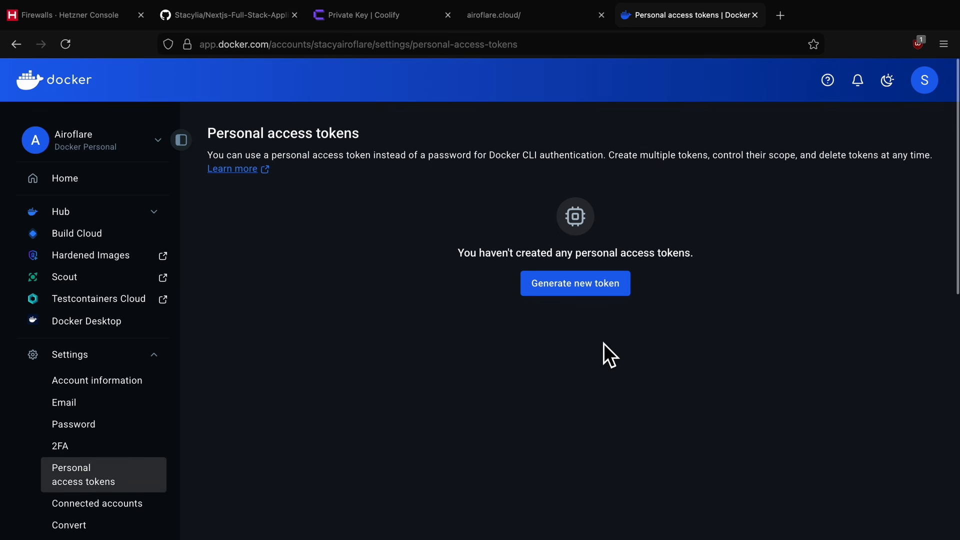
left_click(592, 294)
left_click(332, 241)
type("HA")
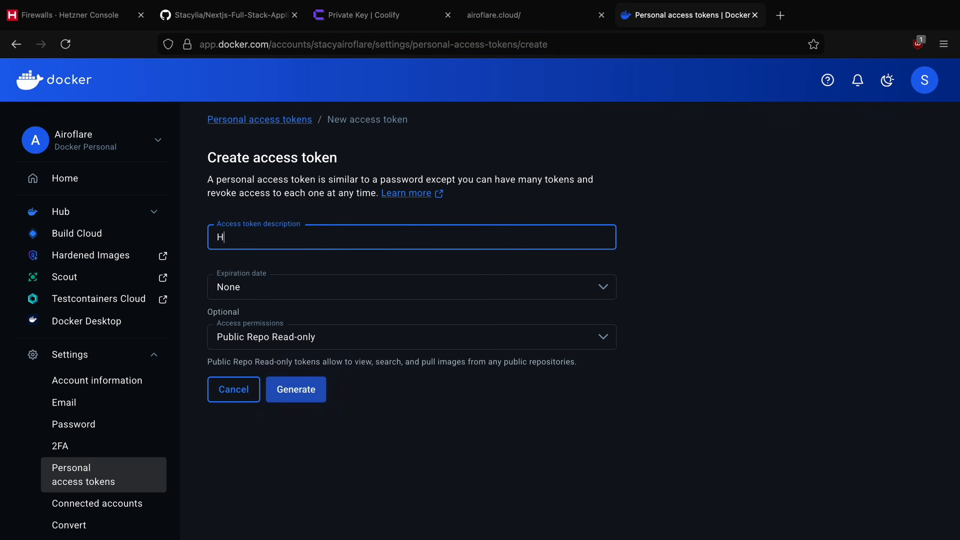
Set the token's expiration to 30 days and its access permissions to Read & Write, and generate it.
left_click(350, 295)
left_click(303, 341)
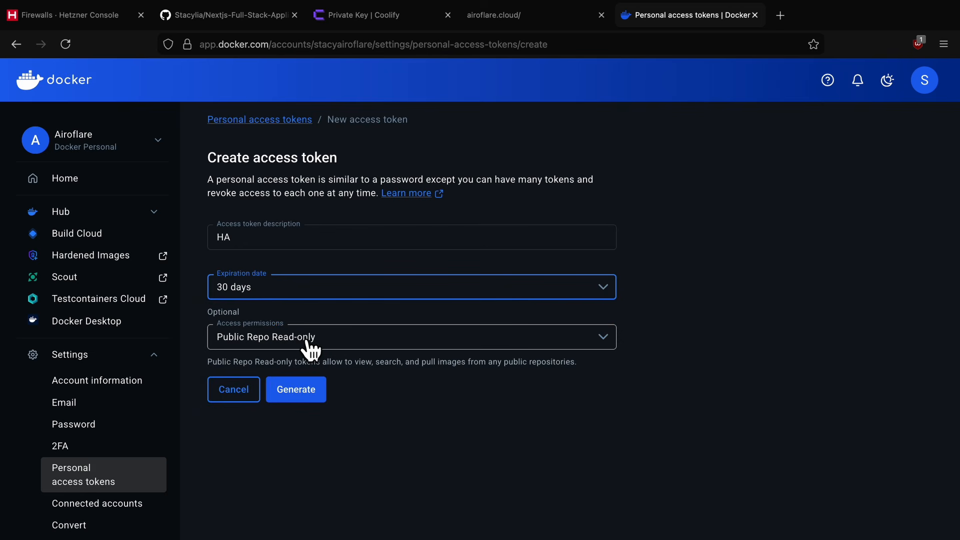
left_click(331, 340)
left_click(264, 416)
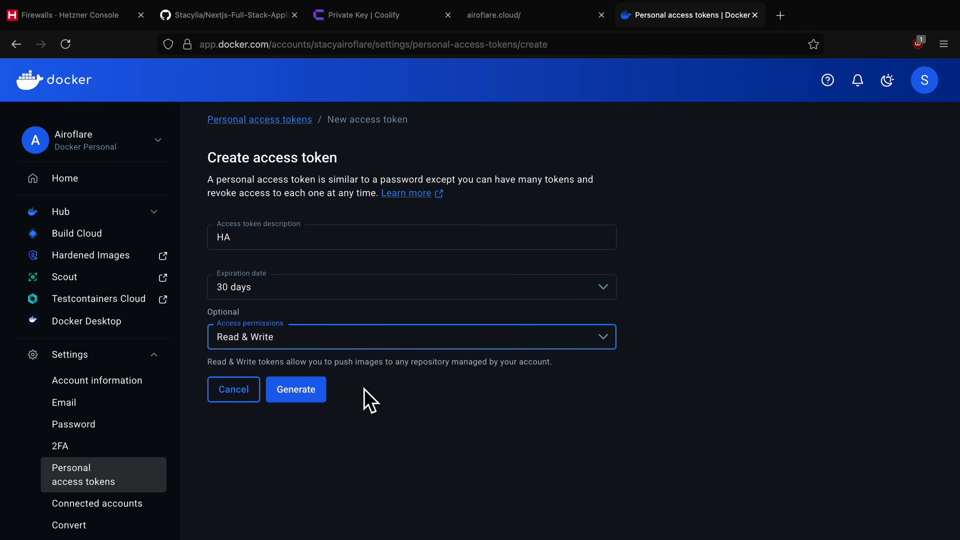
left_click(305, 398)
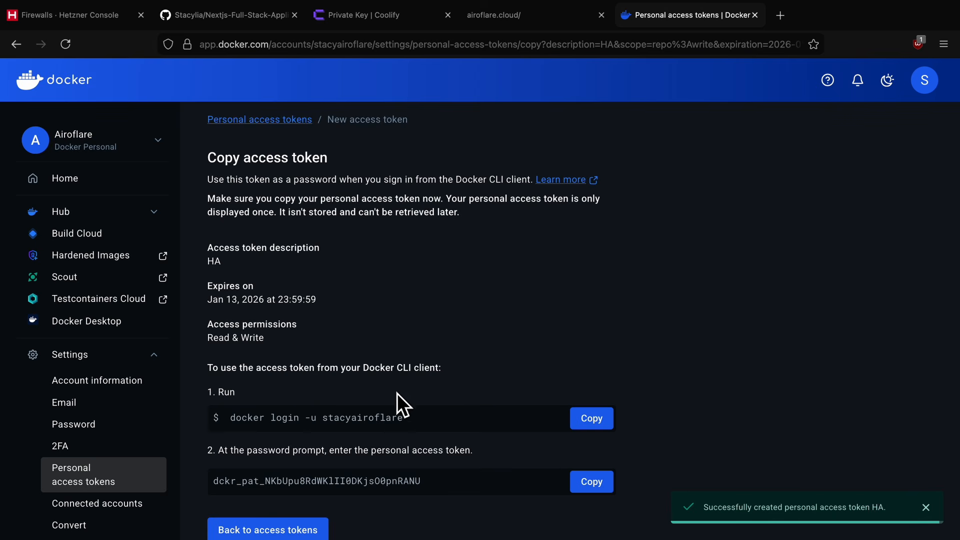
Copy the newly generated Docker personal access token.
scroll(400, 397, "down", 3)
left_click(585, 376)
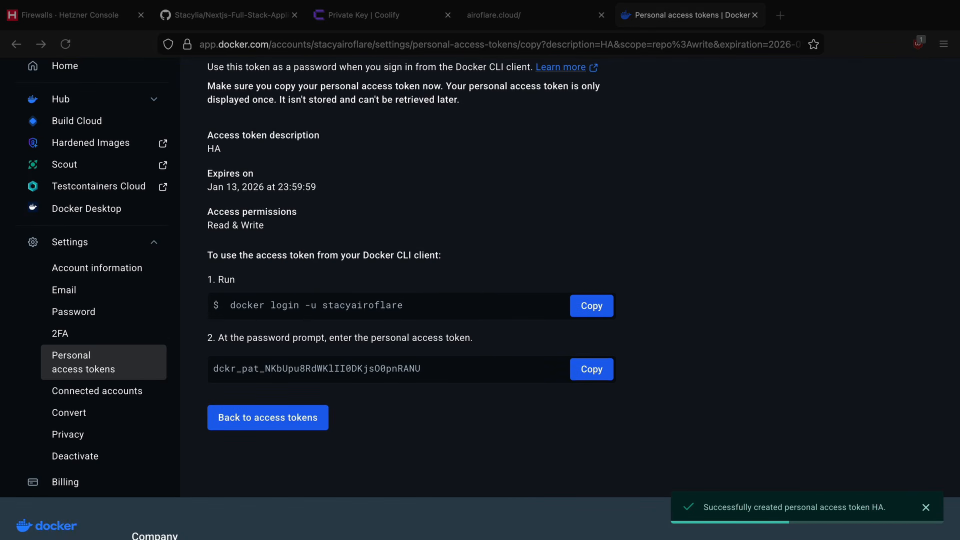
left_click(317, 418)
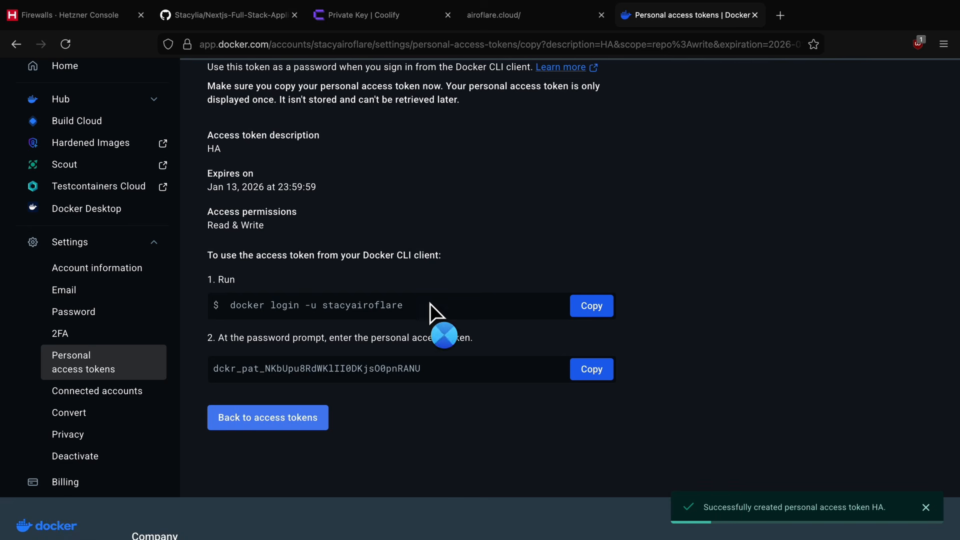
Back in the Hetzner Console, start adding a server and choose the Cost-Optimized type with Arm64 (Ampere) architecture.
left_click(82, 22)
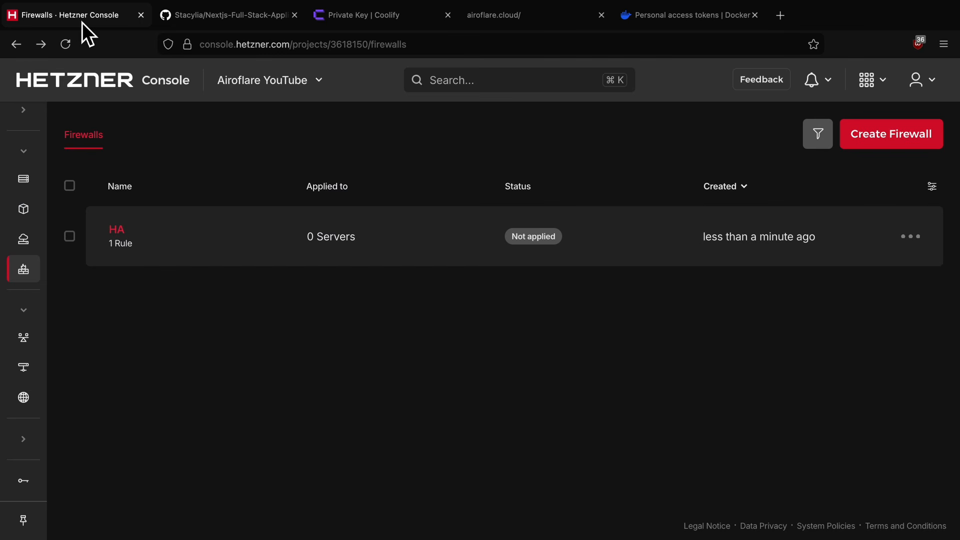
left_click(55, 186)
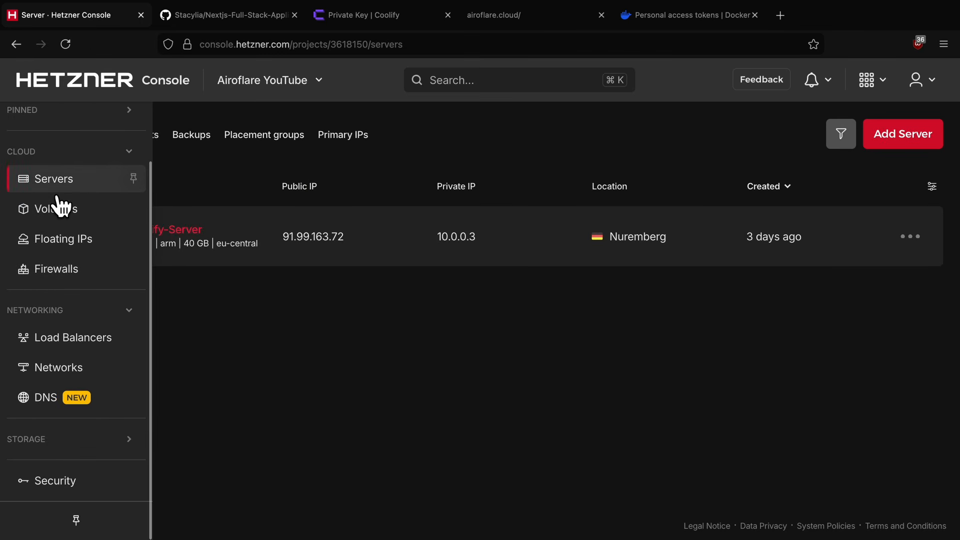
left_click(904, 144)
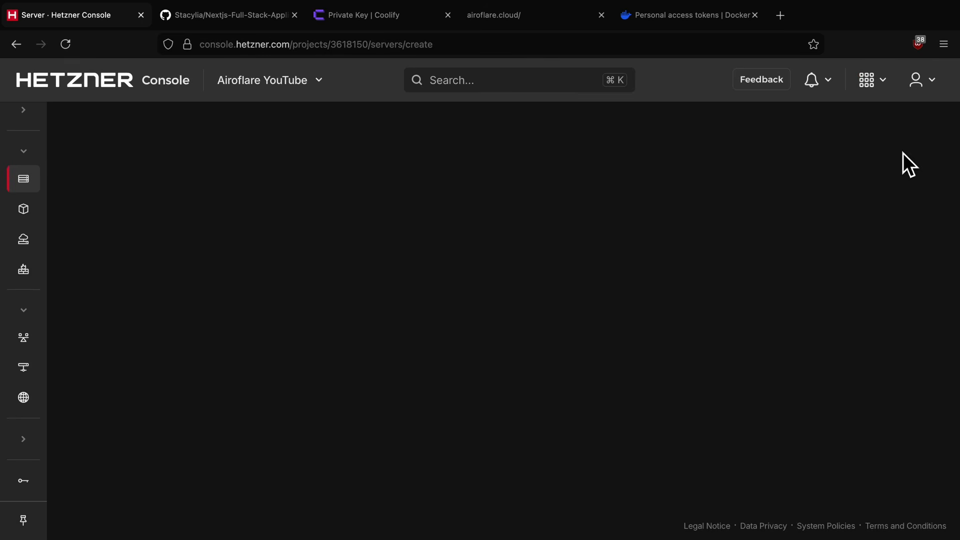
scroll(208, 295, "up", 12)
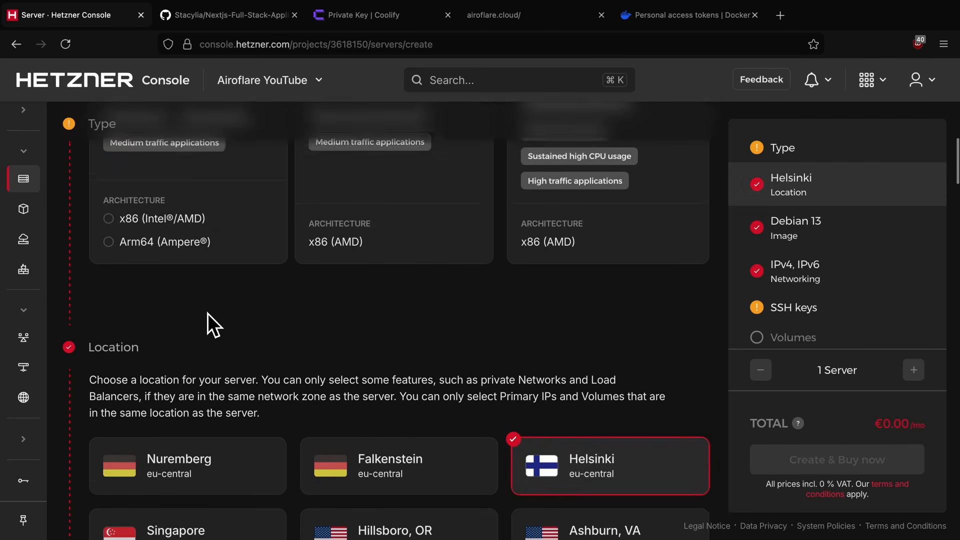
left_click(206, 320)
scroll(213, 350, "down", 2)
left_click(223, 452)
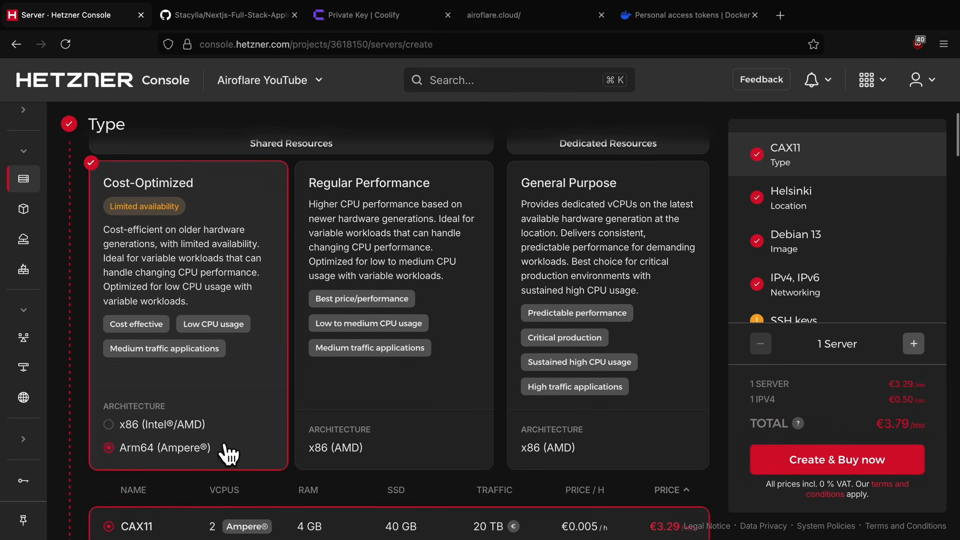
Keep the CAX11 plan and set the new server's location to Nuremberg.
scroll(210, 425, "down", 4)
scroll(193, 347, "down", 4)
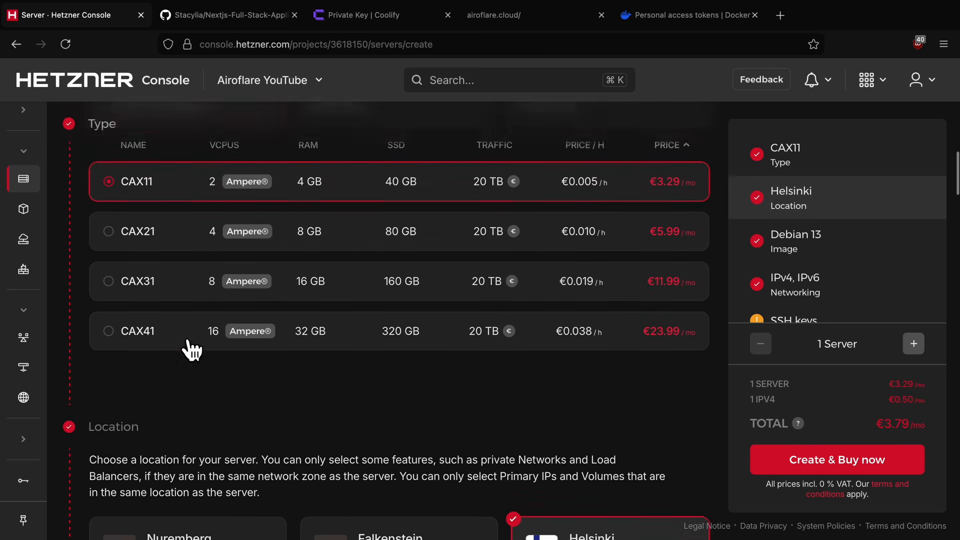
scroll(187, 341, "down", 3)
left_click(205, 328)
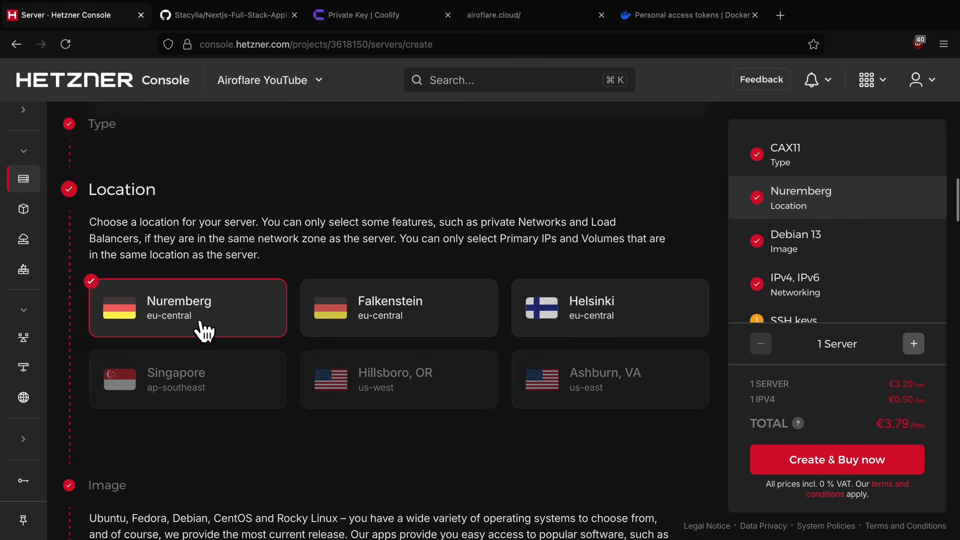
Set the new server's operating system image to Debian 12.
scroll(357, 488, "down", 1)
scroll(304, 388, "down", 7)
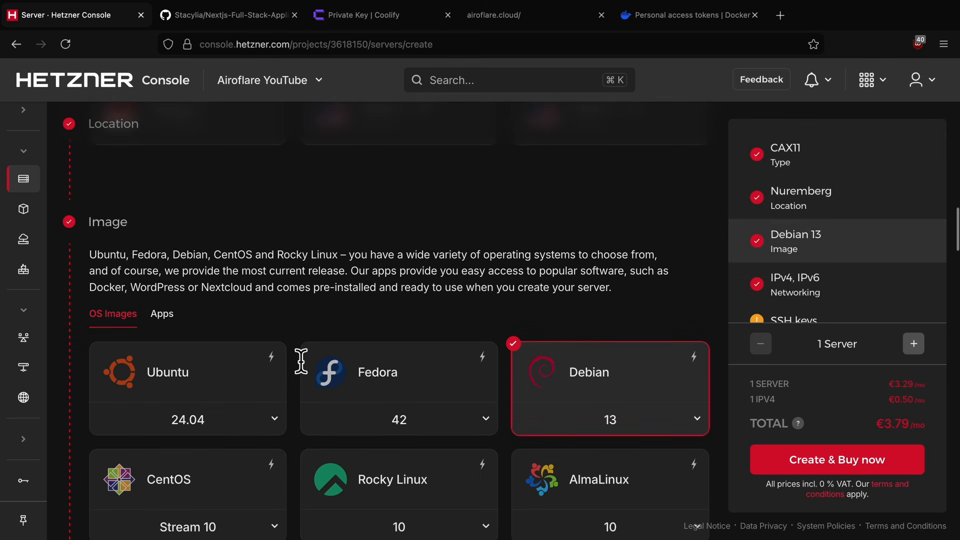
left_click(695, 298)
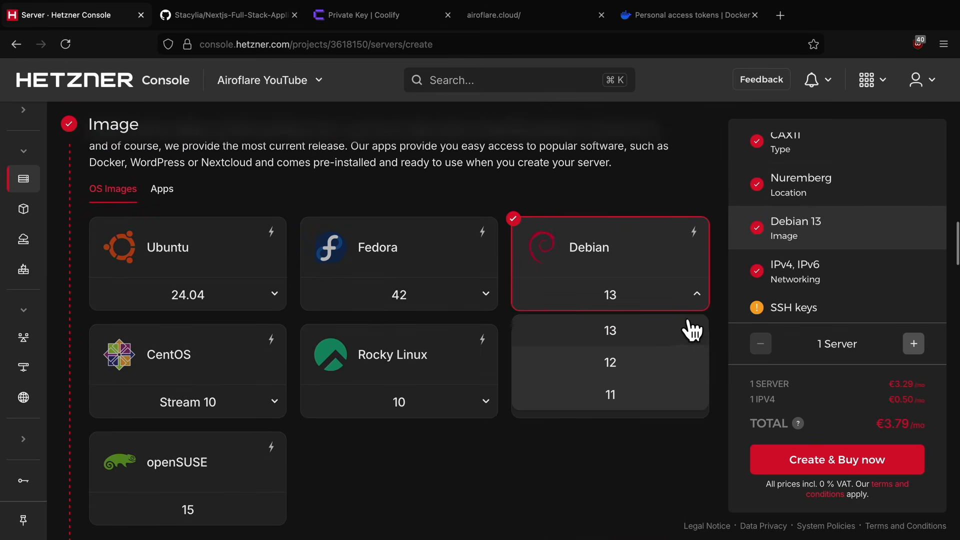
left_click(642, 375)
scroll(546, 429, "down", 5)
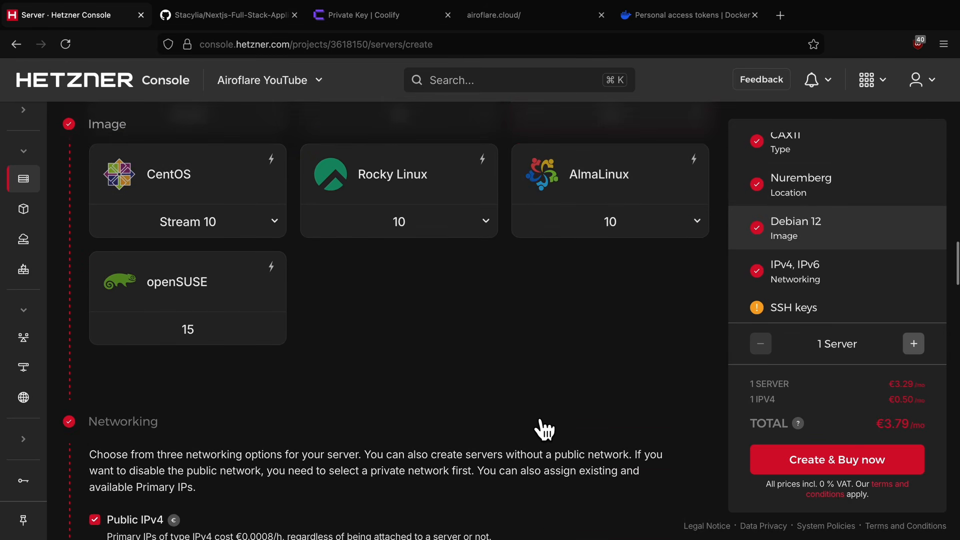
scroll(541, 417, "up", 4)
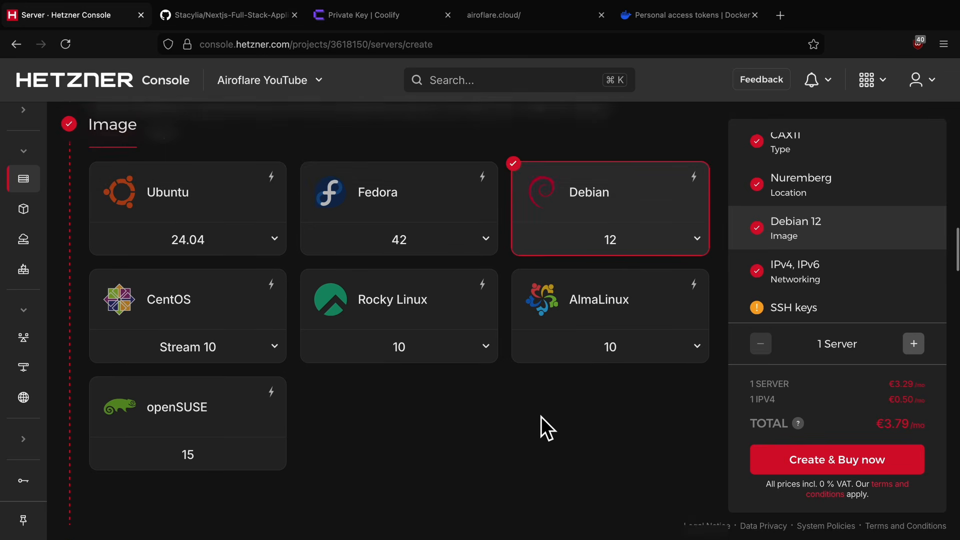
Disable public IPv6 for the new server and attach it to the HA private network, keeping public IPv4 enabled.
scroll(501, 400, "down", 5)
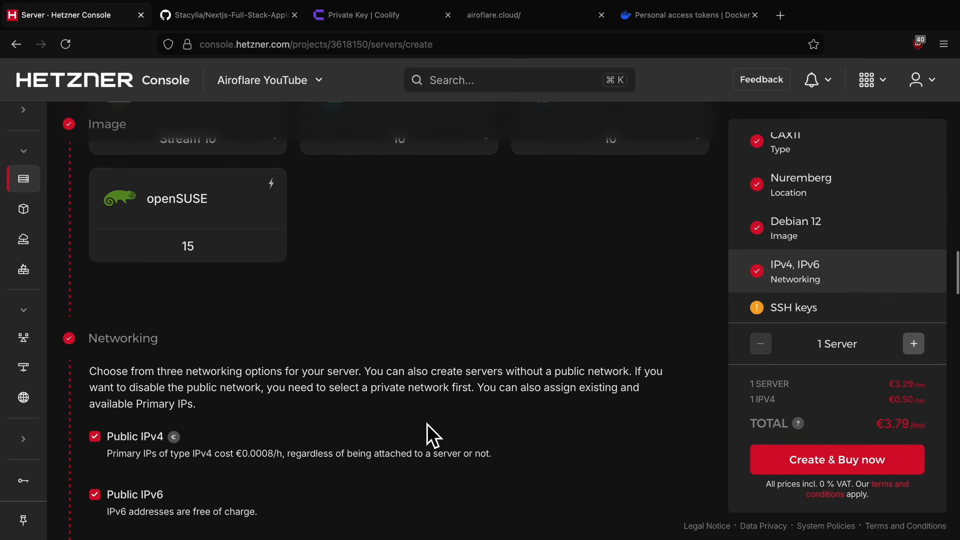
scroll(283, 343, "down", 1)
left_click(135, 345)
left_click(142, 402)
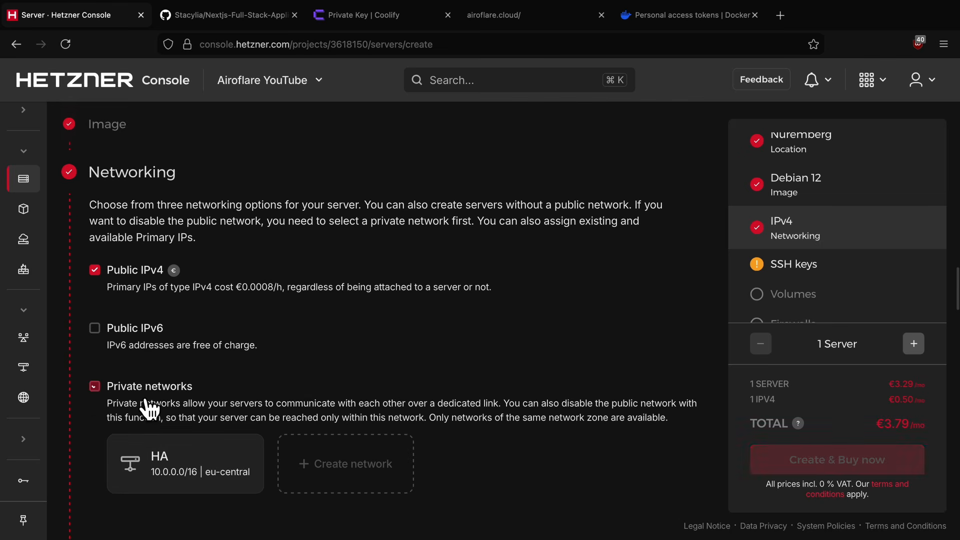
left_click(204, 493)
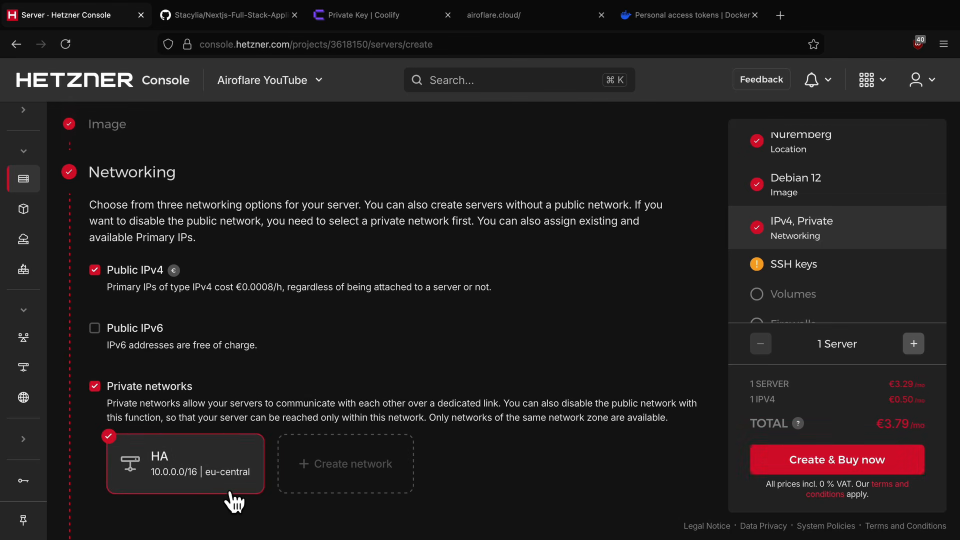
scroll(511, 449, "down", 2)
scroll(512, 448, "down", 2)
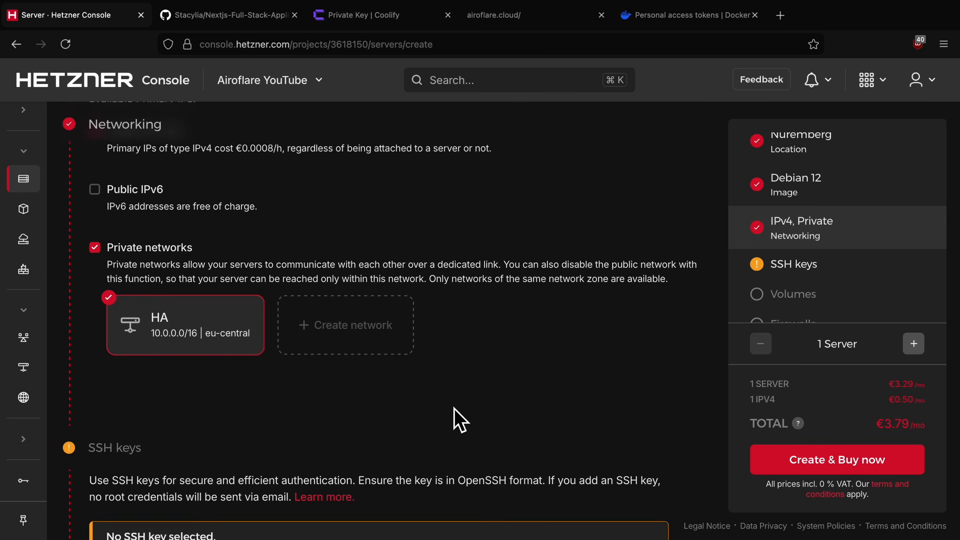
scroll(454, 408, "down", 1)
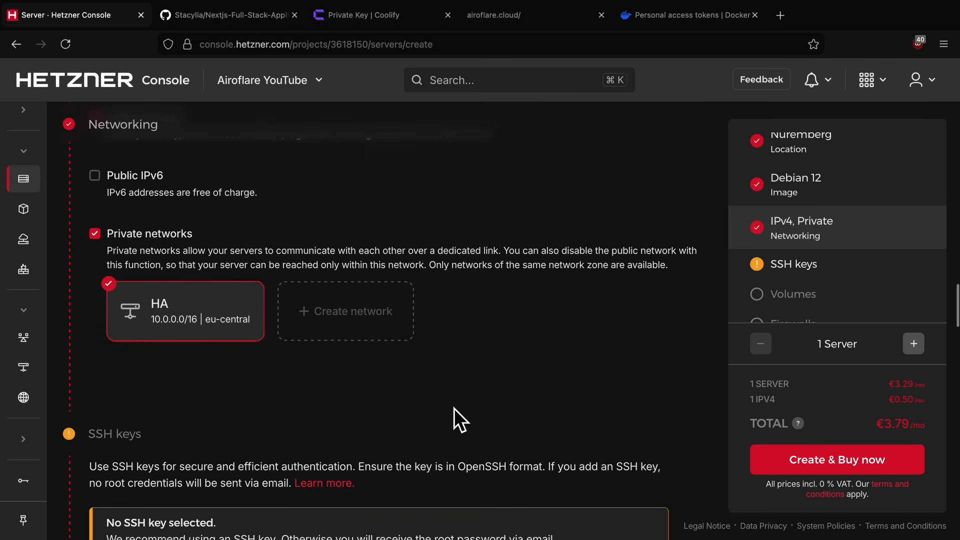
Attach all three existing SSH keys, including App Servers, to the new server.
scroll(455, 408, "up", 1)
scroll(454, 409, "down", 5)
scroll(468, 425, "down", 1)
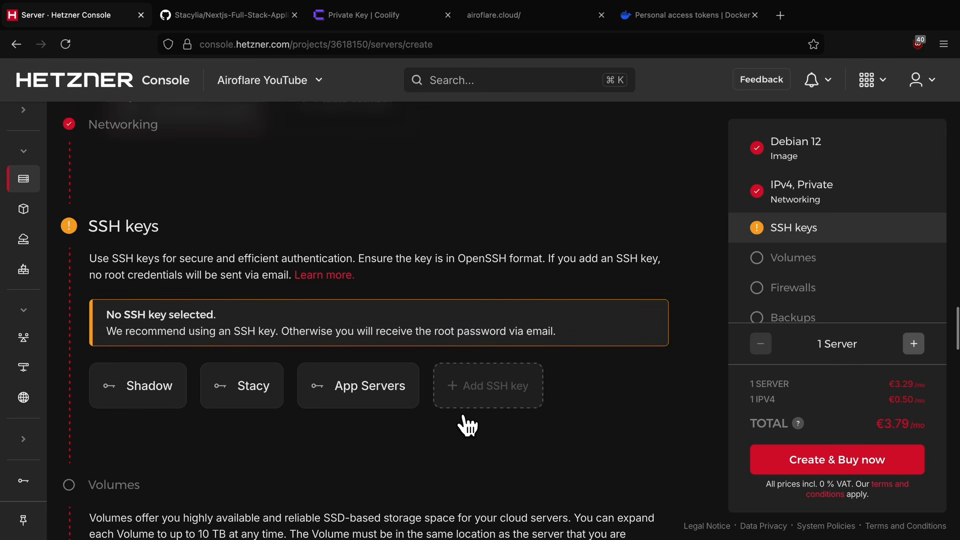
scroll(461, 423, "up", 5)
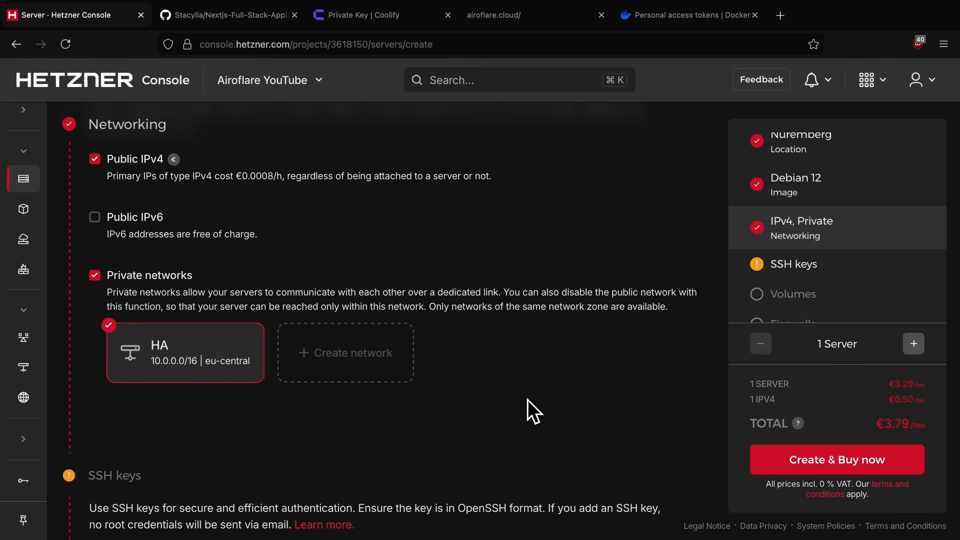
scroll(527, 400, "down", 5)
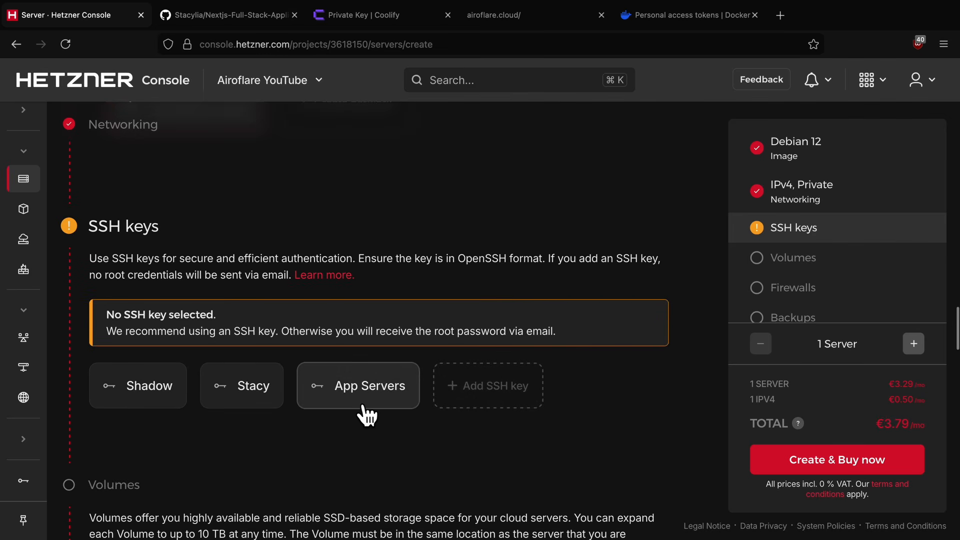
left_click(374, 415)
left_click(253, 334)
left_click(145, 323)
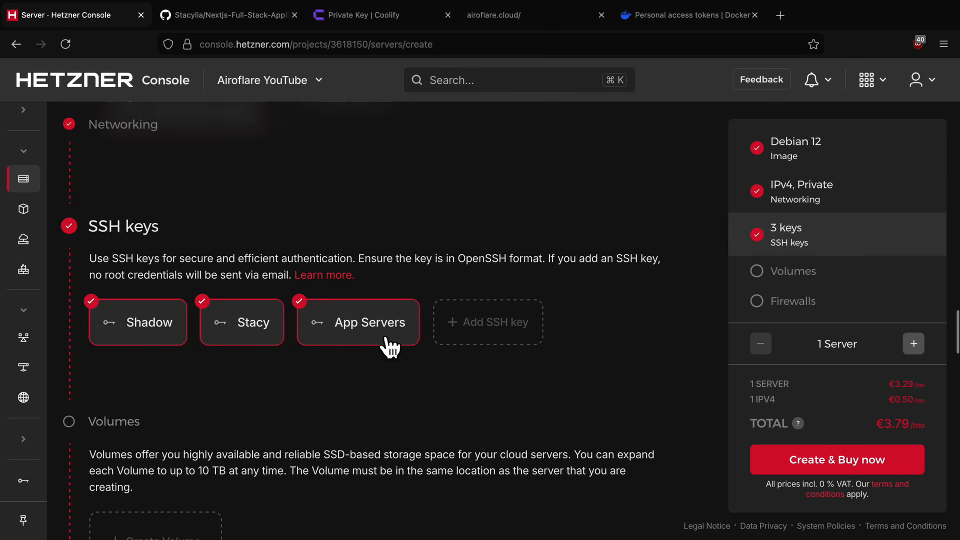
Apply the HA firewall to the new server, leaving volumes empty.
scroll(380, 336, "down", 4)
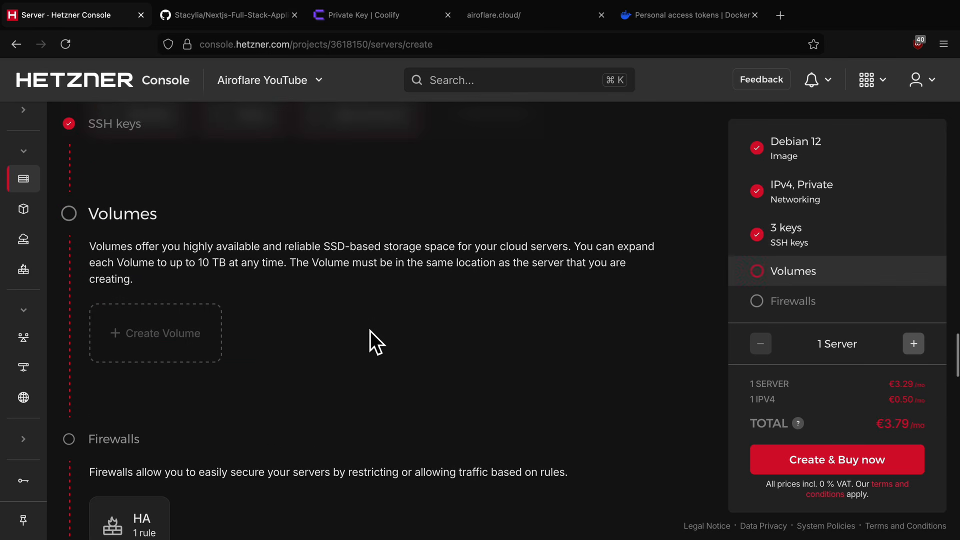
scroll(369, 322, "down", 4)
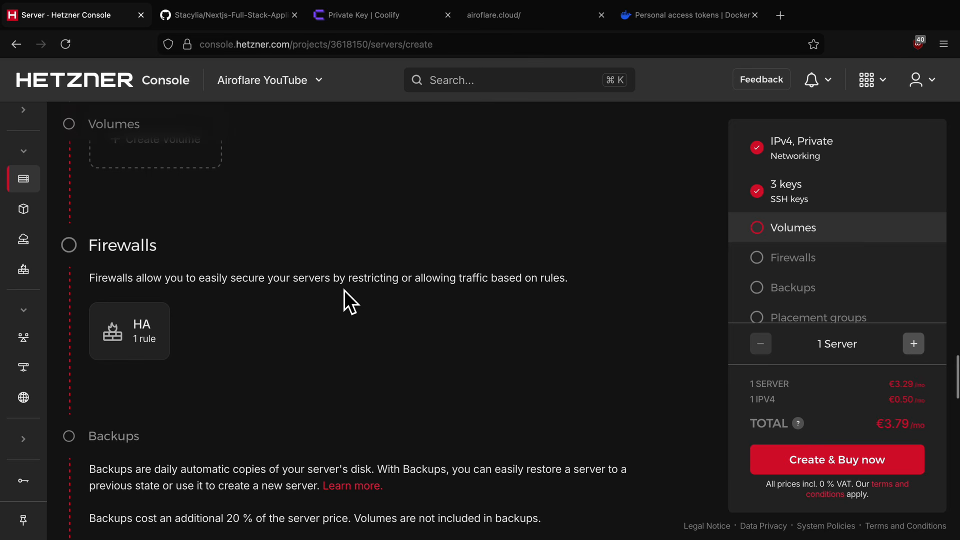
scroll(344, 290, "down", 1)
left_click(158, 290)
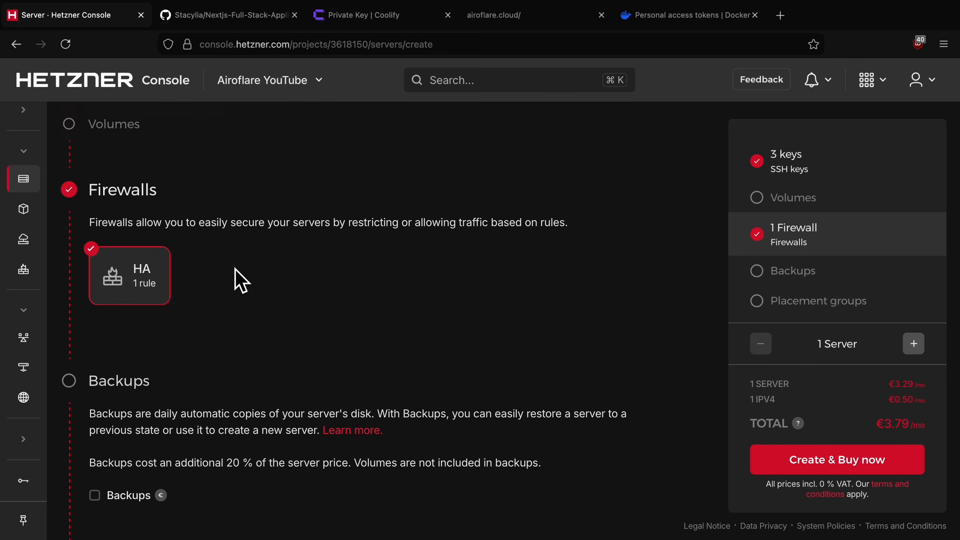
Create a spread placement group named HA for the new server, leaving backups disabled.
scroll(232, 215, "down", 3)
scroll(209, 255, "down", 3)
left_click(325, 345)
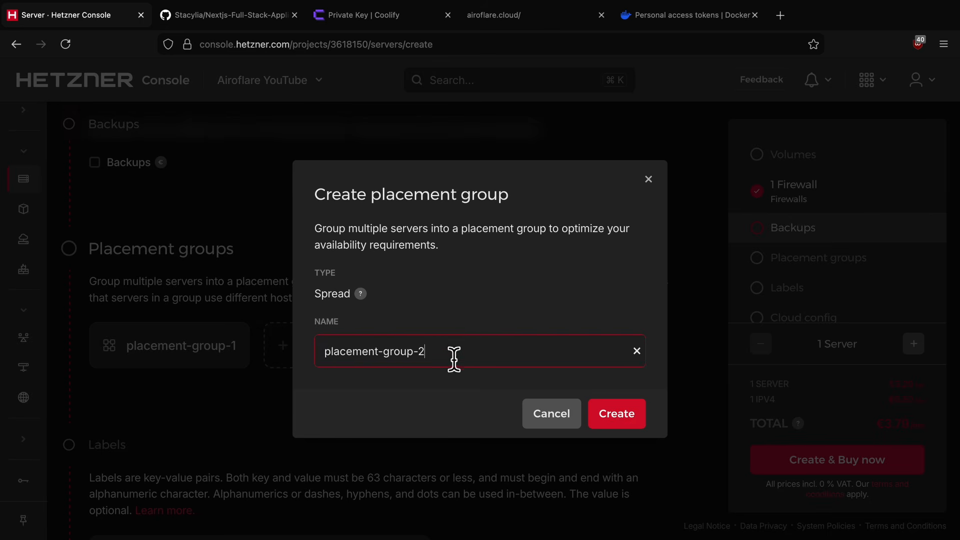
left_click_drag(440, 359, 309, 347)
type("HA")
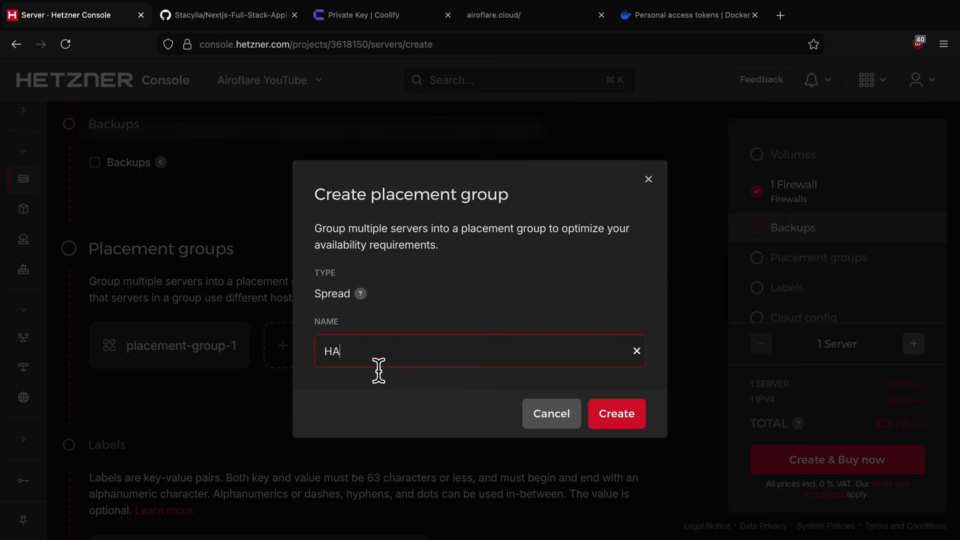
left_click(620, 403)
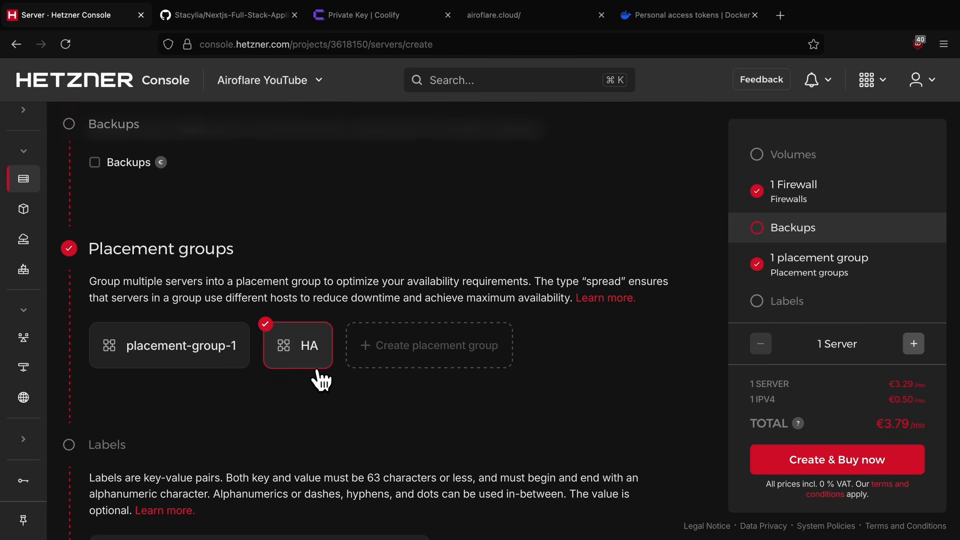
Paste the cloud-init configuration that updates packages, installs curl, docker.io and docker-compose, and logs in to Docker with the access token; enlarge and review it.
scroll(320, 380, "down", 10)
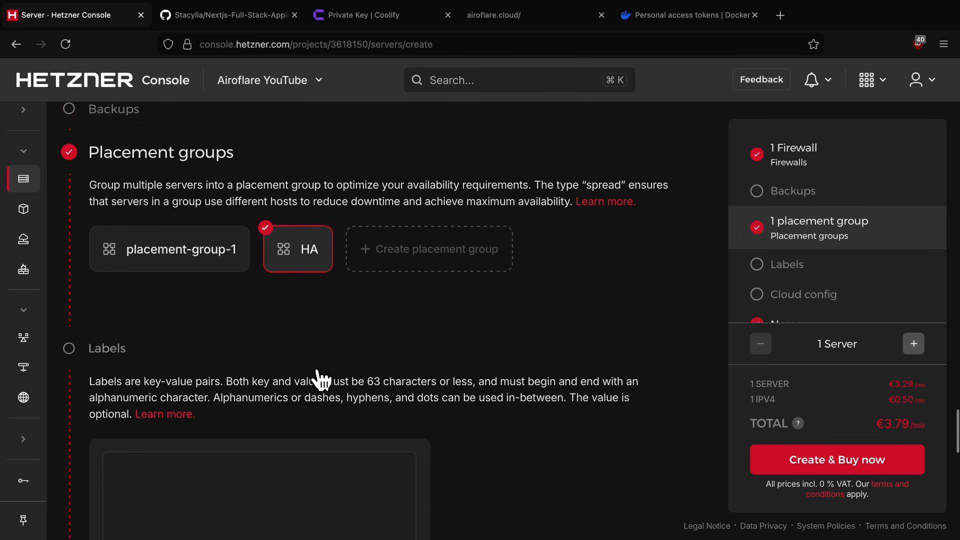
left_click(246, 290)
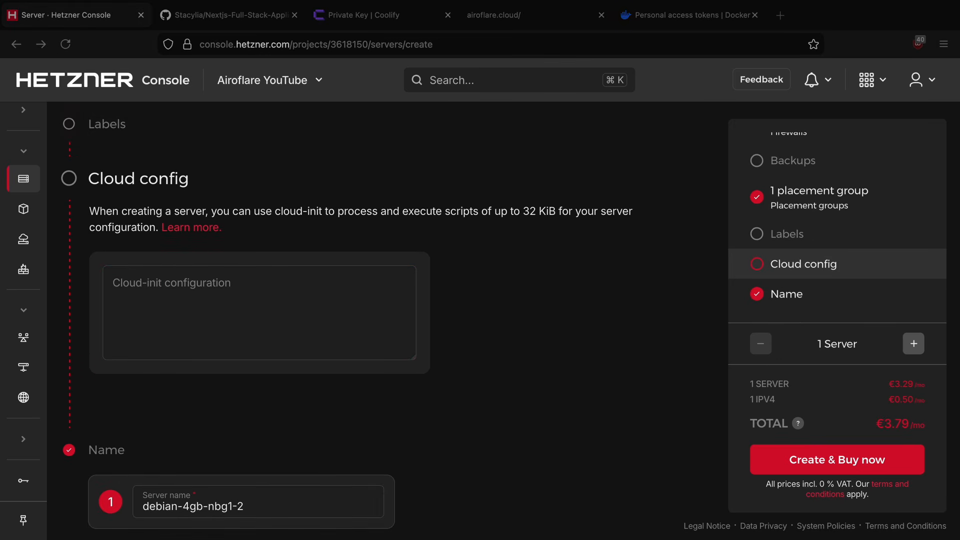
left_click(250, 324)
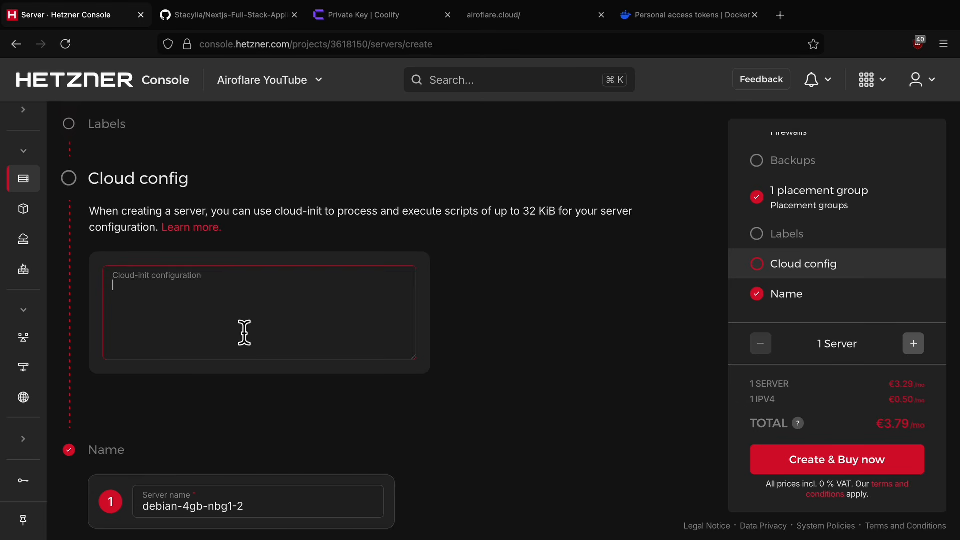
scroll(209, 318, "down", 1)
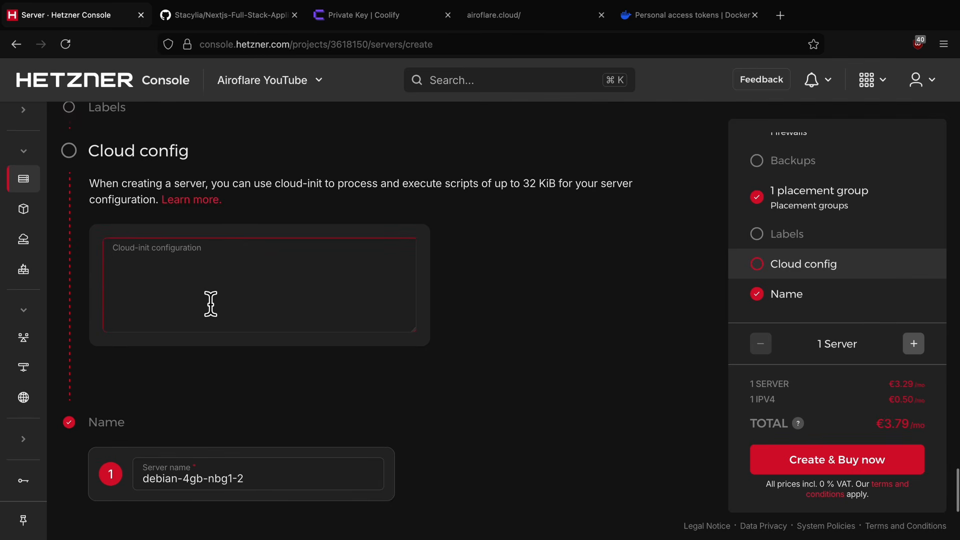
key("super+v")
scroll(225, 303, "up", 2)
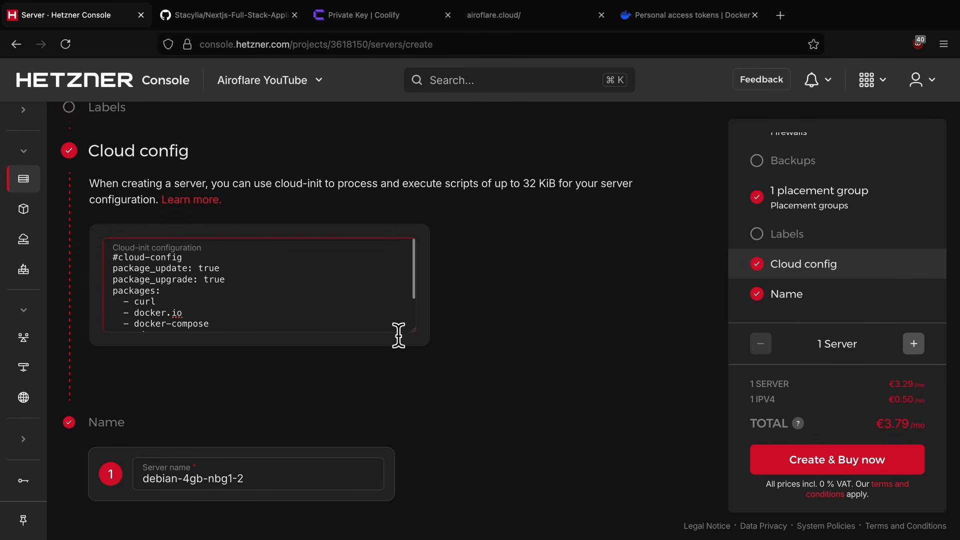
left_click_drag(429, 345, 452, 420)
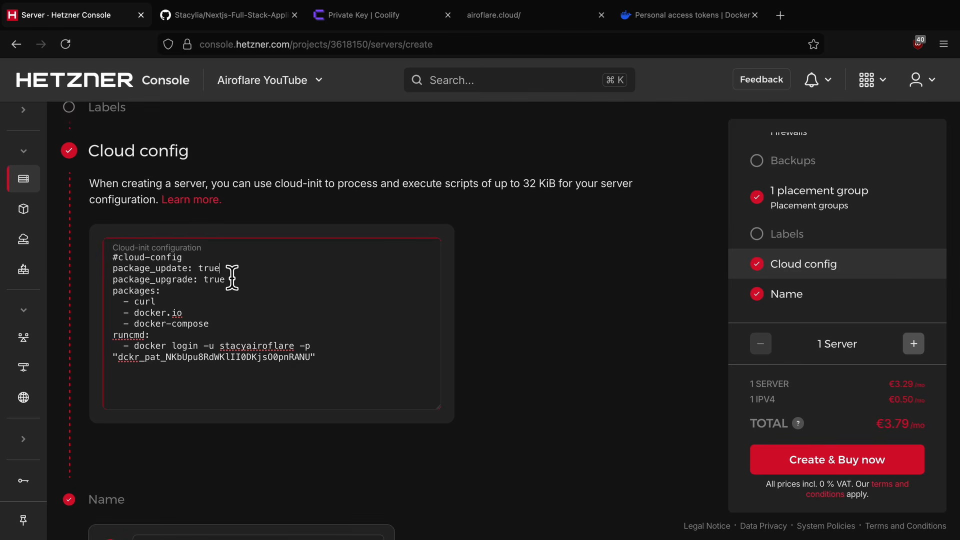
left_click_drag(227, 270, 112, 272)
left_click_drag(250, 285, 92, 305)
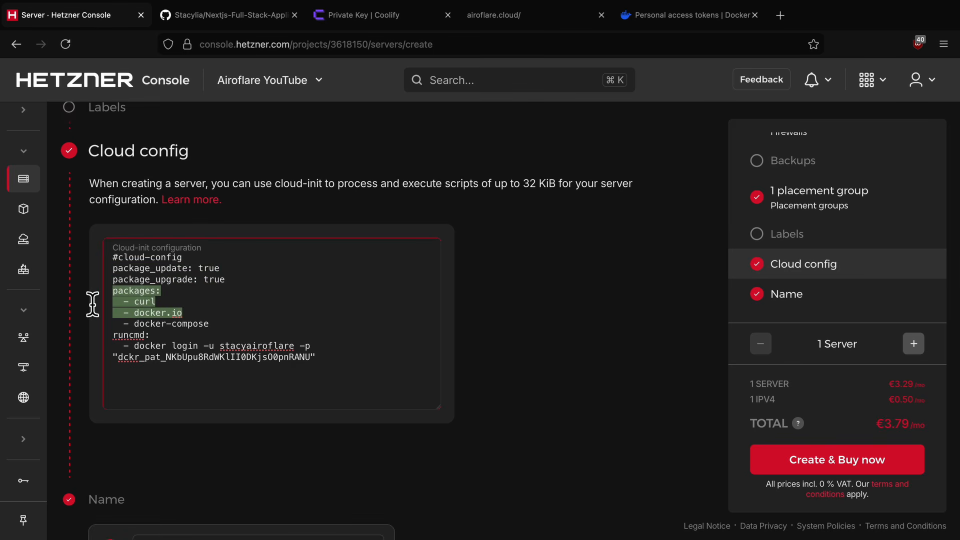
left_click(238, 331)
left_click_drag(325, 364, 120, 367)
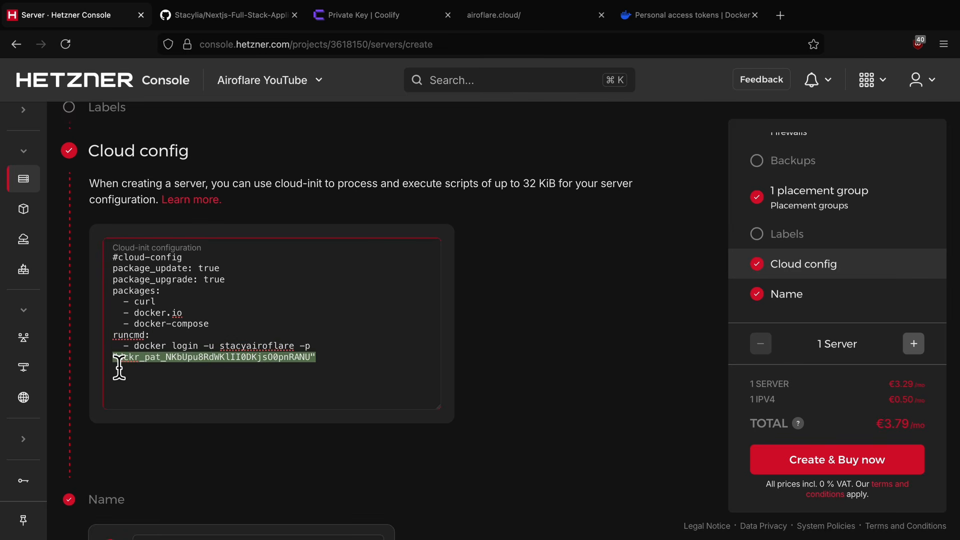
left_click(369, 369)
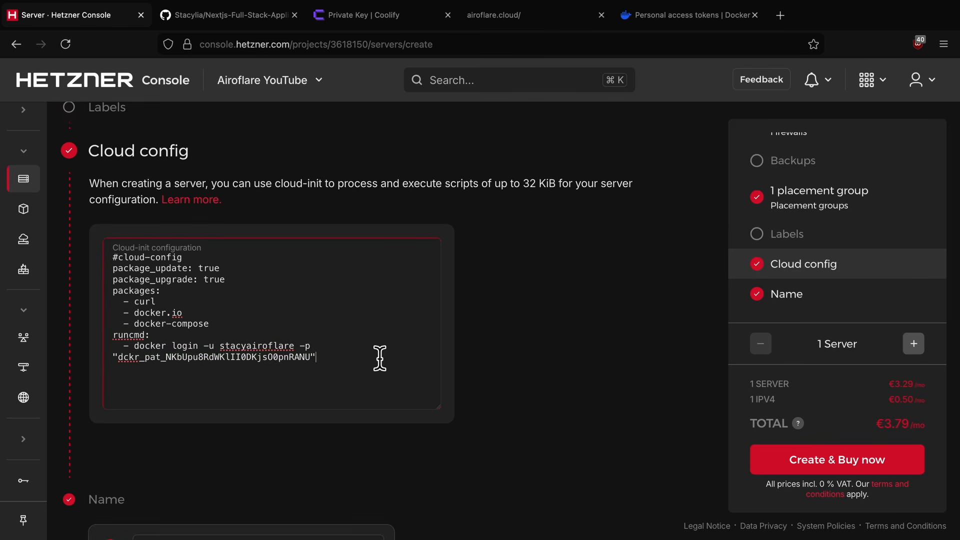
Increase the number of servers in this order to 4.
scroll(392, 363, "down", 3)
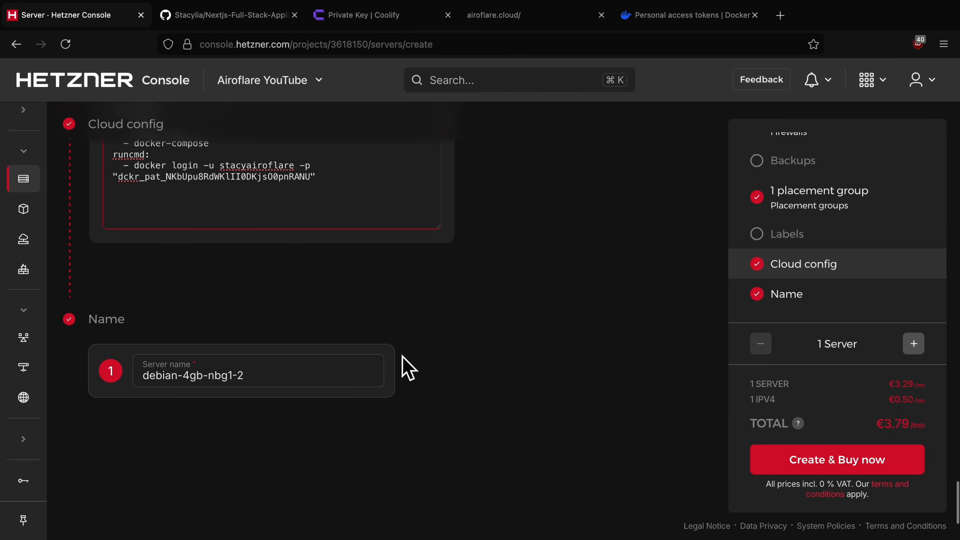
left_click(916, 351)
left_click(915, 350)
left_click(916, 350)
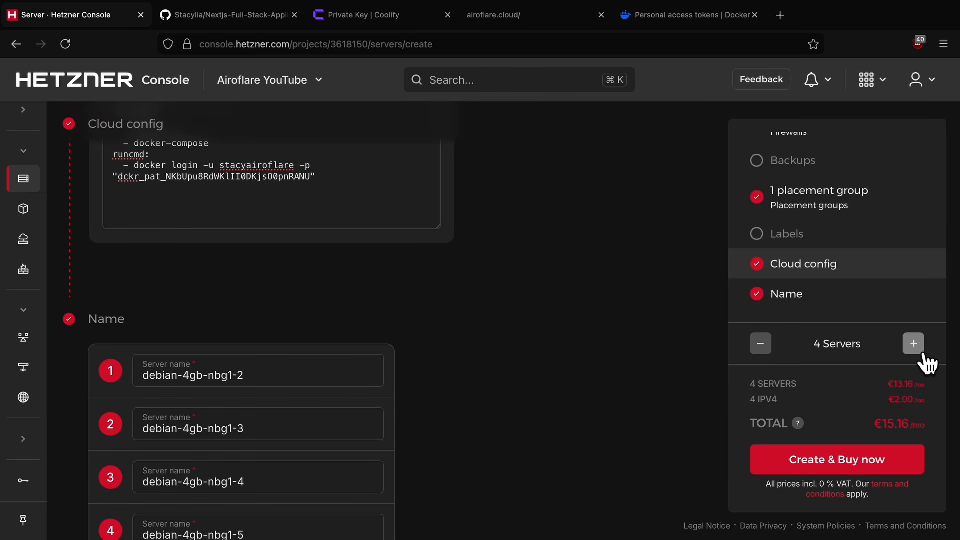
Name the first server App-Server-1.
scroll(283, 331, "down", 1)
left_click_drag(282, 332, 122, 332)
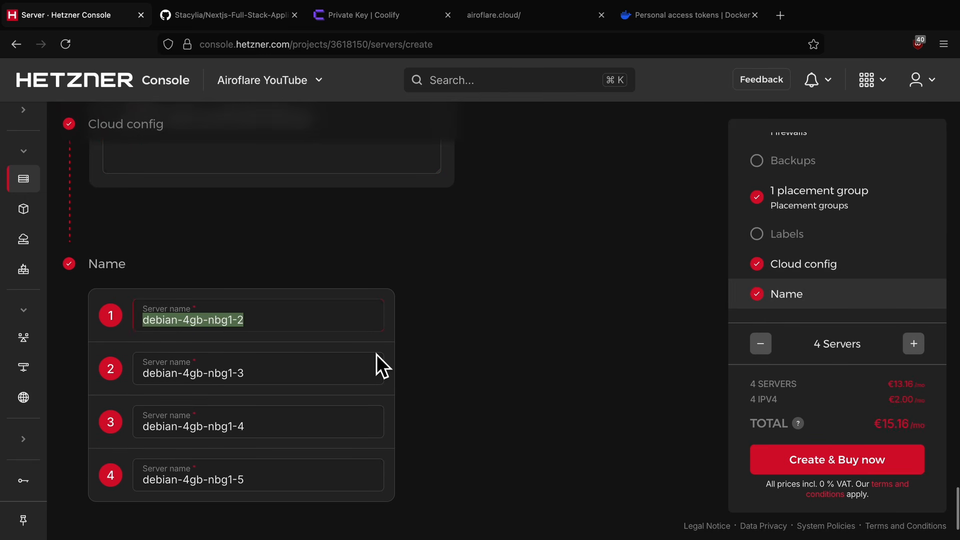
type("App Server-1")
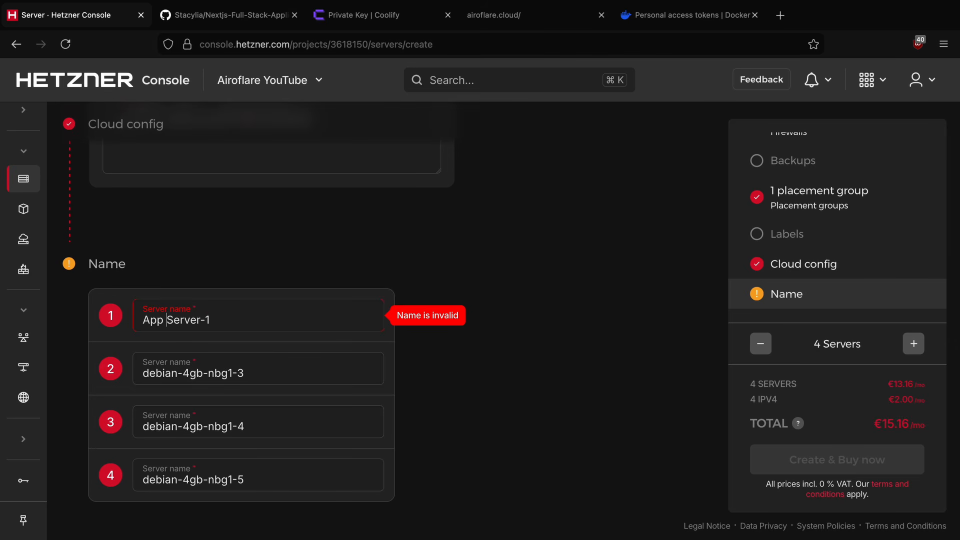
key("BackSpace")
type("-")
Reuse the first server's name for the second and third servers, numbering them App-Server-2 and App-Server-3.
key("ctrl+a")
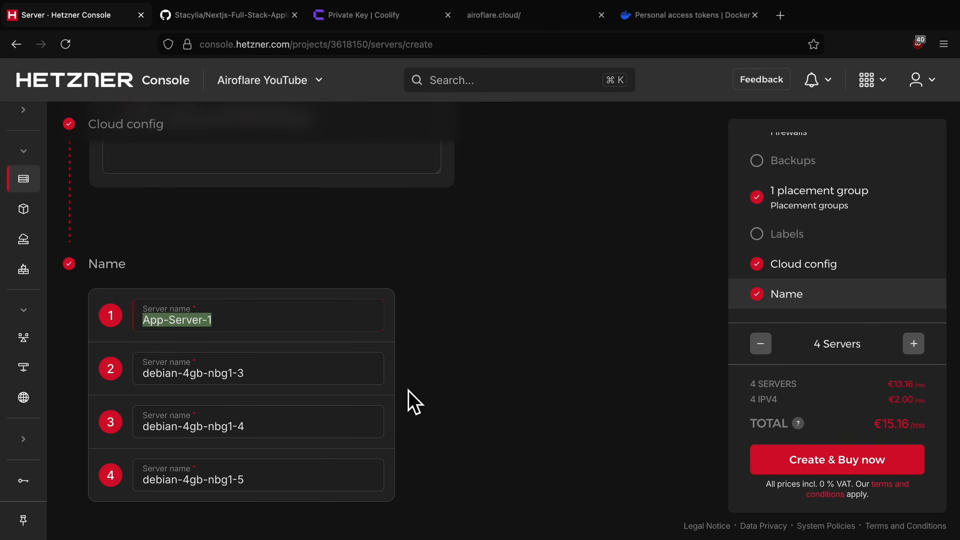
key("ctrl+c")
left_click(257, 383)
key("ctrl+a")
key("ctrl+v")
key("BackSpace")
type("2")
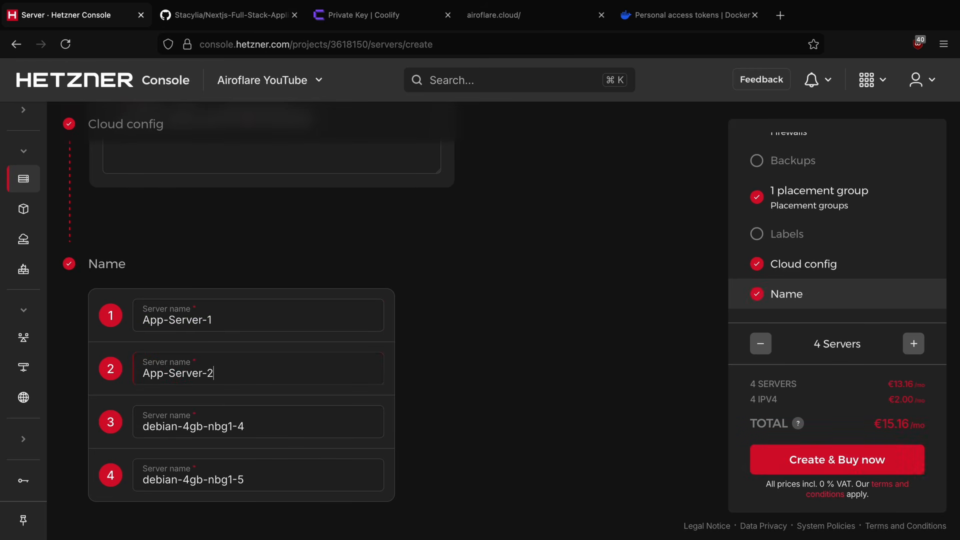
left_click(270, 431)
key("ctrl+a")
key("ctrl+v")
key("BackSpace")
type("3")
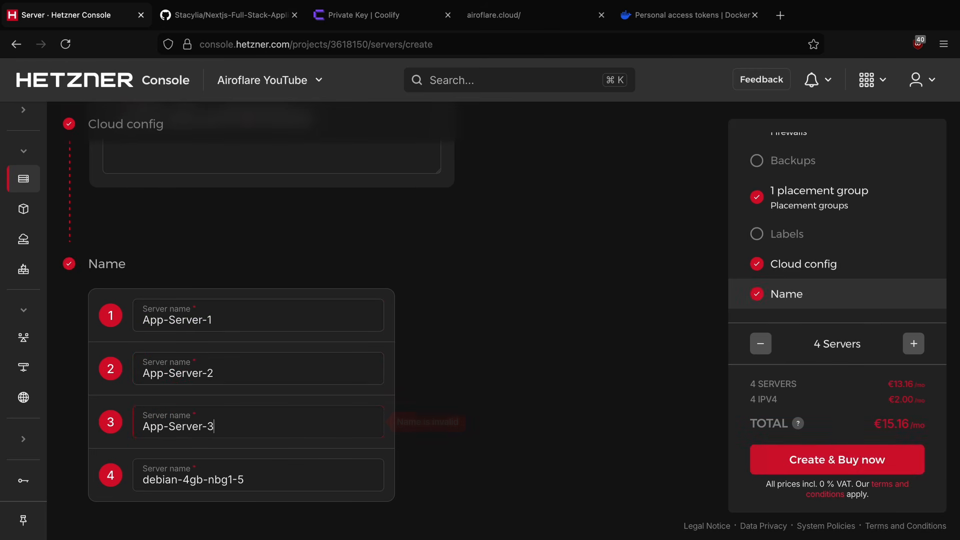
Name the fourth server Database-Server and create and buy all four servers.
left_click(289, 482)
key("ctrl+a")
type("D")
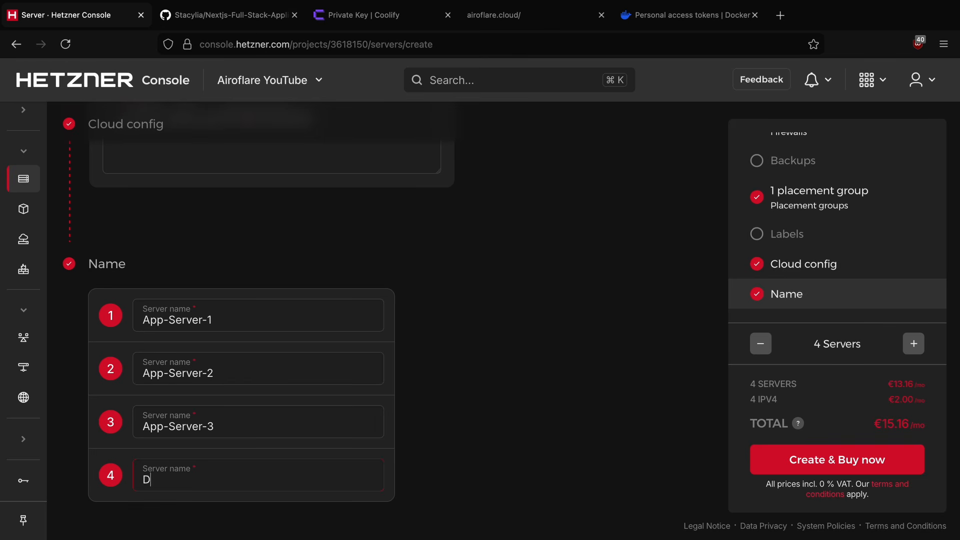
type("atabase-Server")
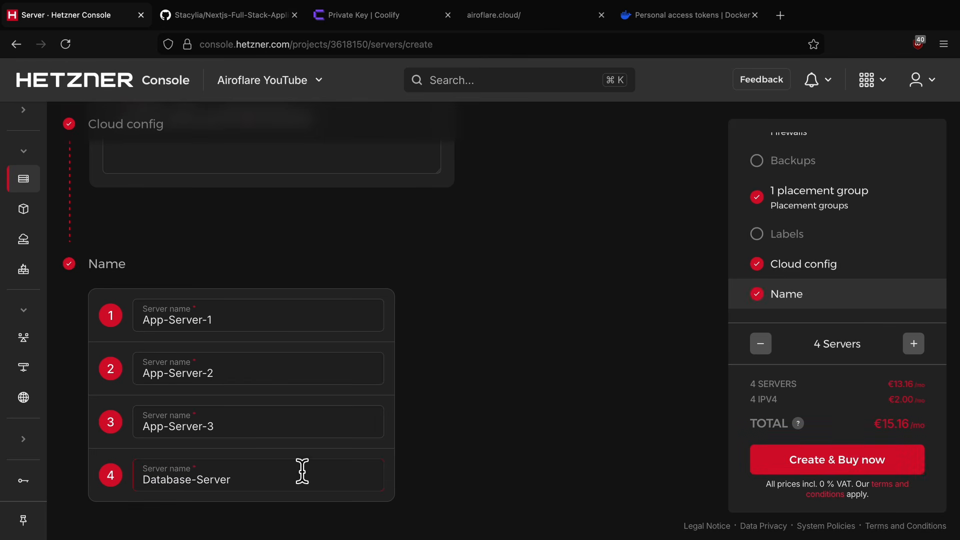
left_click(786, 465)
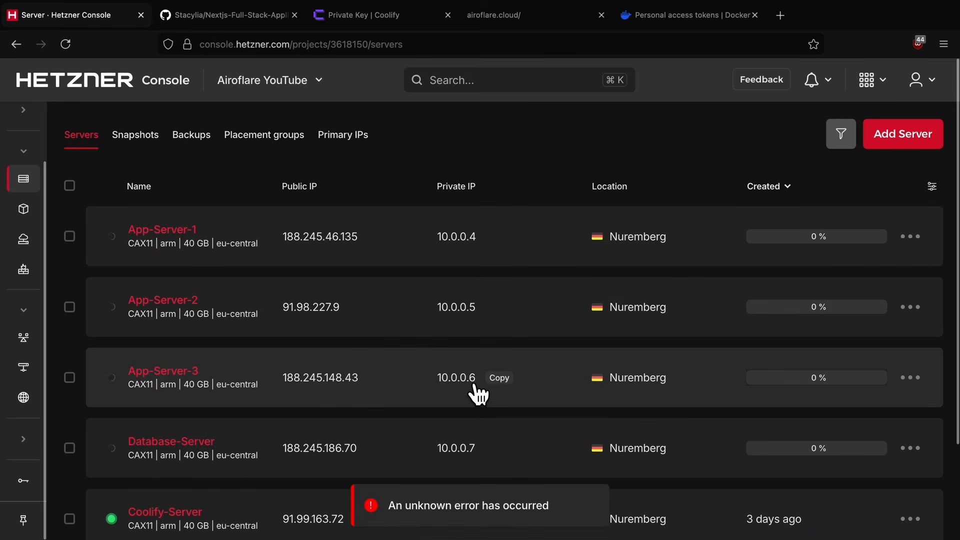
Open the HA private network's subnets and check the private IPs assigned to the new servers.
scroll(388, 307, "down", 1)
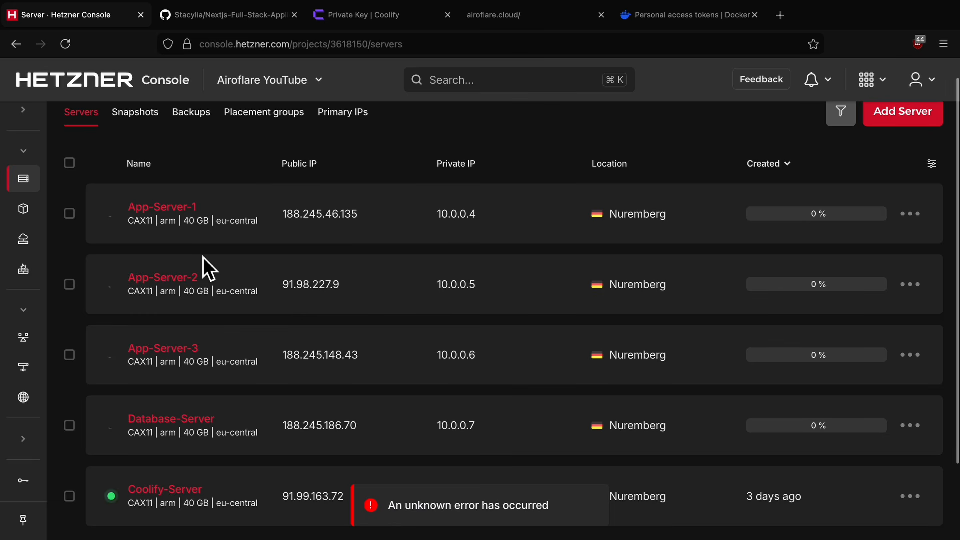
mouse_move(21, 263)
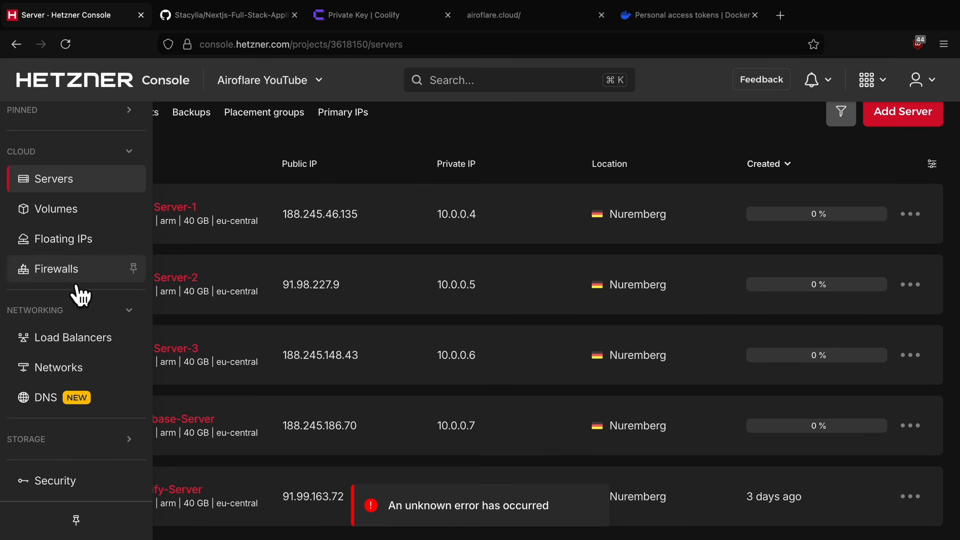
left_click(90, 376)
left_click(238, 249)
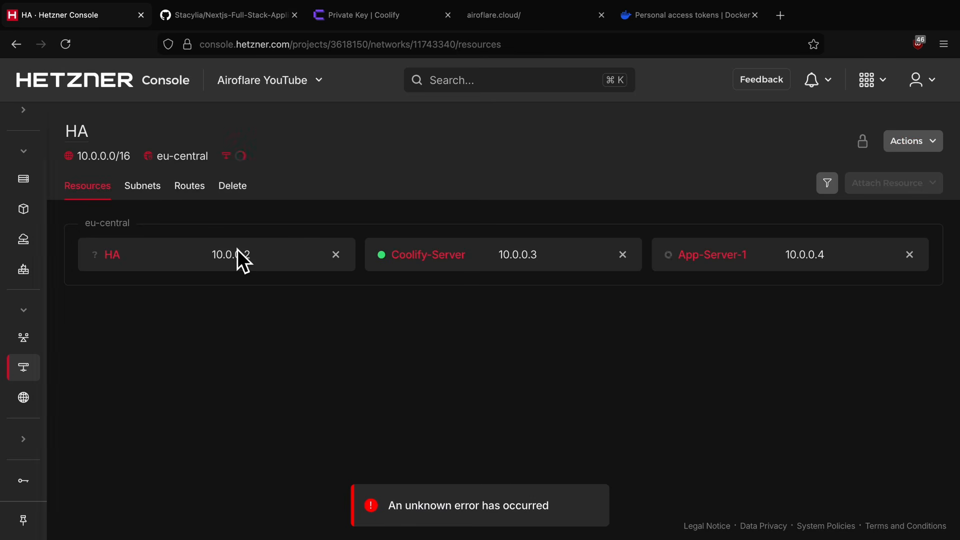
left_click(164, 196)
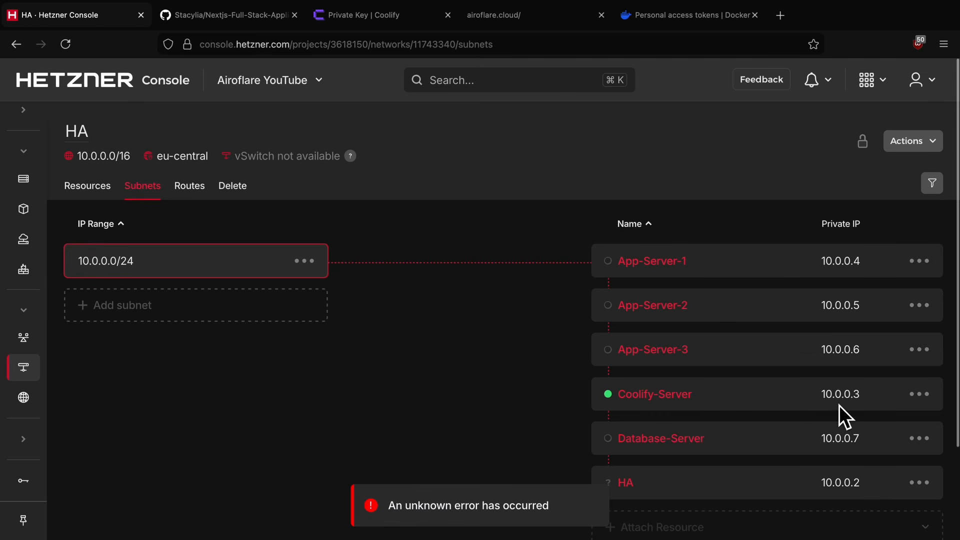
mouse_move(850, 270)
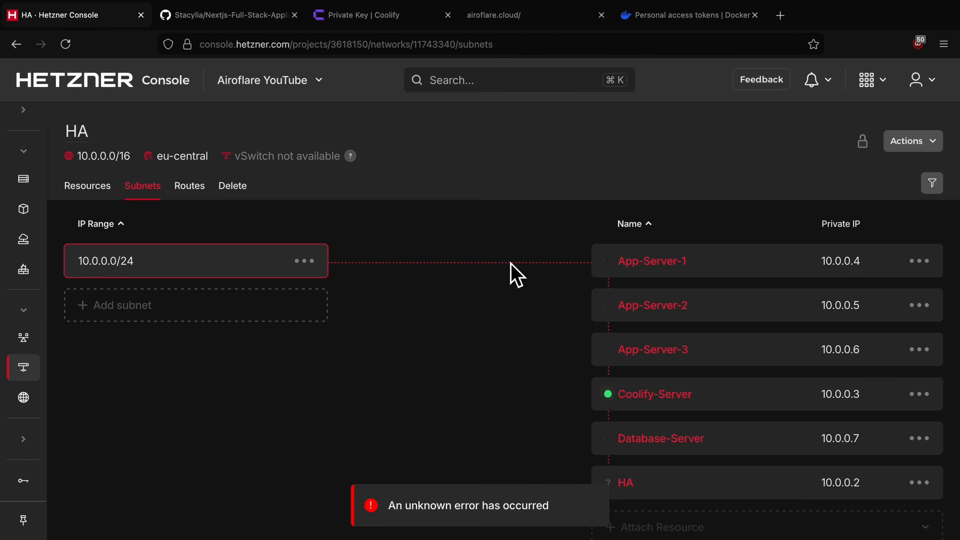
Add App-Server-1, App-Server-2 and App-Server-3 as cloud server targets of the HA load balancer, using their private IPs.
mouse_move(32, 317)
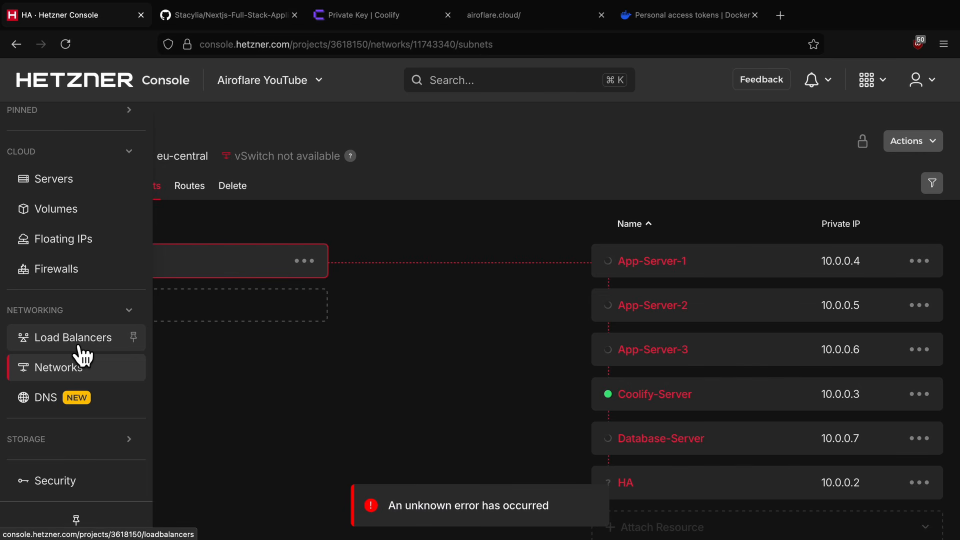
left_click(79, 345)
left_click(195, 250)
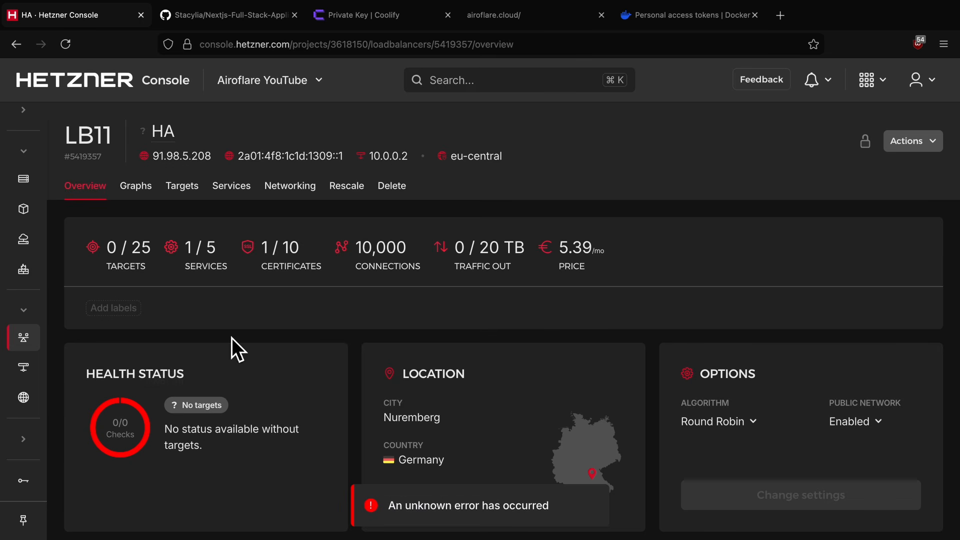
left_click(194, 192)
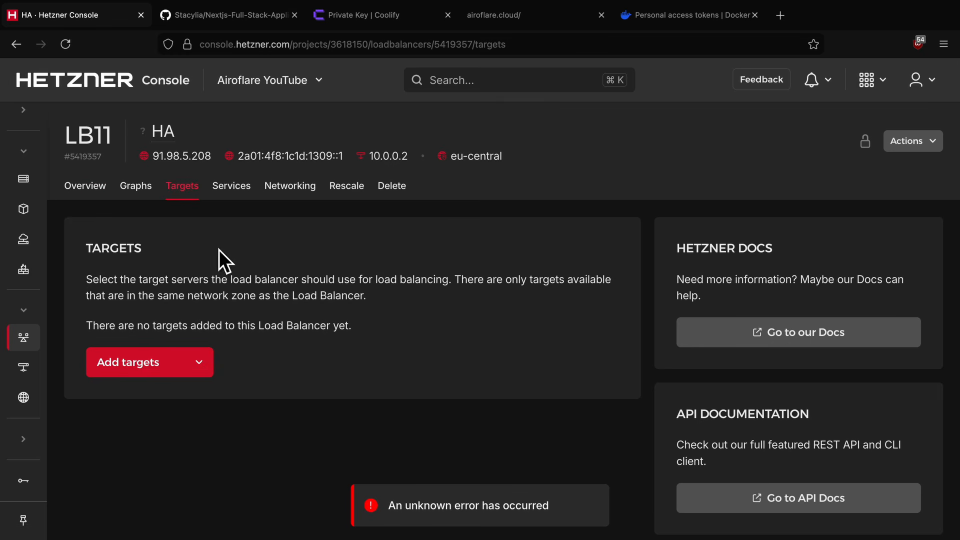
left_click(200, 372)
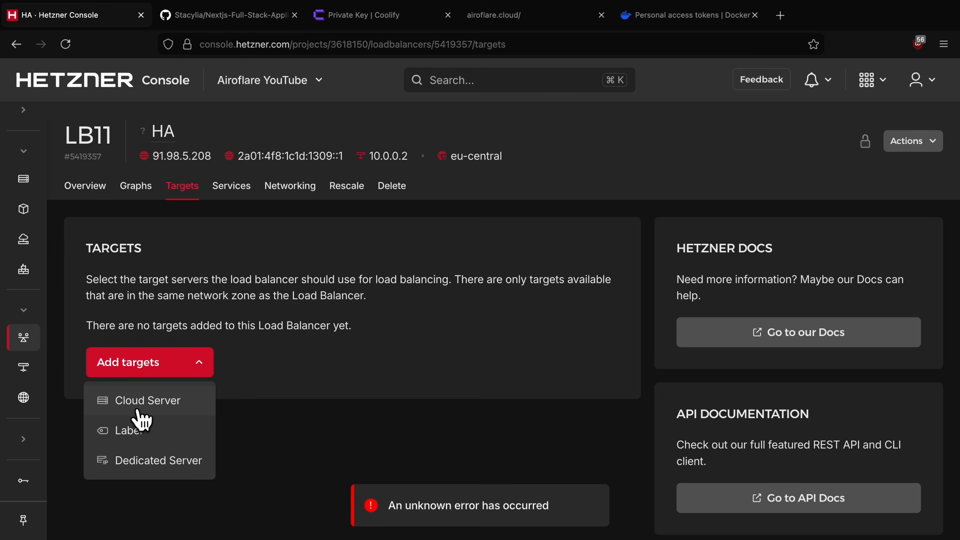
left_click(140, 399)
left_click(782, 275)
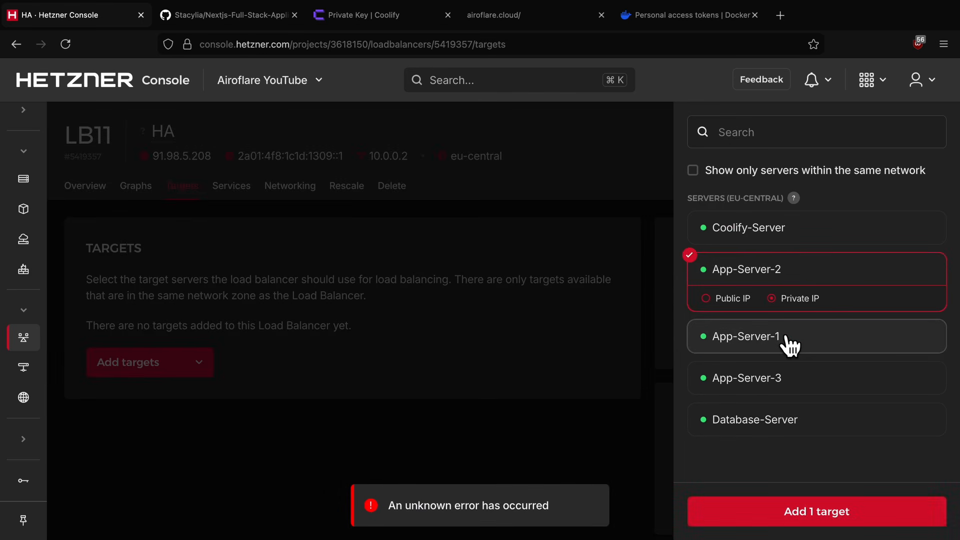
left_click(789, 338)
left_click(800, 413)
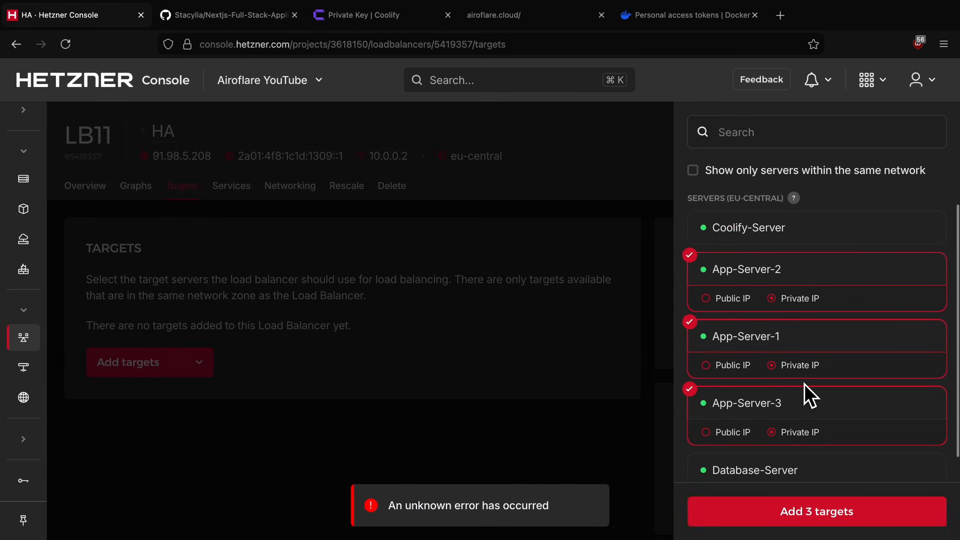
left_click(853, 525)
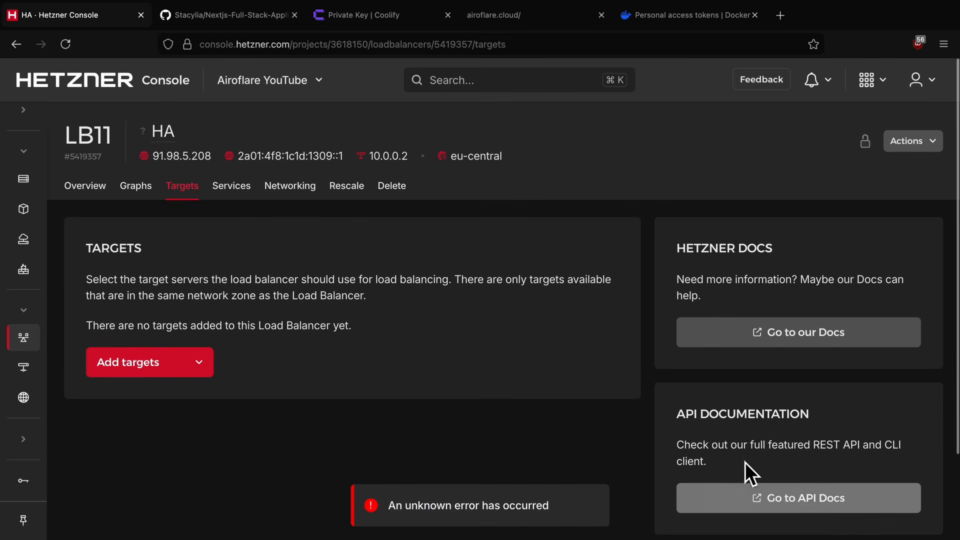
Show the load balancer's targets as a list and check their health status there and in the overview.
scroll(490, 385, "down", 2)
left_click(611, 337)
scroll(455, 300, "down", 4)
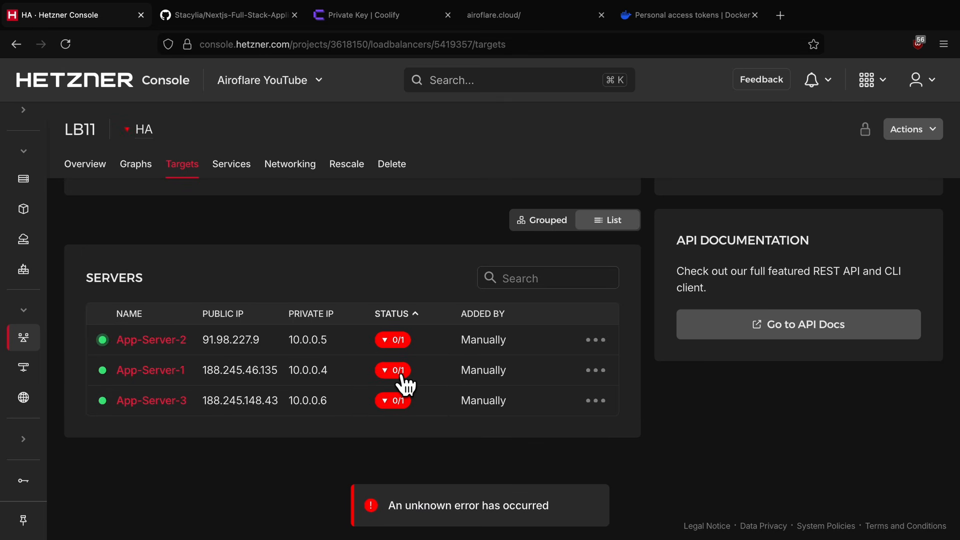
left_click(102, 183)
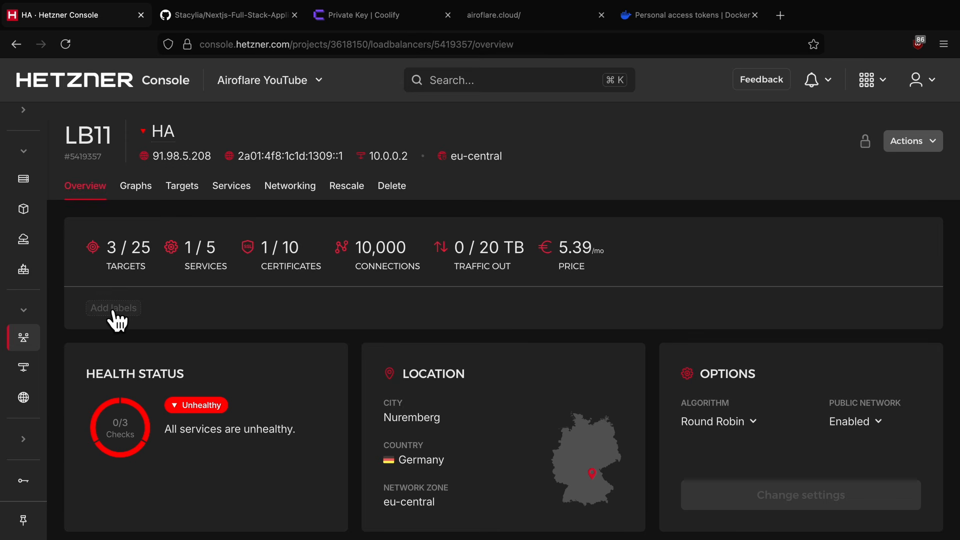
Look up the Database-Server's private IP in the project's server list.
mouse_move(39, 208)
left_click(55, 179)
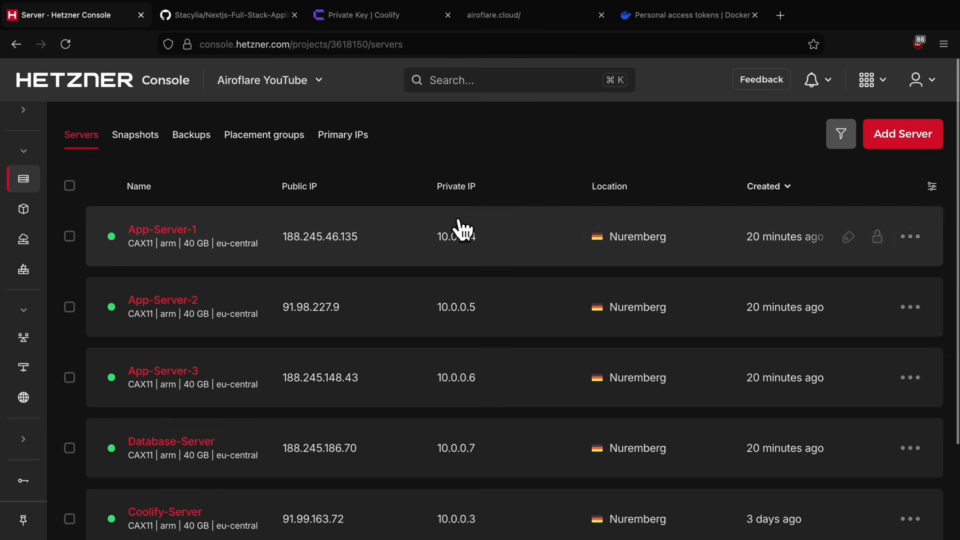
scroll(472, 357, "down", 2)
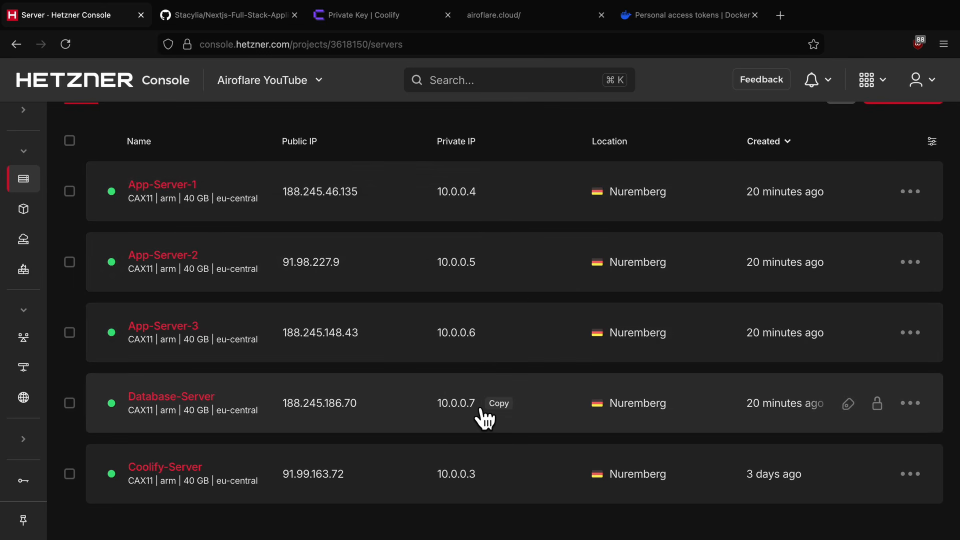
Switch to Coolify, add a server named Database Server at 10.0.0.7 with the App server key, and validate it with Docker Engine installation.
left_click(399, 25)
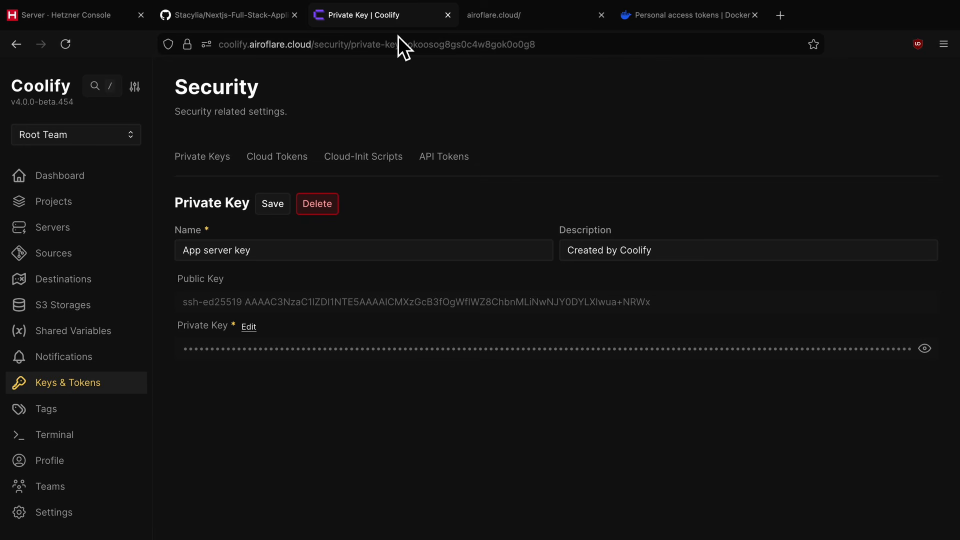
left_click(85, 243)
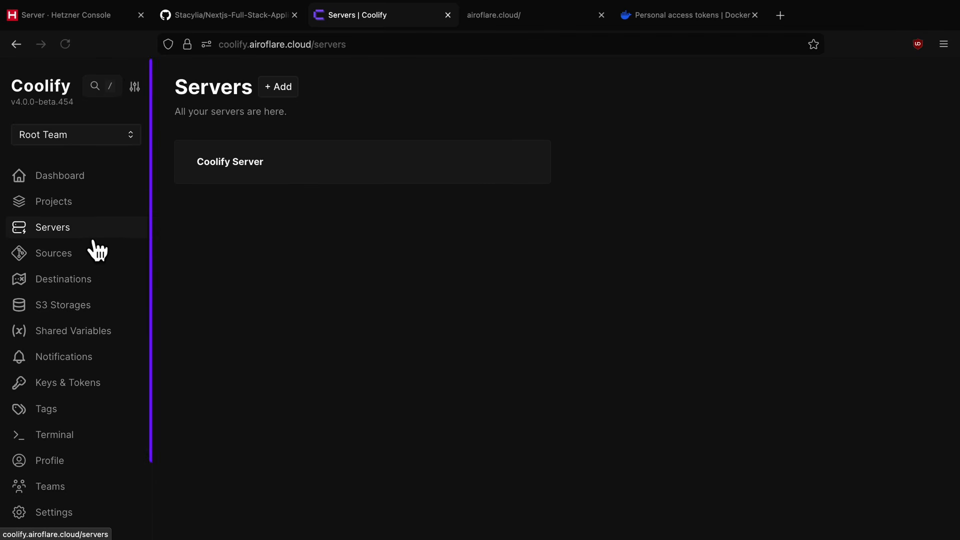
left_click(289, 92)
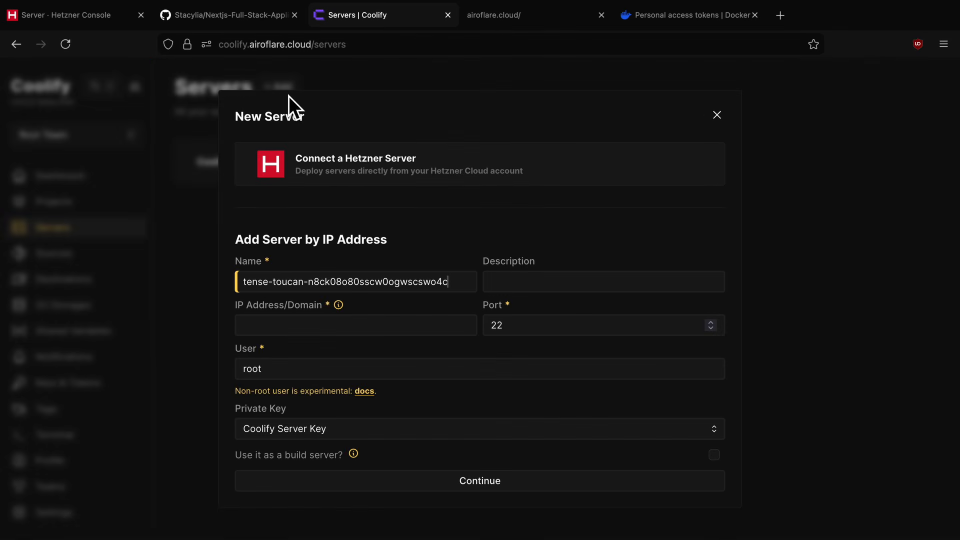
key("ctrl+a")
type("Dat")
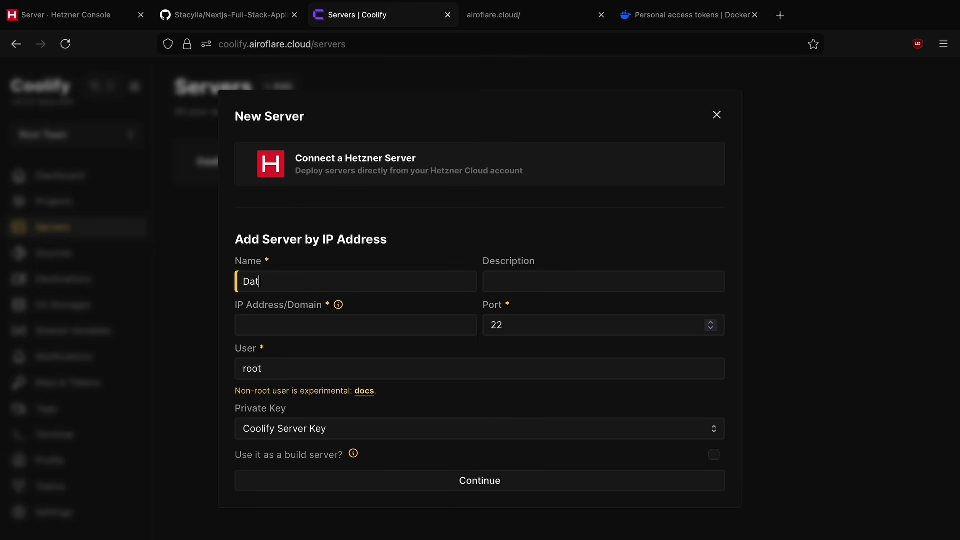
type("abase Server")
left_click(369, 328)
type("10.0.0.7")
left_click(362, 423)
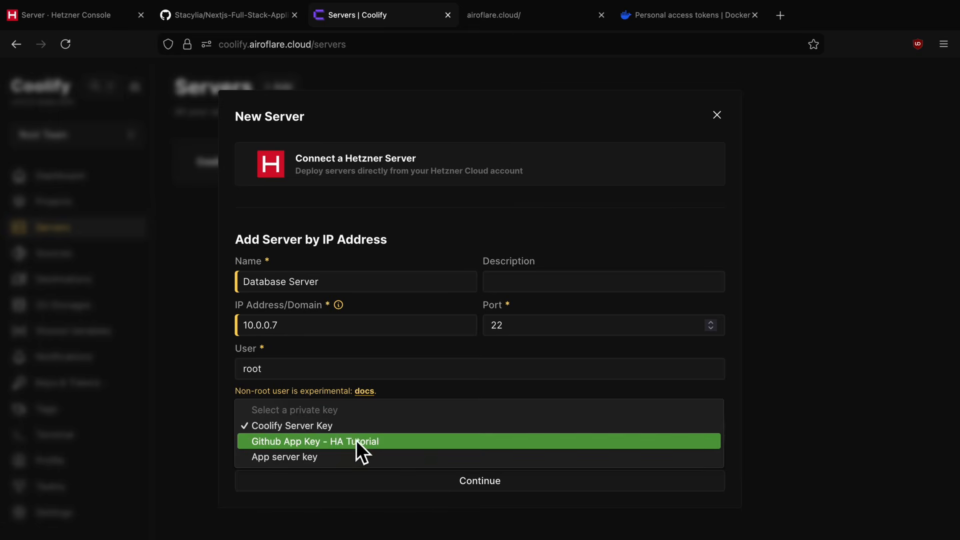
left_click(338, 458)
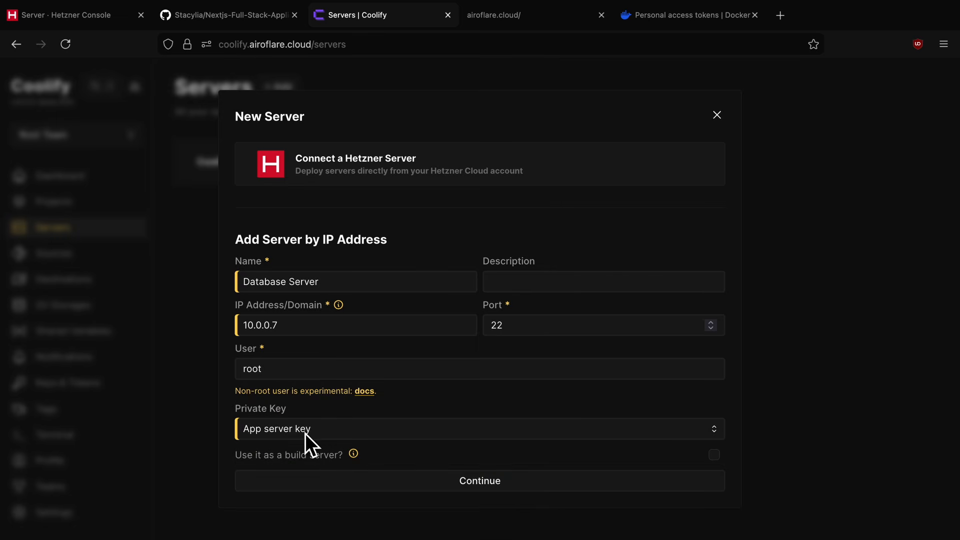
left_click(529, 488)
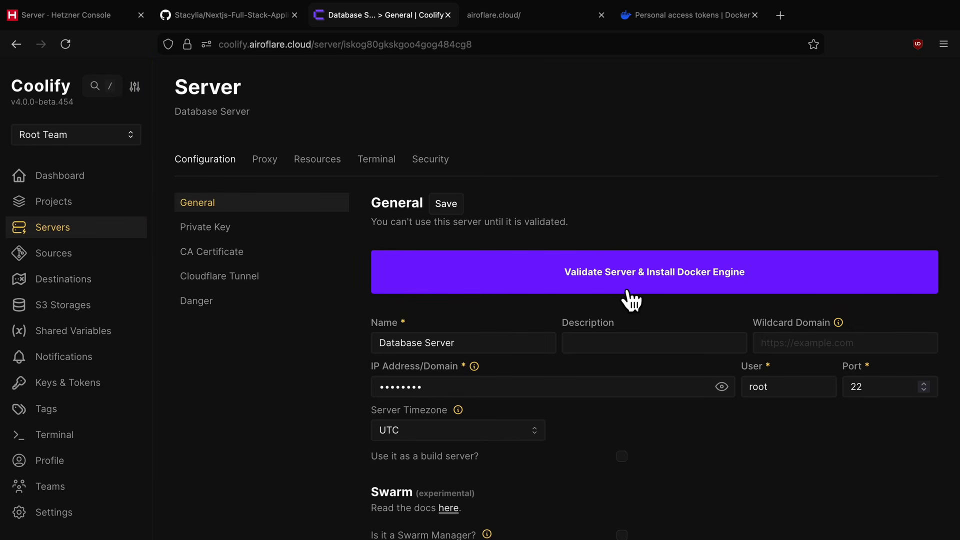
left_click(609, 278)
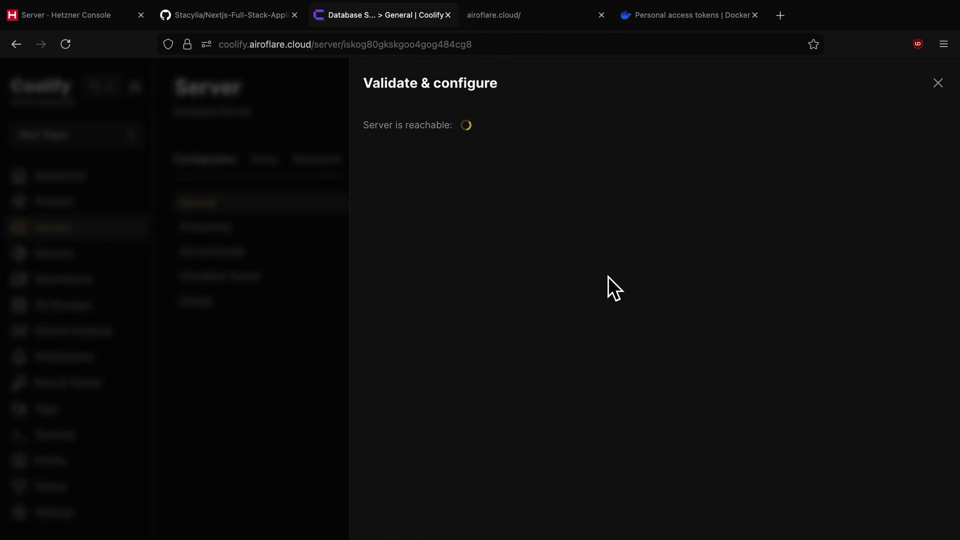
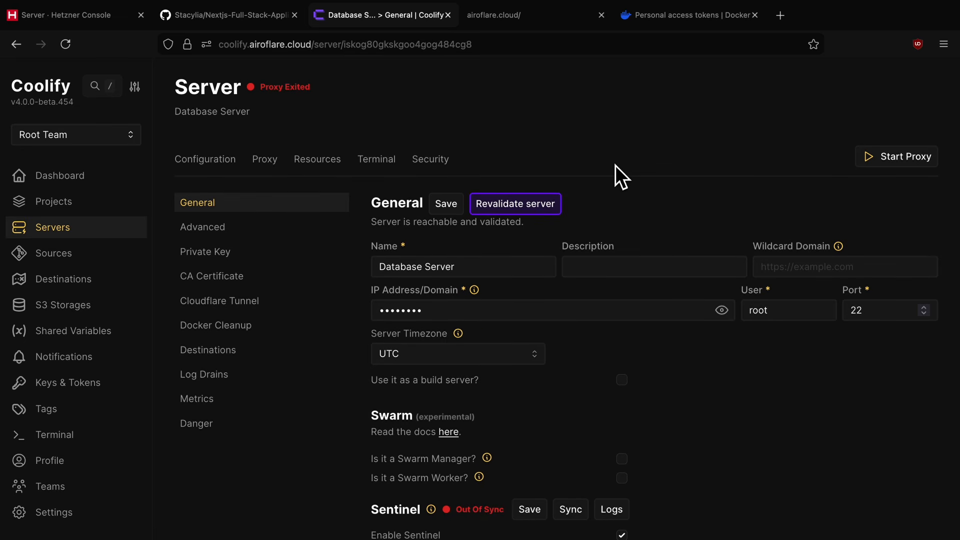
Refresh the Database Server's proxy status and stop its proxy.
left_click(66, 45)
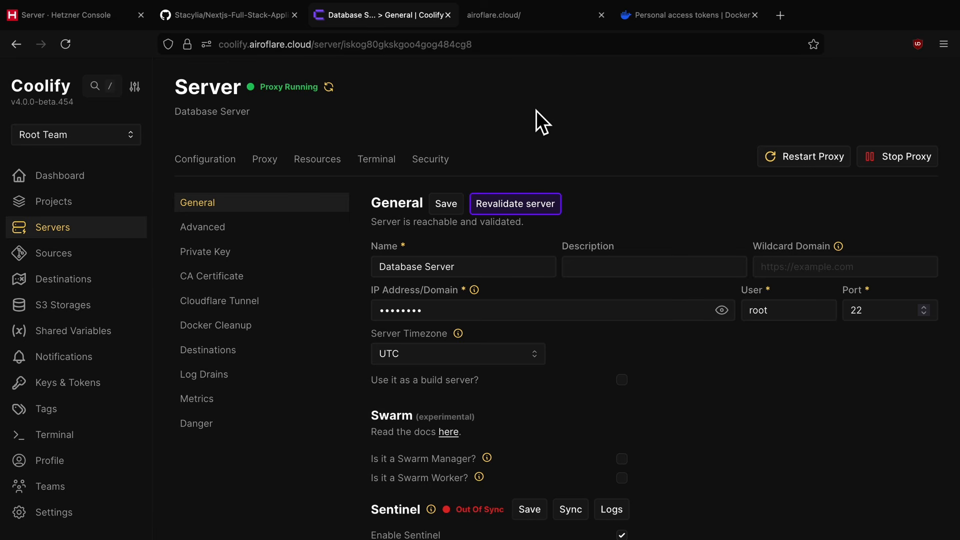
left_click(894, 161)
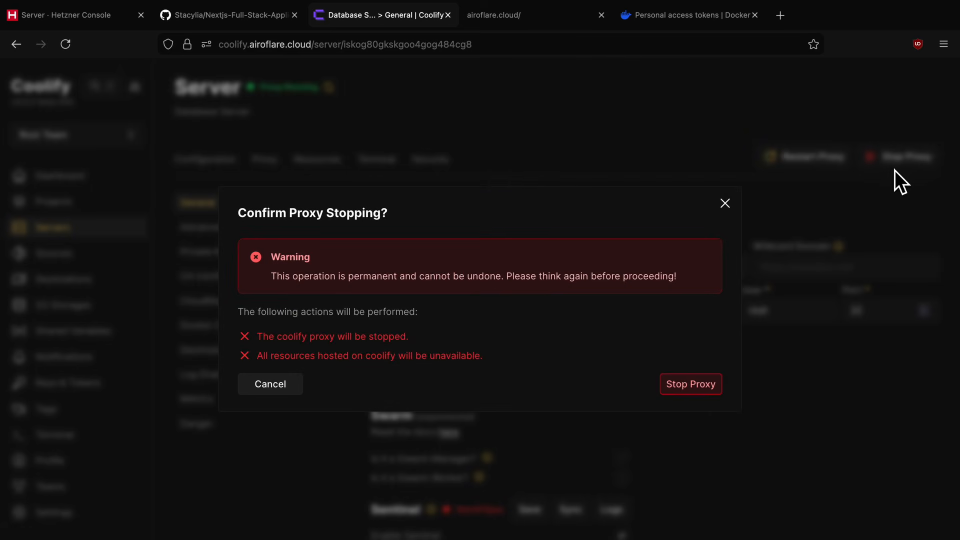
Stop the proxy of the Database Server and disable Sentinel on it.
left_click(710, 393)
scroll(738, 401, "down", 1)
scroll(700, 410, "down", 3)
left_click(622, 409)
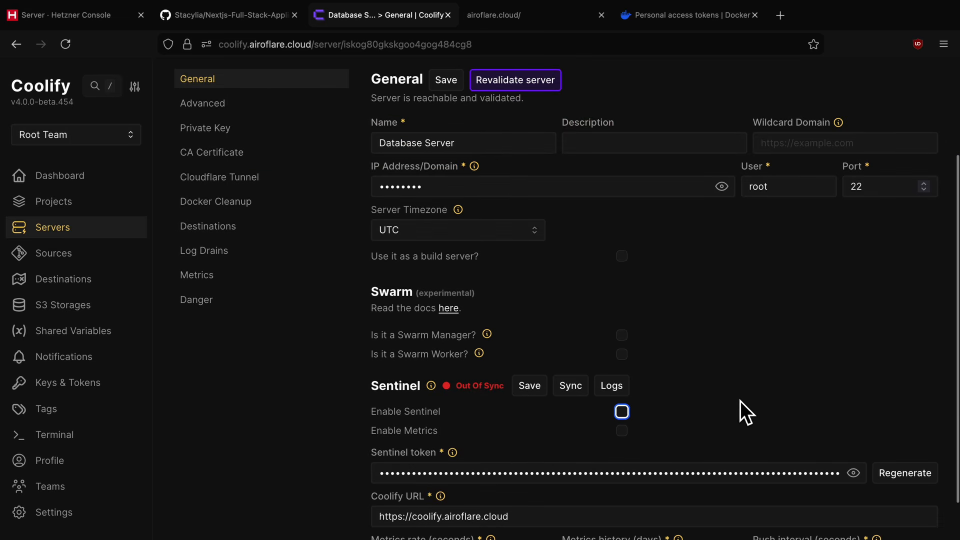
scroll(759, 379, "up", 2)
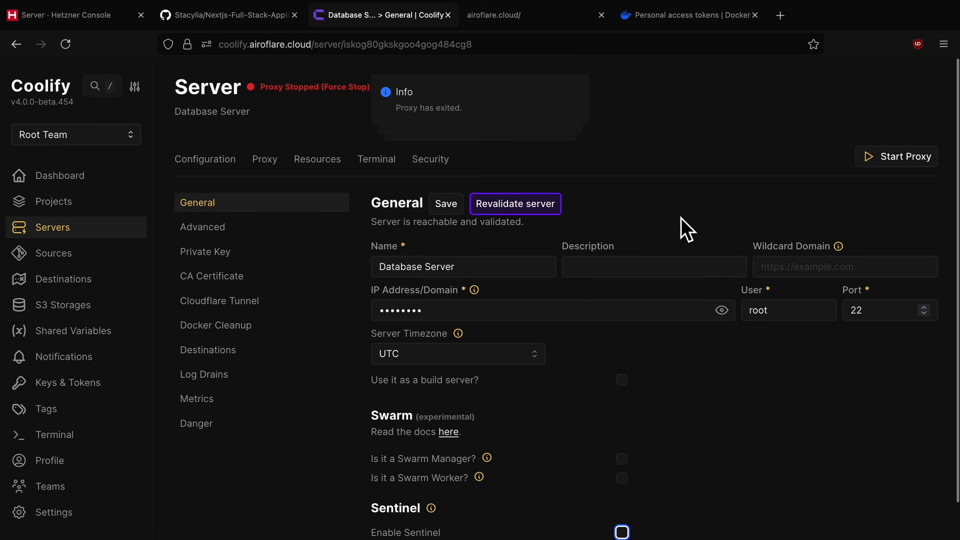
Reveal the Database Server's IP address, then copy the first app server's IP address from the Hetzner Console and return to Coolify.
left_click(722, 310)
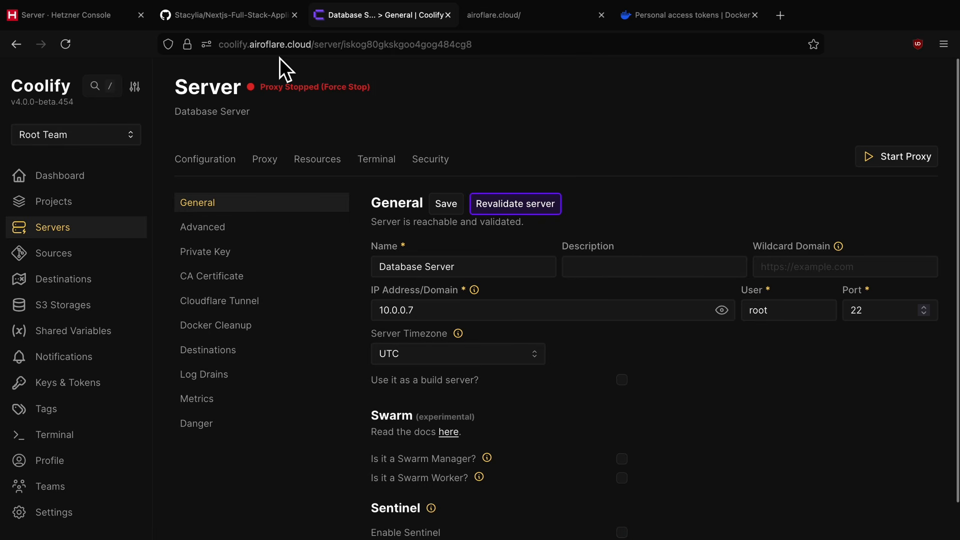
left_click(70, 15)
left_click(475, 197)
left_click(380, 15)
Add a server named App Server 1 with the copied IP address and a private key, and validate it with the Docker Engine installation.
left_click(95, 235)
left_click(280, 86)
key("ctrl+a")
type("App Server 1")
left_click(357, 325)
key("ctrl+v")
left_click(355, 434)
left_click(355, 409)
left_click(429, 492)
left_click(630, 280)
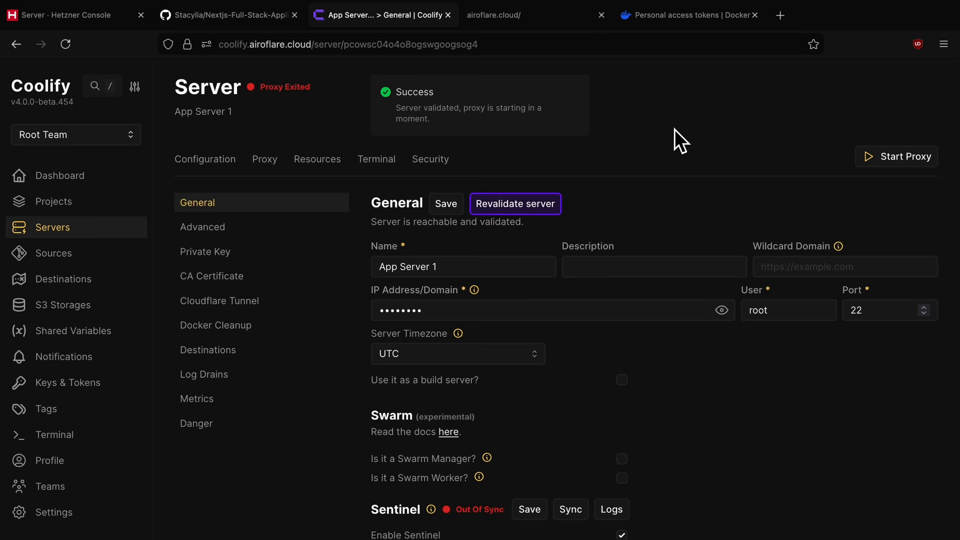
Disable Sentinel on App Server 1 and stop its proxy.
scroll(675, 129, "down", 2)
left_click(621, 434)
scroll(734, 389, "up", 2)
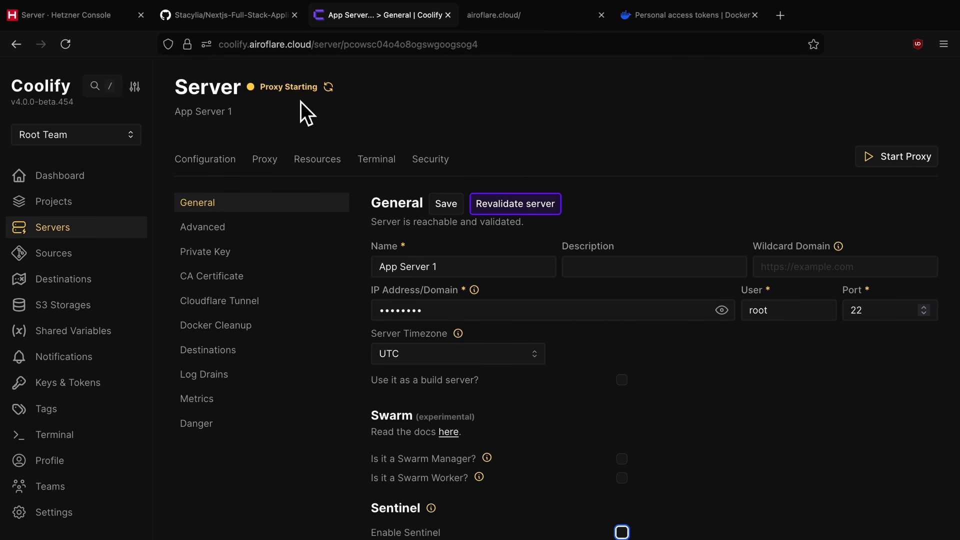
left_click(897, 156)
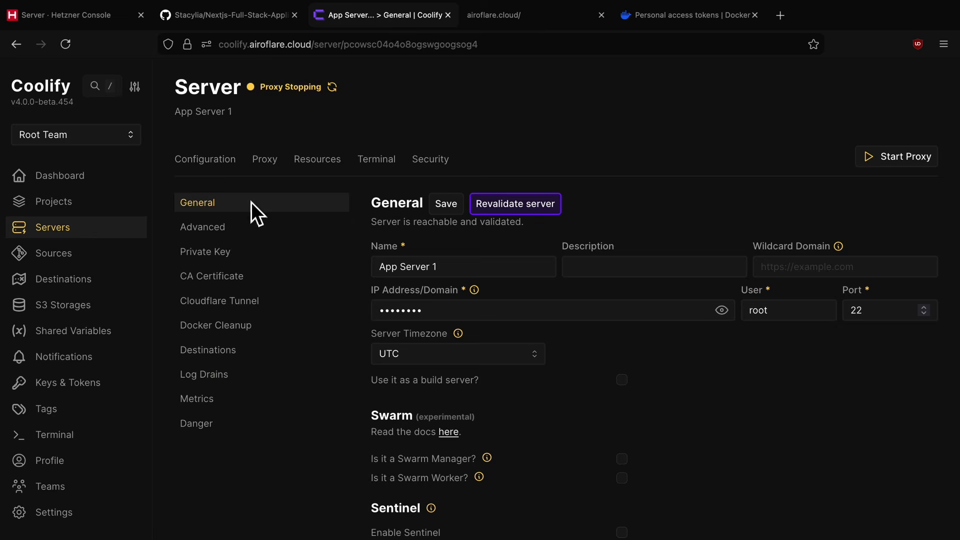
Add another server named App Server 2 with IP address 10.0.0.5 and a private key.
left_click(86, 230)
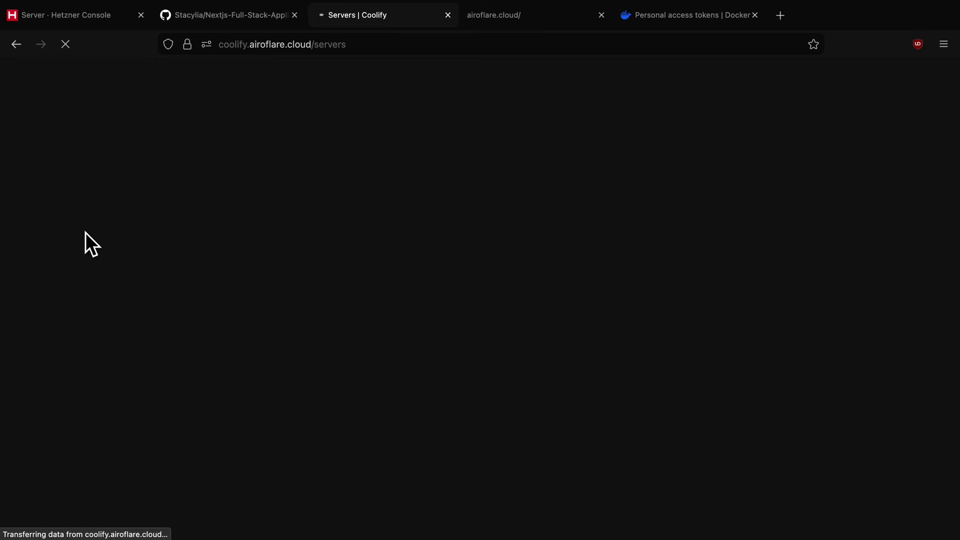
left_click(287, 89)
triple_click(364, 285)
type("App Server 2")
left_click(356, 330)
type("10.0.0.5")
left_click(410, 429)
left_click(414, 457)
left_click(460, 487)
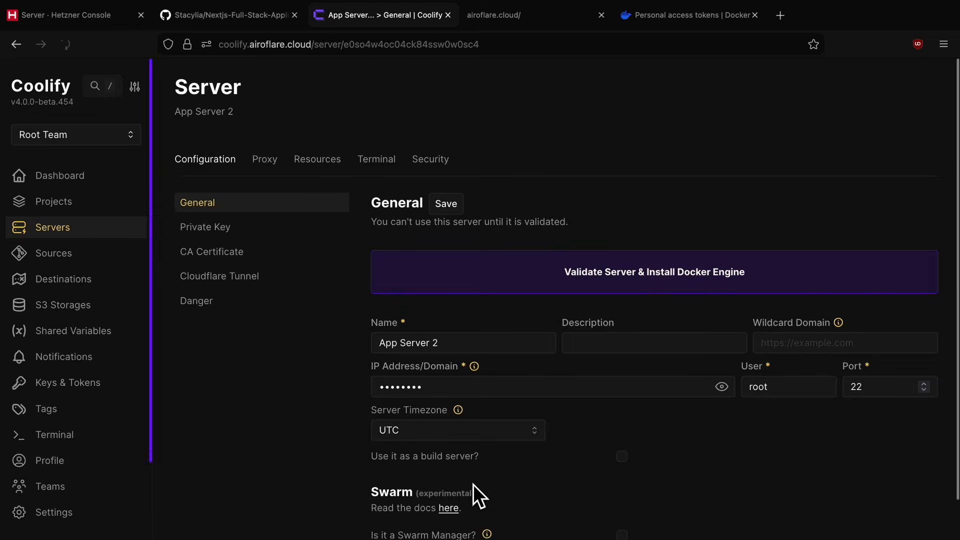
Validate App Server 2 with the Docker Engine installation and stop its proxy.
left_click(612, 285)
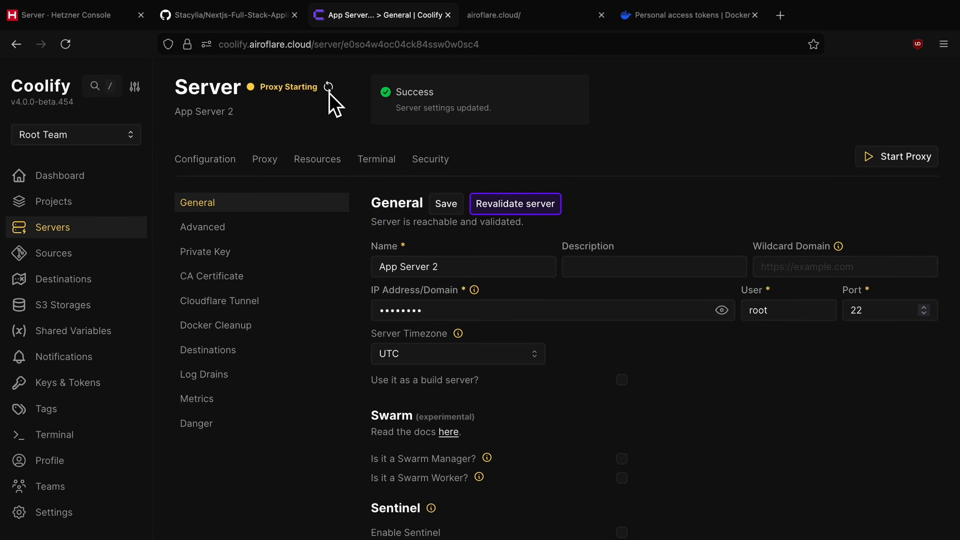
left_click(898, 156)
left_click(716, 389)
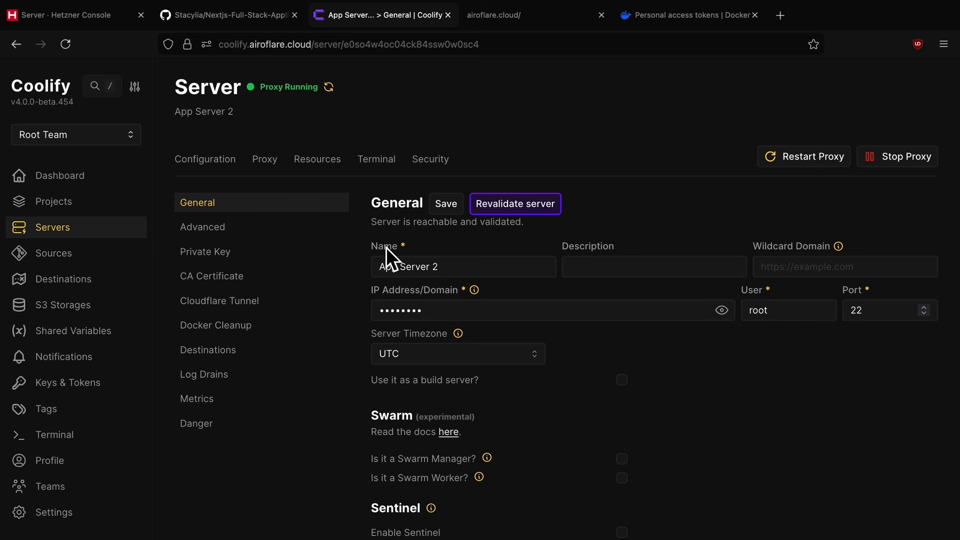
Add a server named App Server 3 with its IP address copied from the Hetzner Console and a private key.
left_click(156, 235)
left_click(279, 87)
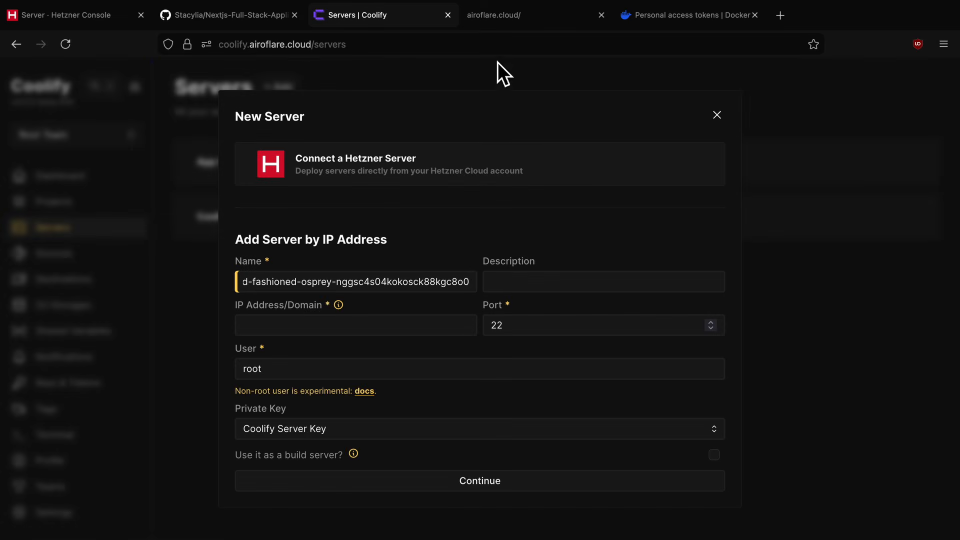
left_click(85, 16)
left_click(358, 15)
left_click(413, 325)
key("ctrl+v")
triple_click(410, 282)
type("App Server 3")
left_click(415, 428)
left_click(416, 455)
left_click(400, 481)
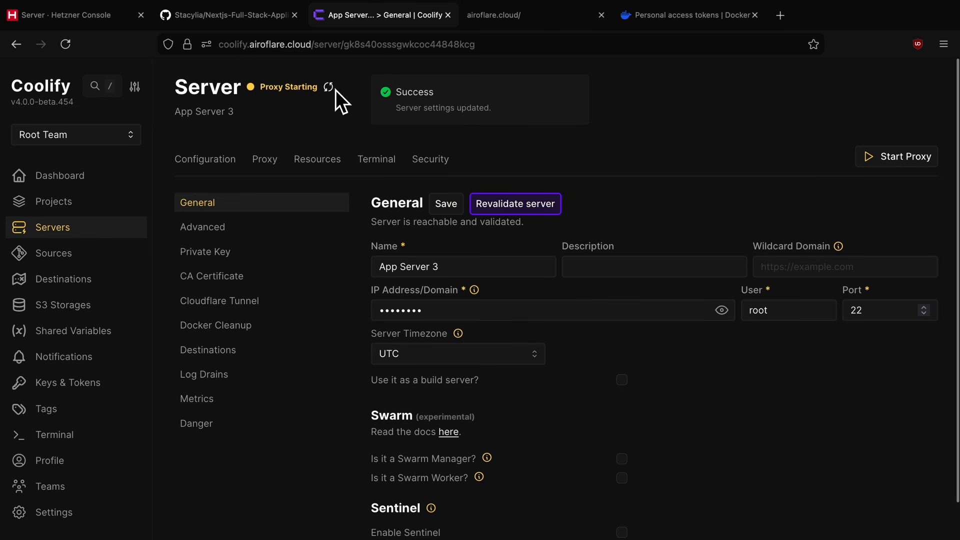
Refresh the proxy status of App Server 3 and stop its proxy.
left_click(335, 89)
left_click(903, 157)
left_click(712, 383)
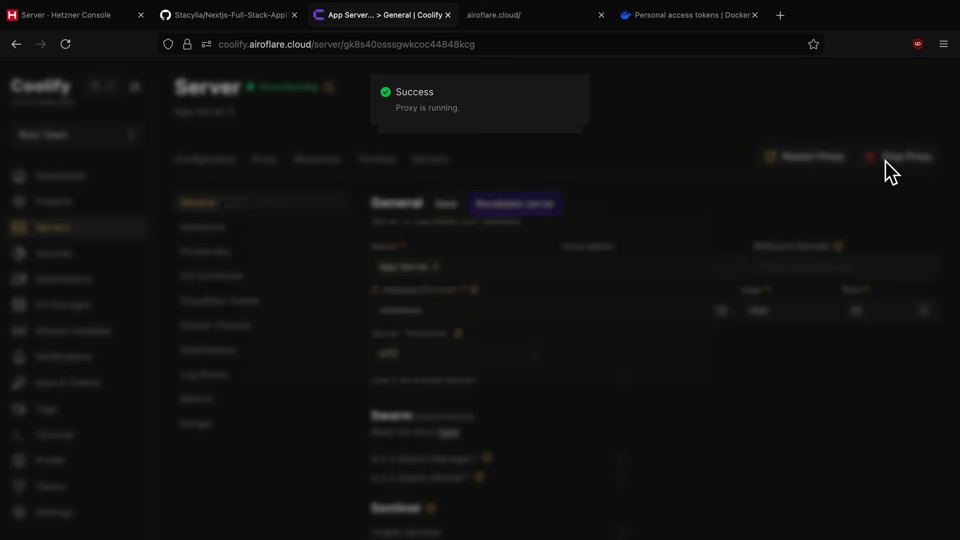
Create a PostgreSQL 17 (default) database on the Database Server in the Tutorial project's production environment.
left_click(98, 229)
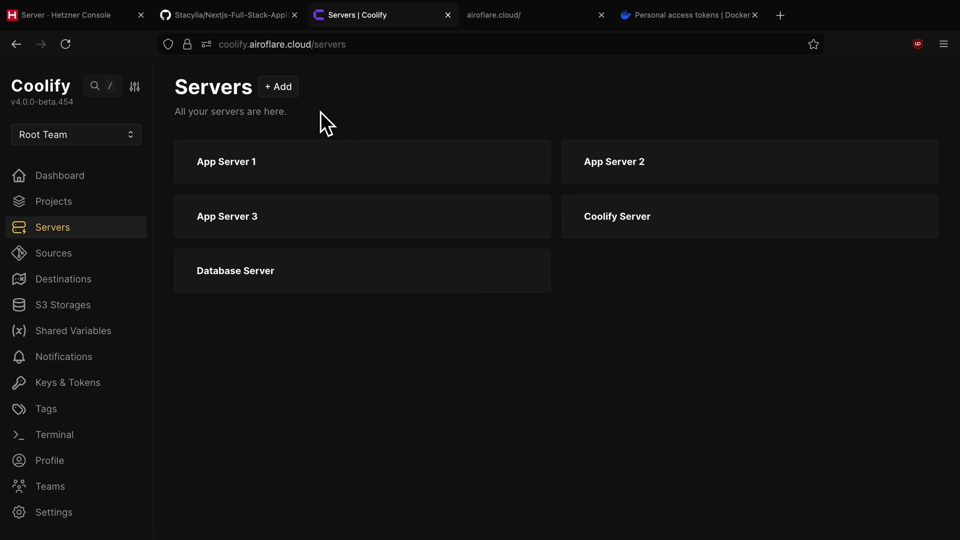
left_click(82, 213)
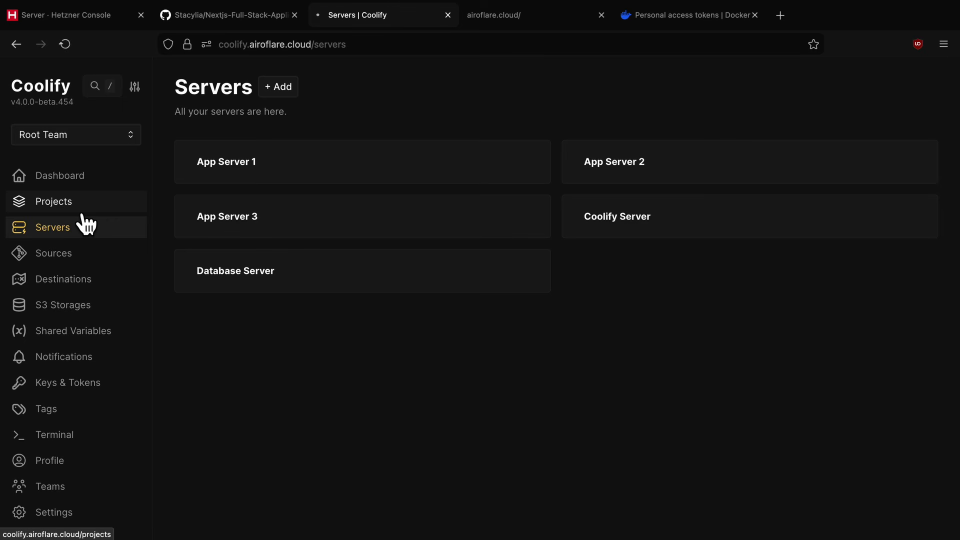
left_click(254, 185)
left_click(486, 185)
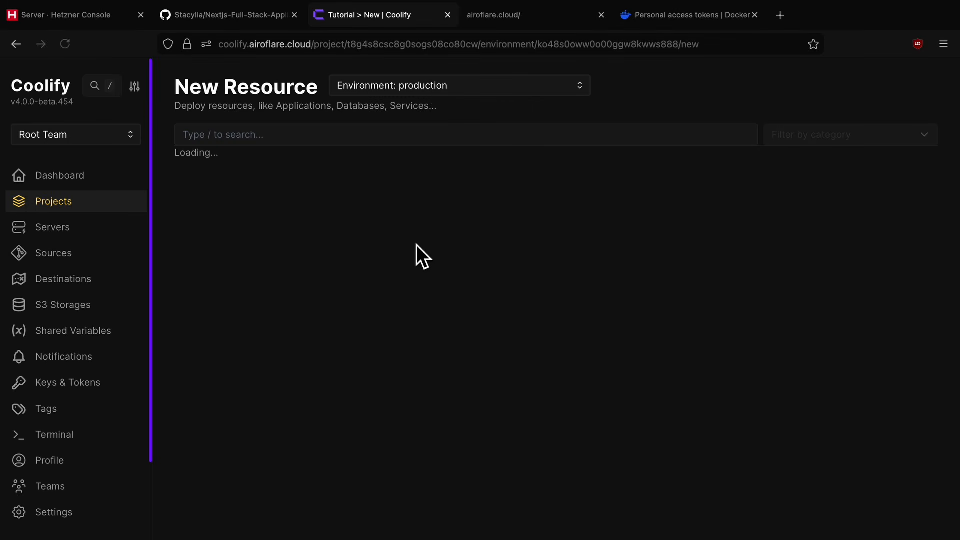
scroll(420, 270, "down", 1)
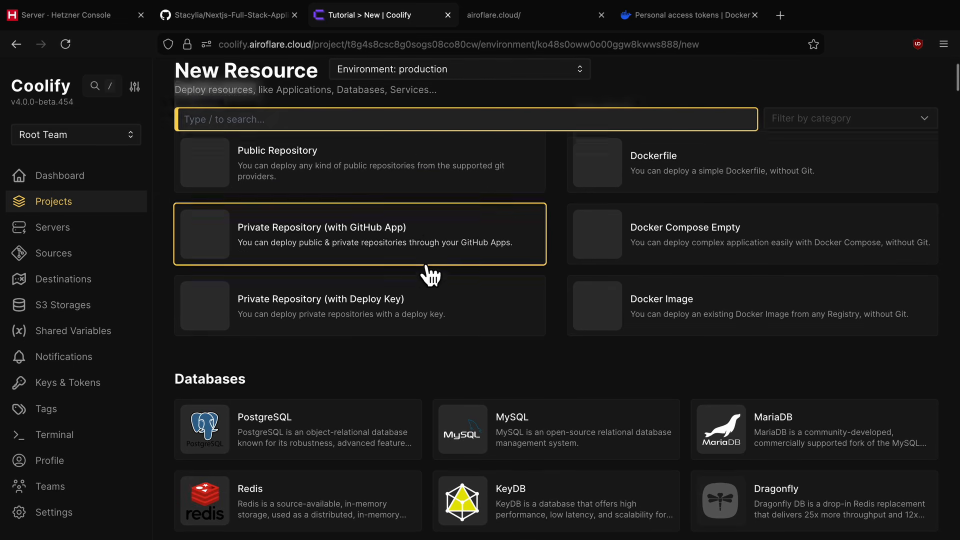
scroll(415, 349, "down", 4)
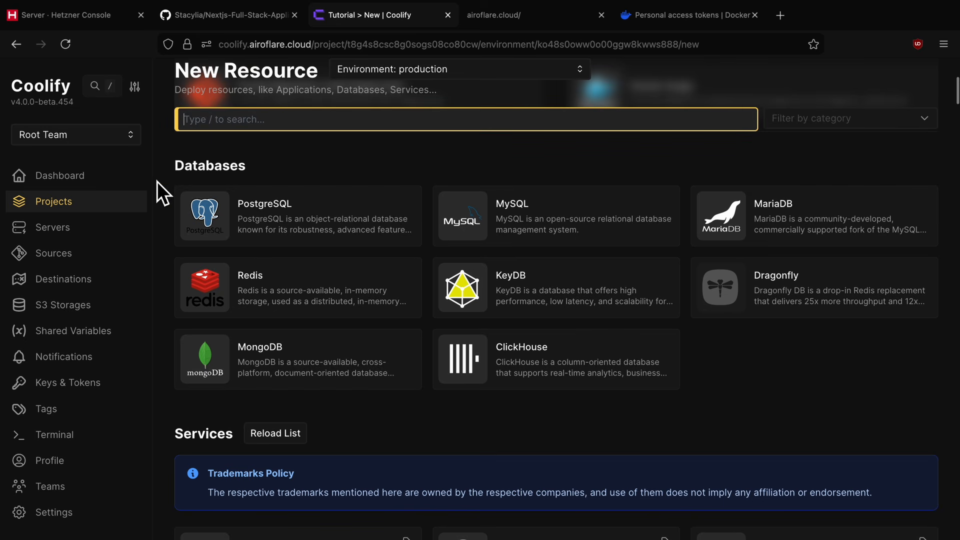
scroll(157, 182, "down", 1)
left_click(307, 245)
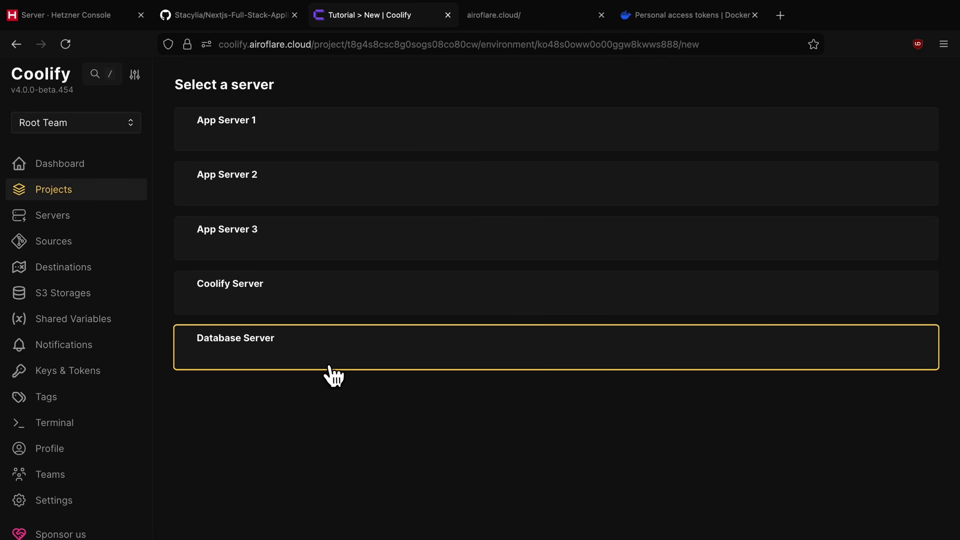
left_click(277, 361)
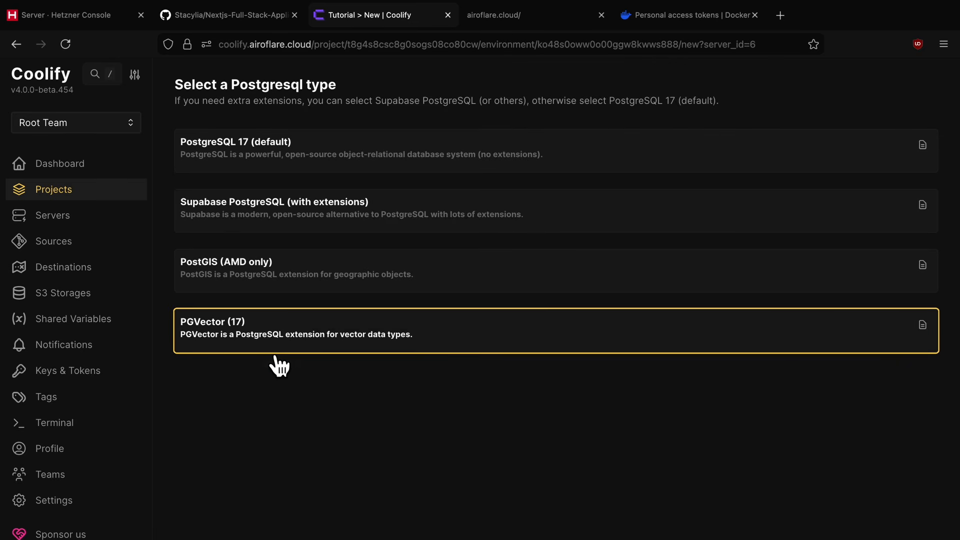
left_click(292, 158)
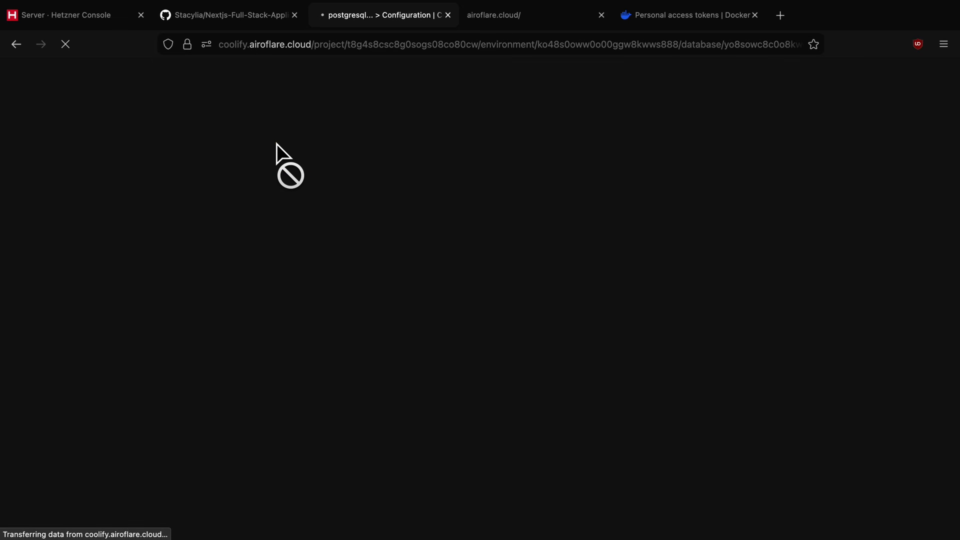
Set the database's ports mapping to 5432:5432 and save the configuration.
scroll(390, 310, "down", 2)
left_click(460, 397)
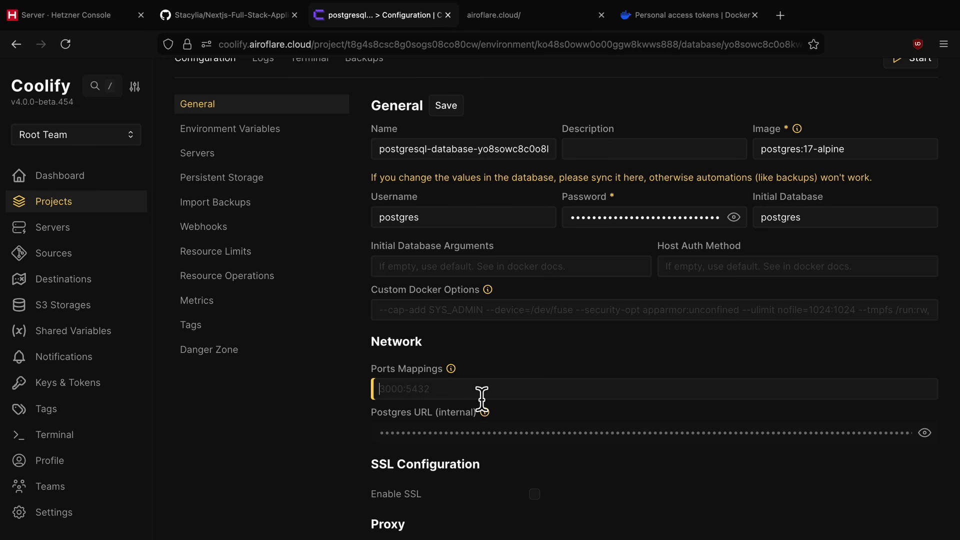
scroll(480, 397, "down", 1)
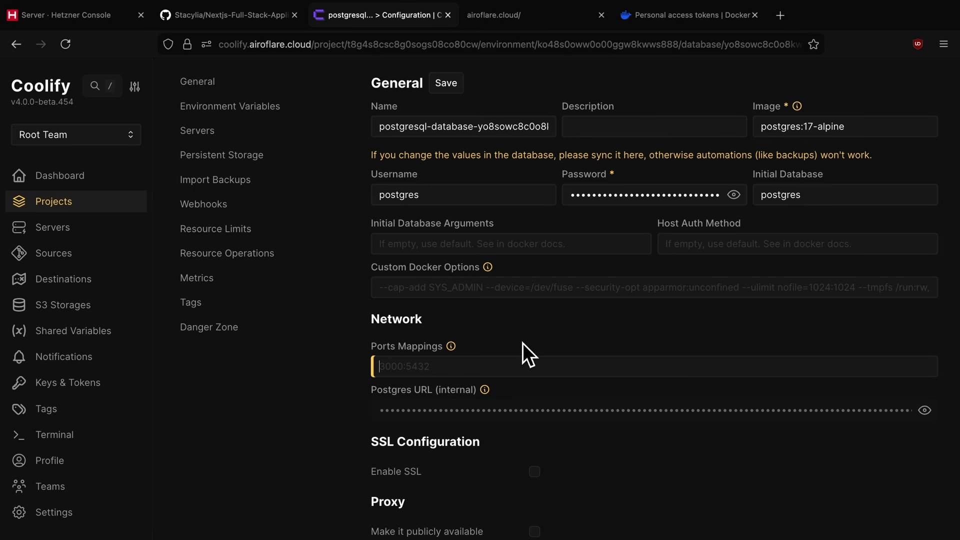
type("%$")
key("BackSpace")
key("BackSpace")
type("5432:5432")
left_click_drag(404, 367, 452, 373)
left_click(426, 376)
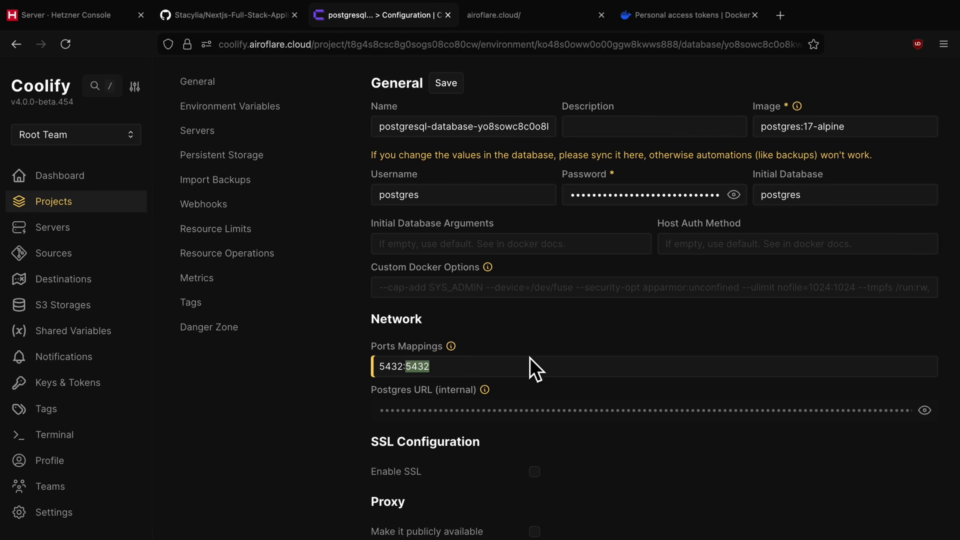
scroll(520, 325, "up", 1)
left_click(446, 105)
Rename the PostgreSQL resource as Database and save it.
left_click(461, 152)
key("ctrl+a")
type("Database")
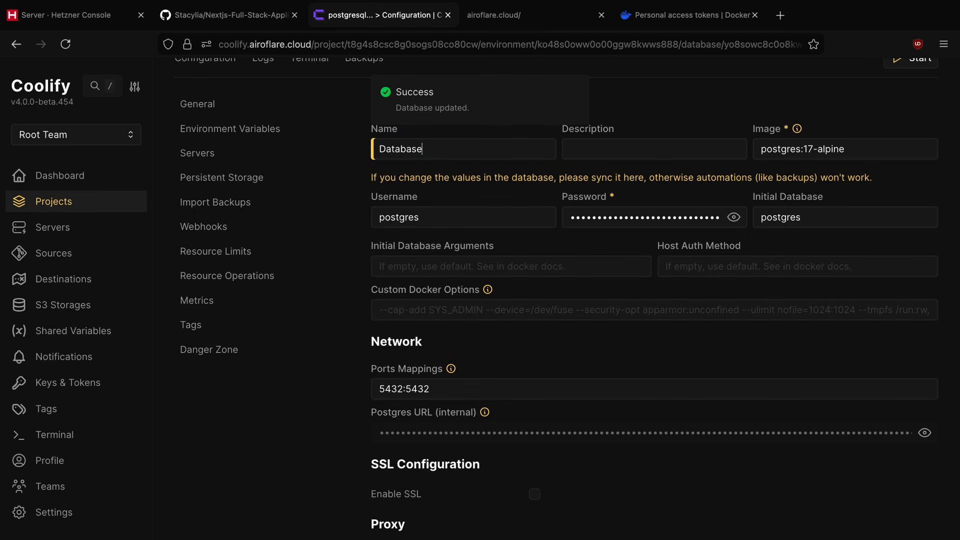
key("Return")
scroll(465, 402, "up", 2)
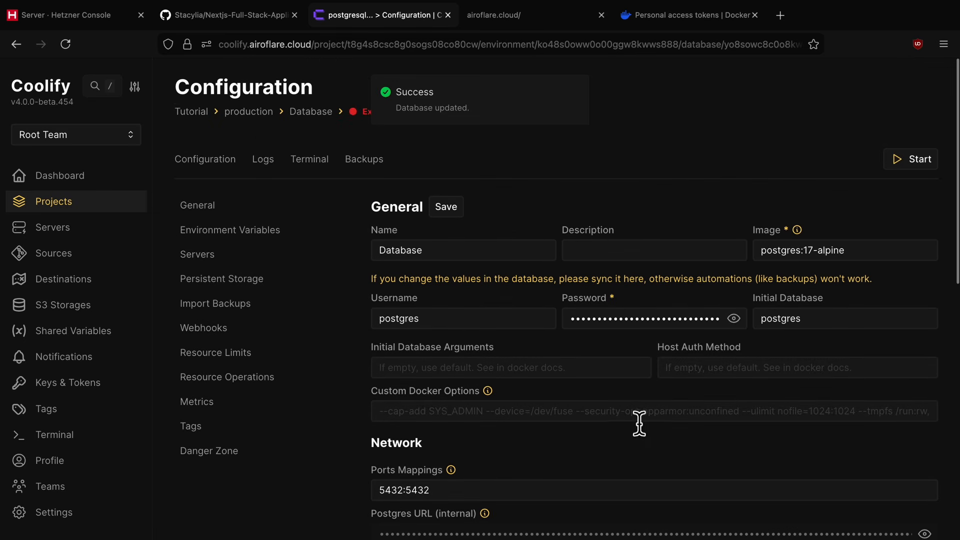
Start the database, look through its startup log and close the log.
left_click(915, 158)
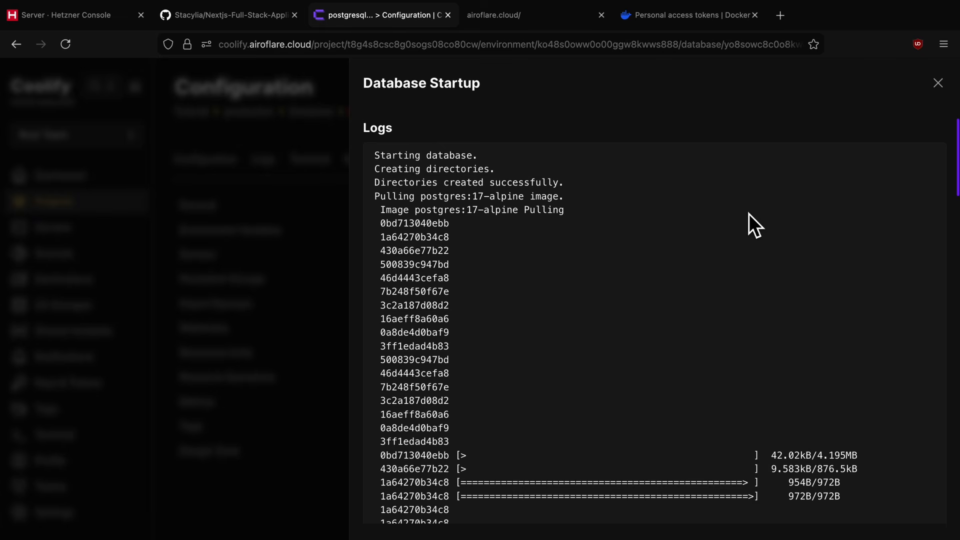
scroll(753, 228, "down", 5)
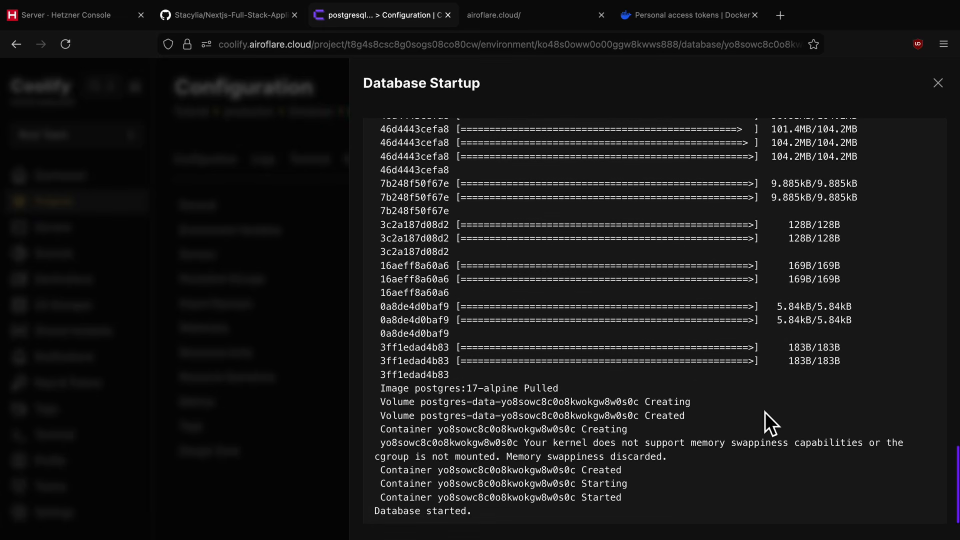
left_click(938, 83)
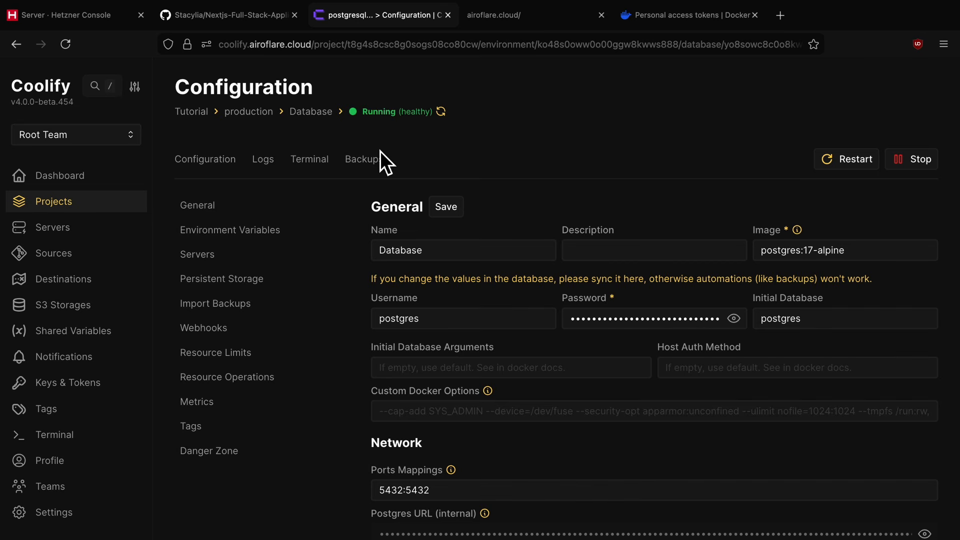
In a new browser tab, add a Private Repository (with GitHub App) resource to the Tutorial project on App Server 1 using Github App - HA Tutorial.
right_click(72, 206)
left_click(92, 207)
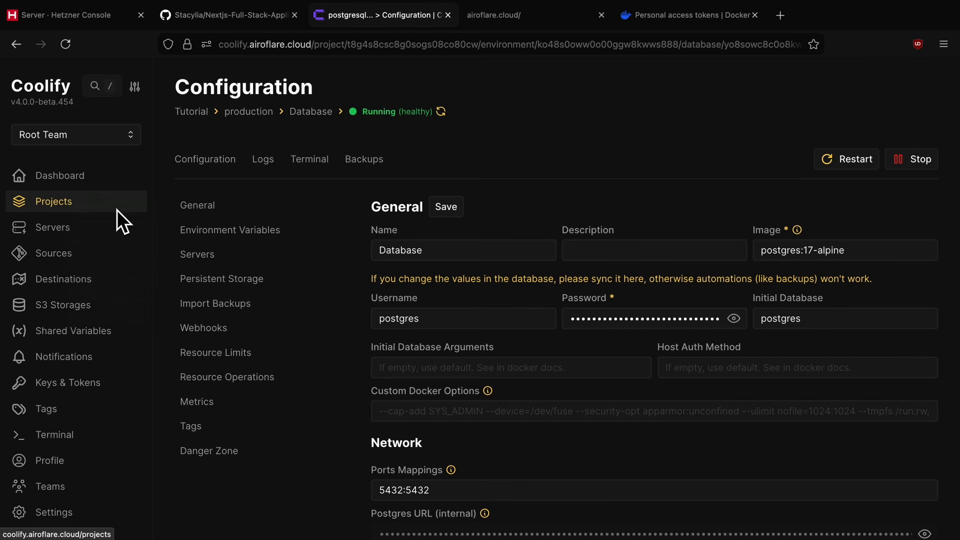
left_click(533, 17)
left_click(306, 180)
left_click(310, 88)
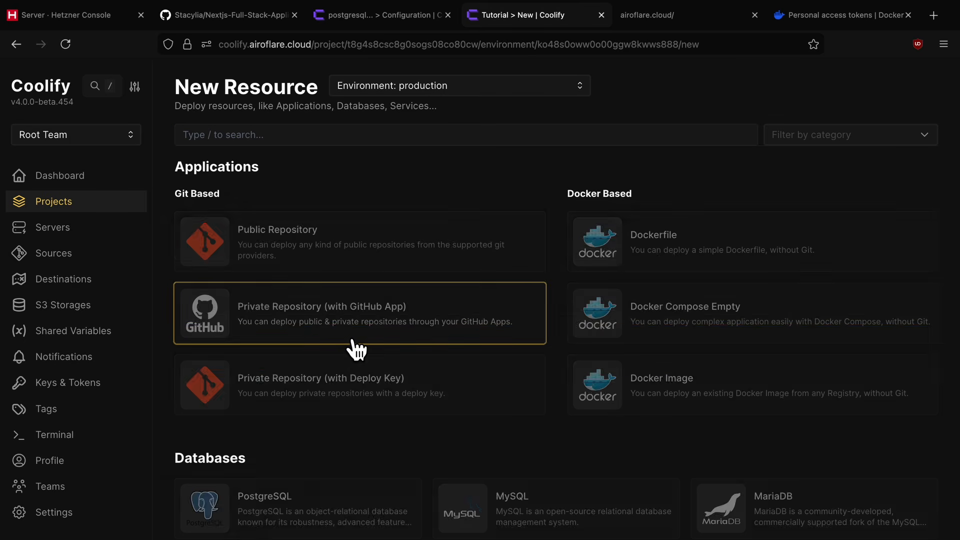
left_click(352, 340)
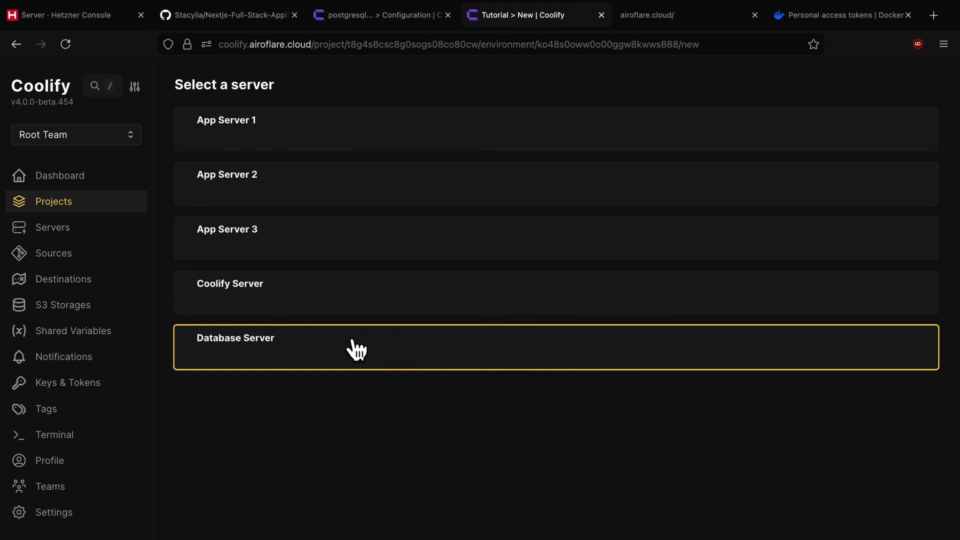
left_click(300, 136)
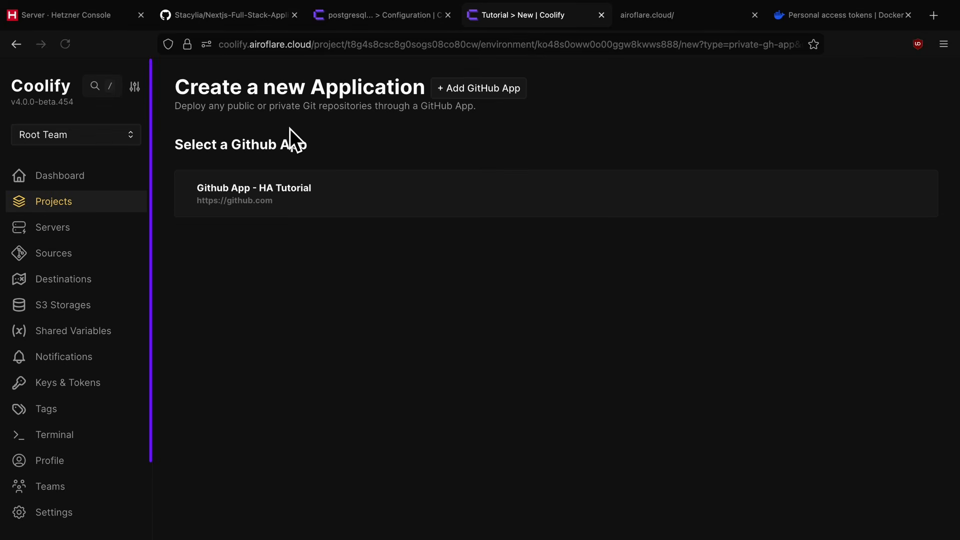
left_click(308, 216)
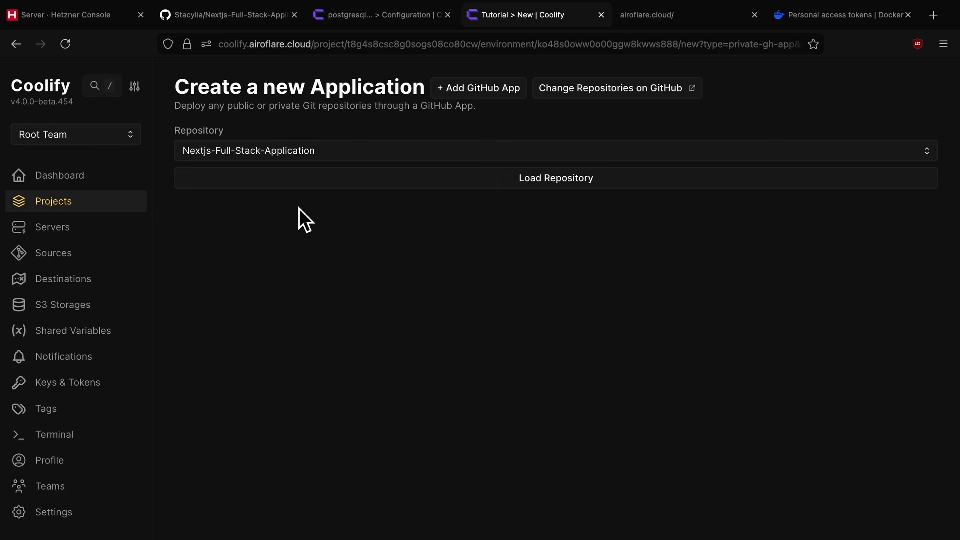
Choose the Nextjs-Full-Stack-Application repository for the new application and load it.
left_click(245, 157)
left_click(270, 152)
left_click(478, 184)
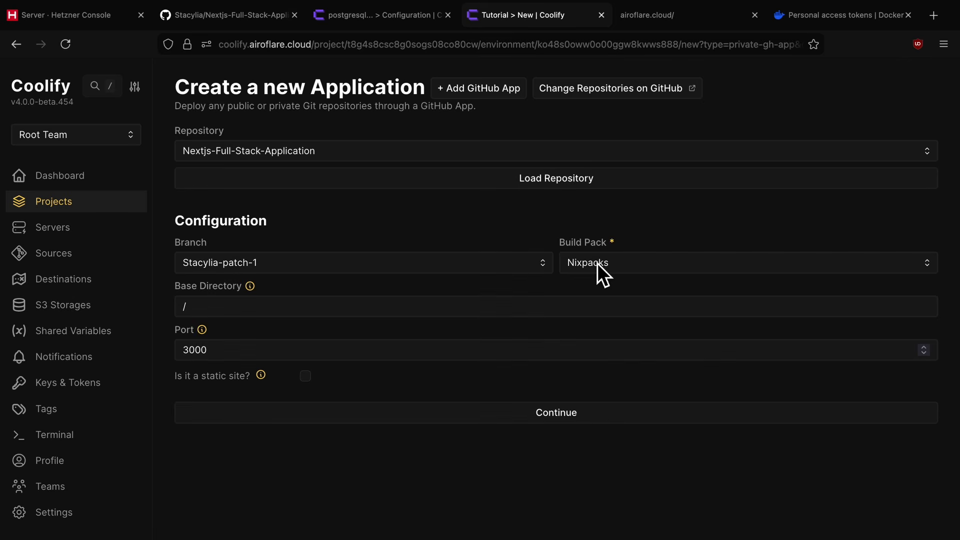
Configure the new application with the Dockerfile build pack and the main branch, and continue to create it.
left_click(619, 267)
left_click(620, 293)
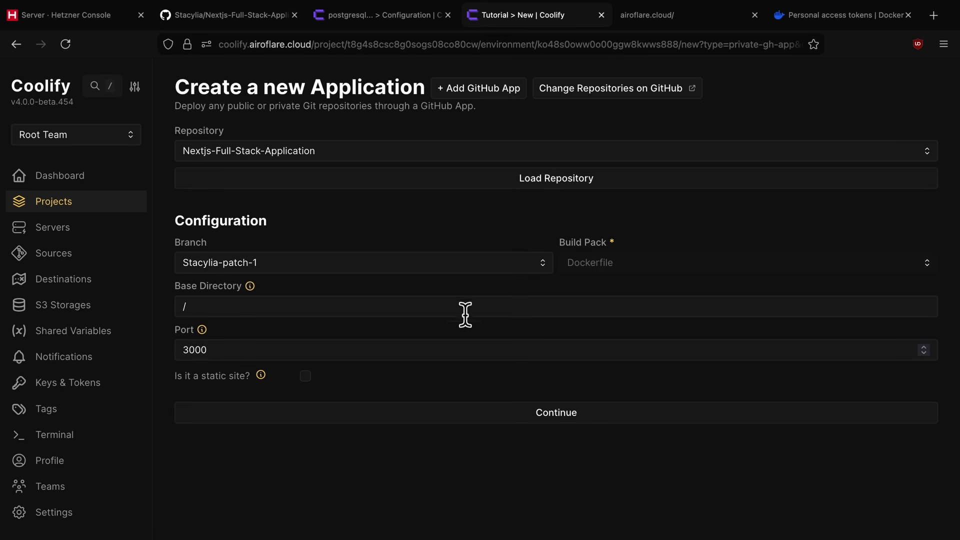
left_click(229, 312)
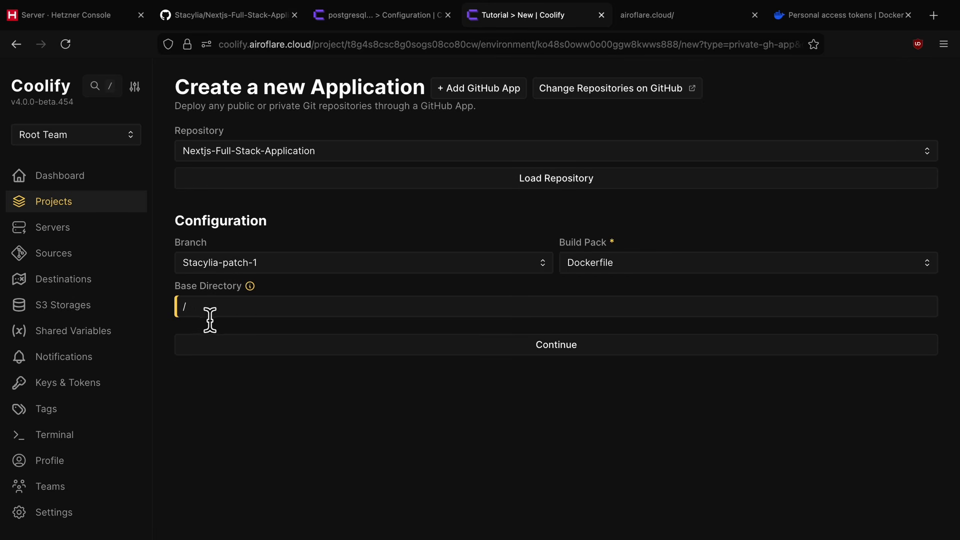
left_click(474, 264)
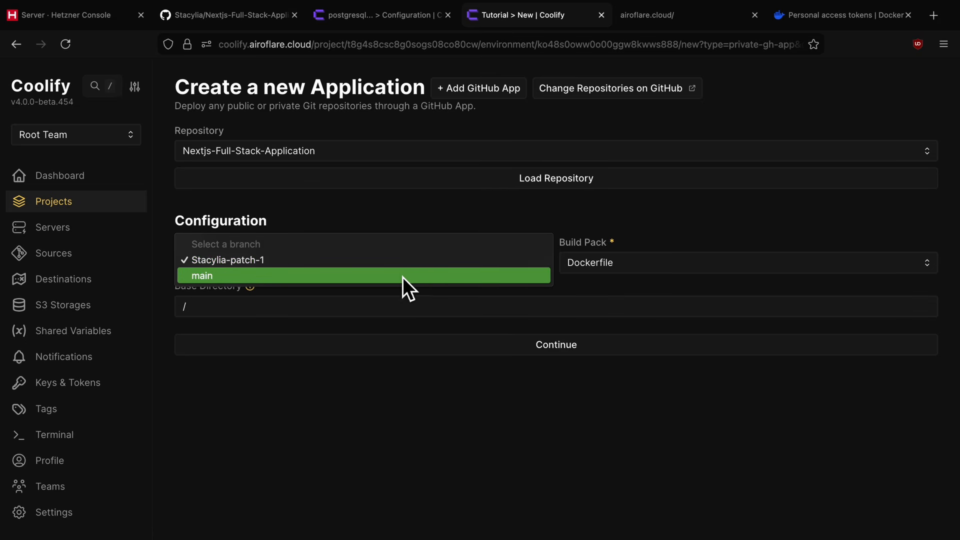
left_click(402, 277)
left_click(490, 346)
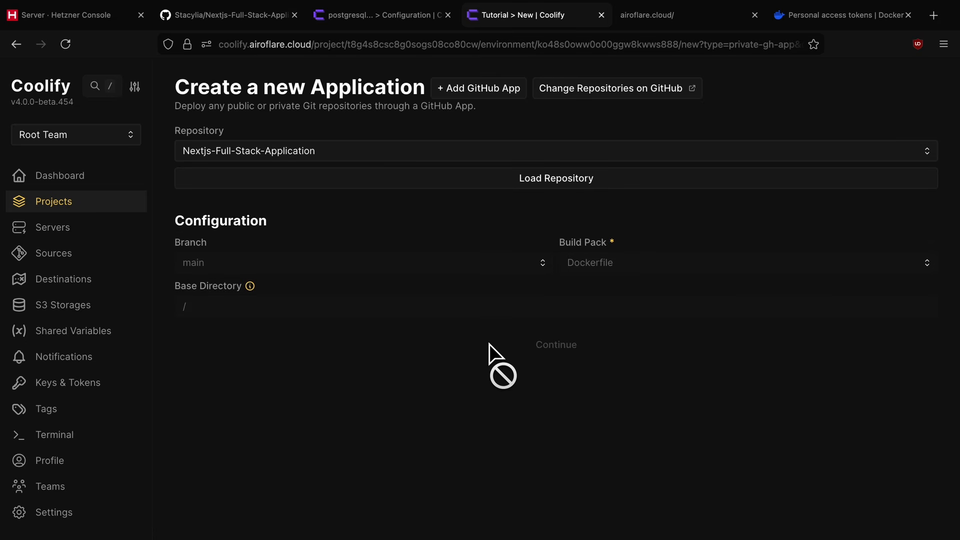
triple_click(481, 273)
type("Next")
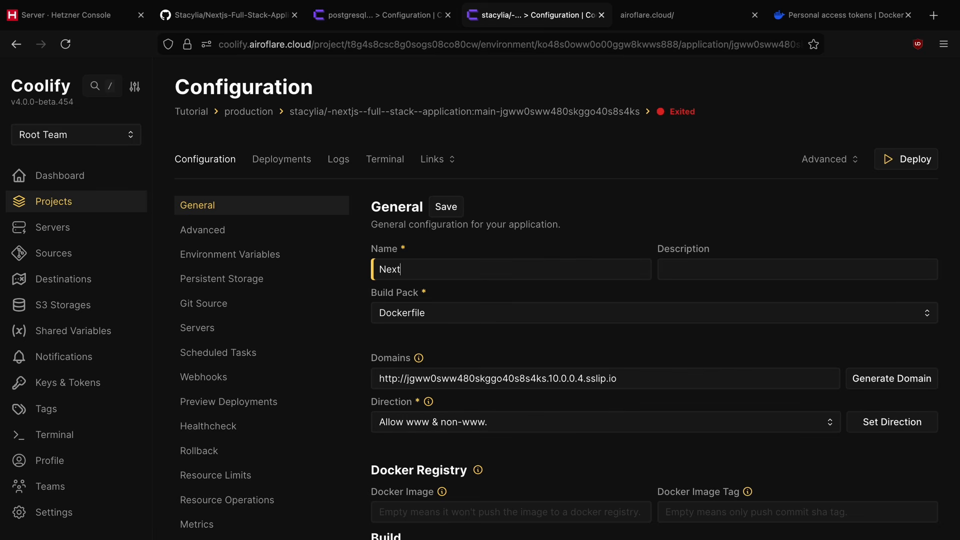
type("js App")
left_click(402, 379)
type("s")
left_click_drag(413, 391, 649, 387)
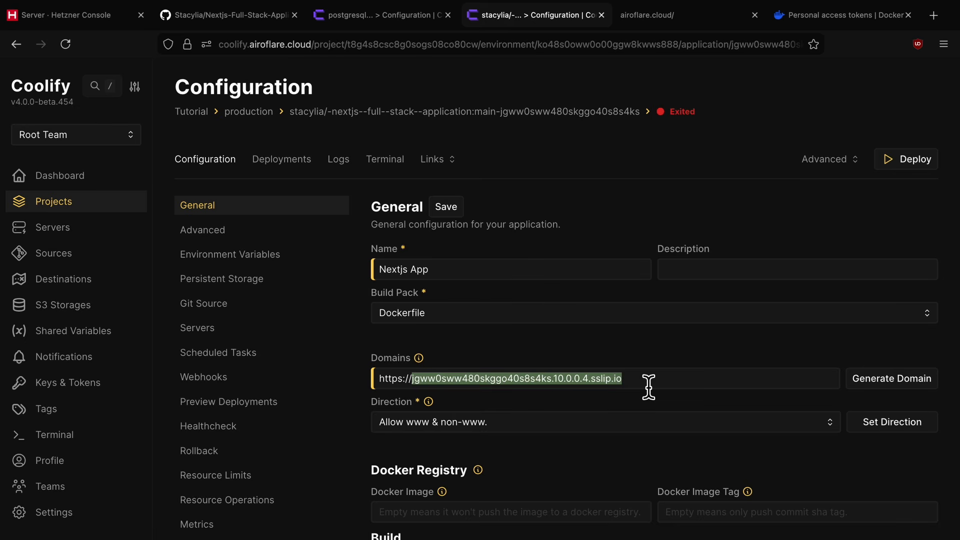
type("airoflare.cloud")
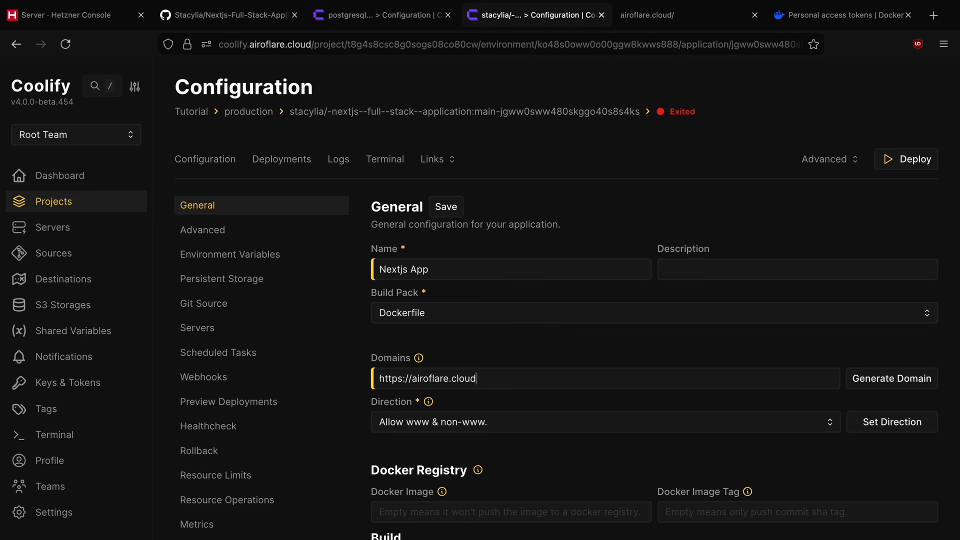
left_click(446, 207)
Switch to Docker Hub and create a private repository named tutorial for the application's Docker images.
scroll(600, 341, "down", 4)
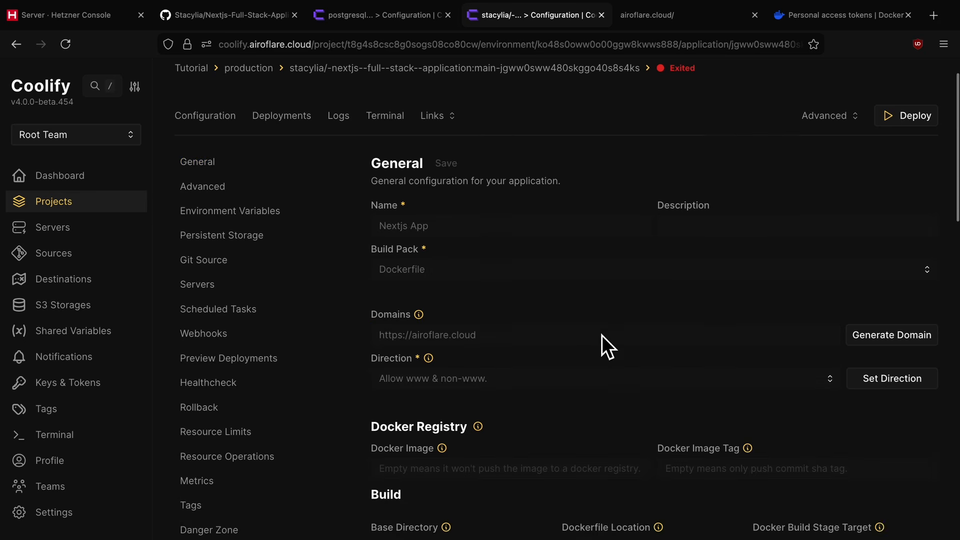
left_click(518, 306)
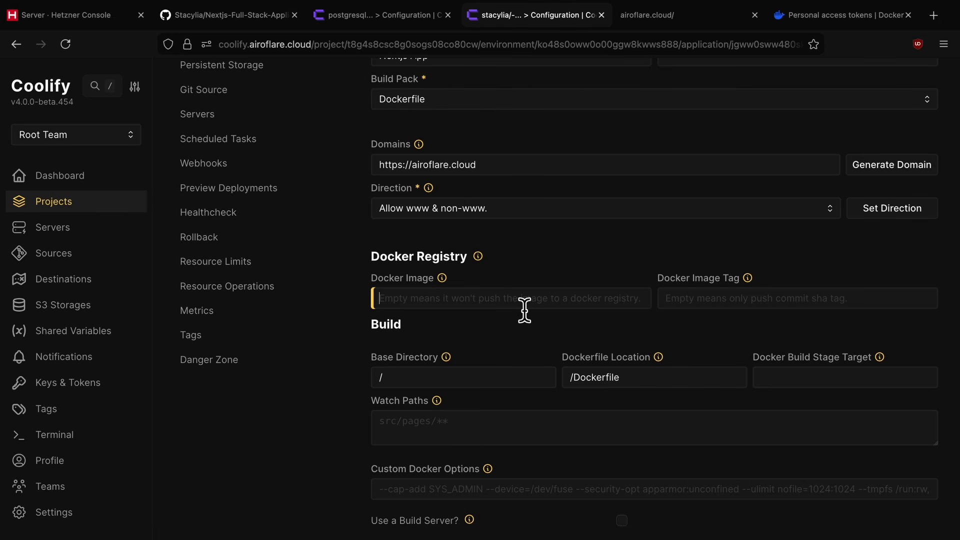
scroll(523, 308, "up", 1)
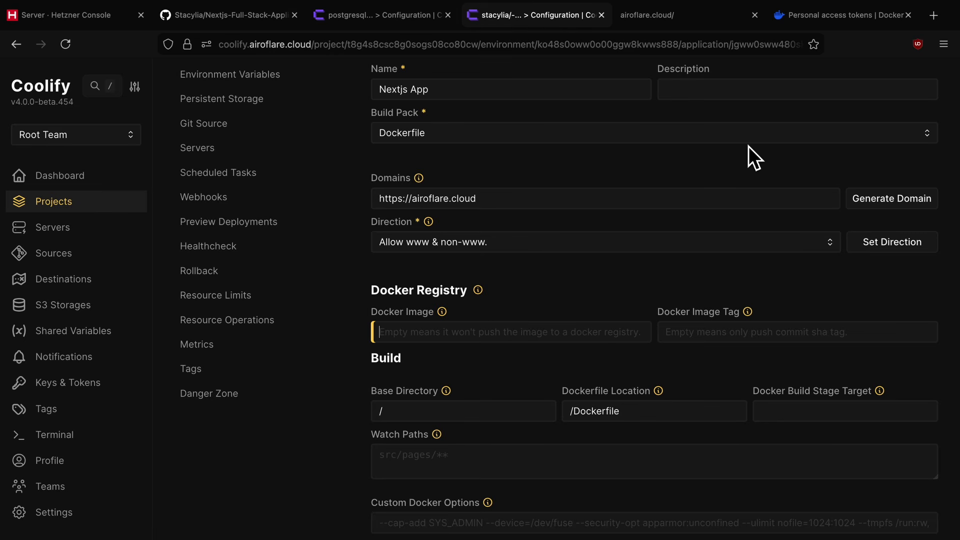
left_click(857, 25)
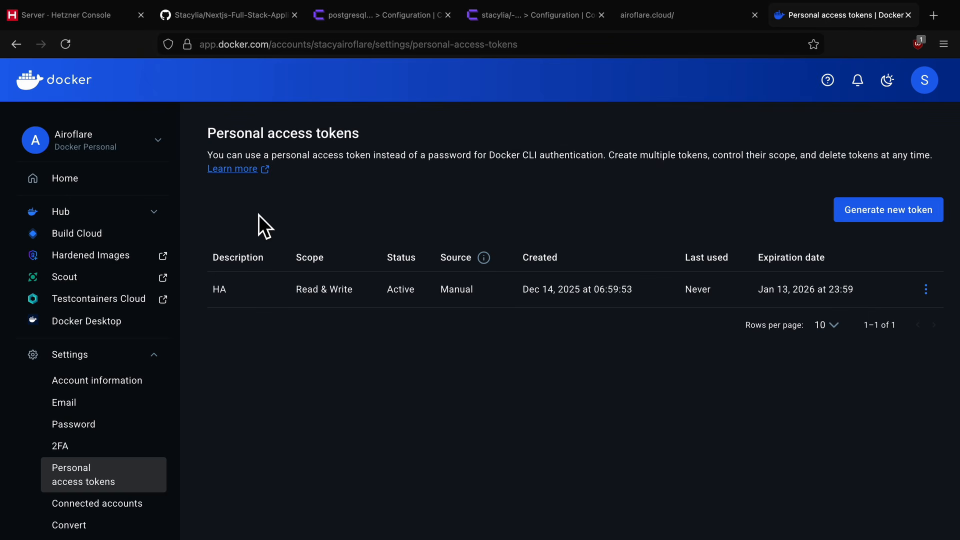
left_click(170, 220)
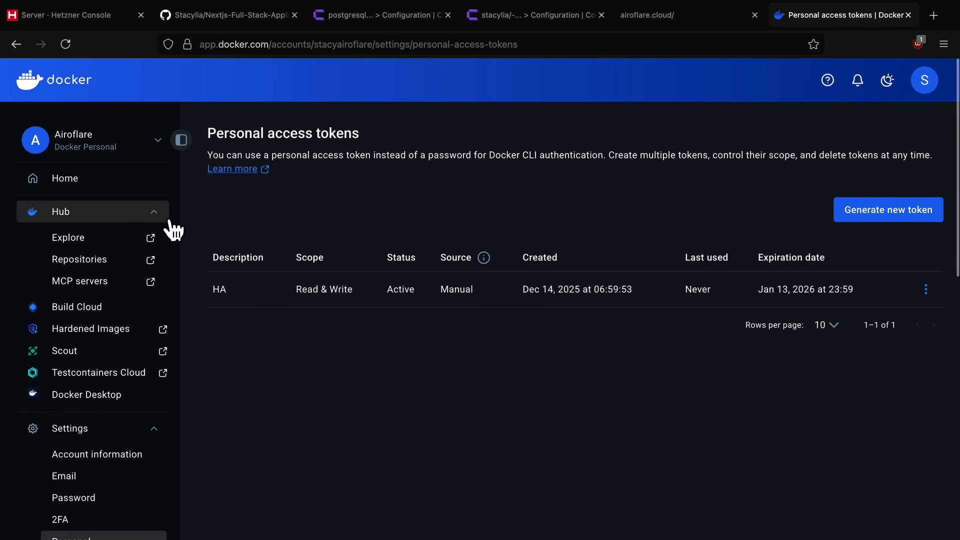
left_click(136, 261)
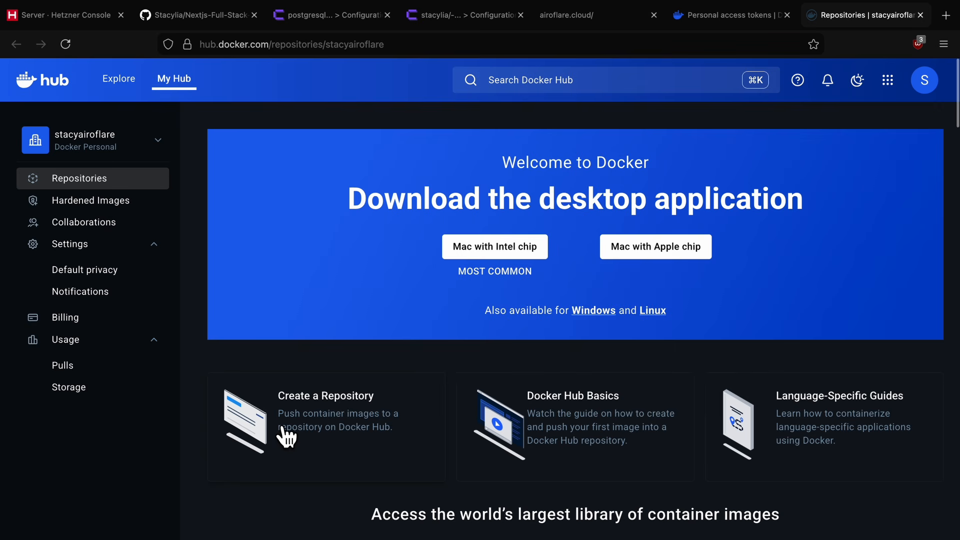
left_click(288, 431)
left_click(332, 225)
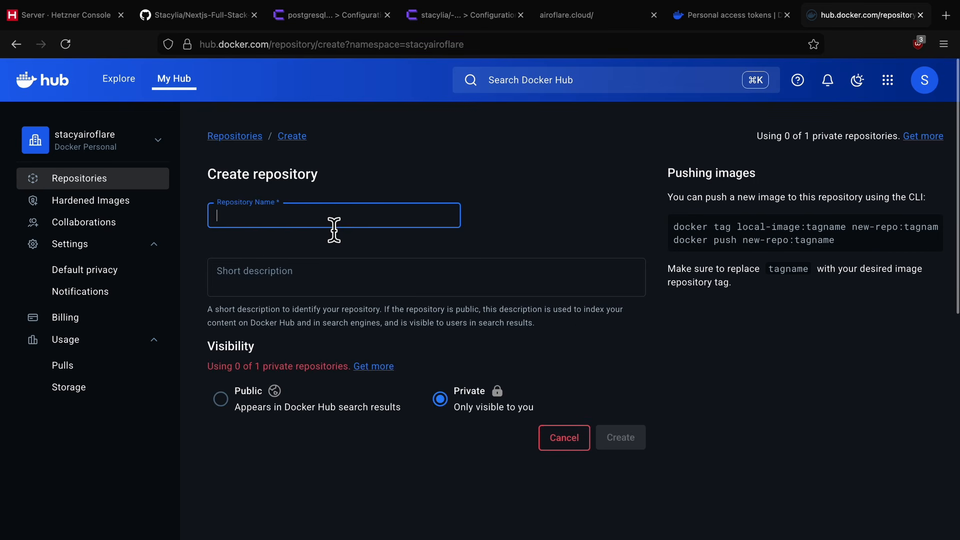
type("tutorial")
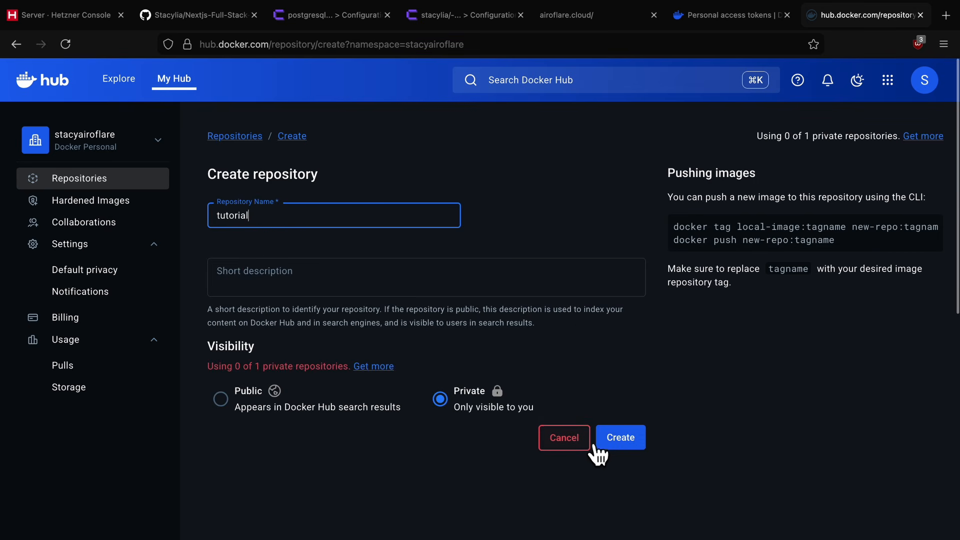
left_click(631, 447)
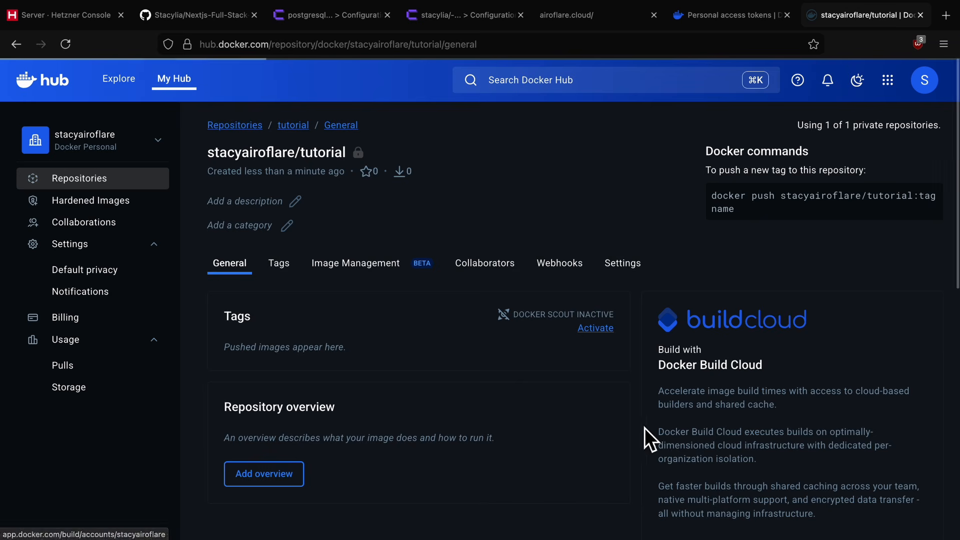
Copy the new repository's full name into Nextjs App's Docker Image setting in Coolify, set the image tag to latest, and save.
left_click_drag(349, 165, 212, 159)
key("ctrl+c")
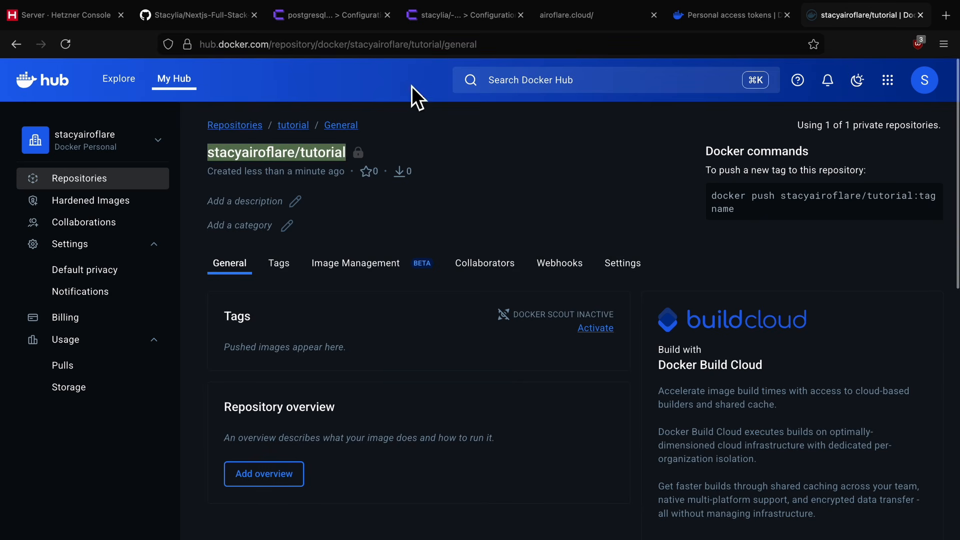
left_click(445, 16)
left_click(521, 330)
key("ctrl+v")
left_click(715, 333)
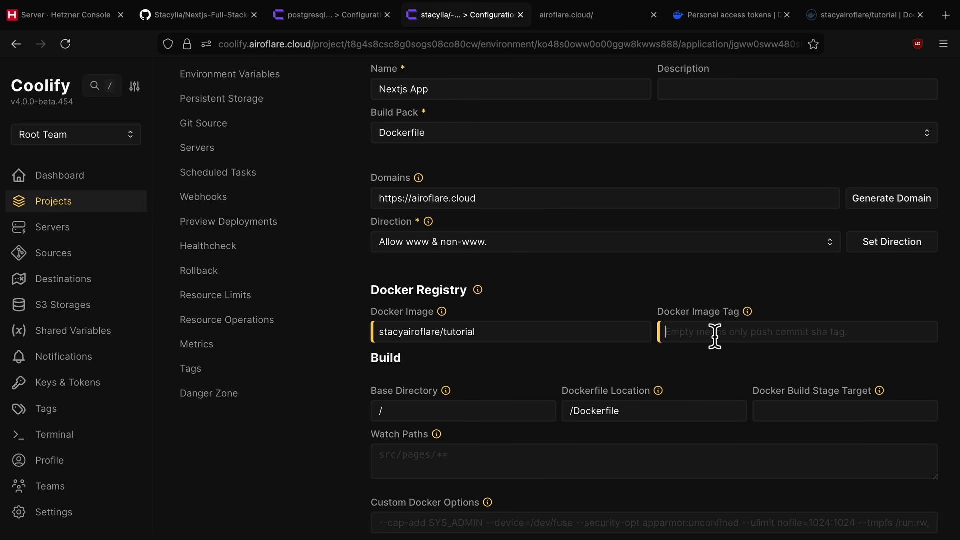
type("latest")
scroll(643, 316, "up", 3)
left_click(446, 106)
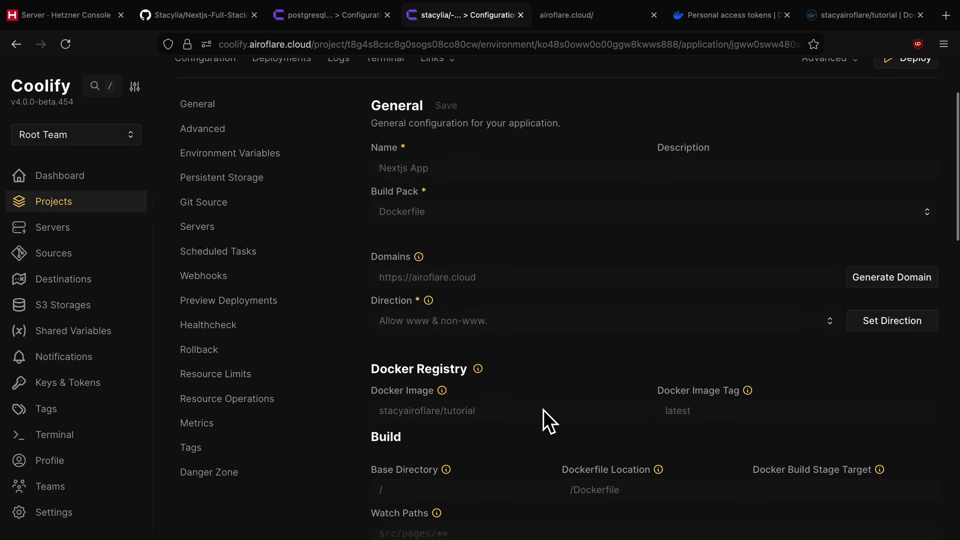
Open Nextjs App's environment variables, and reveal and copy the internal Postgres URL from the Database resource's configuration.
scroll(497, 405, "down", 1)
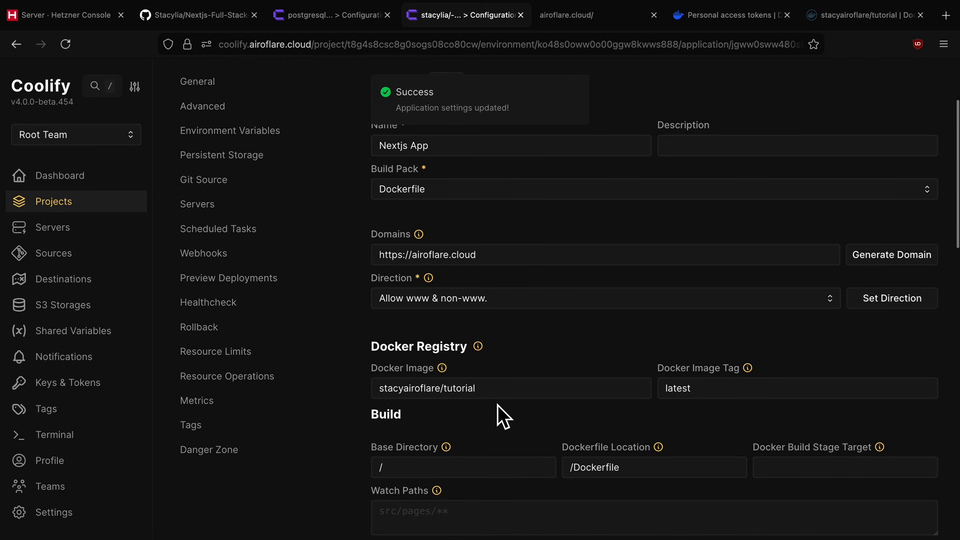
scroll(497, 405, "up", 2)
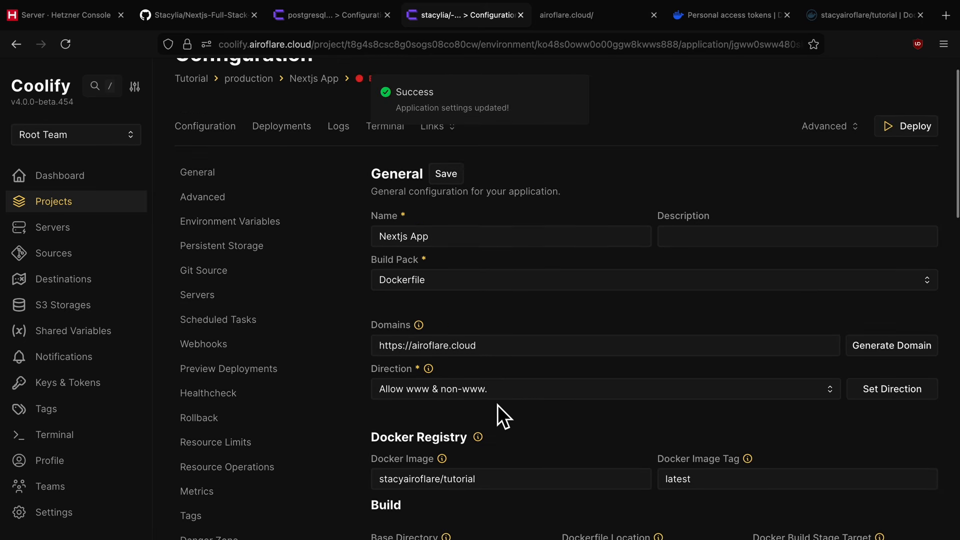
scroll(498, 405, "up", 1)
left_click(300, 246)
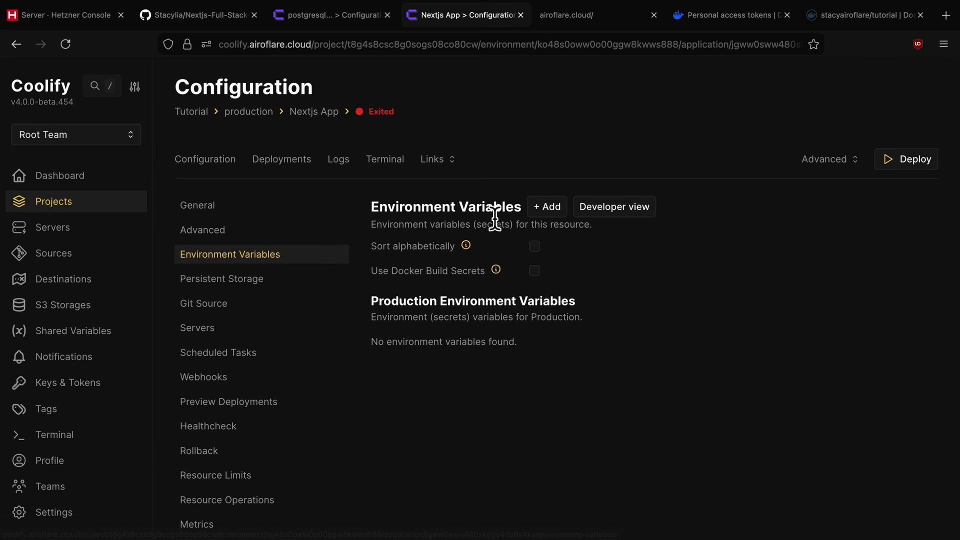
left_click(361, 23)
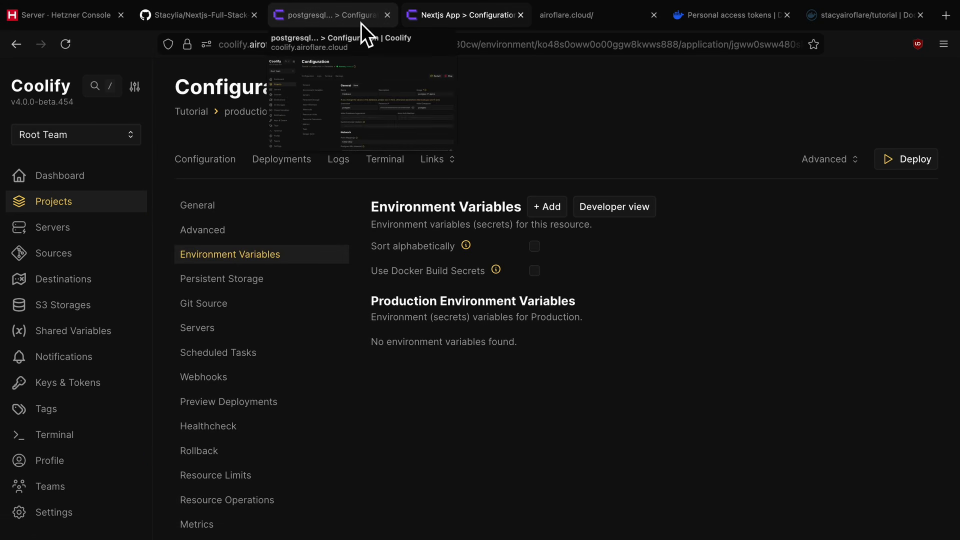
scroll(662, 320, "down", 4)
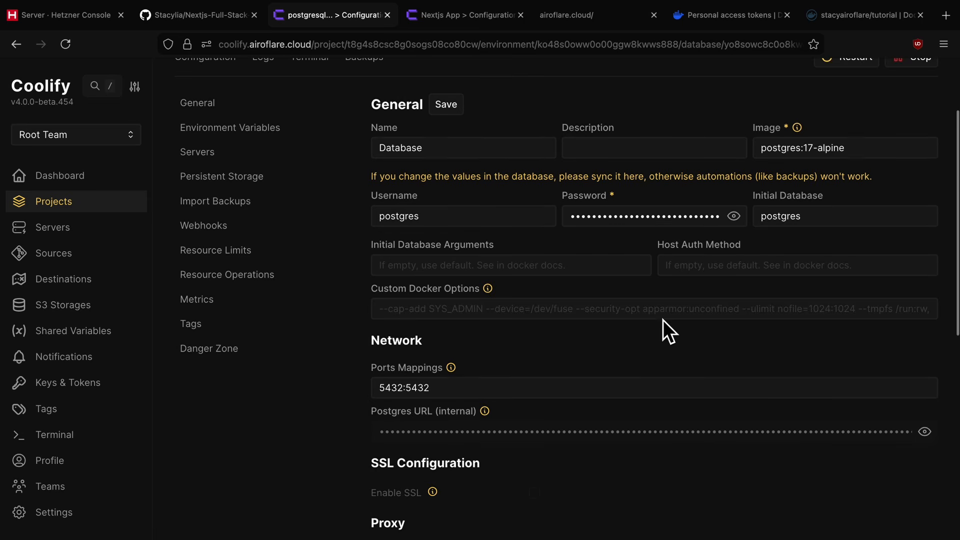
left_click(927, 334)
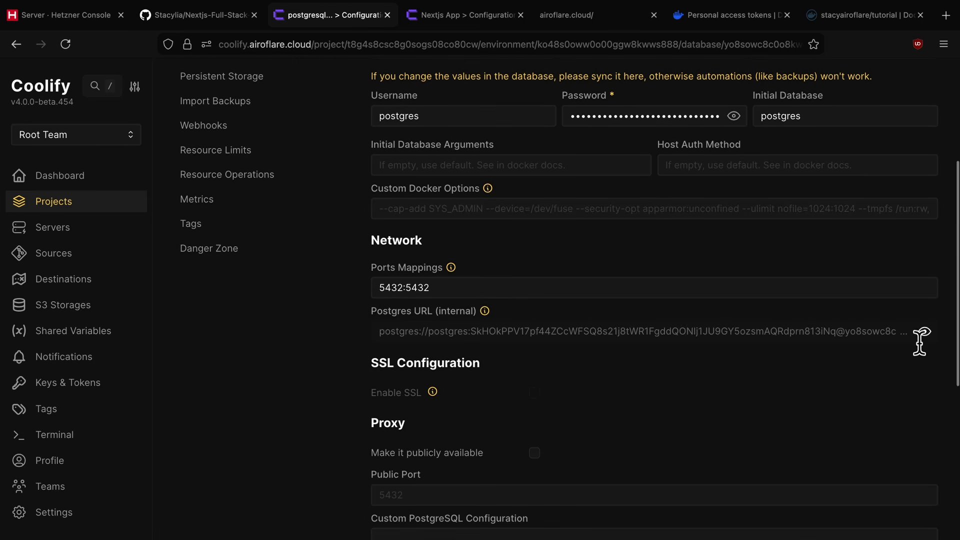
double_click(622, 344)
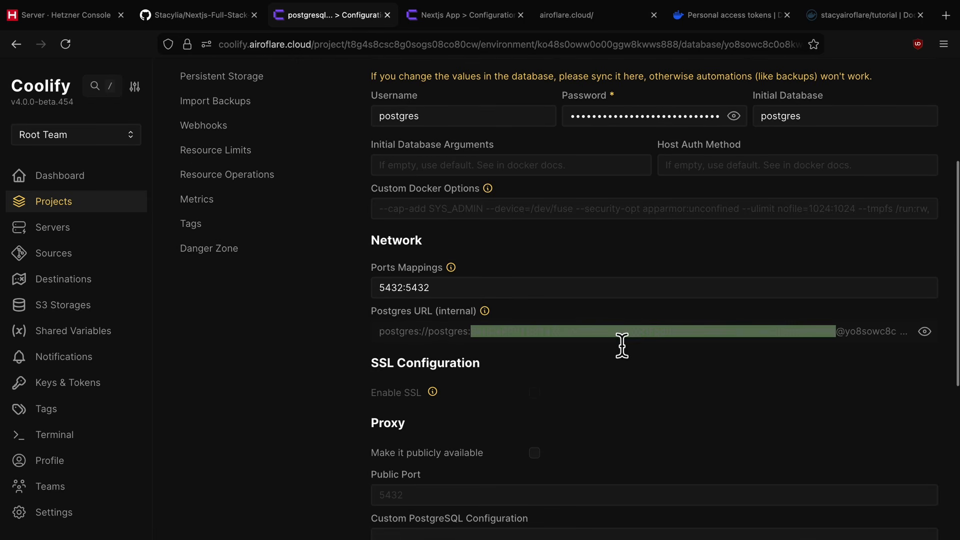
triple_click(624, 345)
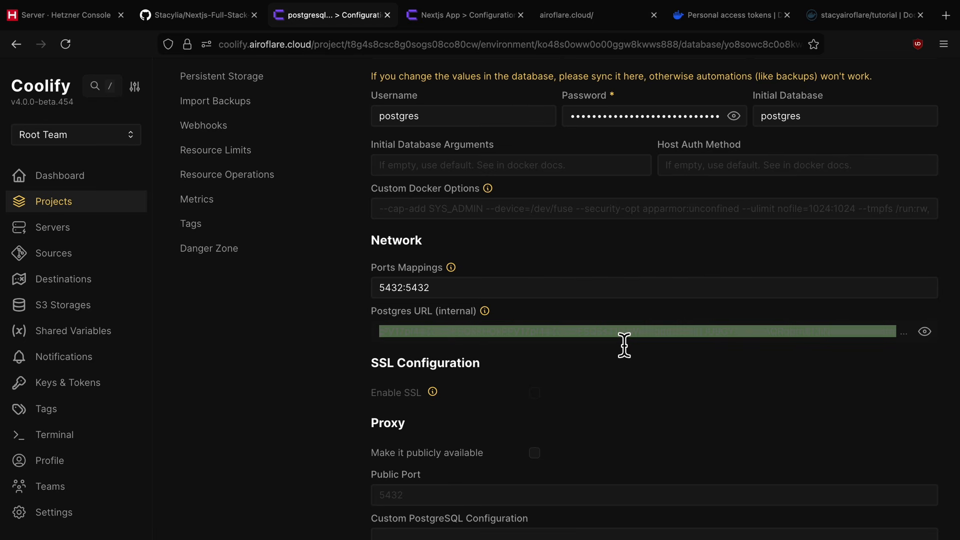
left_click(635, 368)
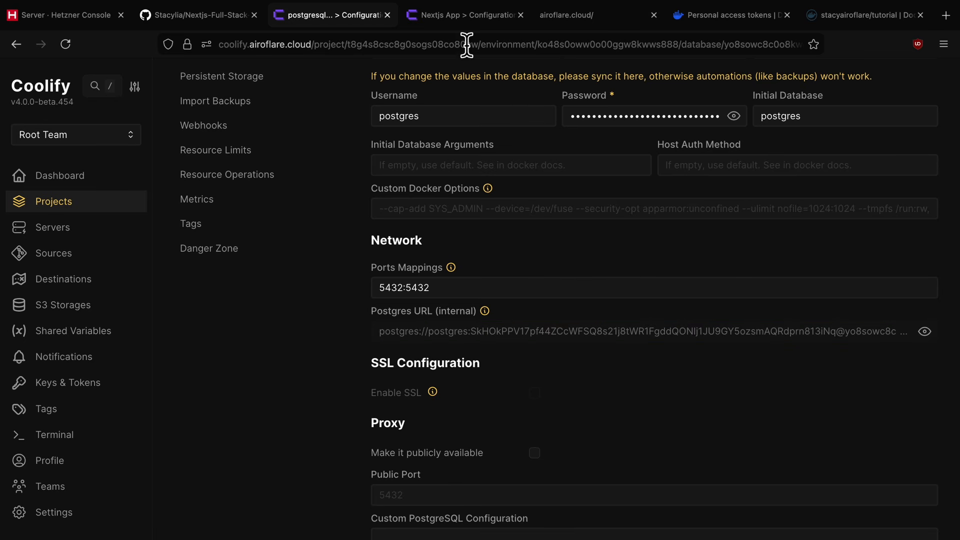
Start a new environment variable for Nextjs App named DATABASE_URL and paste the copied Postgres connection URL as its value.
left_click(462, 22)
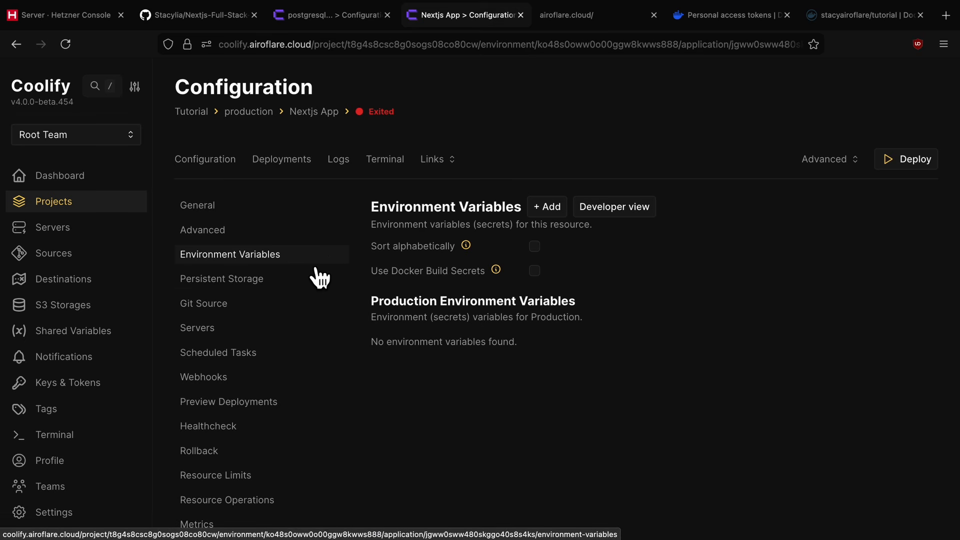
left_click(547, 206)
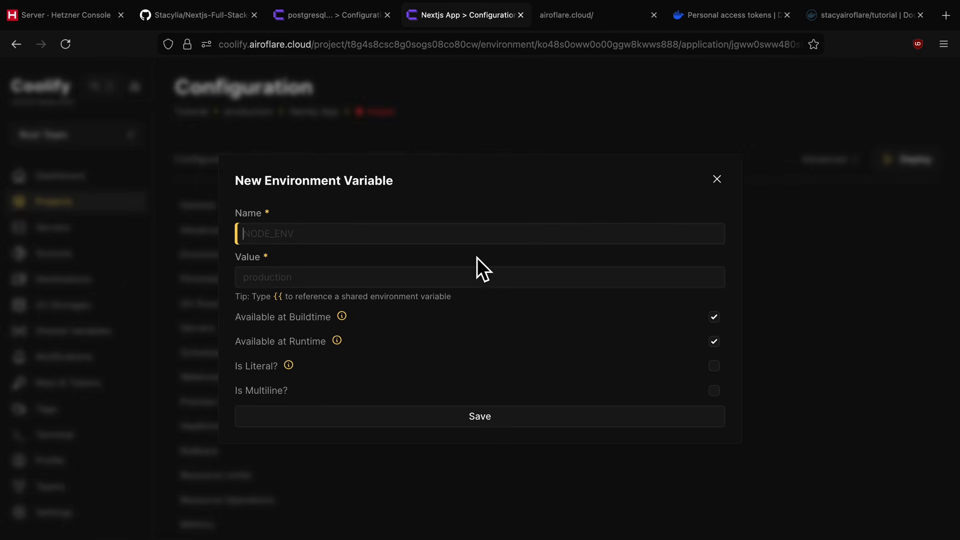
type("DATABASE_URL")
left_click(461, 277)
key("ctrl+v")
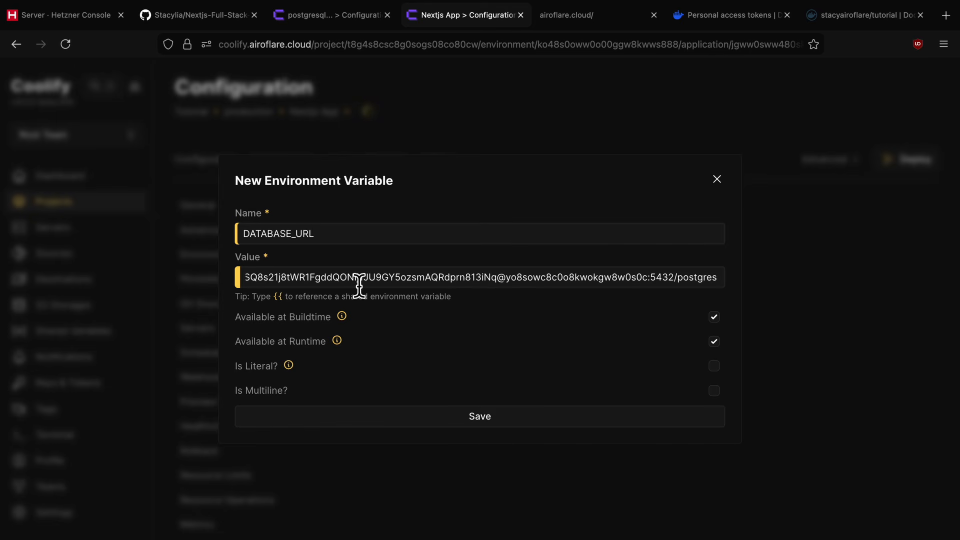
Replace the host in the DATABASE_URL value with Database-Server's private IP 10.0.0.7, copied from Hetzner Console.
double_click(504, 294)
double_click(562, 289)
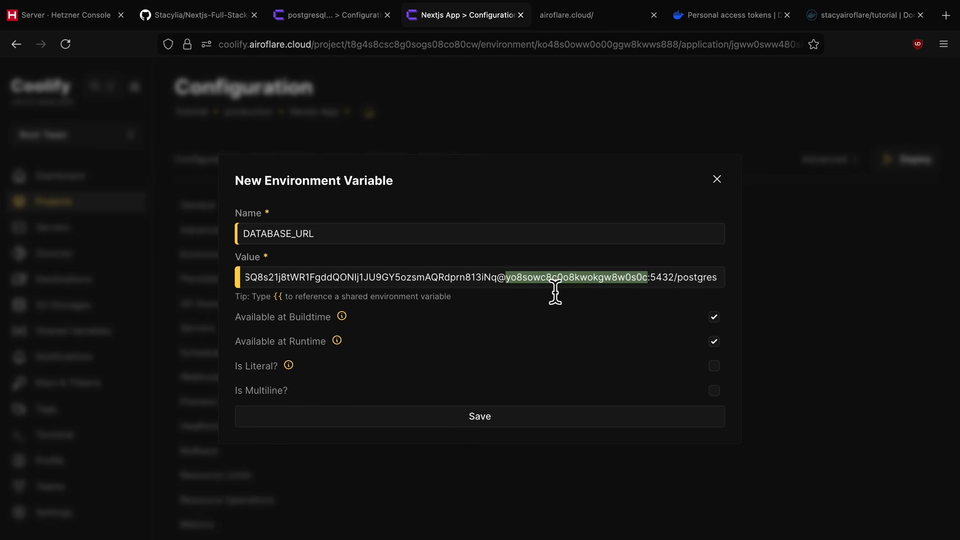
left_click(71, 21)
left_click(460, 409)
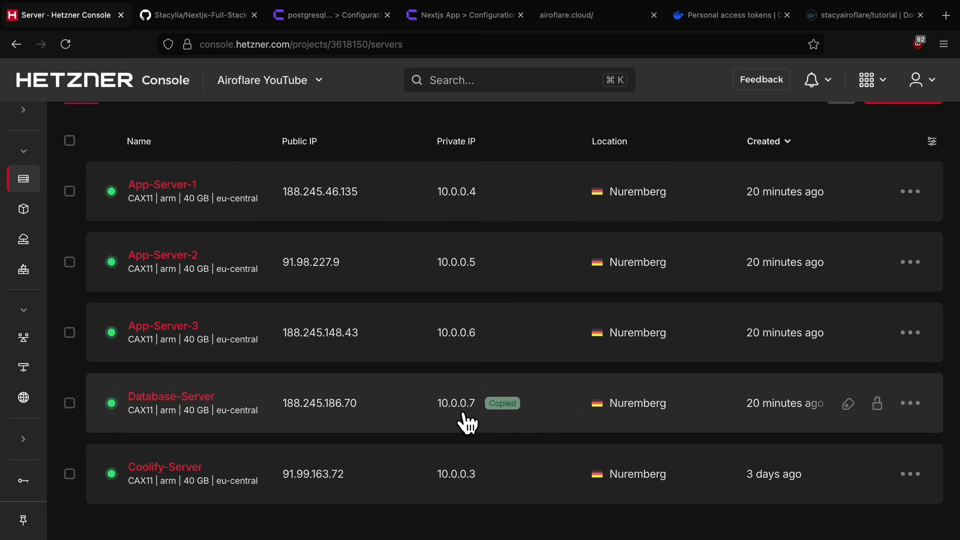
left_click(479, 411)
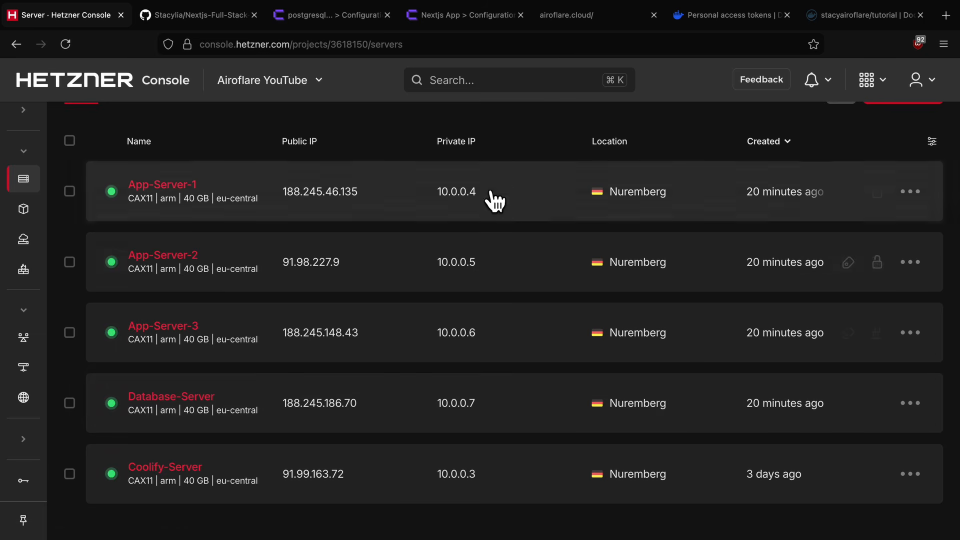
left_click(448, 28)
key("ctrl+v")
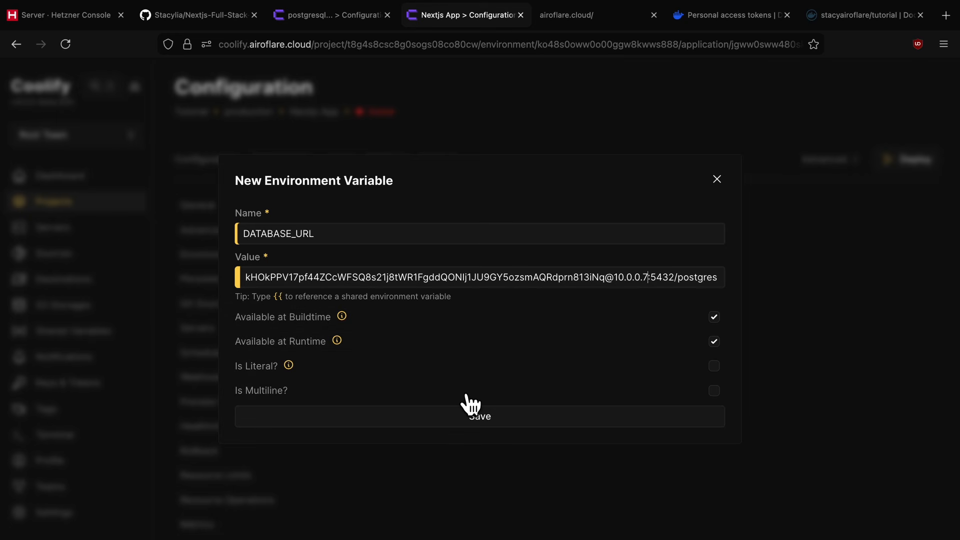
Save the new DATABASE_URL environment variable for Nextjs App and close the variable form.
left_click(483, 424)
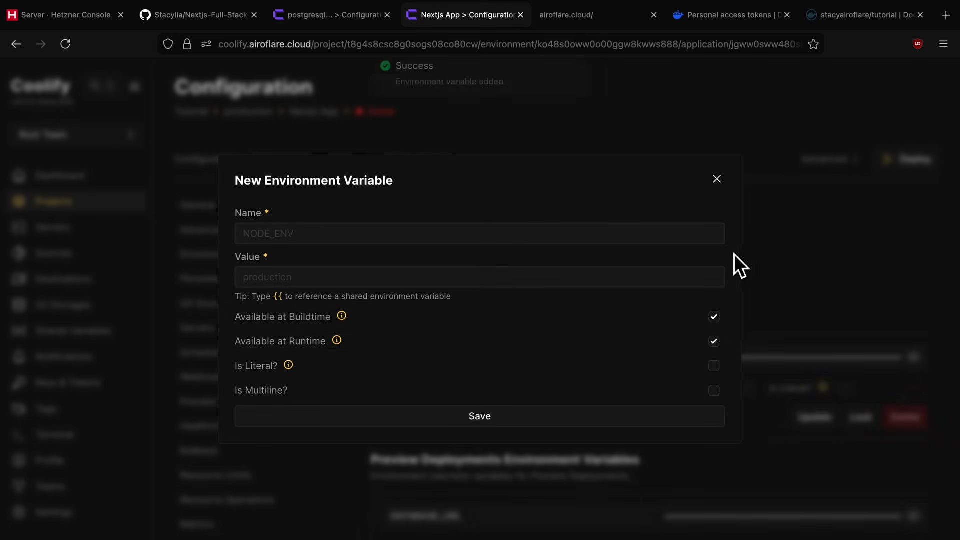
left_click(718, 180)
scroll(599, 308, "down", 1)
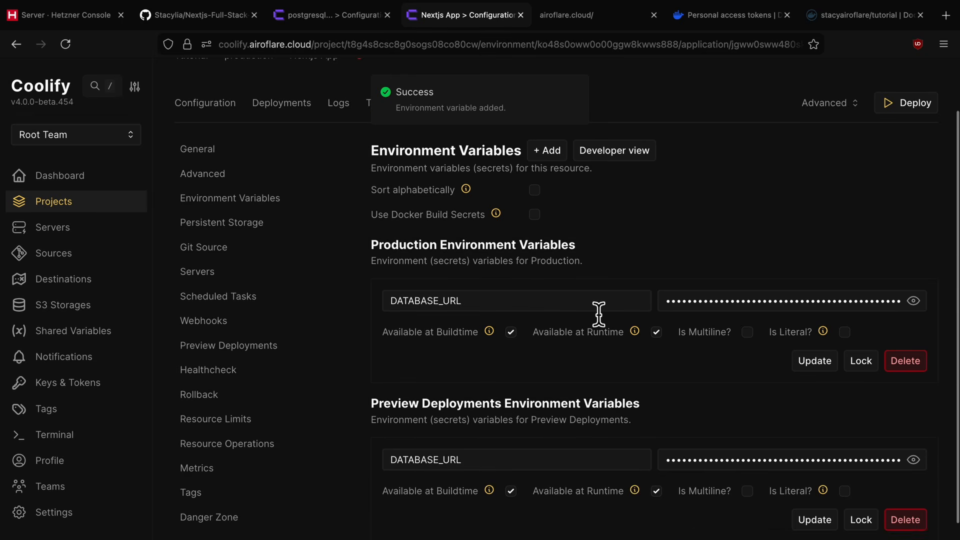
scroll(595, 306, "up", 1)
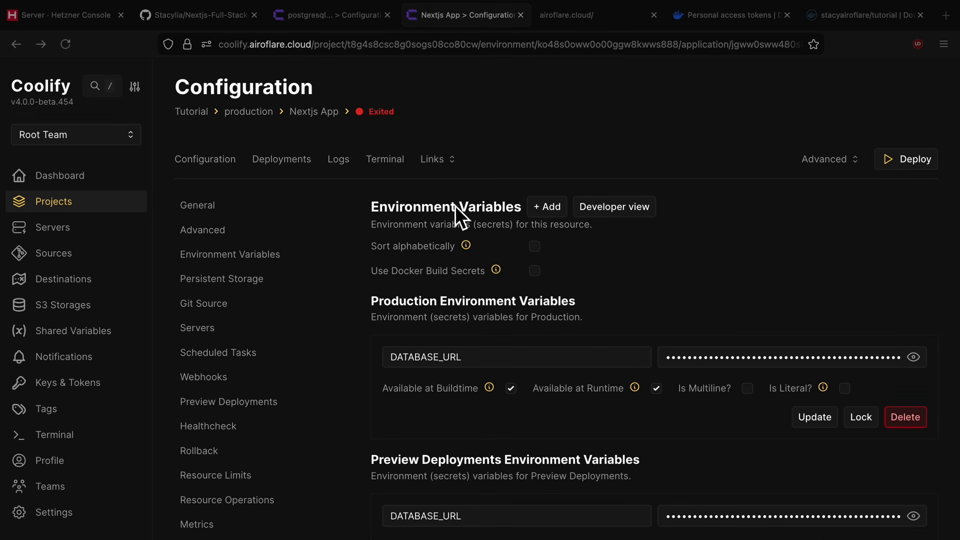
left_click(497, 161)
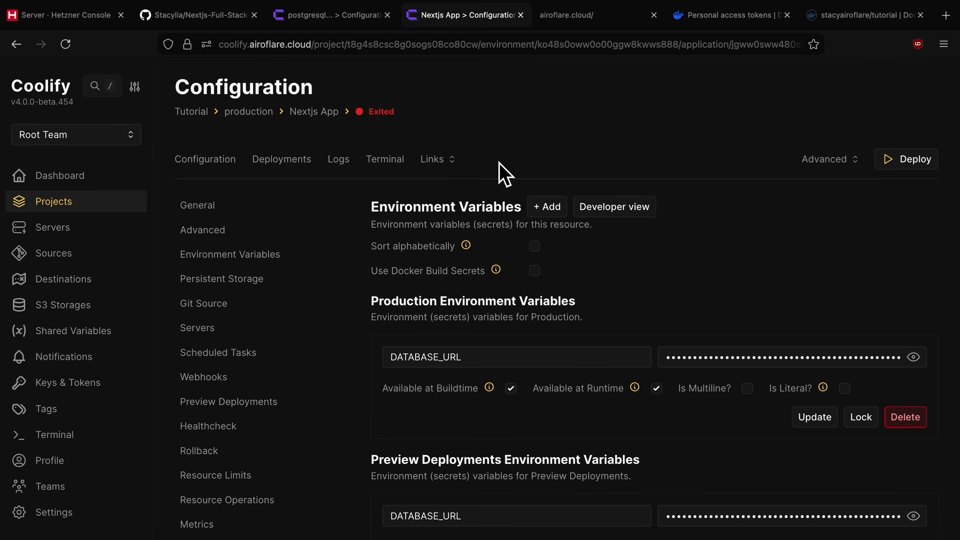
Set the port mapping to 3000:3000 in Nextjs App's general network configuration and save the settings.
left_click(236, 215)
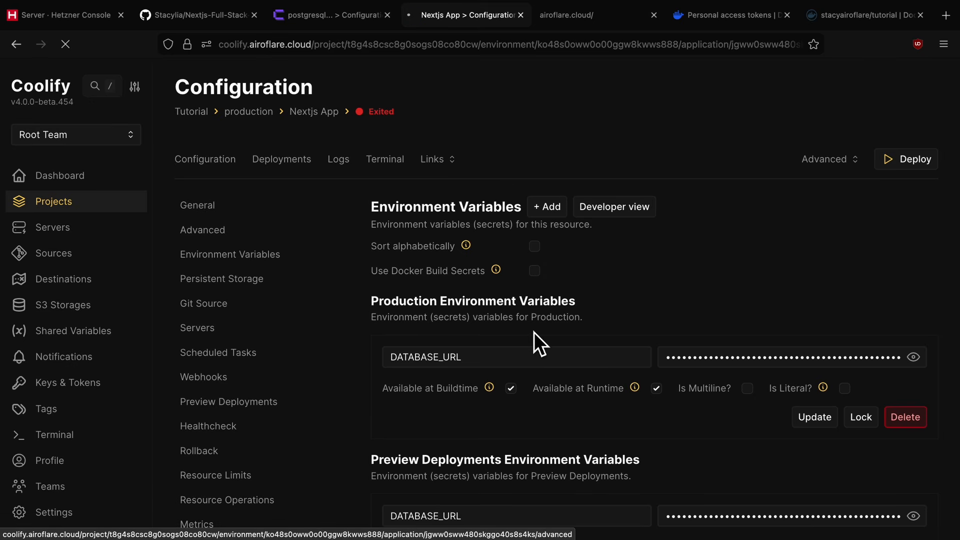
scroll(536, 340, "down", 10)
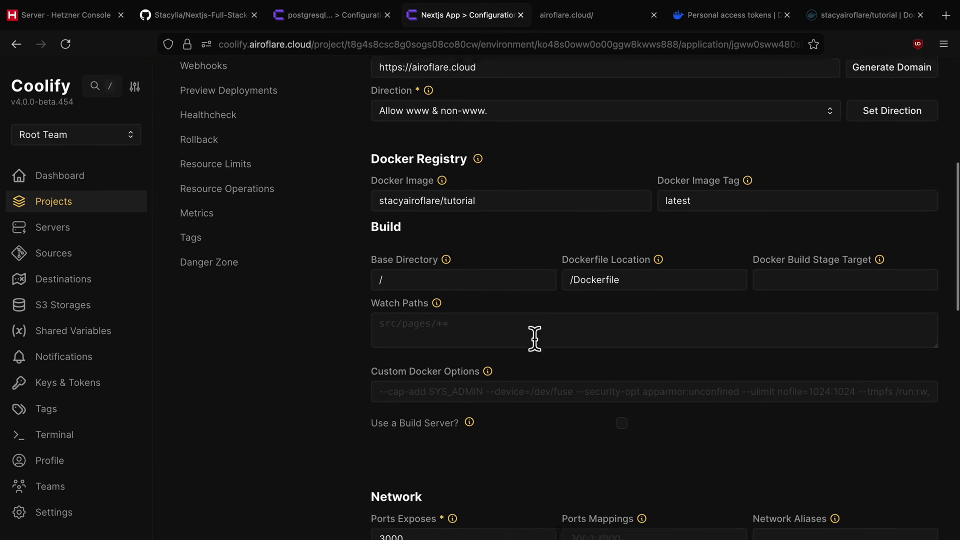
left_click(607, 392)
left_click(420, 393)
double_click(399, 393)
left_click(604, 387)
key("ctrl+v")
type(":")
key("ctrl+v")
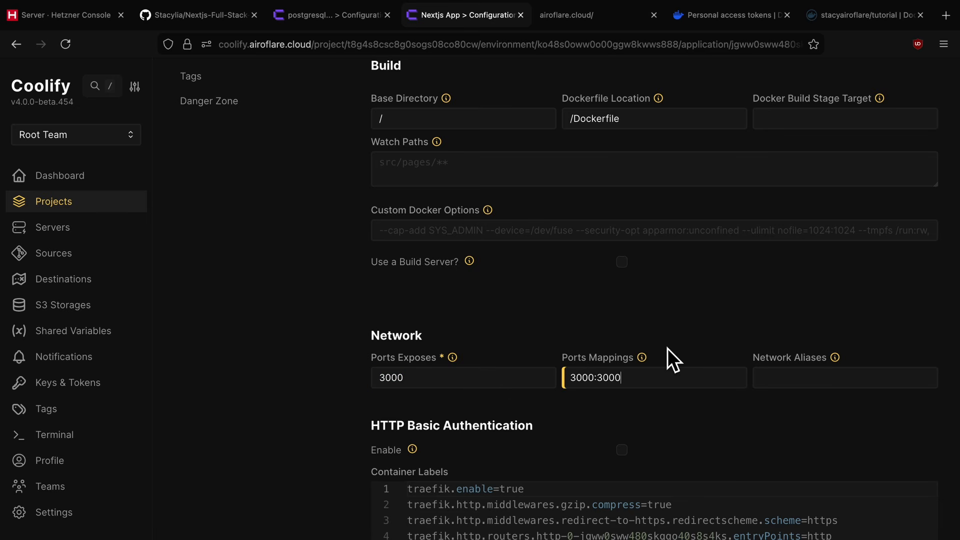
scroll(668, 350, "up", 8)
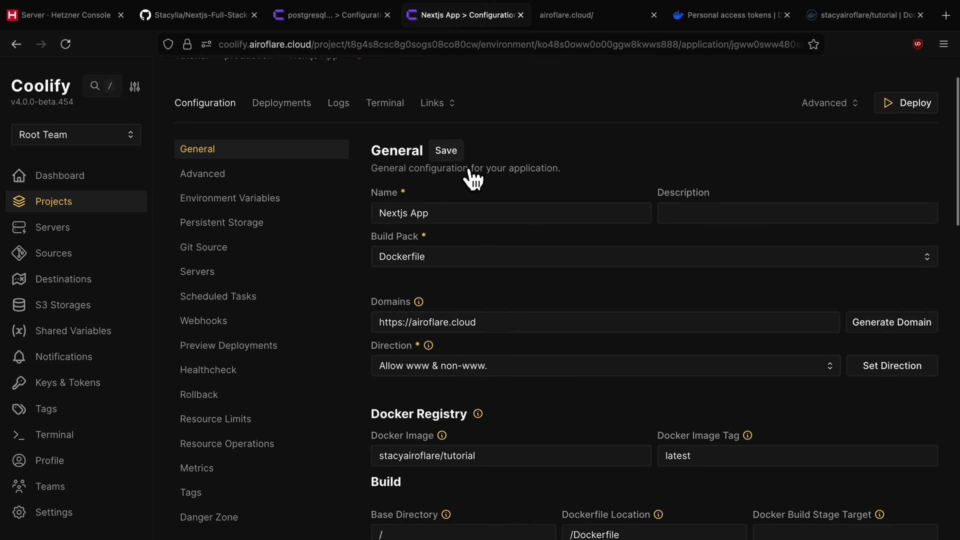
left_click(455, 152)
scroll(581, 307, "down", 3)
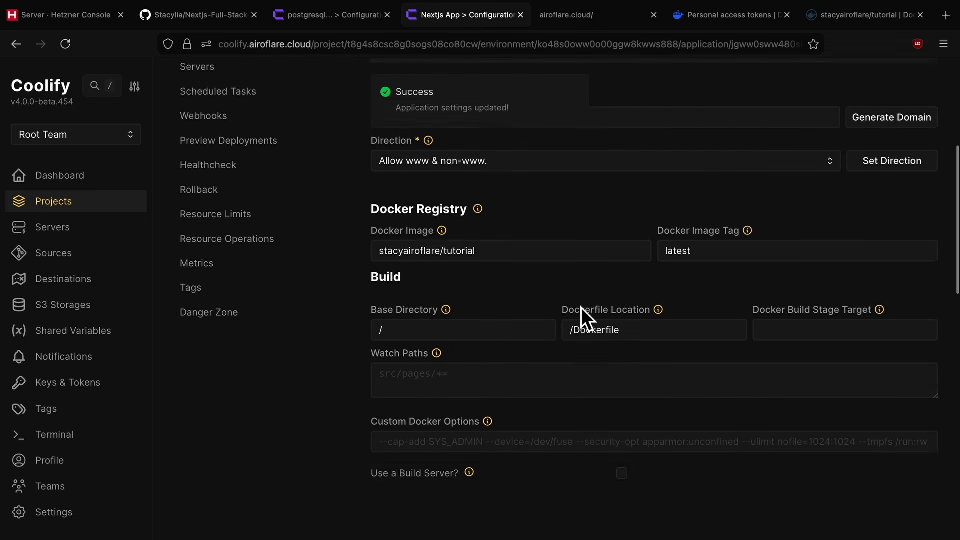
scroll(581, 307, "down", 3)
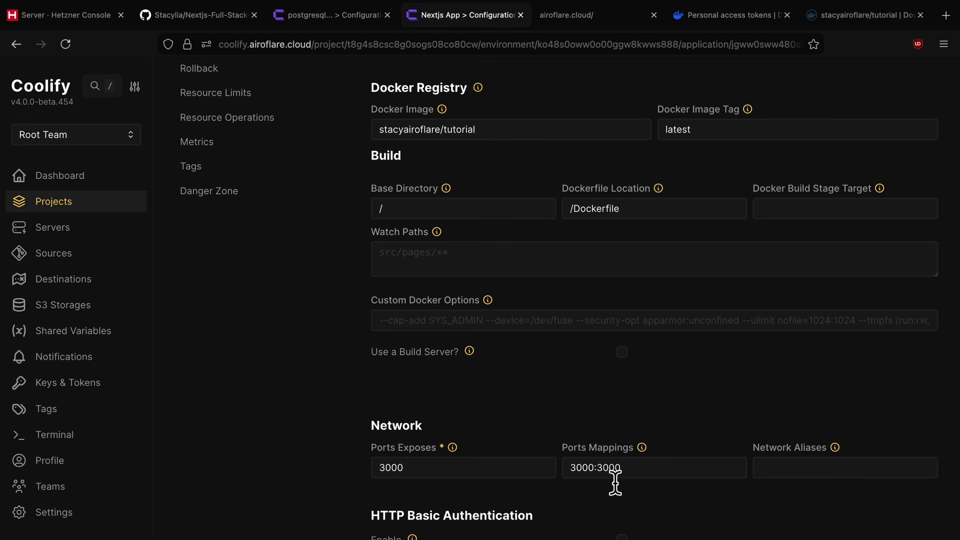
scroll(470, 404, "up", 1)
scroll(471, 404, "up", 5)
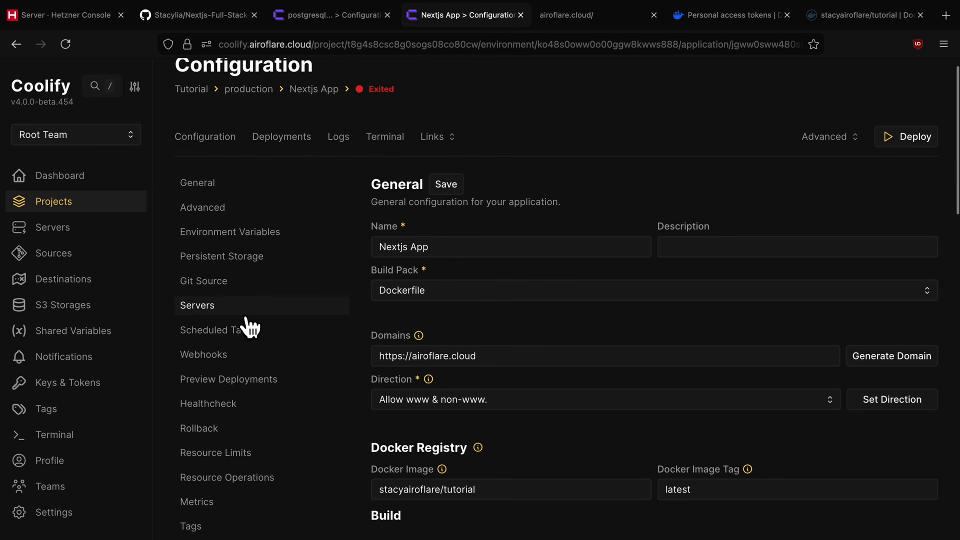
left_click(220, 319)
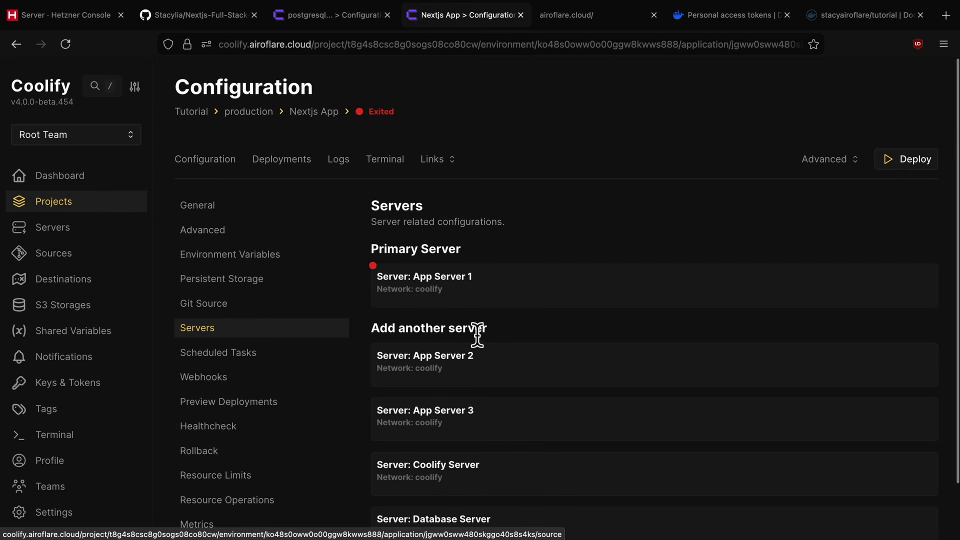
left_click(550, 398)
left_click(568, 504)
scroll(681, 295, "down", 1)
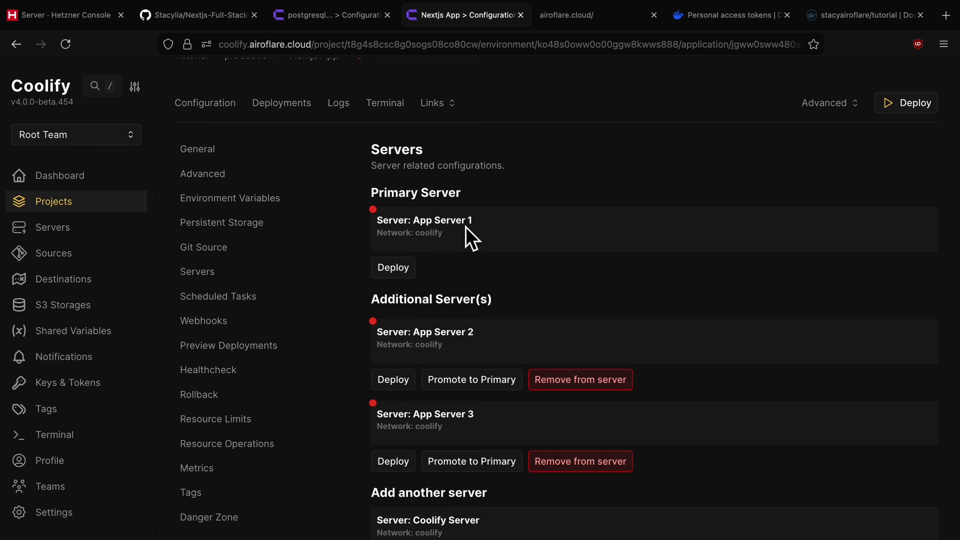
Deploy Nextjs App and display its deployment log without timestamps and with debug output.
scroll(580, 262, "up", 1)
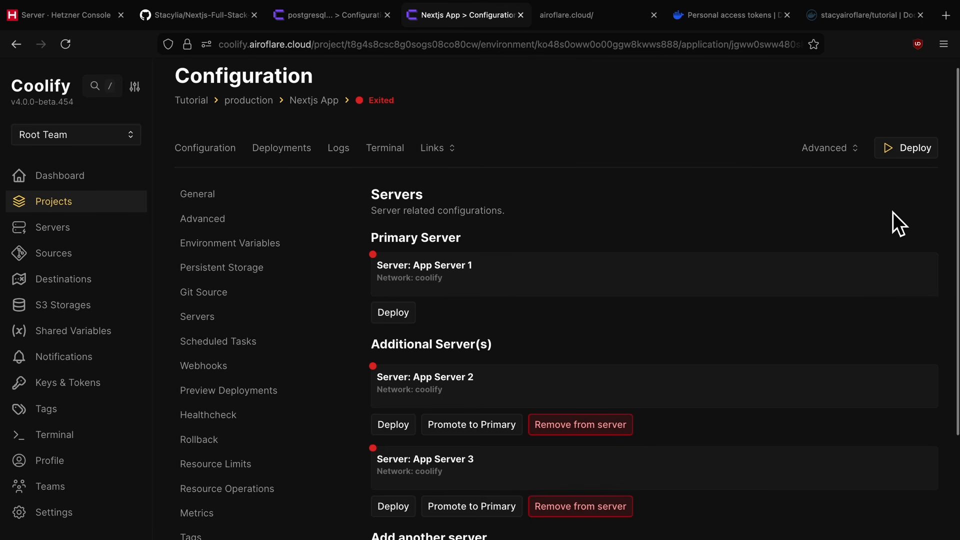
left_click(912, 156)
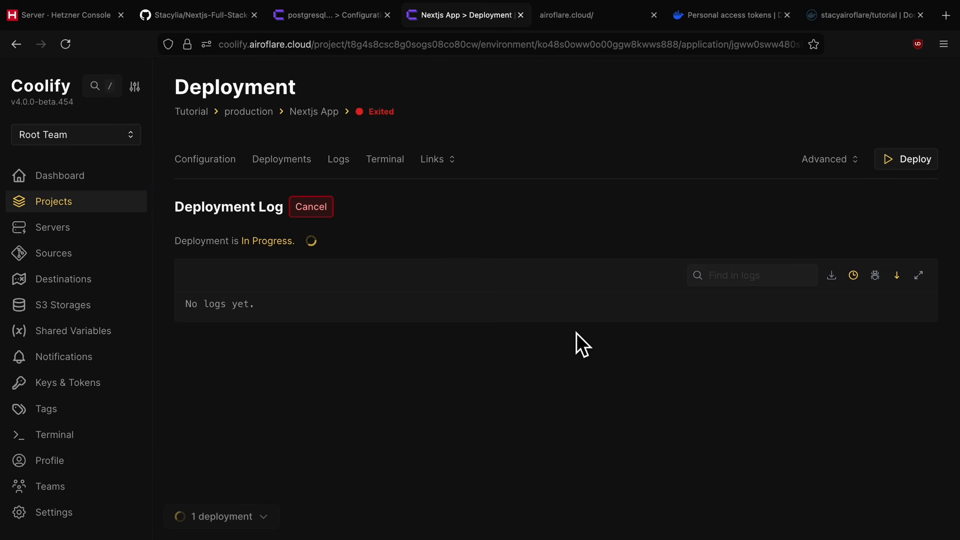
mouse_move(825, 316)
left_mouse_down()
mouse_move(730, 318)
mouse_move(821, 315)
left_mouse_up()
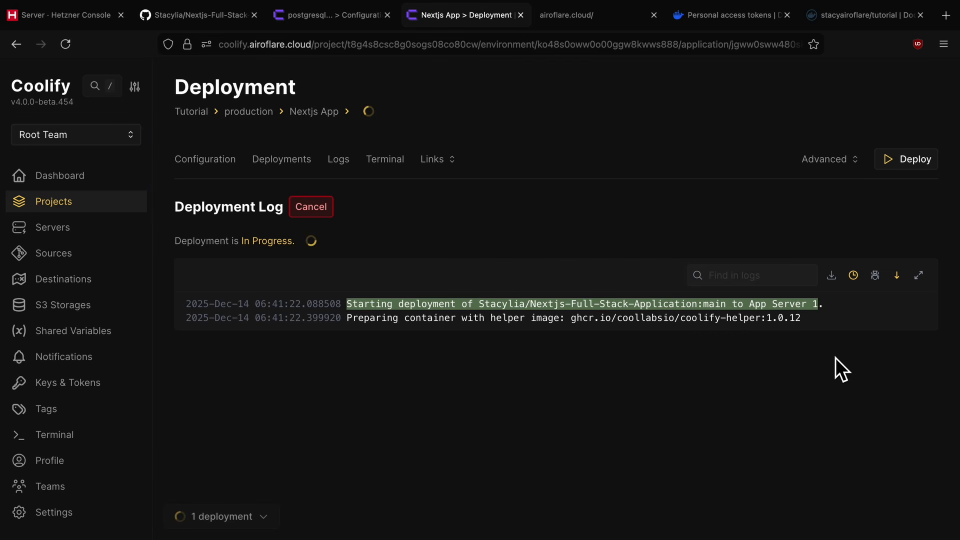
left_click(859, 280)
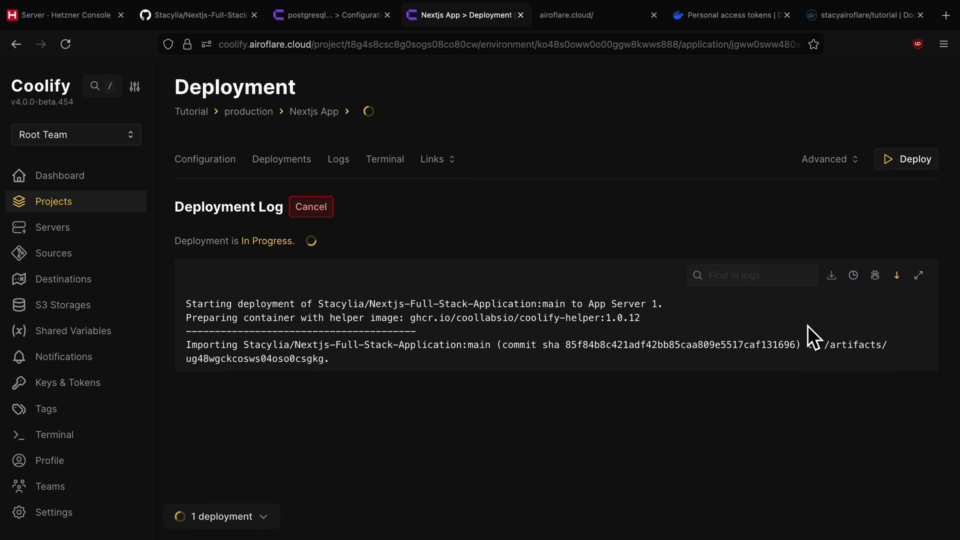
left_click(876, 279)
scroll(487, 270, "down", 2)
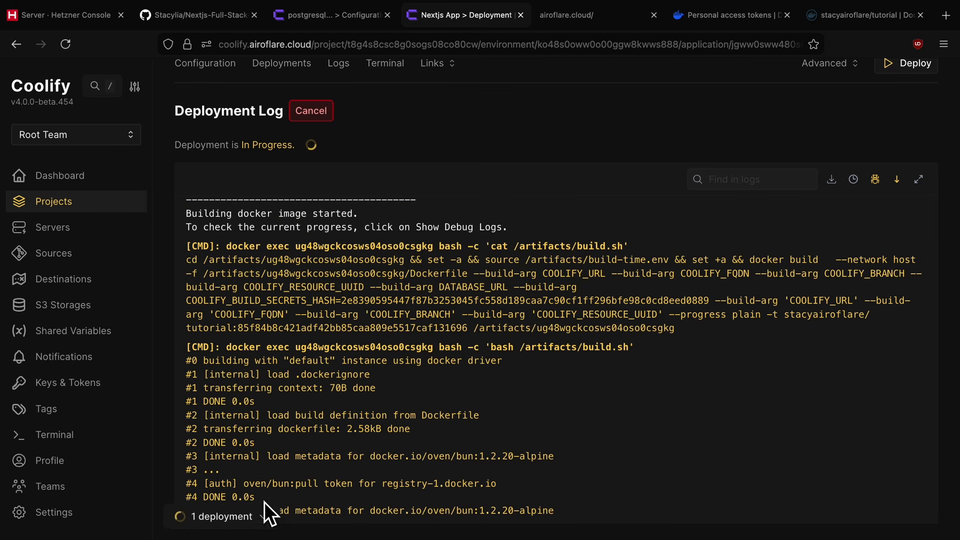
Open the running App Server 1 deployment and follow its Docker image build in the debug logs, including in full-screen view.
left_click(261, 518)
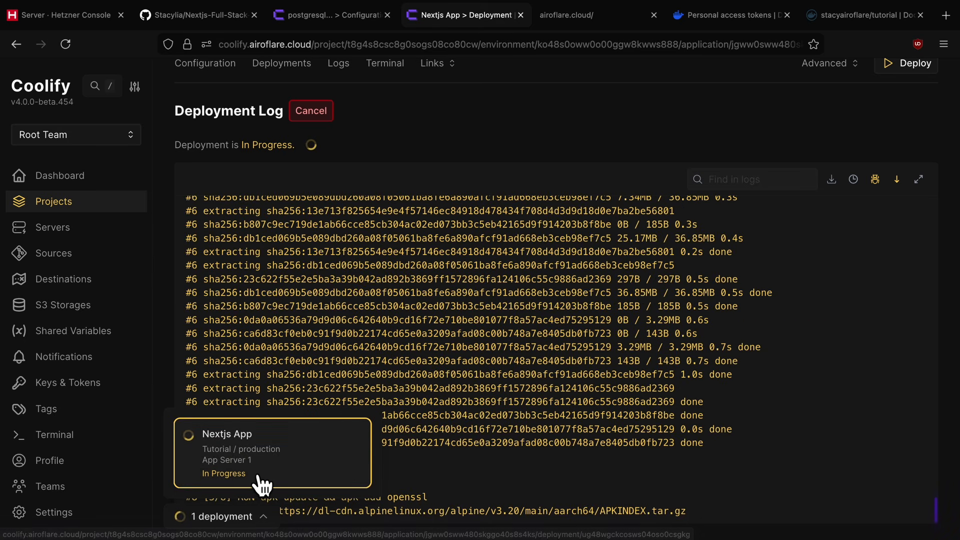
left_click(274, 483)
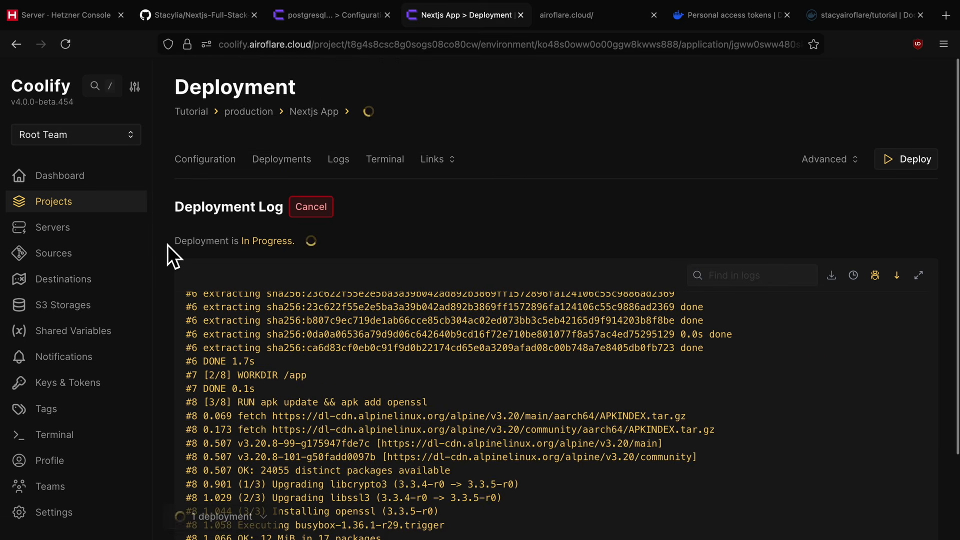
left_click(876, 275)
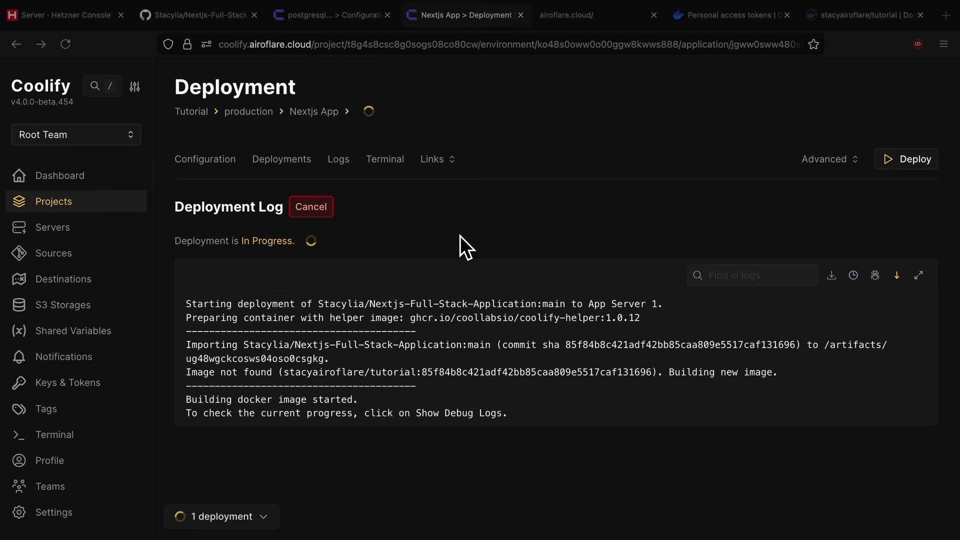
left_click(876, 275)
scroll(86, 360, "up", 5)
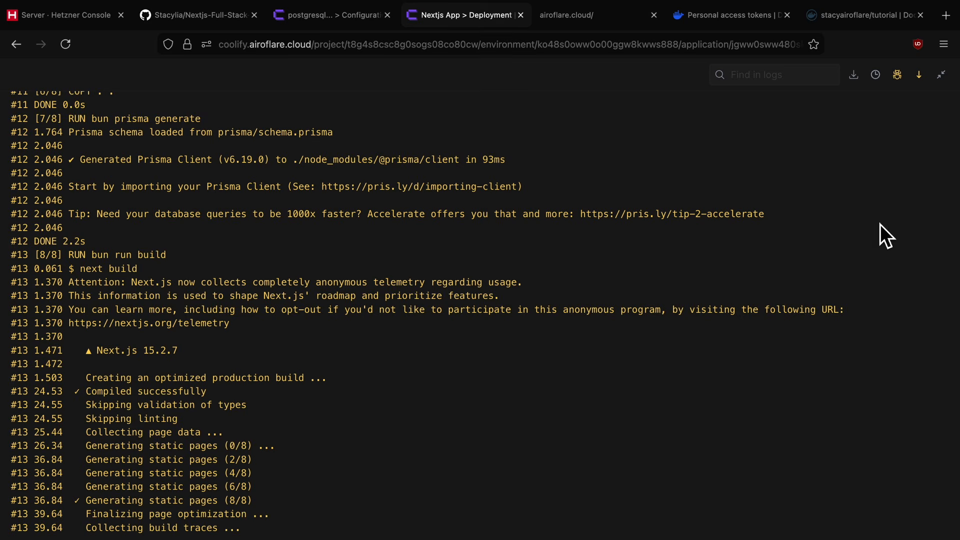
key("Escape")
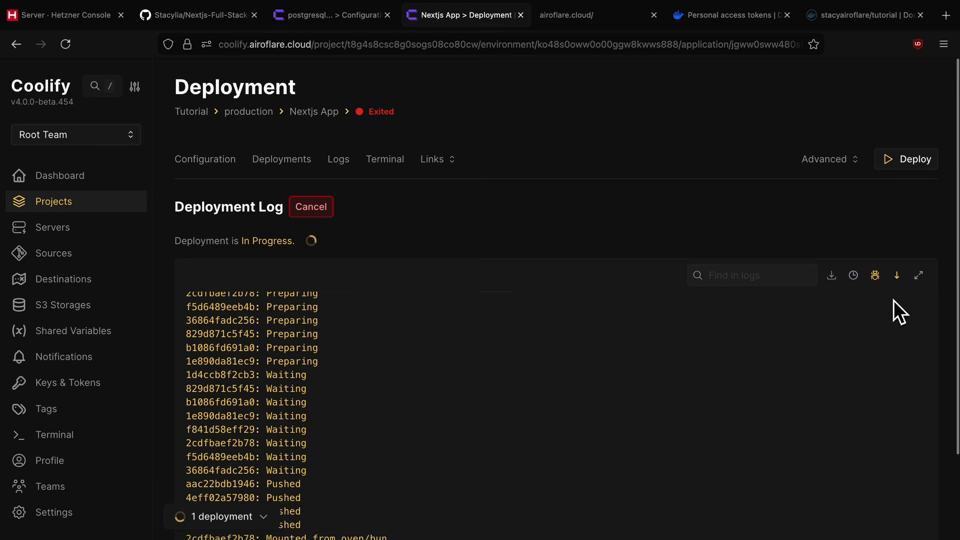
left_click(881, 284)
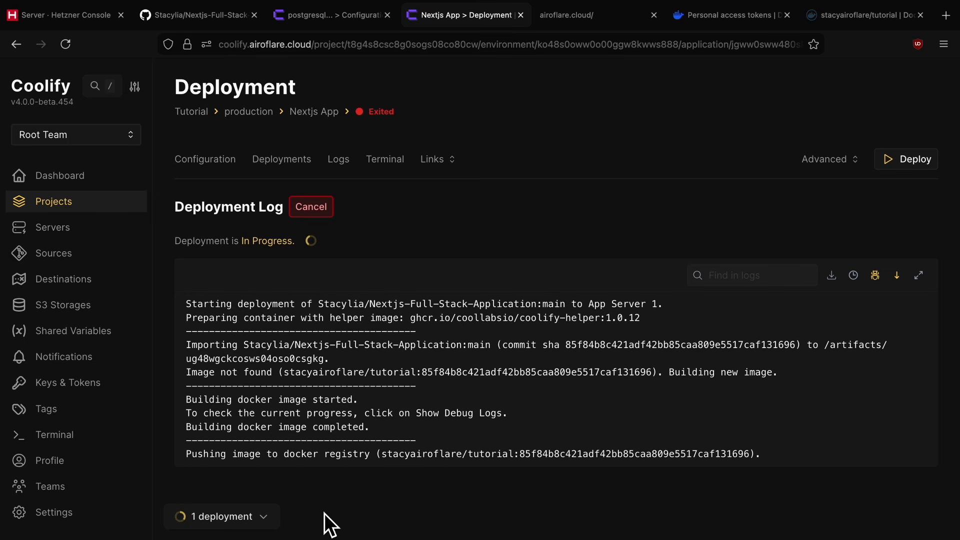
Check the registry push in the debug logs, and return to the standard deployment log.
left_click(874, 279)
scroll(672, 349, "down", 3)
scroll(672, 349, "up", 3)
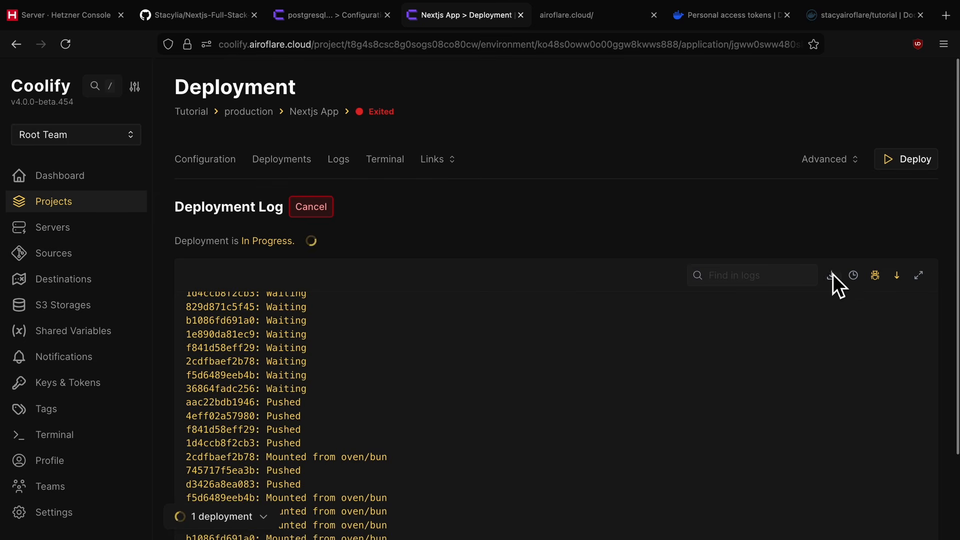
left_click(875, 278)
scroll(472, 260, "down", 2)
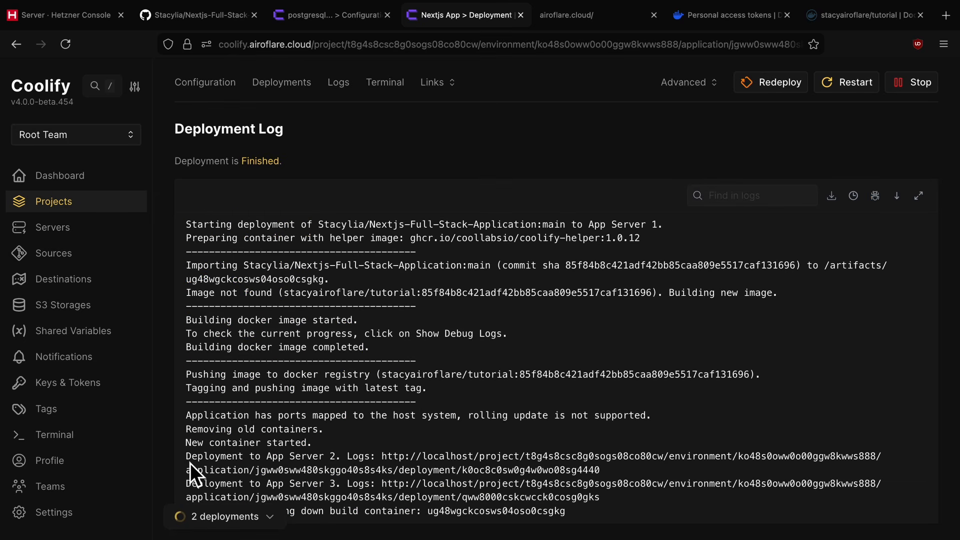
Review the log entries for the App Server 2 and App Server 3 deployments and expand the running deployments list.
left_click_drag(188, 462, 340, 461)
left_click(339, 462)
left_click_drag(187, 485, 344, 486)
left_click(332, 493)
left_click(251, 523)
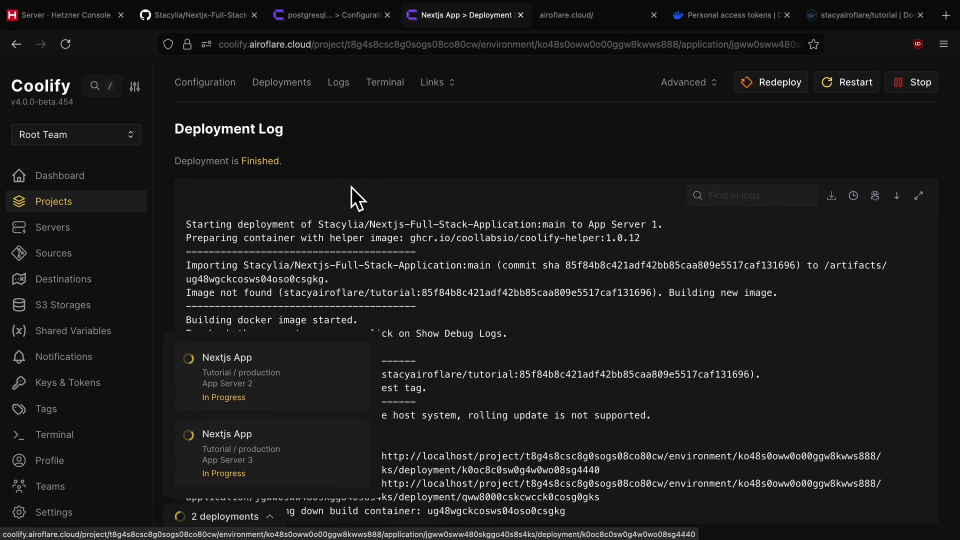
Open Nextjs App's deployment history and check the deployment status for each app server.
scroll(363, 158, "up", 2)
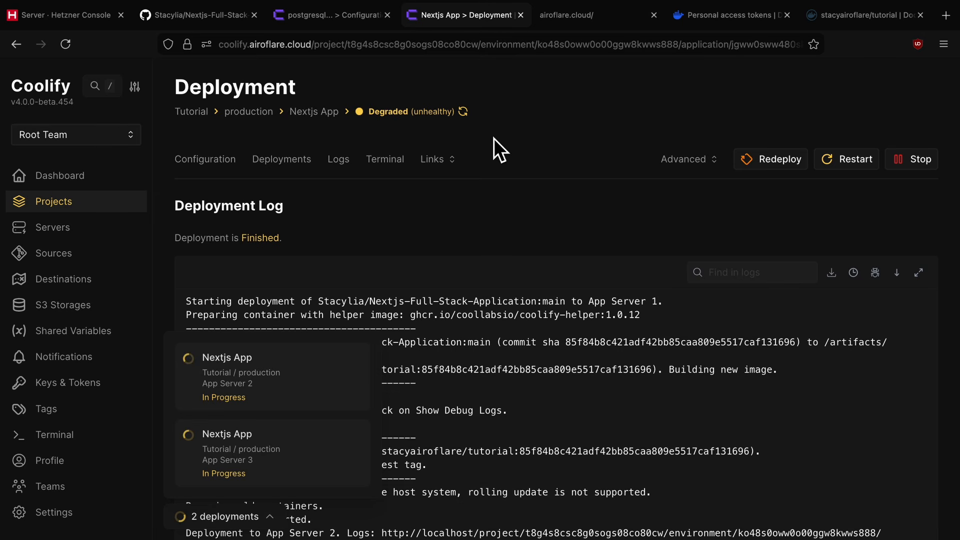
left_click(282, 159)
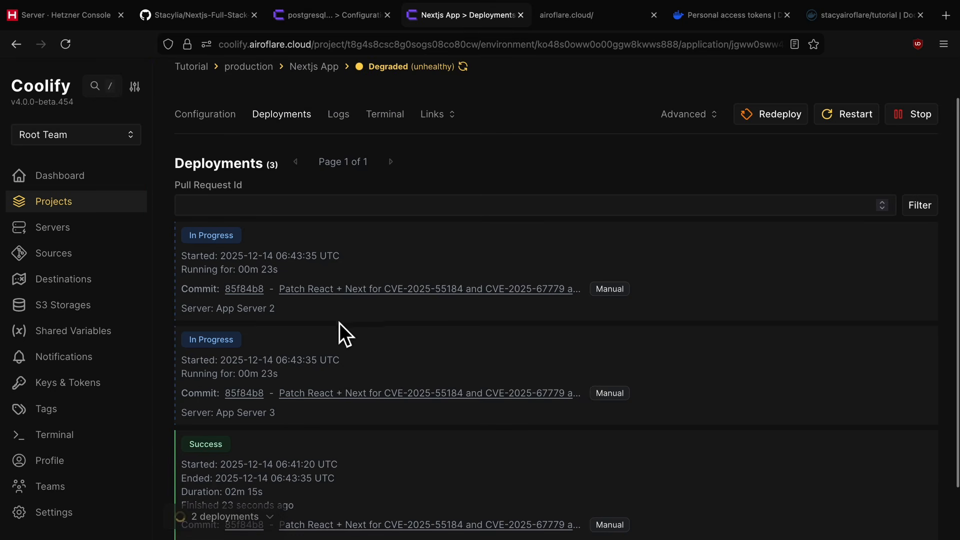
scroll(350, 300, "up", 1)
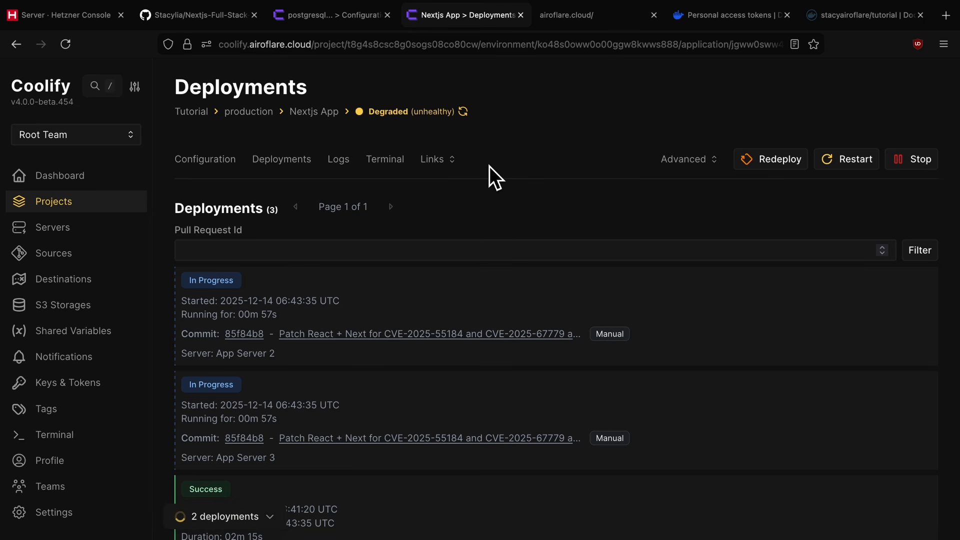
scroll(529, 185, "down", 2)
scroll(541, 177, "up", 2)
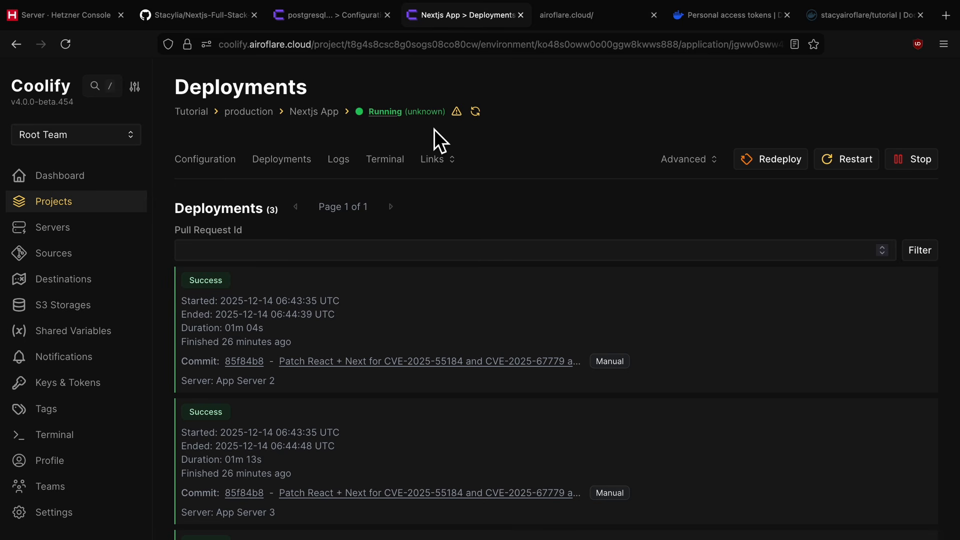
left_click(232, 165)
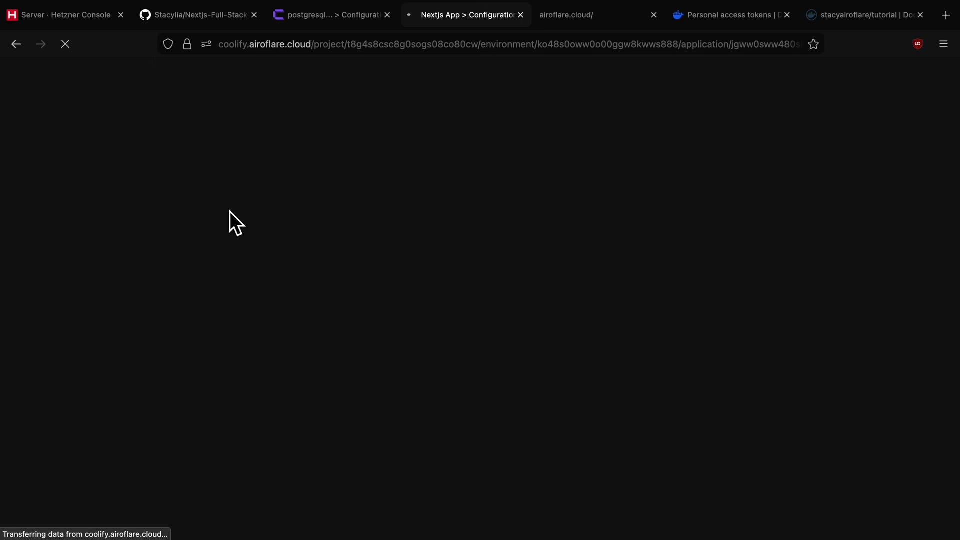
left_click(242, 326)
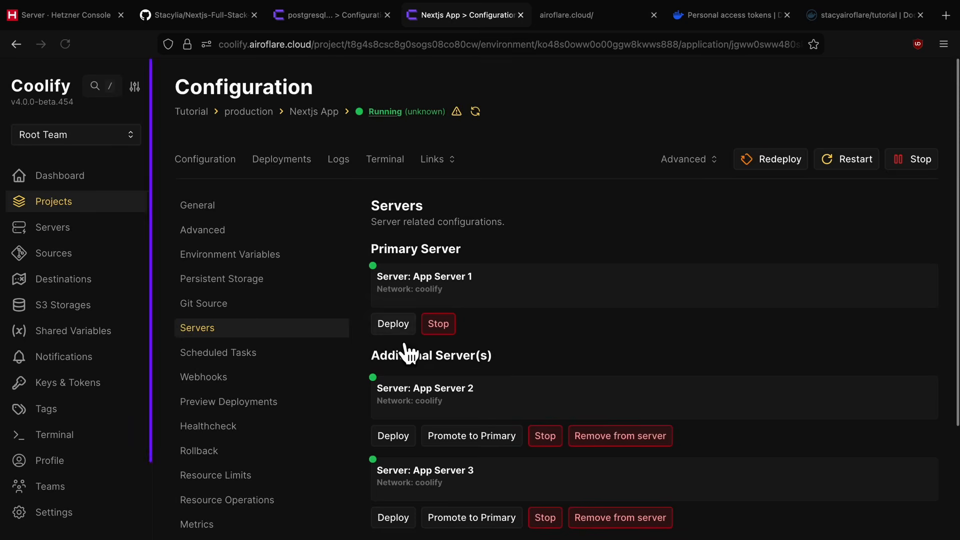
scroll(399, 340, "down", 2)
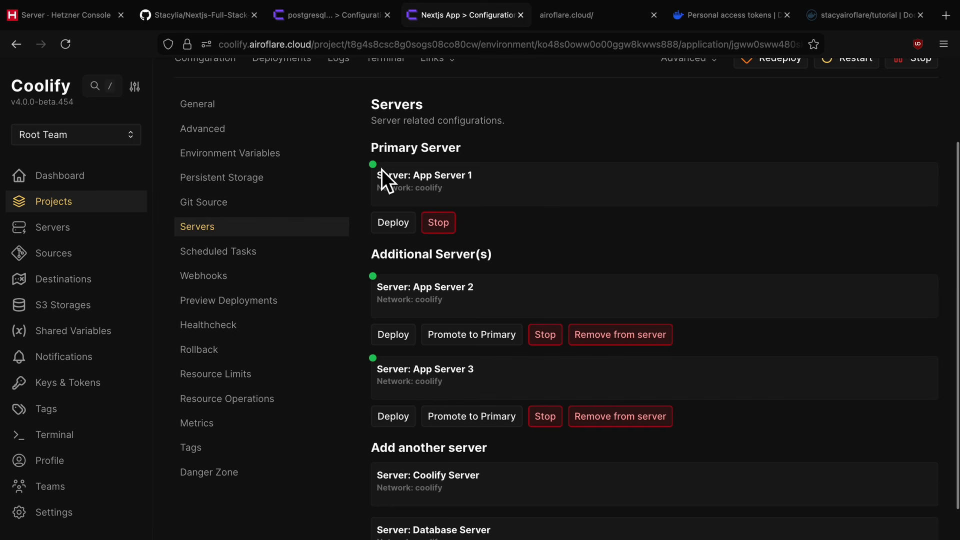
scroll(379, 179, "up", 2)
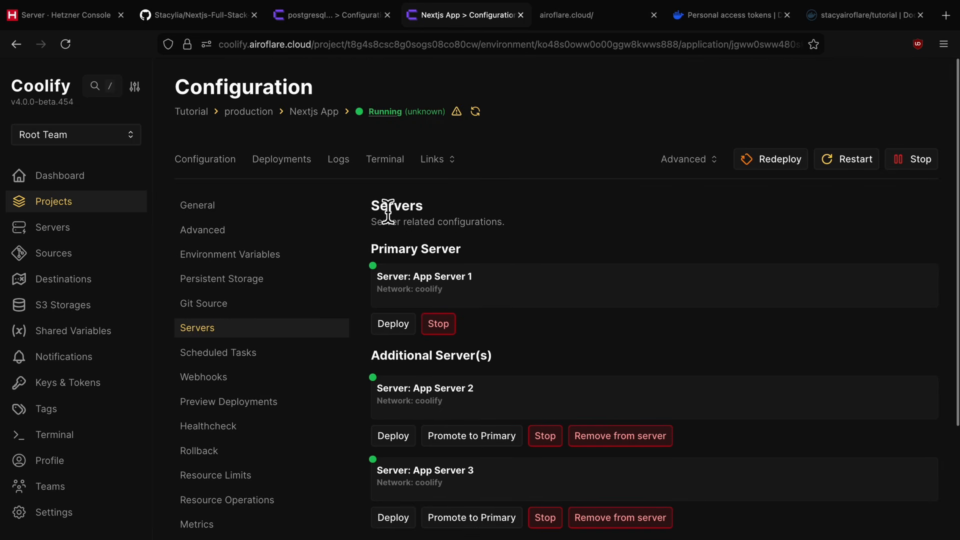
Open the HA load balancer in Hetzner Console and check the health status of its targets in list view.
left_click(70, 15)
mouse_move(44, 229)
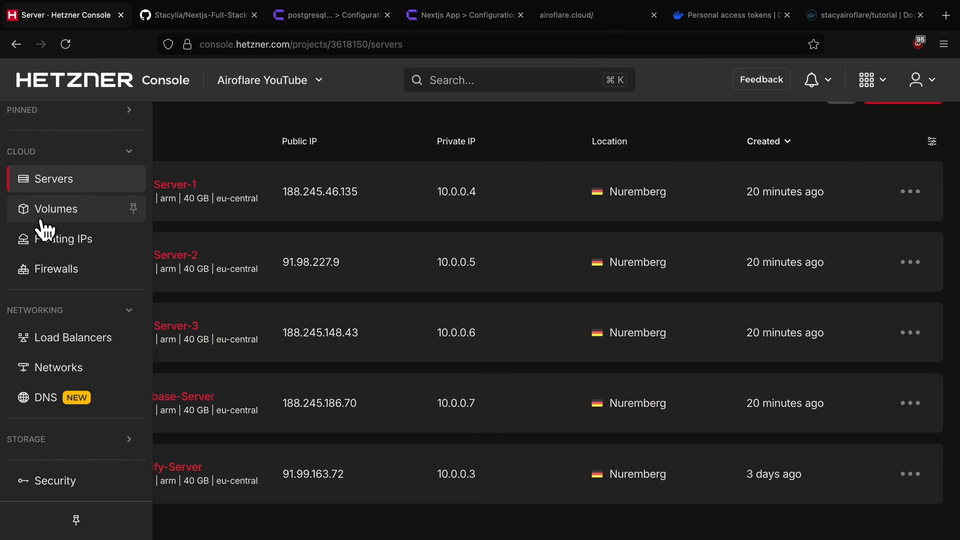
left_click(104, 345)
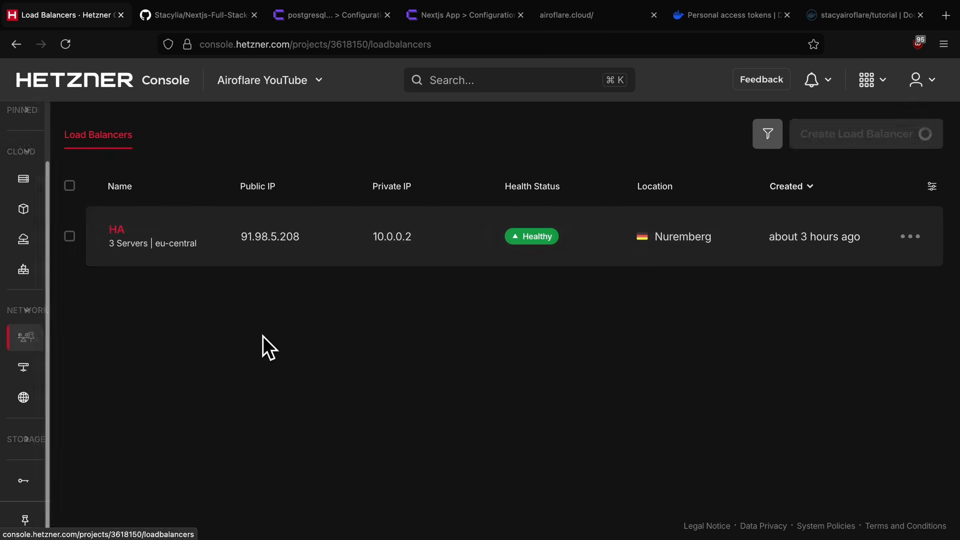
left_click(222, 261)
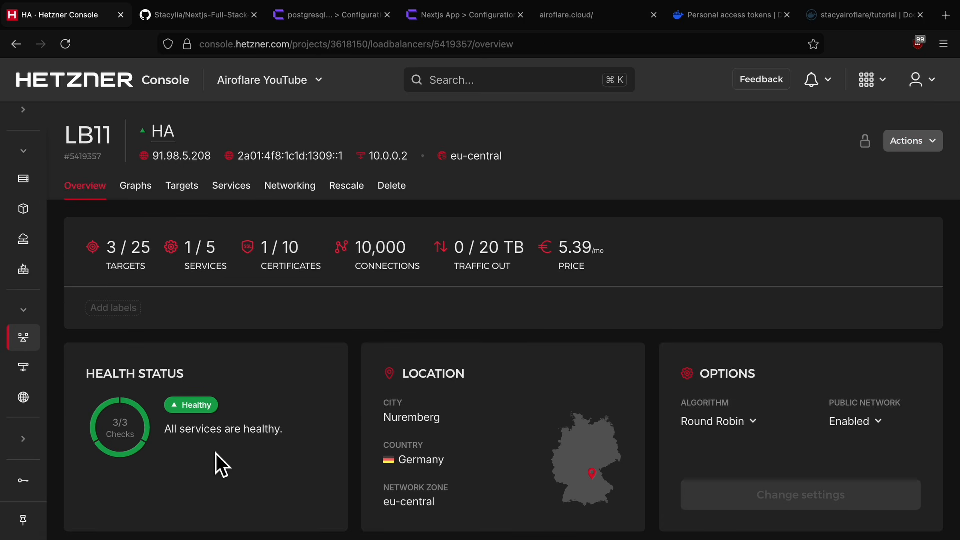
left_click(182, 186)
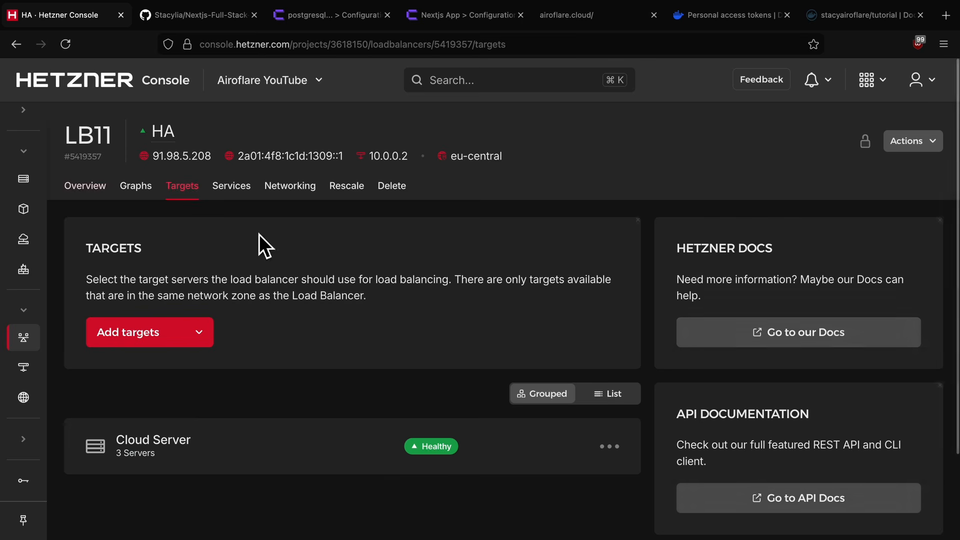
left_click(613, 398)
scroll(450, 385, "down", 3)
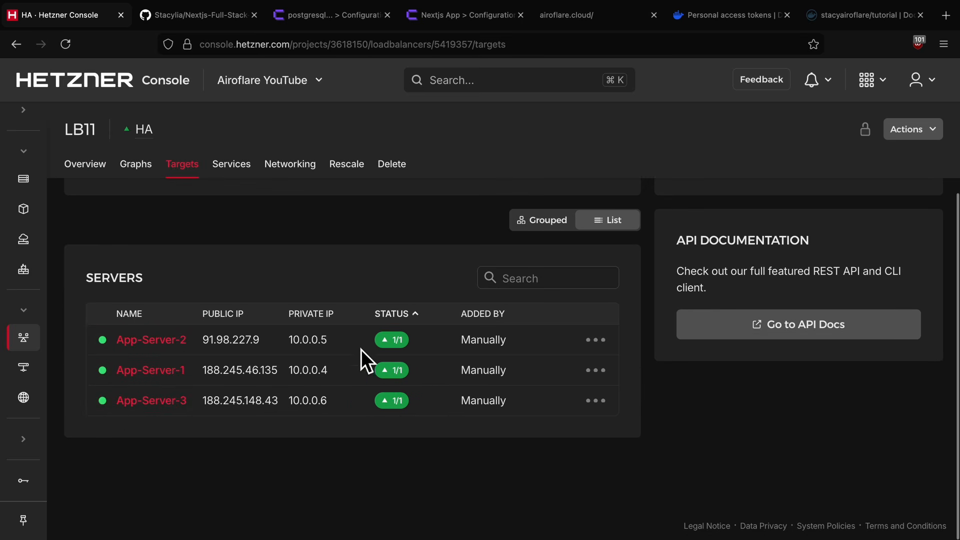
Load the deployed airoflare.cloud dashboard and add a person's first name and "Airoflare" to the People List.
left_click(577, 20)
left_click(75, 54)
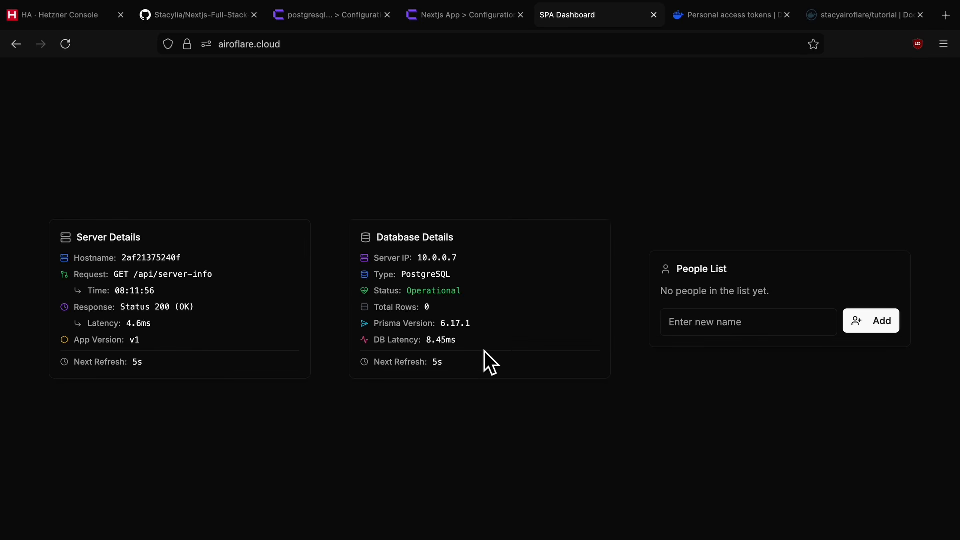
left_click(724, 326)
type("Stacy")
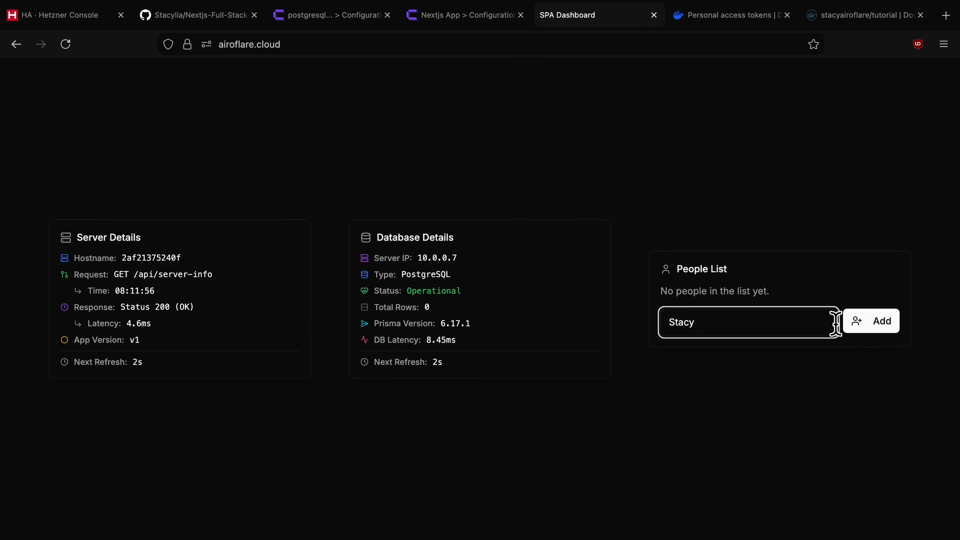
left_click(870, 326)
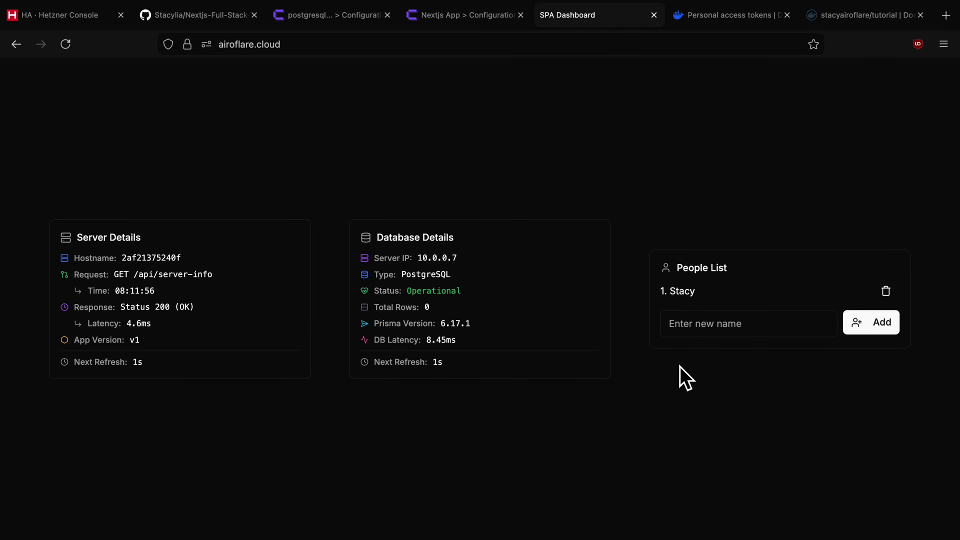
left_click(700, 333)
type("Airoflare")
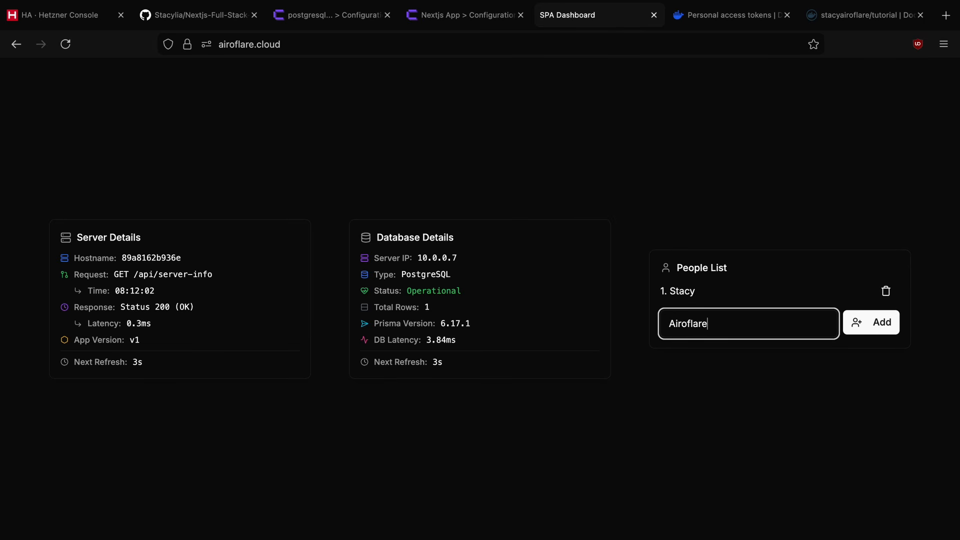
left_click(869, 333)
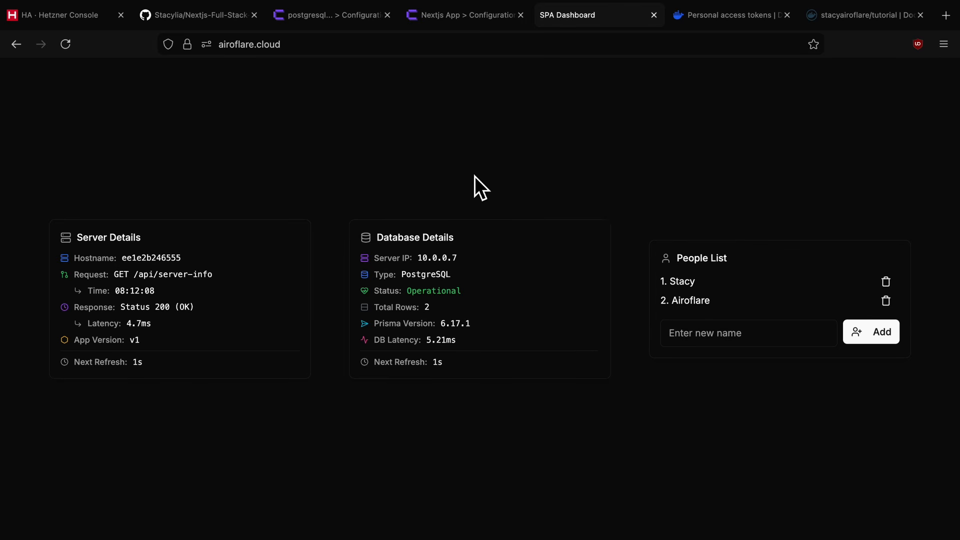
In Coolify's Tutorial project, start a new Private Repository (with GitHub App) resource on Coolify Server.
left_click(429, 21)
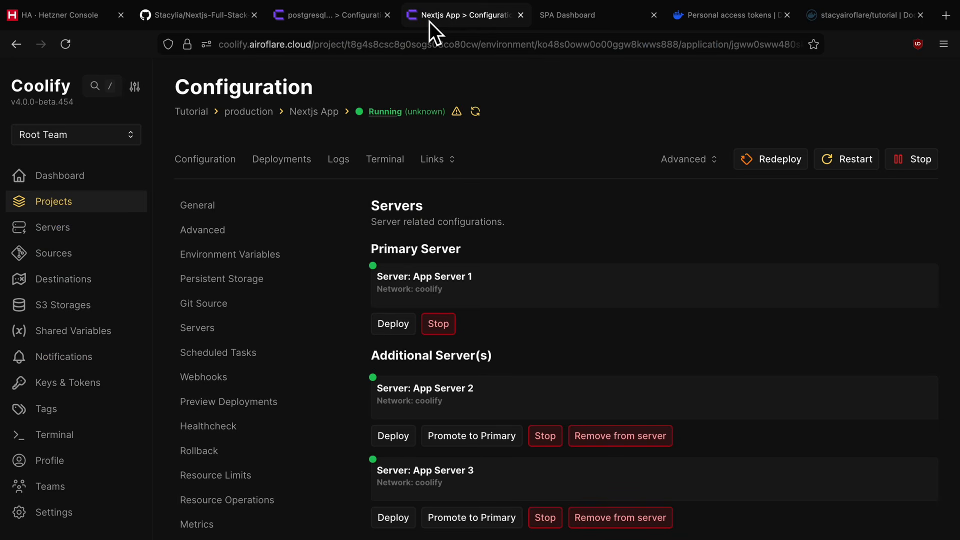
left_click(103, 214)
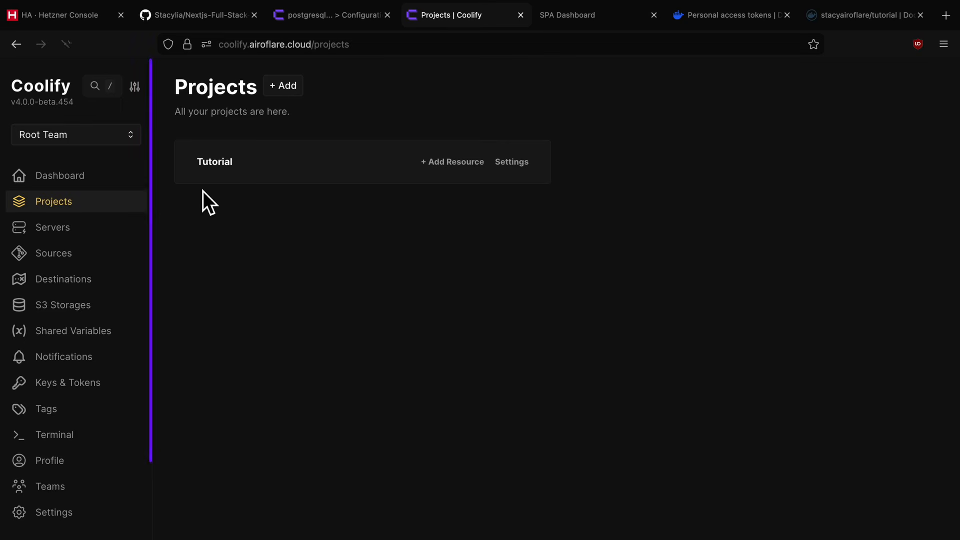
left_click(284, 85)
key("Escape")
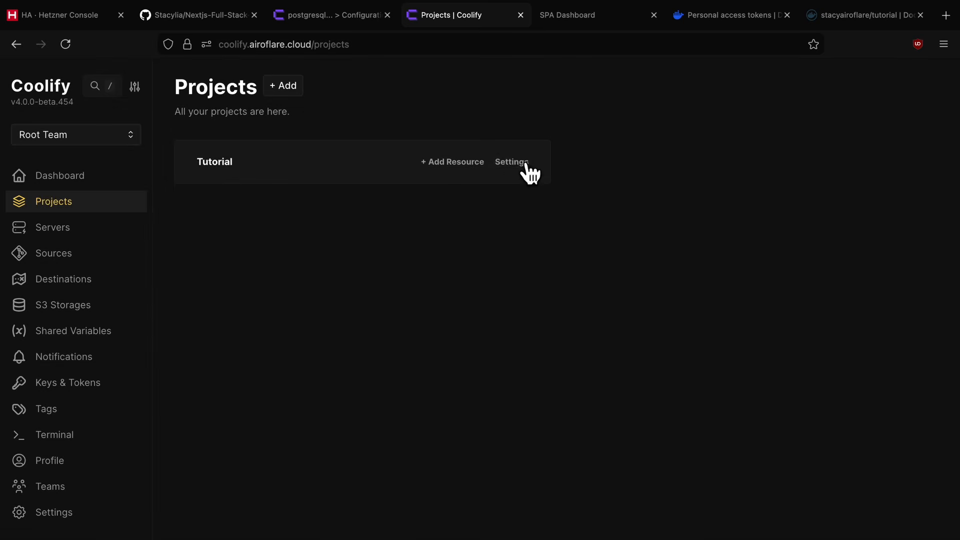
left_click(315, 173)
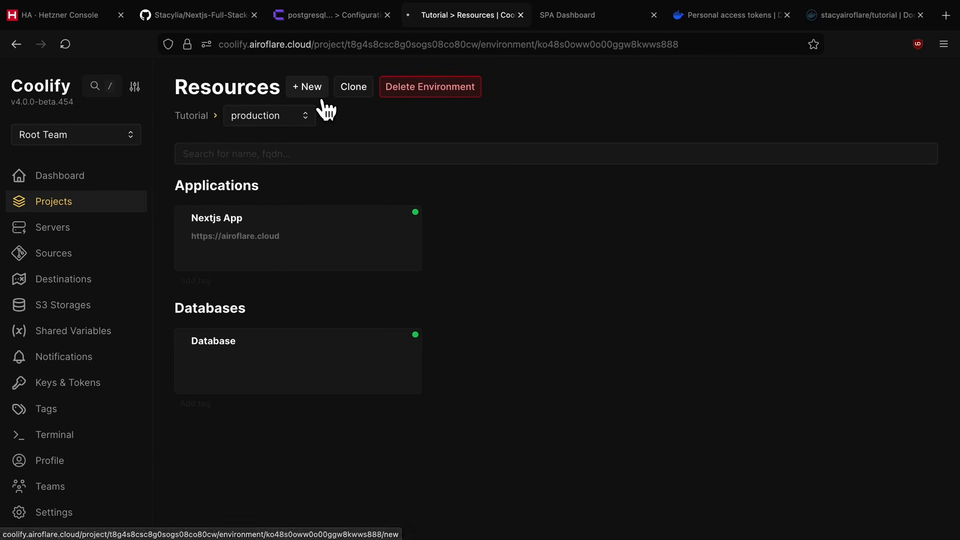
left_click(318, 89)
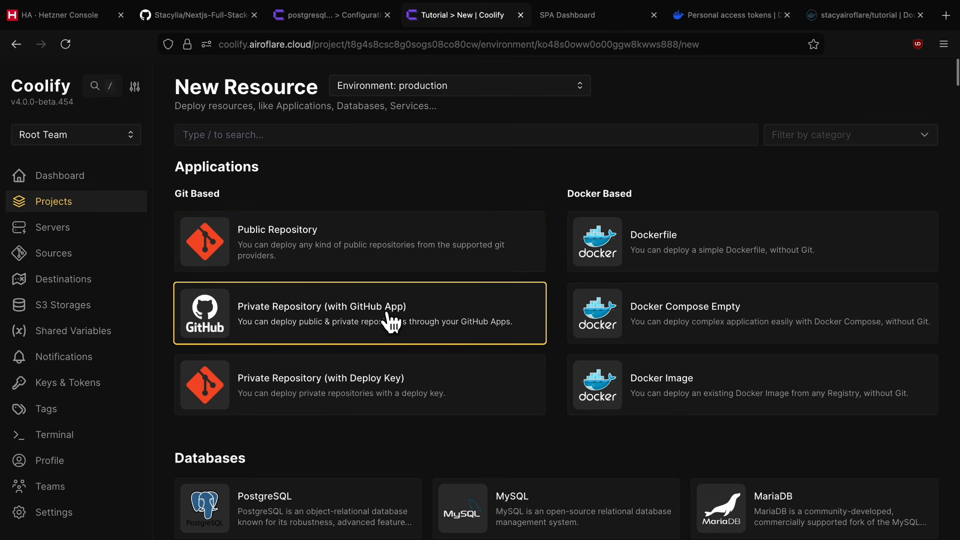
left_click(392, 320)
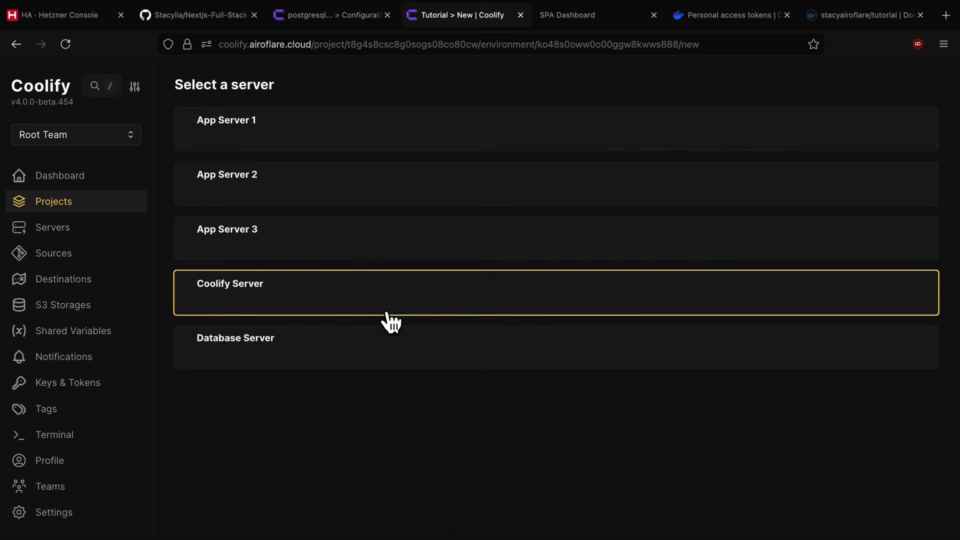
left_click(300, 311)
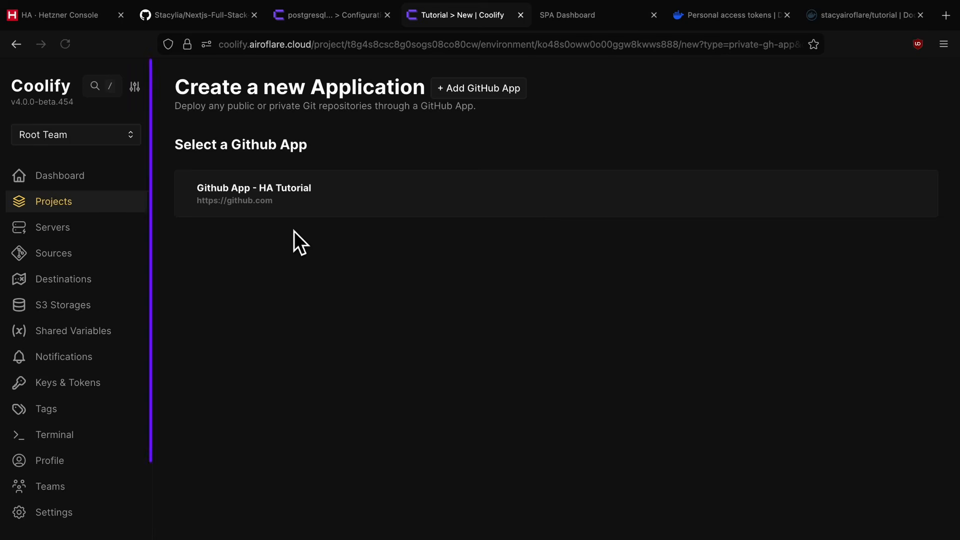
Create the application from the Tester-Site repository through Github App - HA Tutorial, using the Dockerfile build pack and the main branch.
left_click(303, 222)
left_click(332, 149)
left_click(328, 165)
left_click(384, 185)
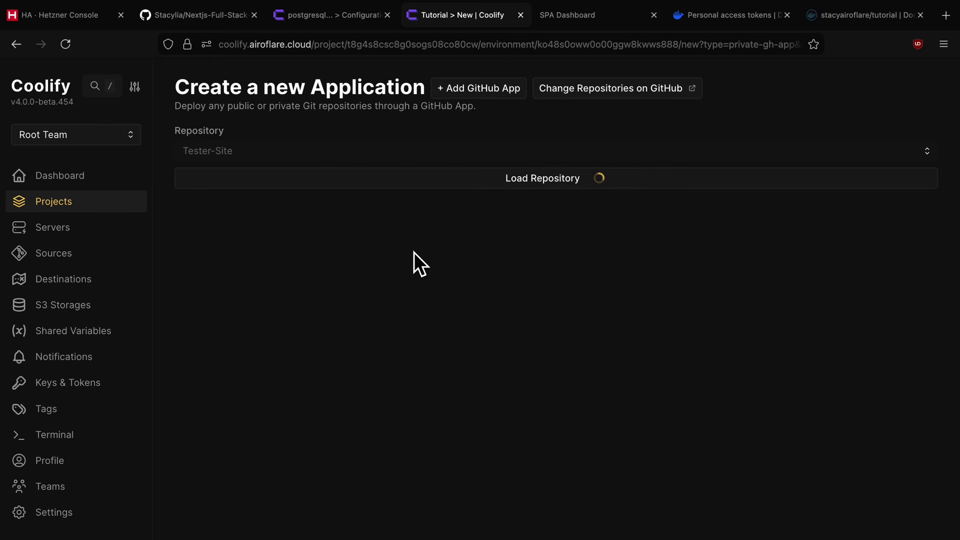
left_click(584, 269)
left_click(608, 289)
left_click(447, 270)
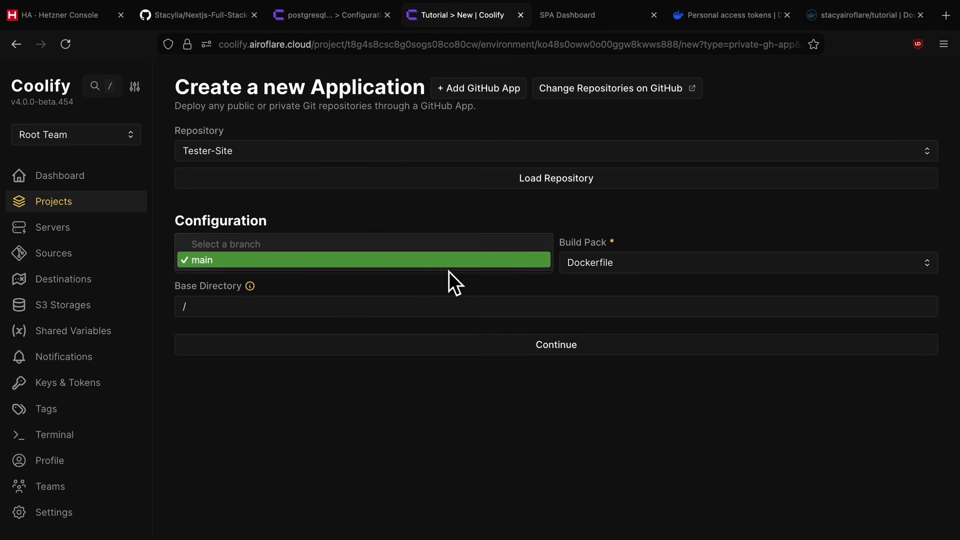
left_click(561, 345)
left_click(563, 348)
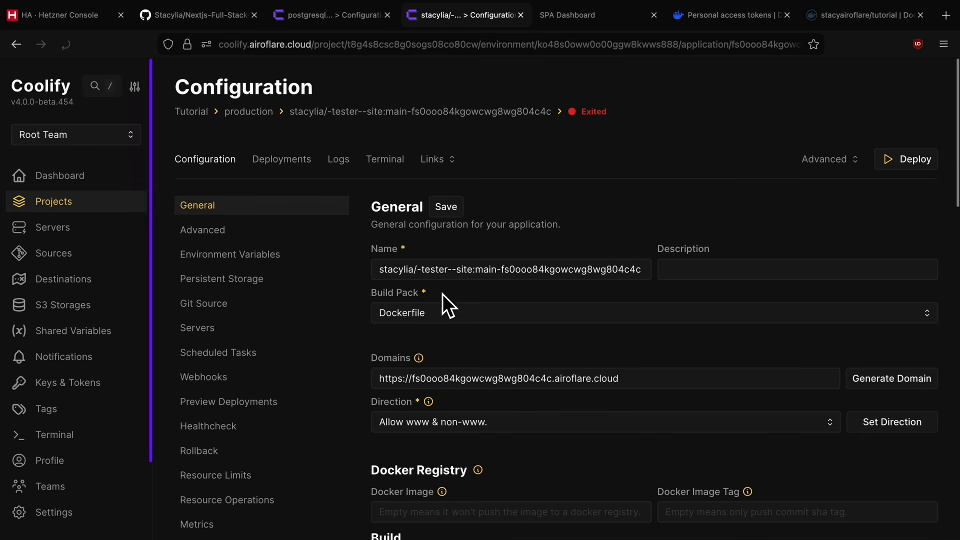
triple_click(454, 275)
type("Tester")
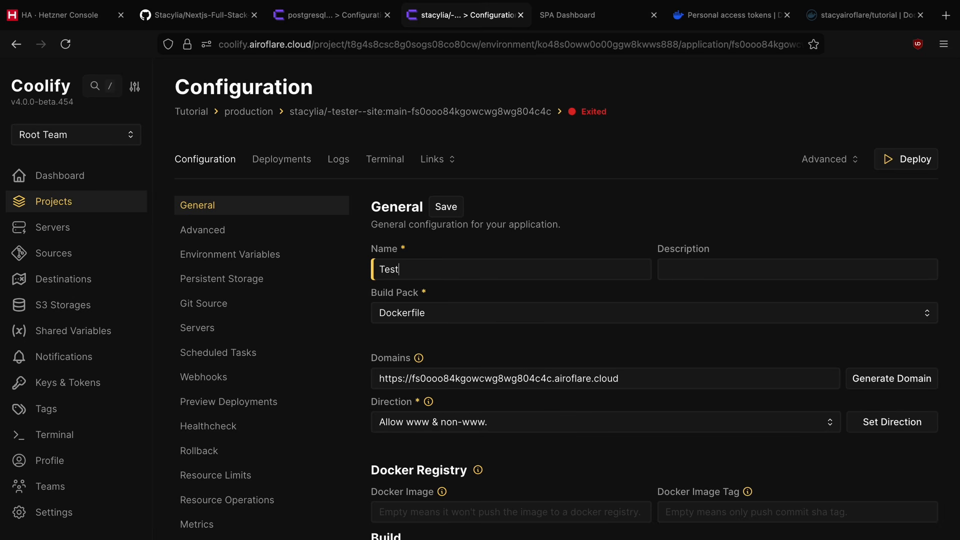
double_click(495, 380)
key("BackSpace")
type("tester")
left_click(447, 201)
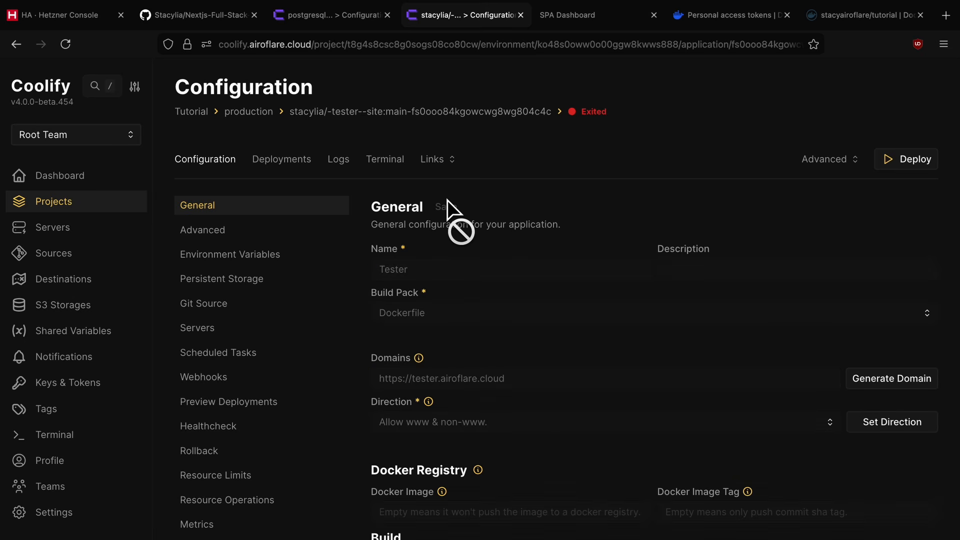
left_click(903, 166)
Open the airoflare.cloud DNS zone in Hetzner Console and copy the IP address of the coolify A record.
left_click(77, 20)
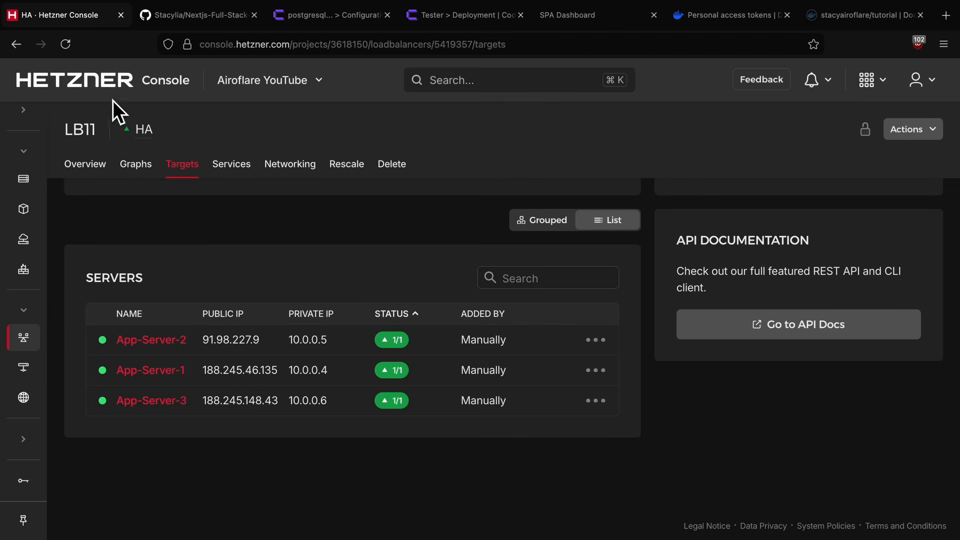
mouse_move(7, 215)
left_click(70, 403)
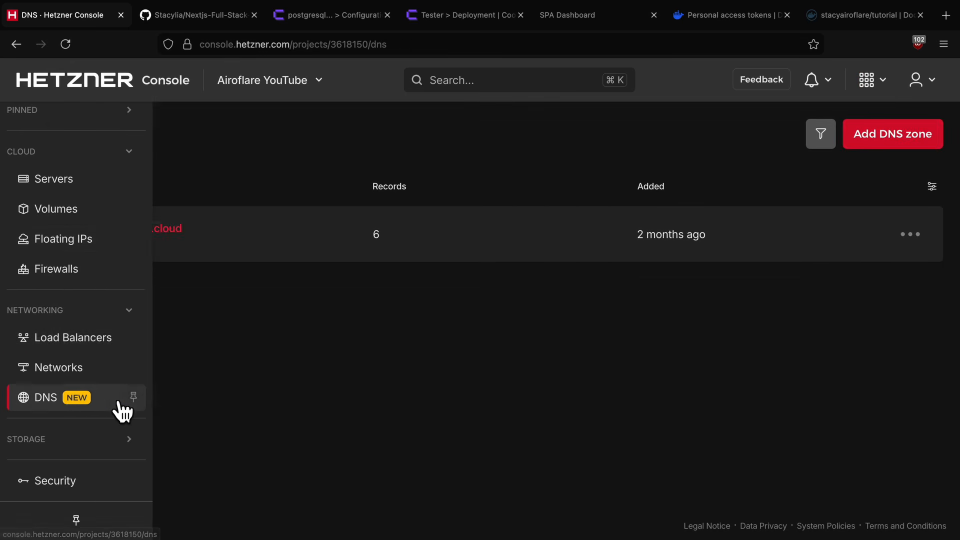
left_click(200, 240)
scroll(244, 307, "down", 1)
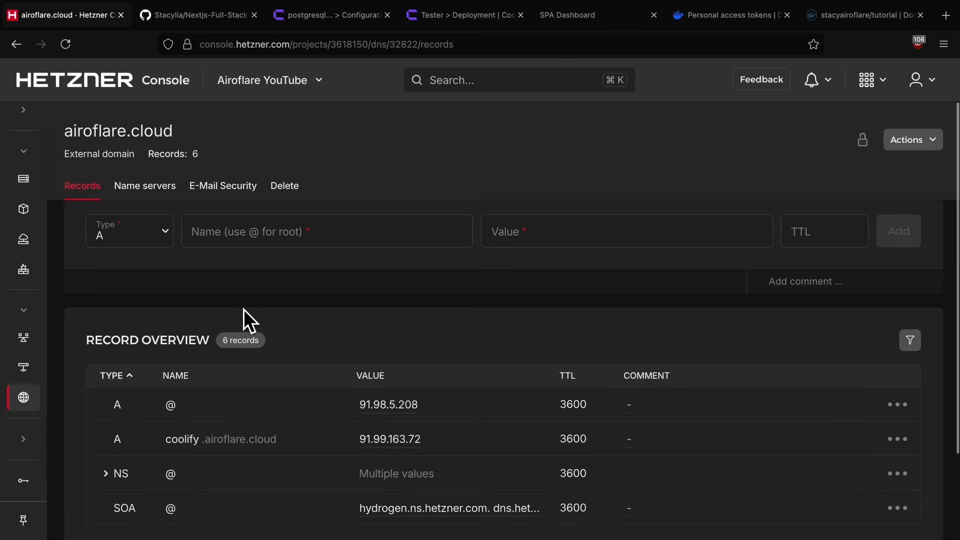
left_click(411, 442)
left_click_drag(446, 450, 361, 452)
key("ctrl+c")
left_click(530, 440)
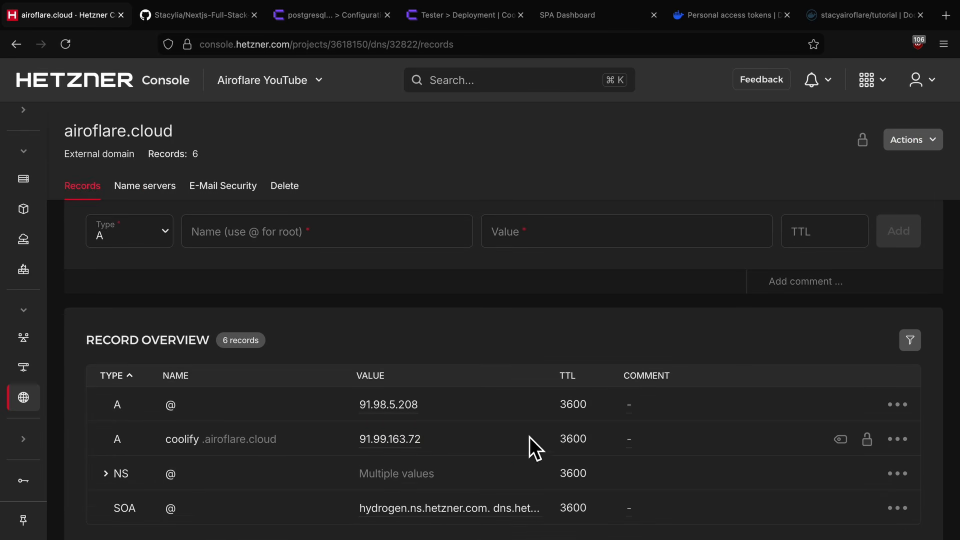
Add an A record named tester with the value 91.99.163.72 to the airoflare.cloud zone.
left_click(328, 238)
type("tester")
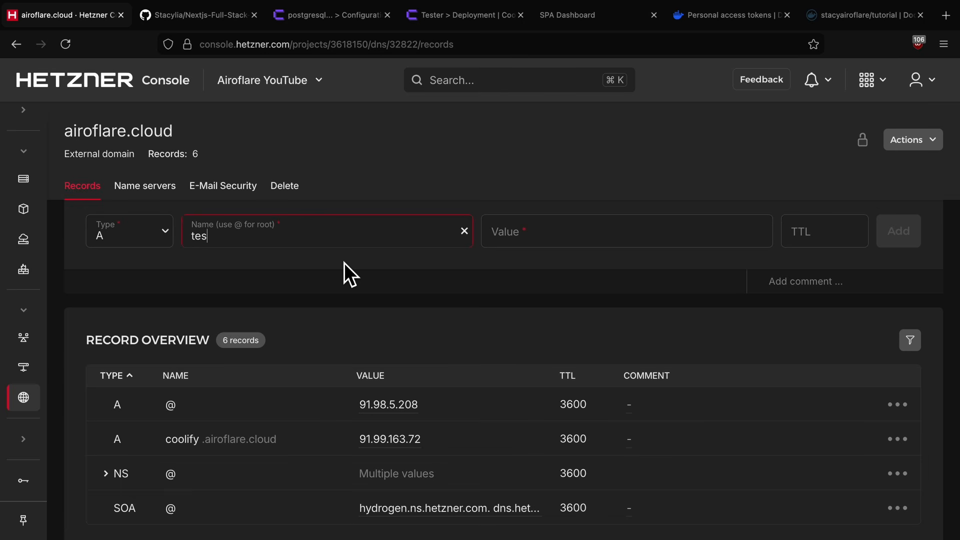
left_click(571, 242)
key("ctrl+v")
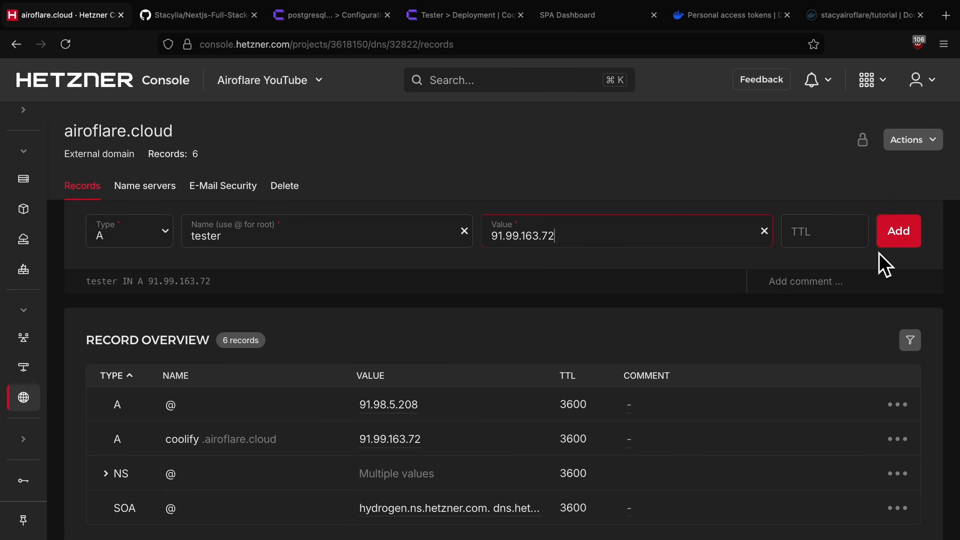
left_click(900, 244)
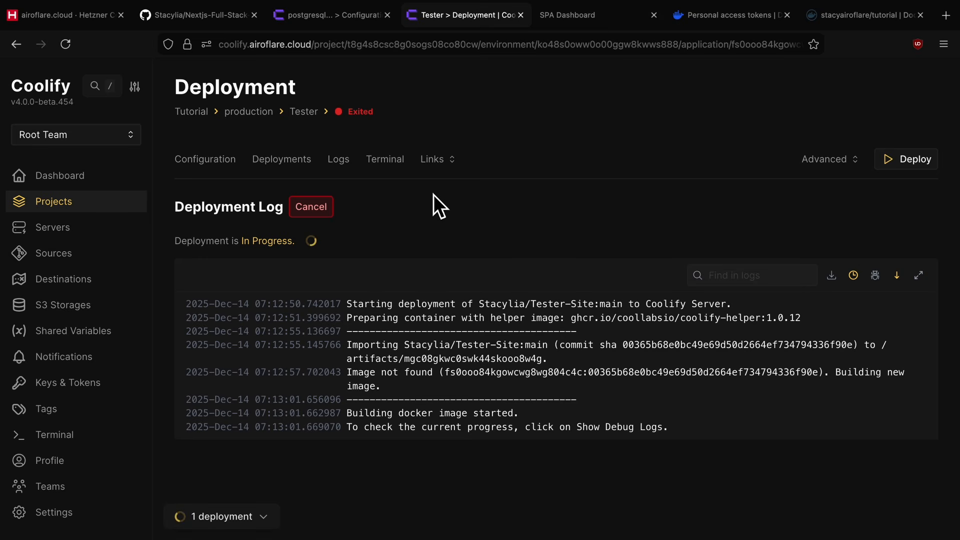
left_click(876, 270)
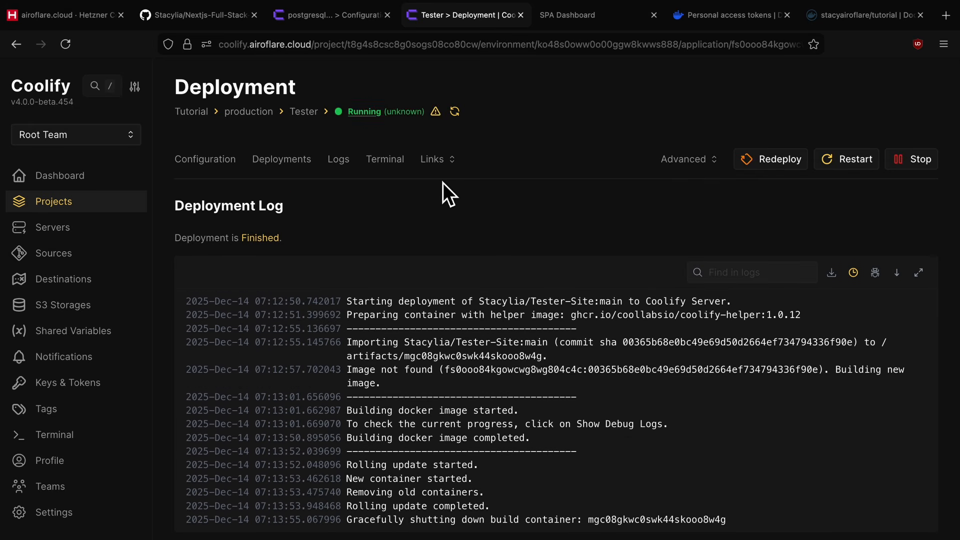
left_click(455, 163)
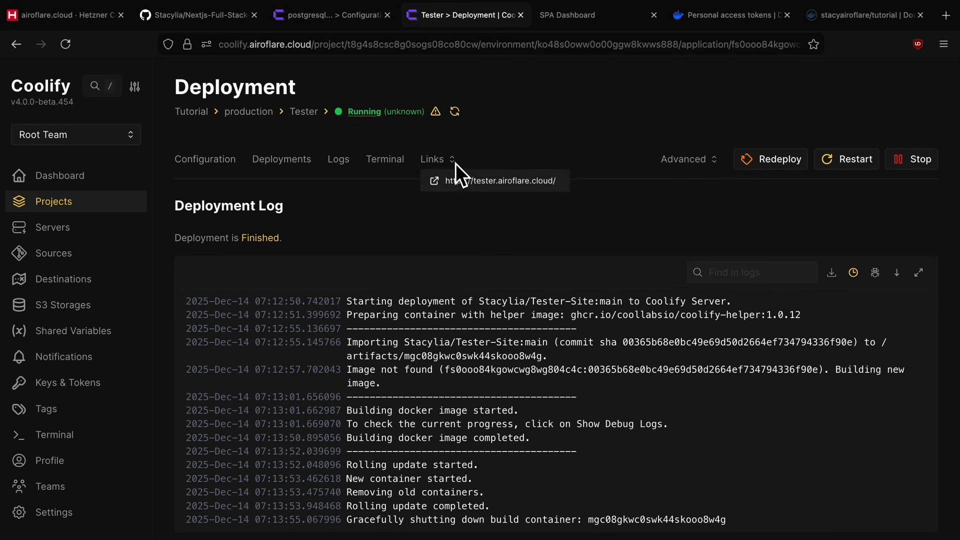
left_click(492, 189)
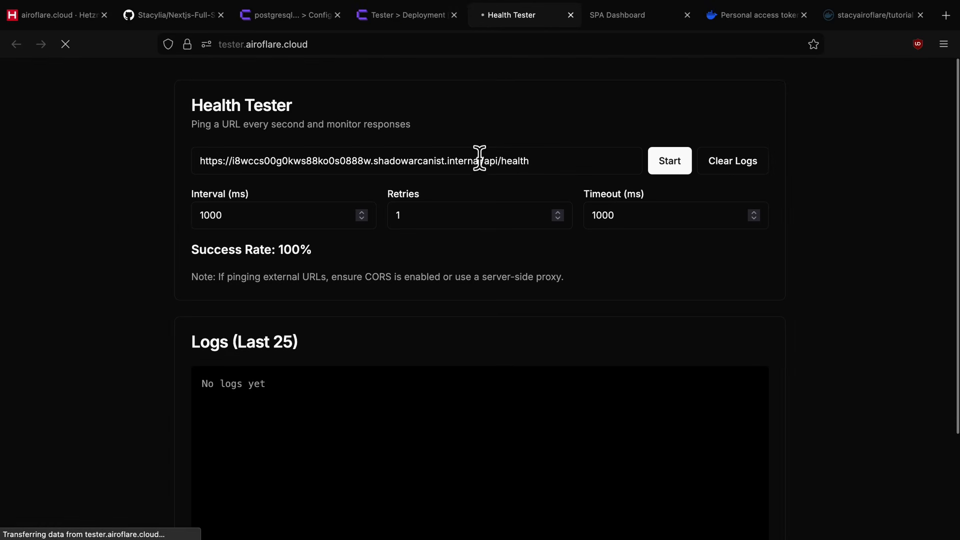
left_click(500, 167)
key("ctrl+a")
type("https://airoflare.cloud/")
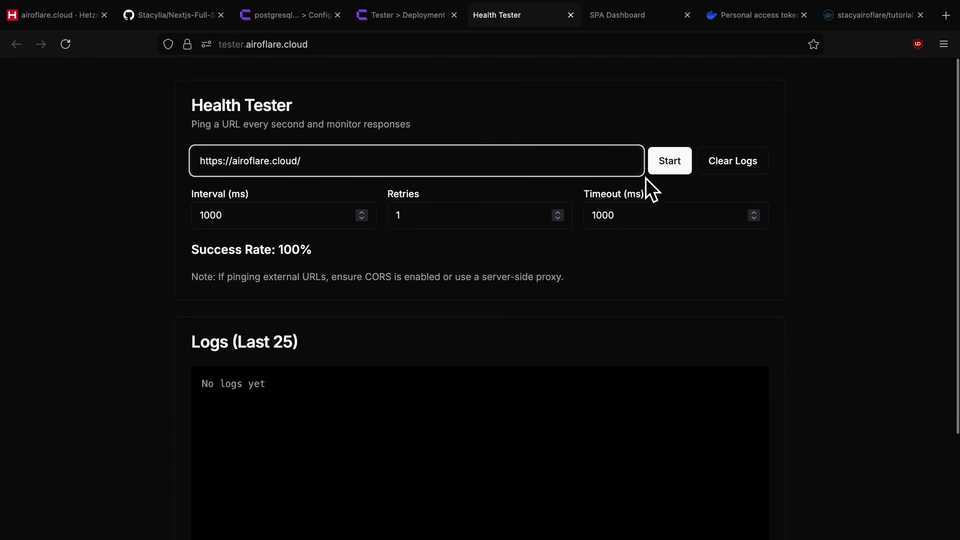
left_click(684, 175)
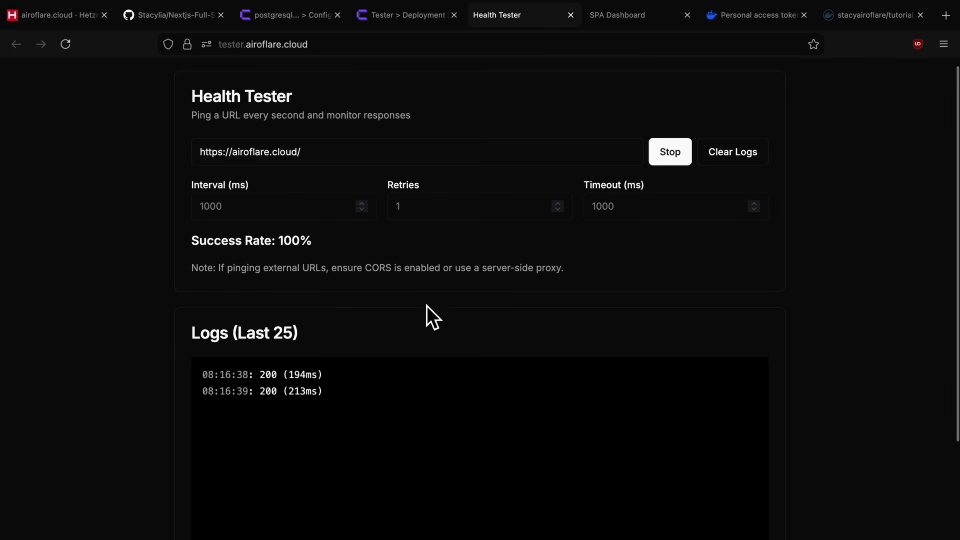
scroll(380, 330, "down", 2)
scroll(307, 368, "down", 3)
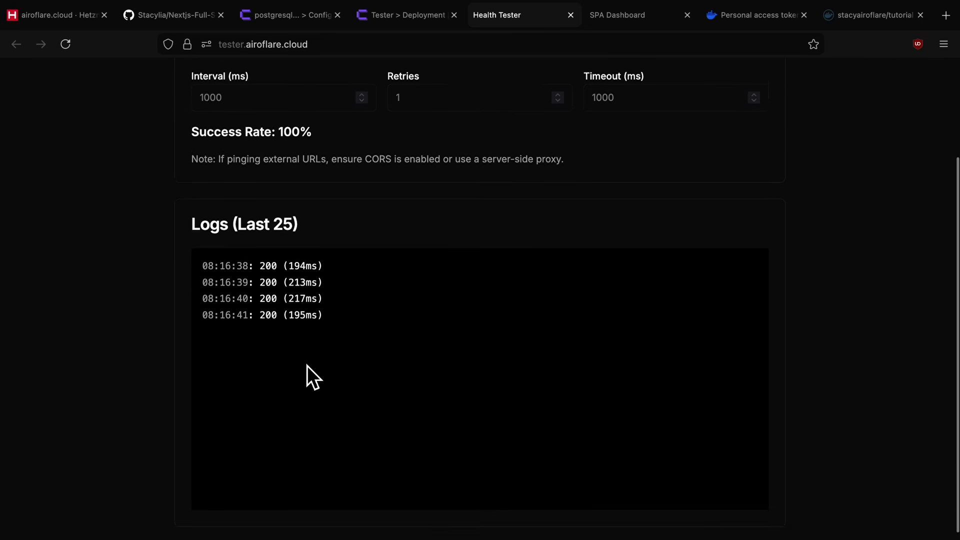
scroll(312, 360, "up", 2)
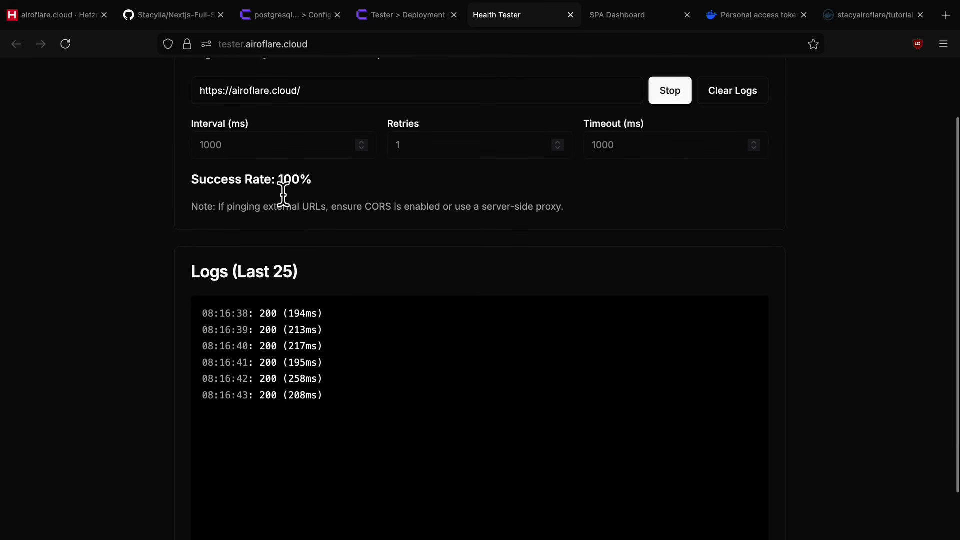
left_click_drag(279, 183, 331, 187)
left_click(361, 256)
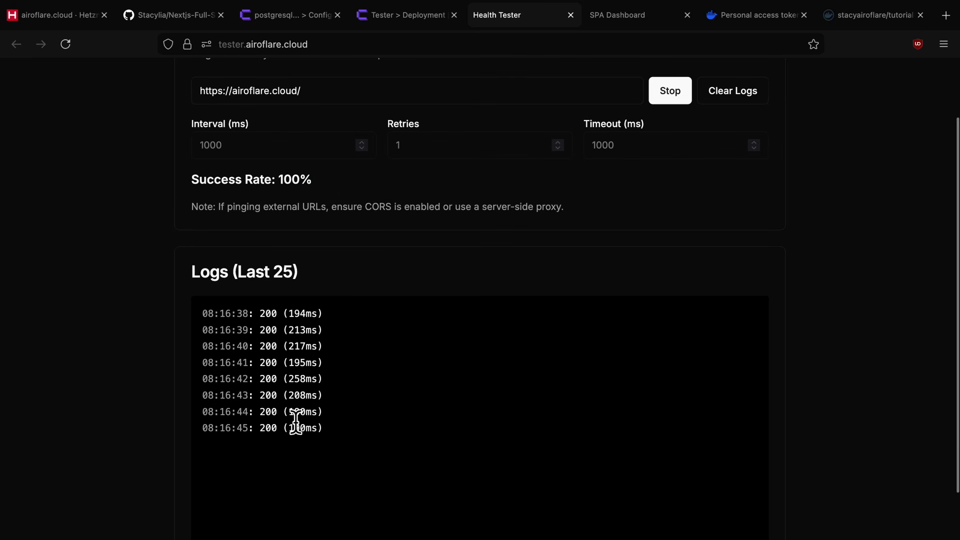
scroll(413, 397, "down", 2)
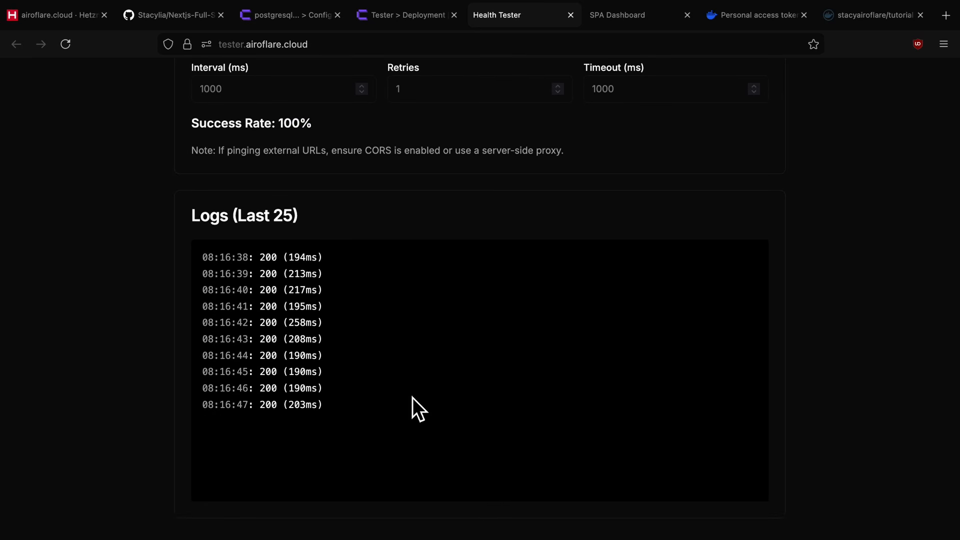
In the Nextjs-Full-Stack-Application GitHub repository, merge the "Bumped to v2" pull request into main with the commit message "V2".
left_click(179, 22)
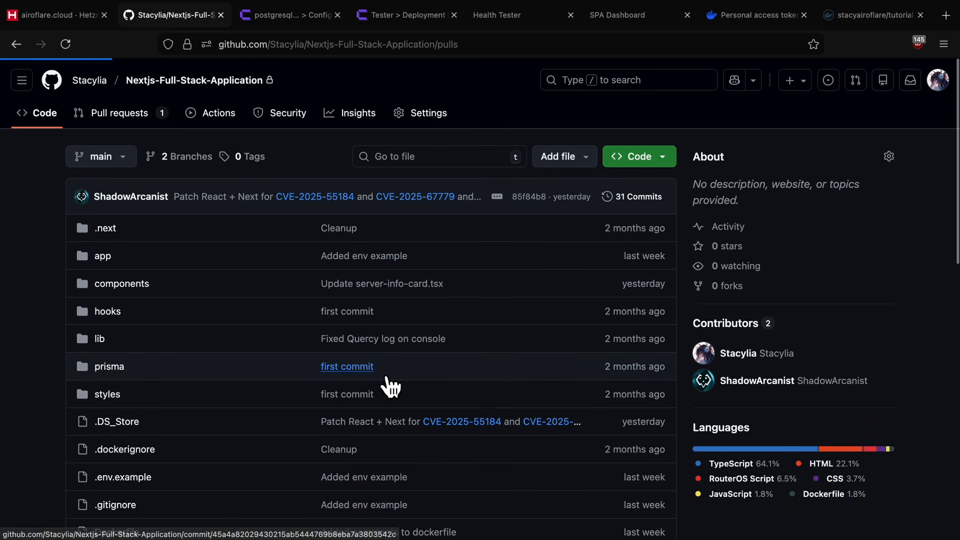
left_click(185, 231)
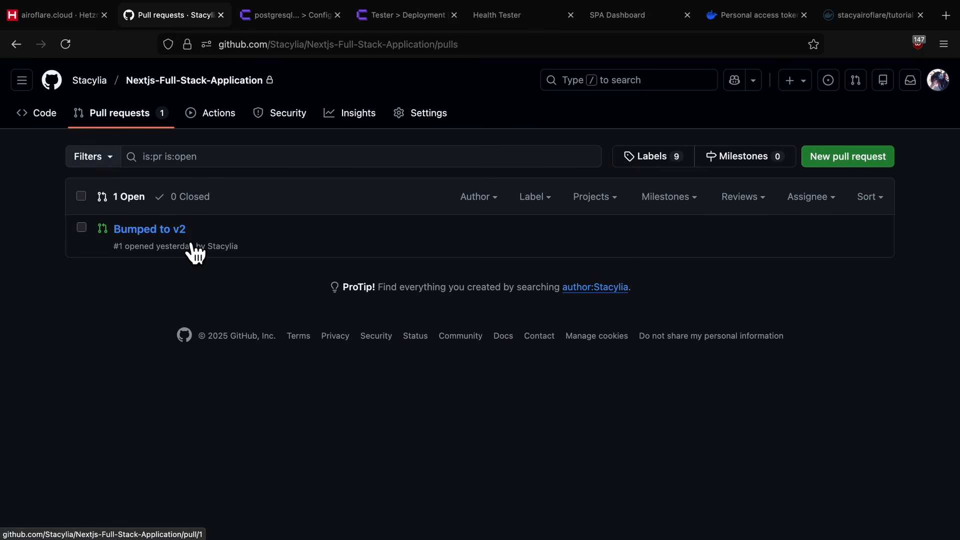
scroll(395, 287, "down", 4)
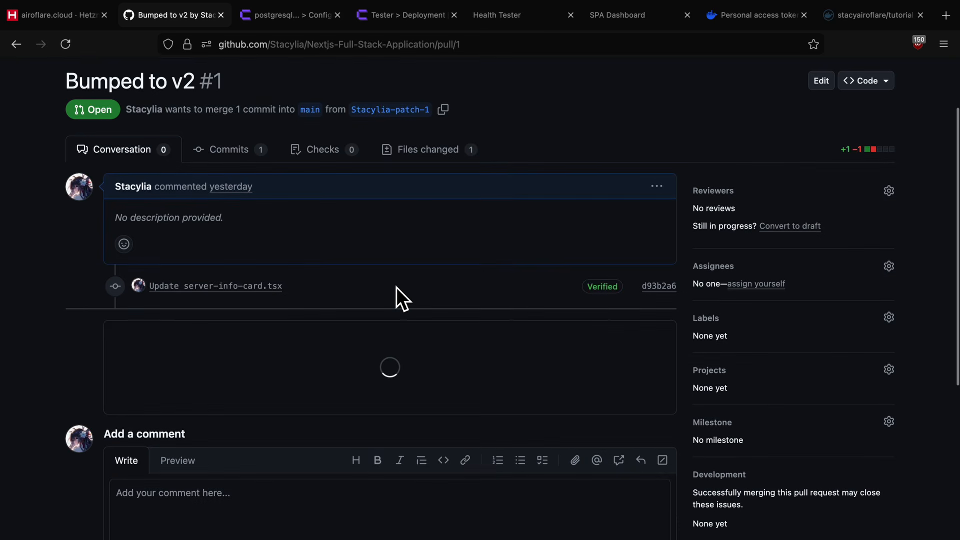
scroll(340, 300, "up", 1)
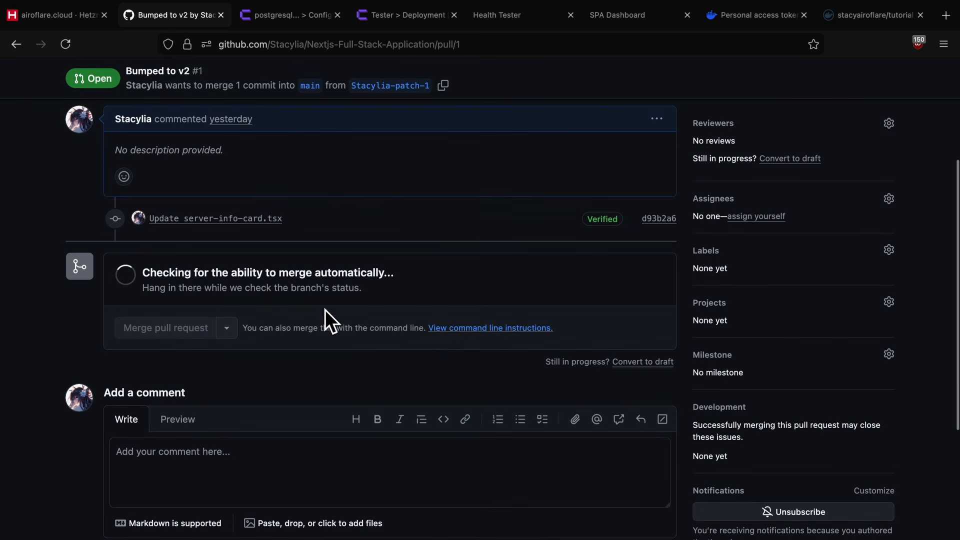
left_click(215, 329)
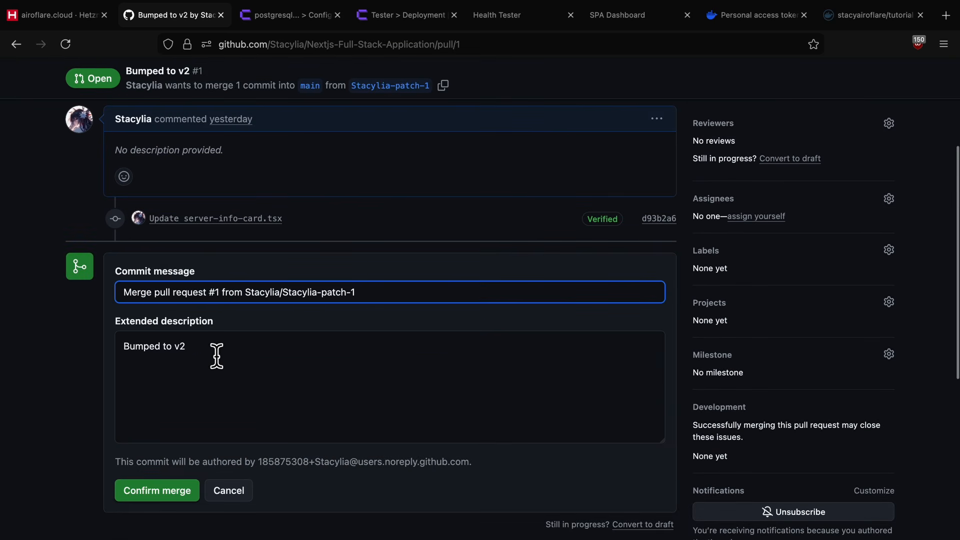
key("ctrl+a")
type("V2")
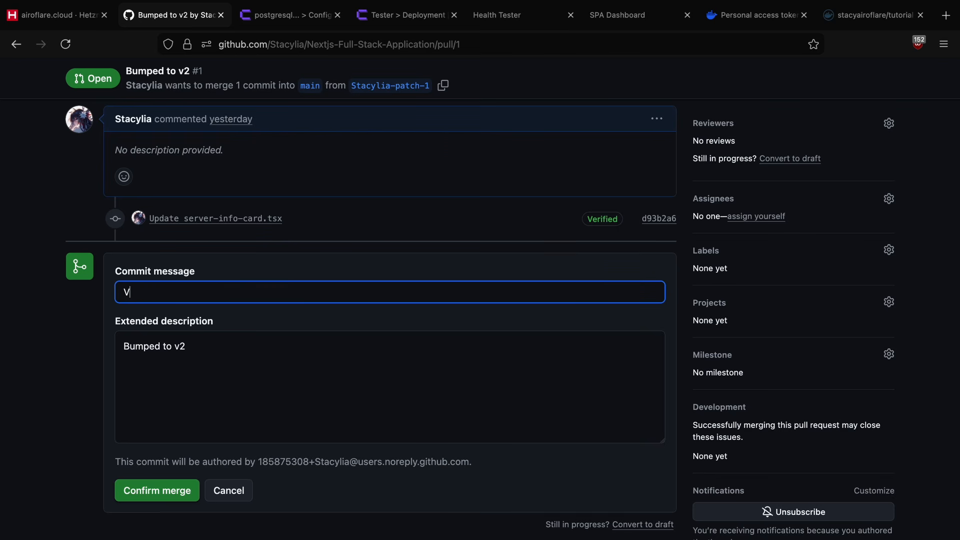
left_click(180, 493)
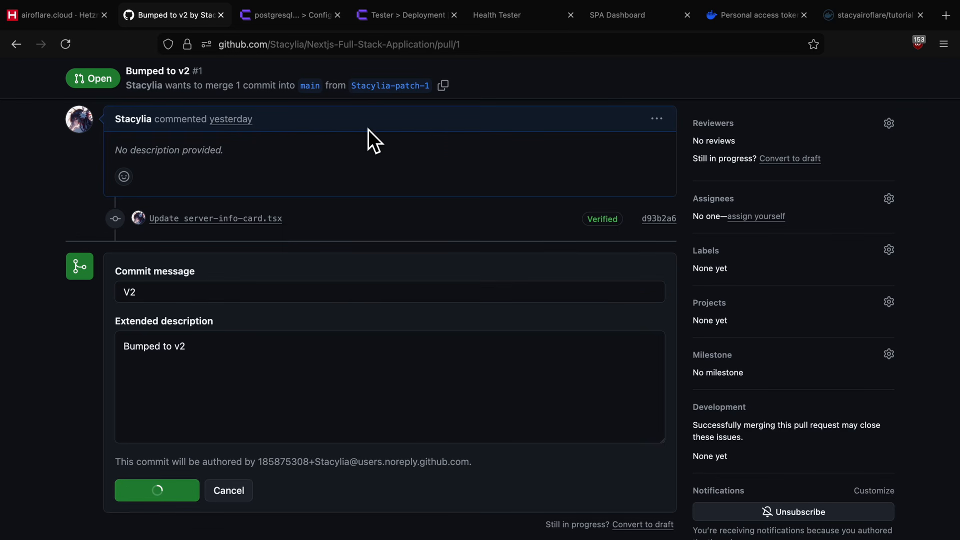
scroll(358, 222, "up", 5)
Switch to Coolify and check the Nextjs App's deployment list and running deployment for the V2 commit.
left_click(383, 14)
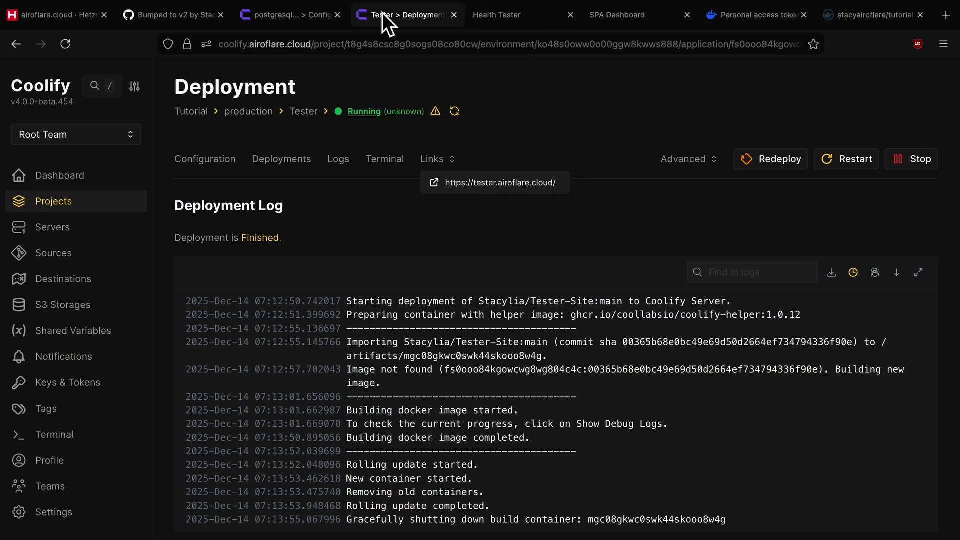
left_click(276, 128)
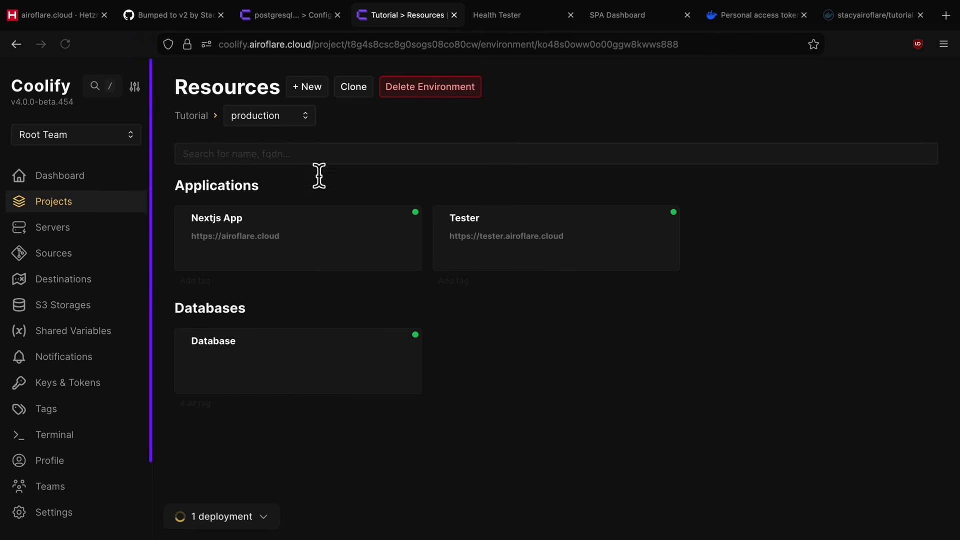
left_click(332, 242)
left_click(282, 159)
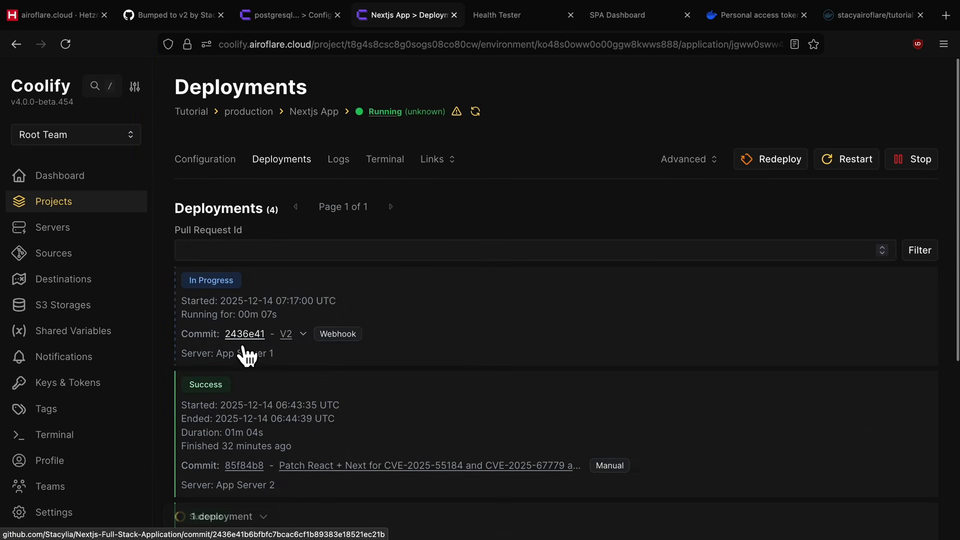
left_click(263, 518)
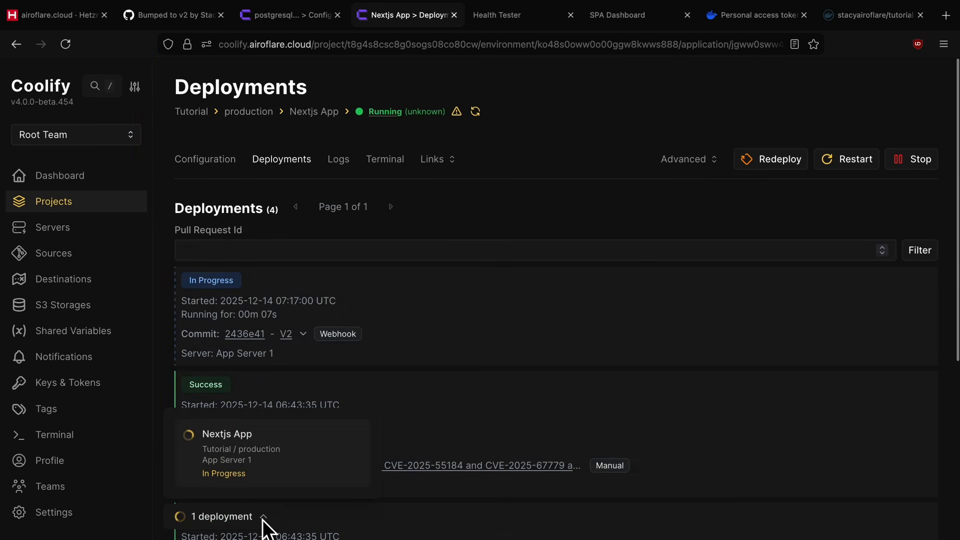
left_click(265, 523)
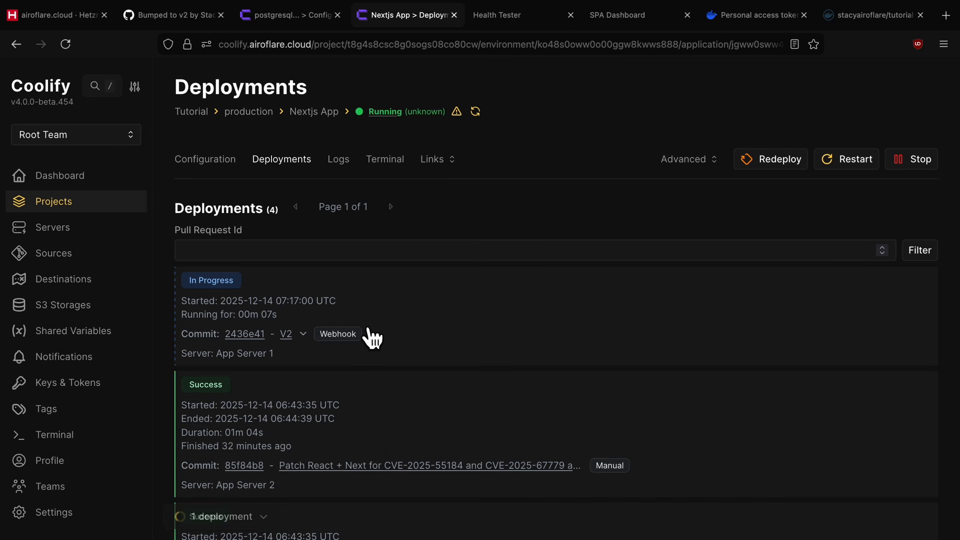
Inspect the V2 deployment's log with debug output, then return to the Nextjs App's deployments.
left_click(387, 301)
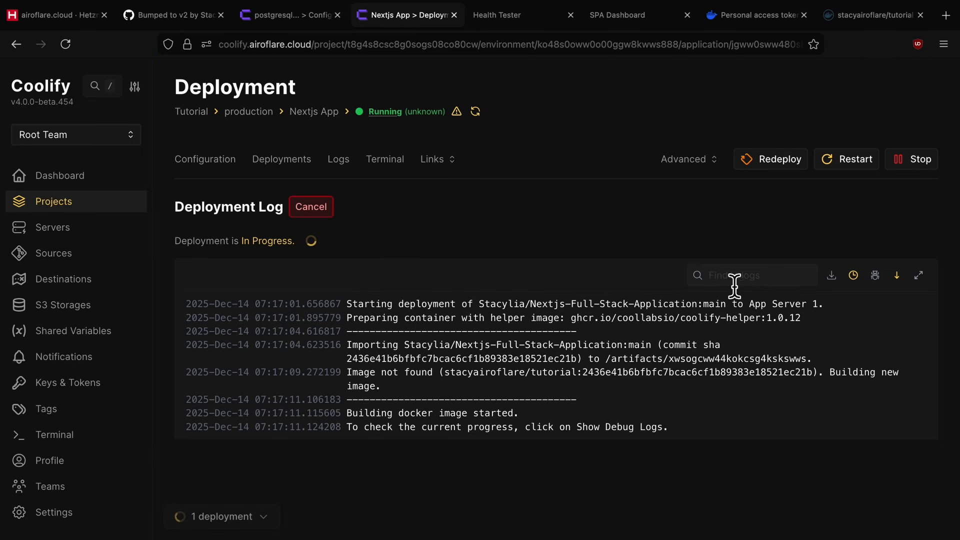
scroll(492, 281, "down", 2)
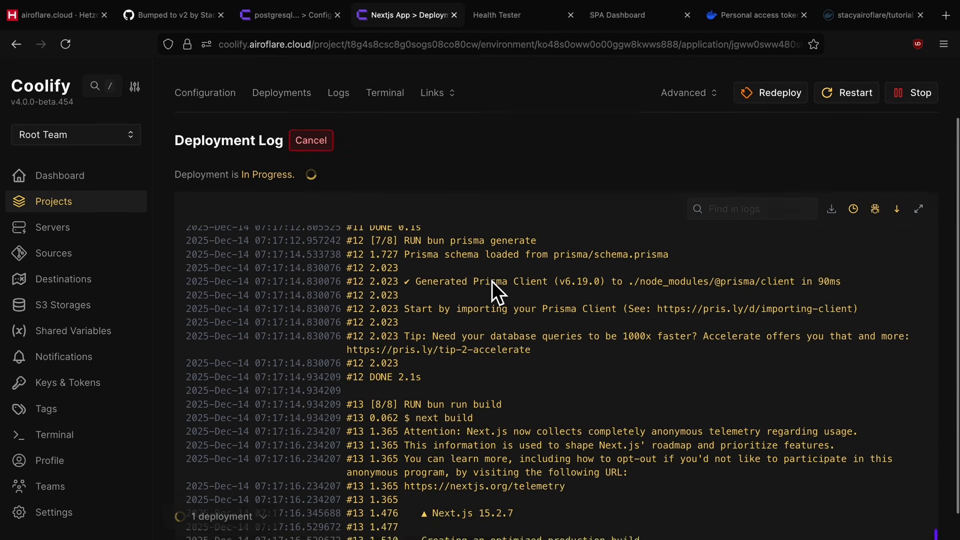
left_click(875, 179)
scroll(423, 215, "up", 2)
left_click(295, 168)
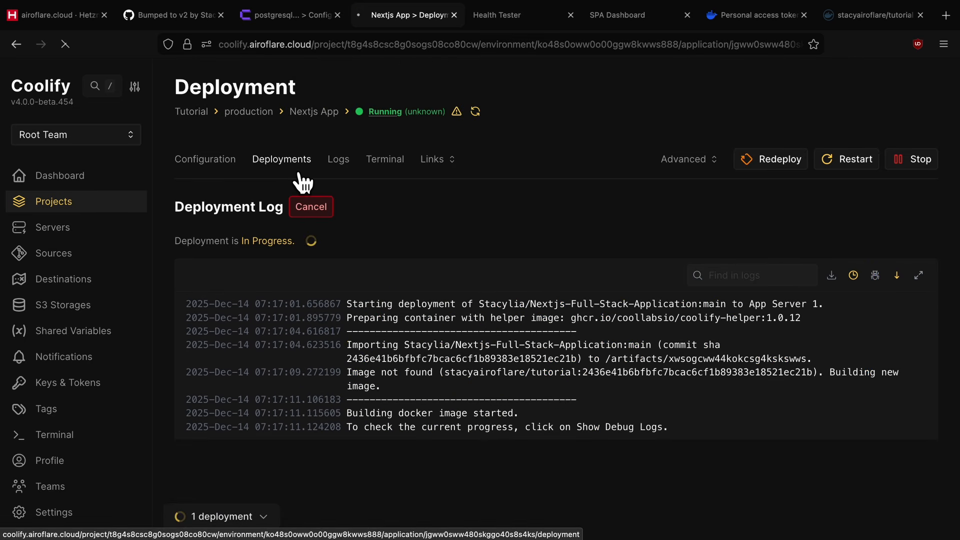
In Hetzner Console, open the HA load balancer and view the health status of its target servers as a list.
left_click(50, 18)
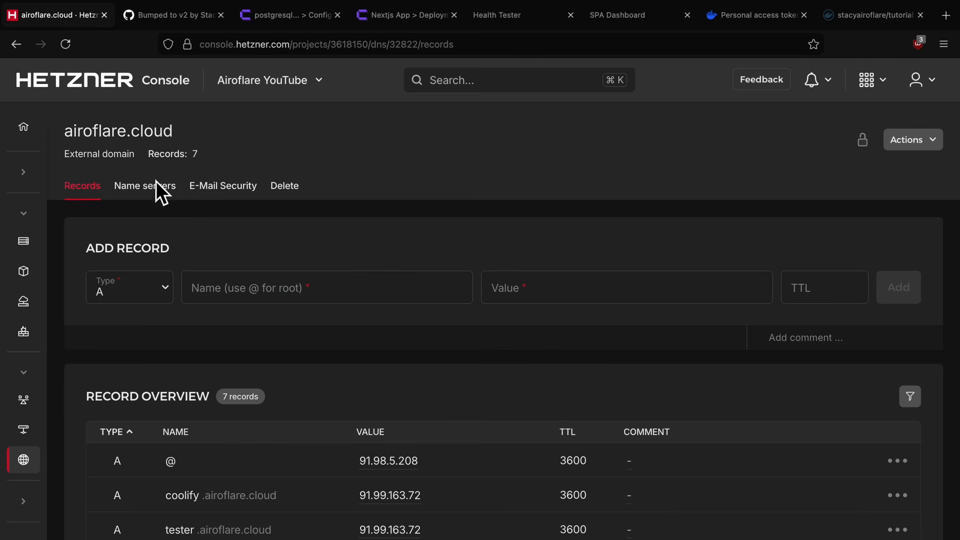
mouse_move(30, 311)
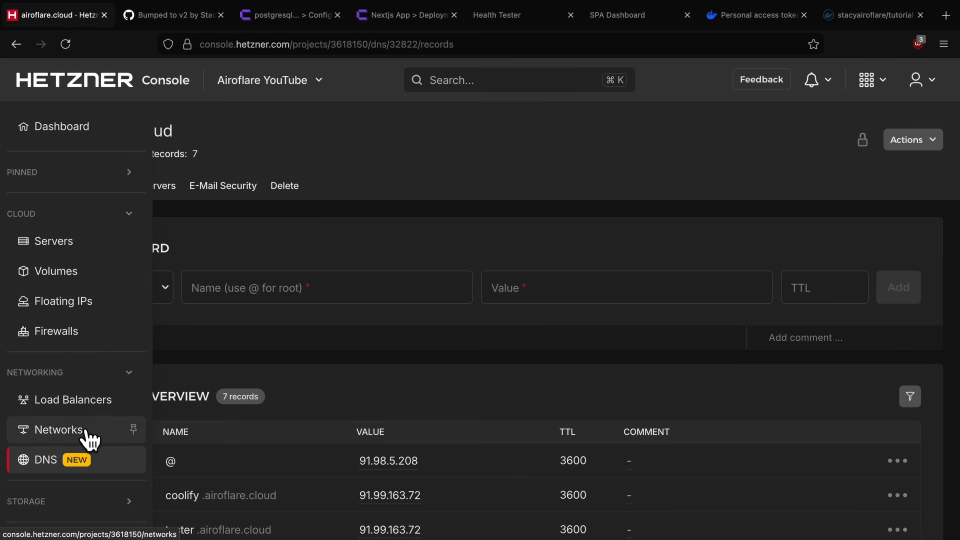
left_click(75, 400)
left_click(184, 231)
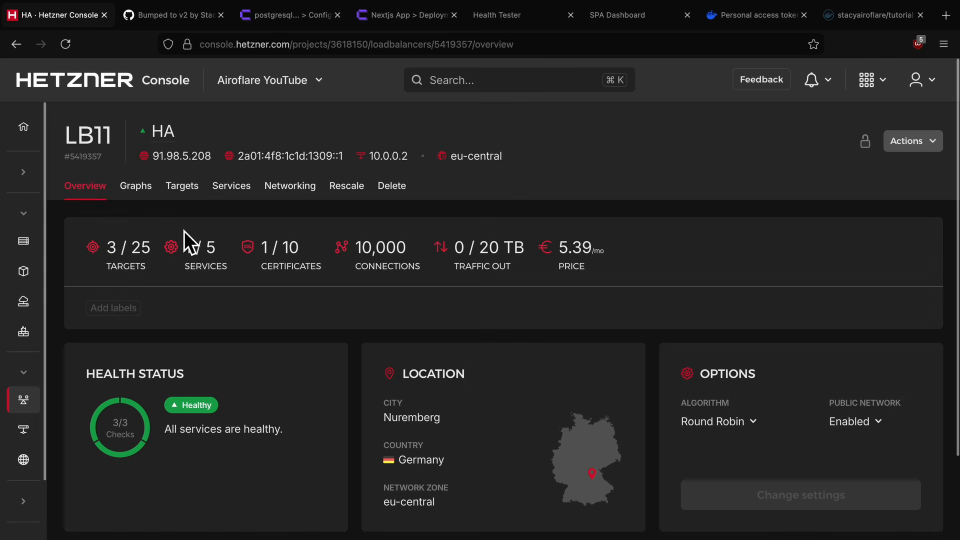
scroll(200, 293, "down", 1)
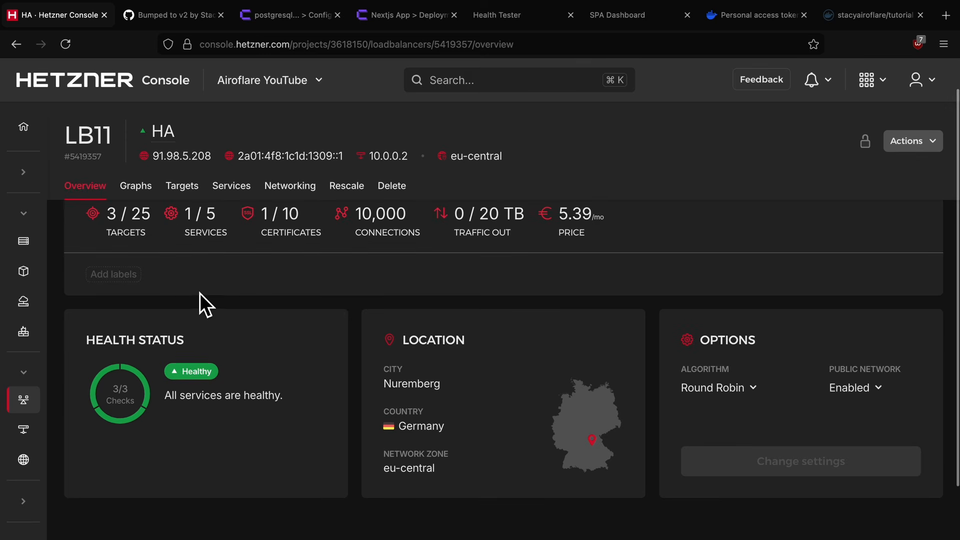
left_click(198, 198)
left_click(549, 467)
left_click(607, 394)
scroll(431, 377, "down", 4)
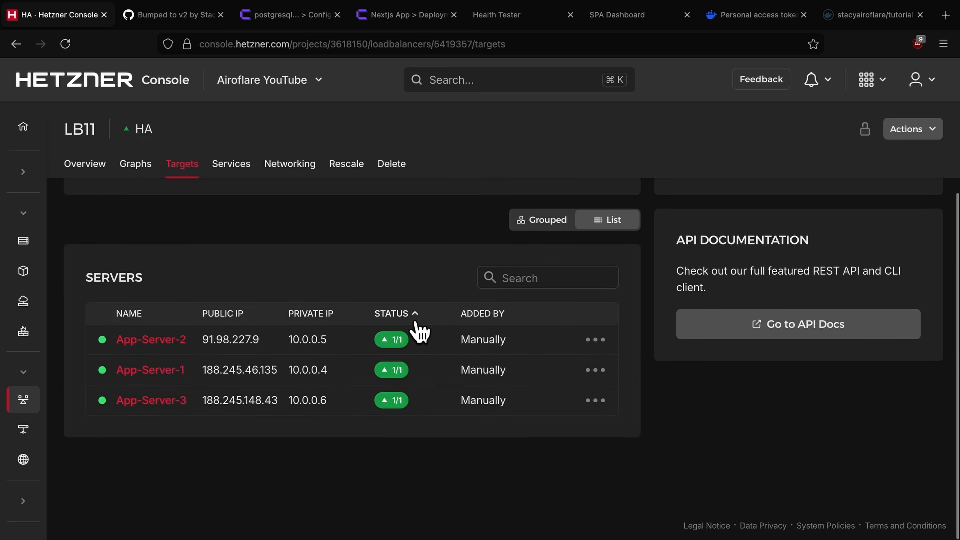
Return to Coolify, check the in-progress V2 deployment's debug log, and go back to the deployments list.
left_click(397, 28)
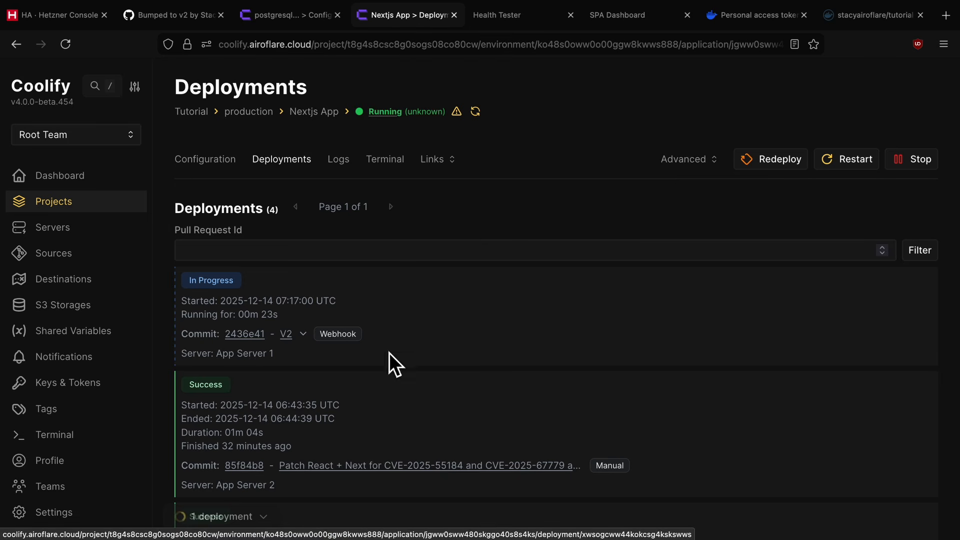
left_click(434, 318)
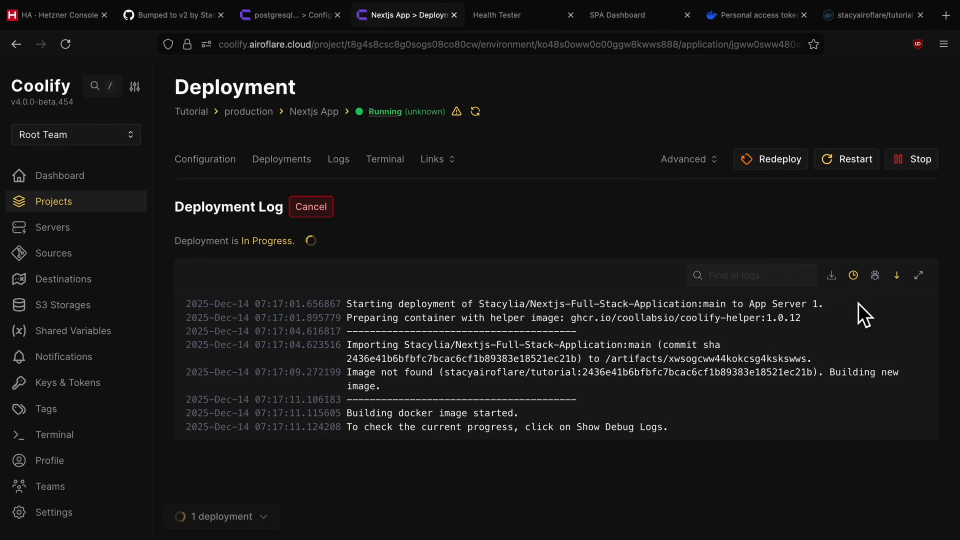
scroll(576, 305, "down", 2)
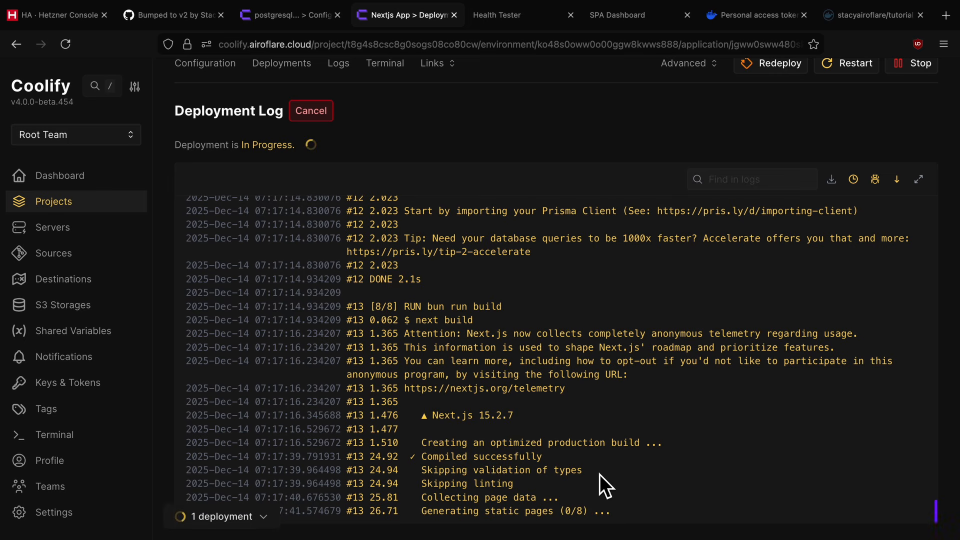
left_click(876, 181)
left_click(293, 164)
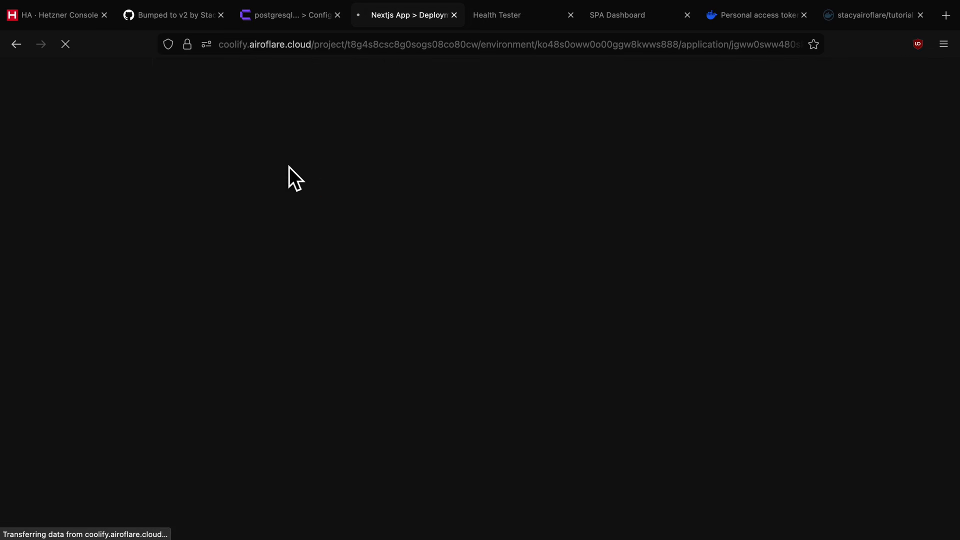
Compare the HA load balancer's target health in Hetzner Console with the Health Tester's success rate and newest logs during the deployment.
left_click(80, 25)
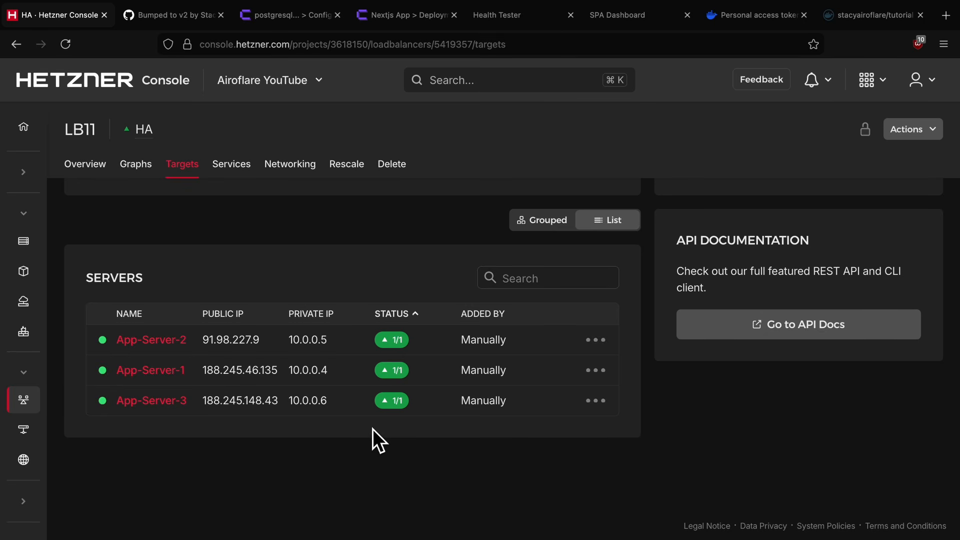
left_click(506, 23)
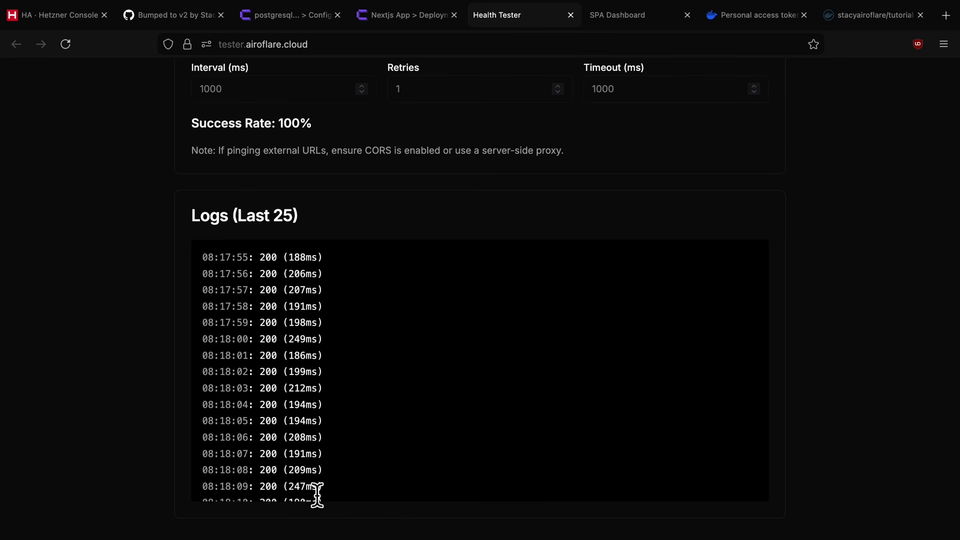
scroll(320, 481, "down", 5)
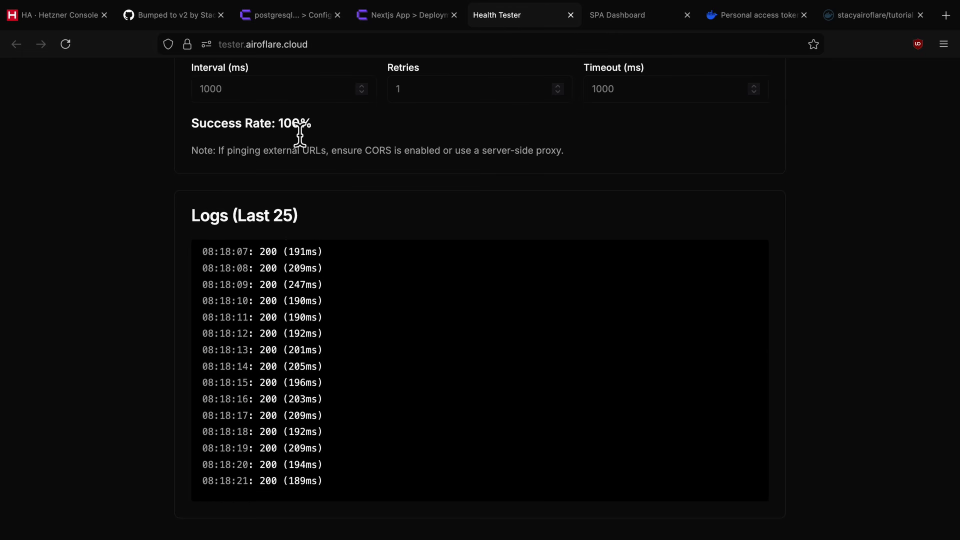
left_click(85, 21)
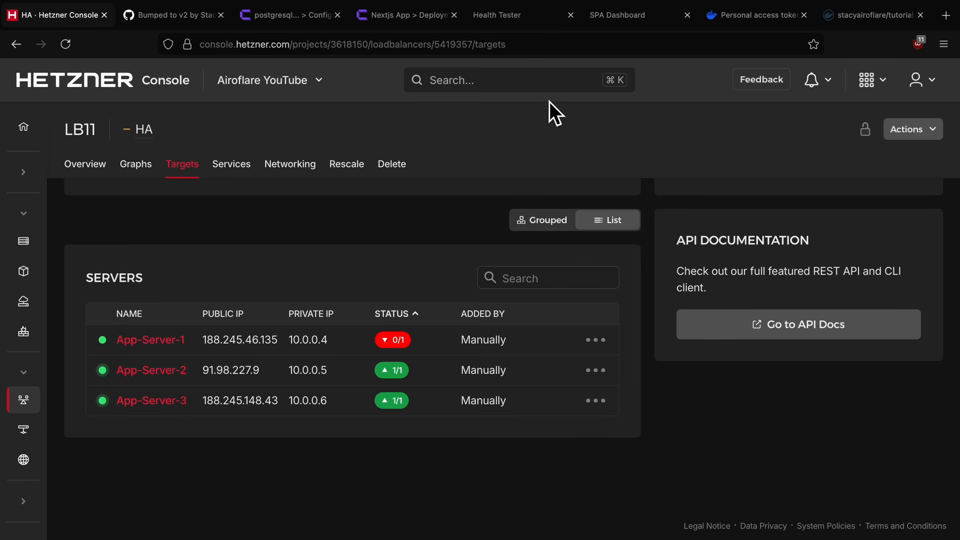
left_click(518, 16)
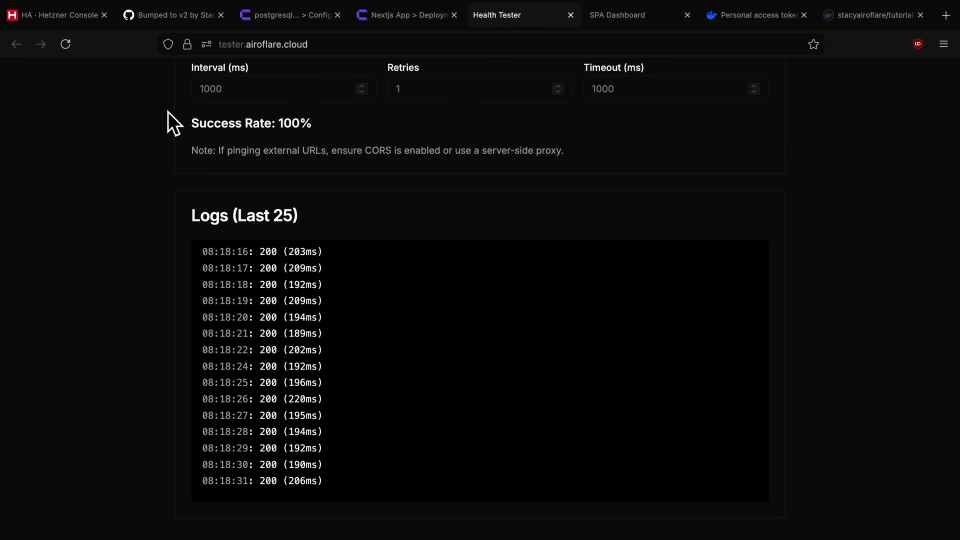
left_click(80, 20)
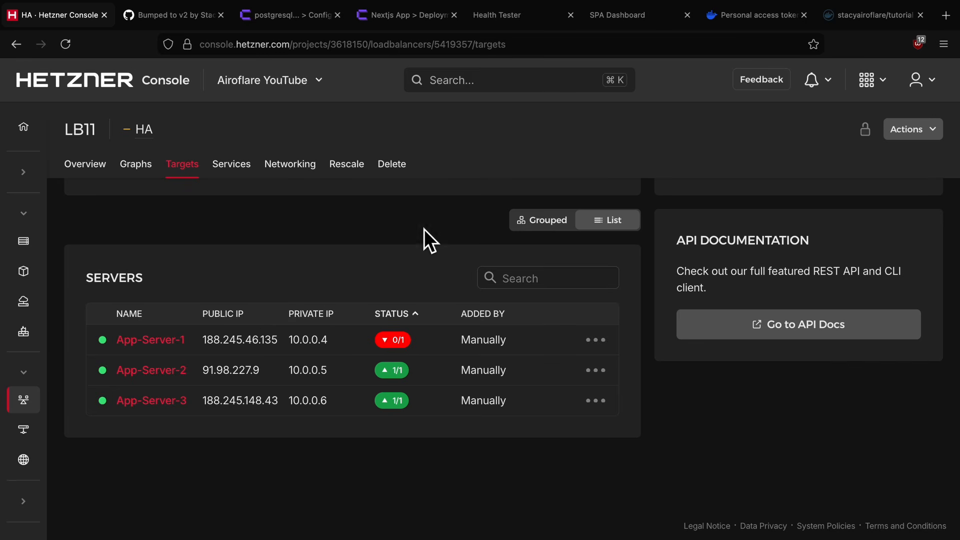
Switch back to Coolify and check which server the Nextjs App's V2 deployment is running on.
left_click(390, 20)
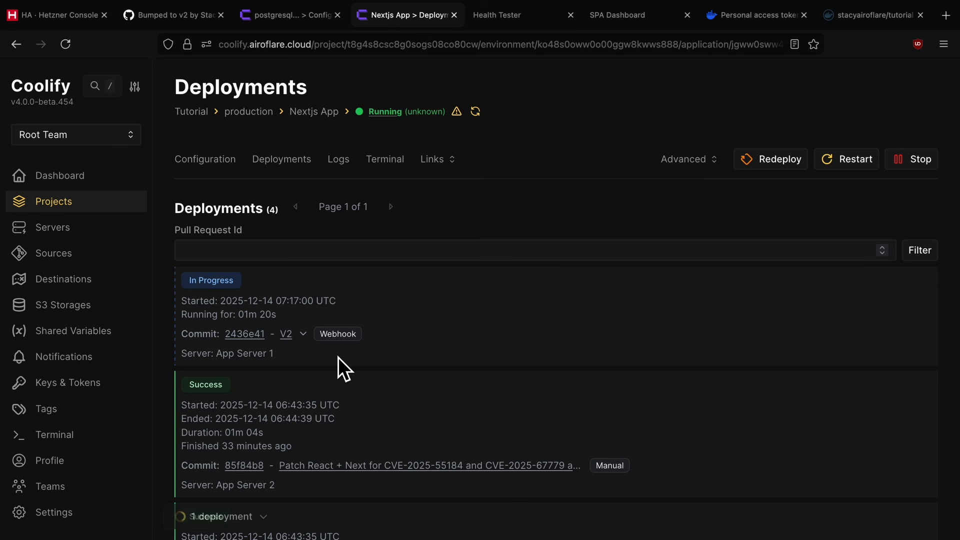
left_click(257, 519)
left_click(256, 519)
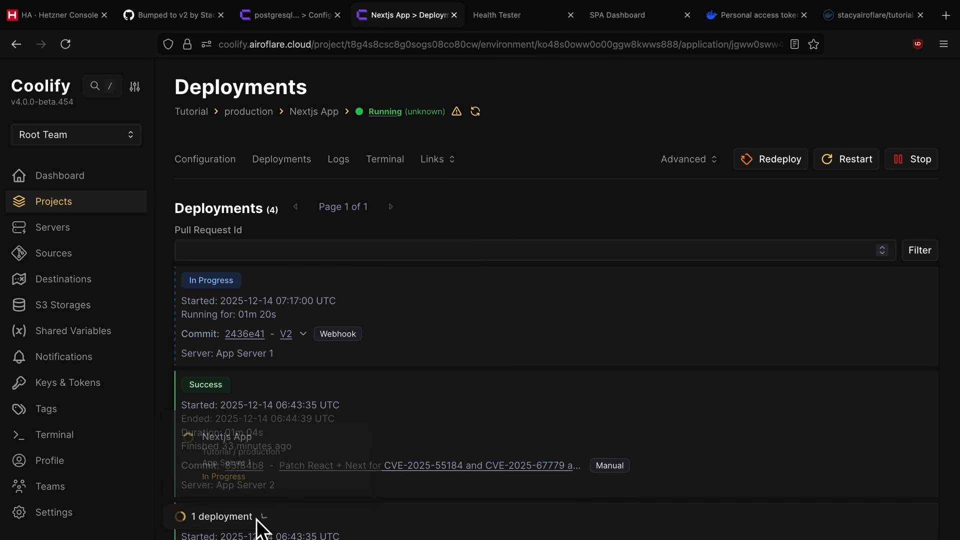
Compare Hetzner Console's target health with the Health Tester logs, and check in Coolify which servers are currently deploying.
left_click(79, 23)
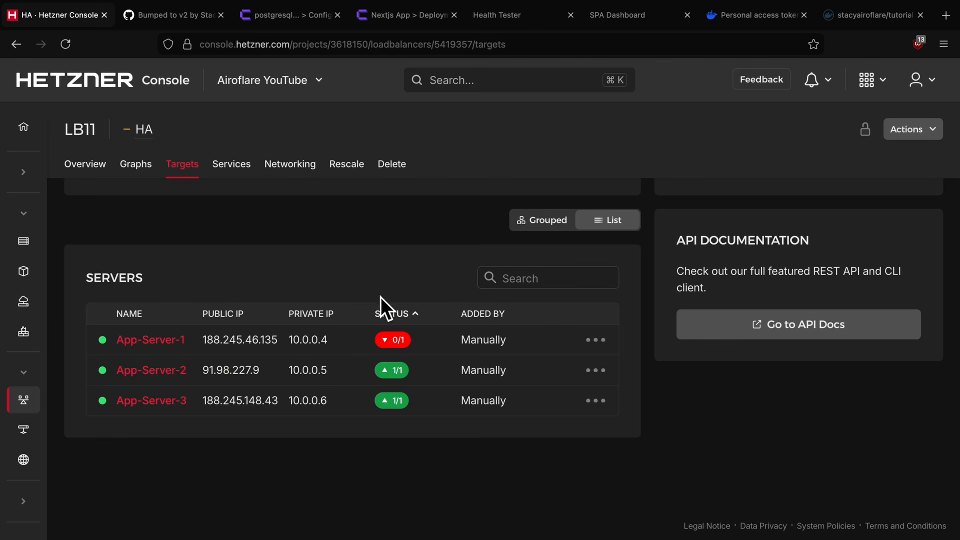
left_click(512, 19)
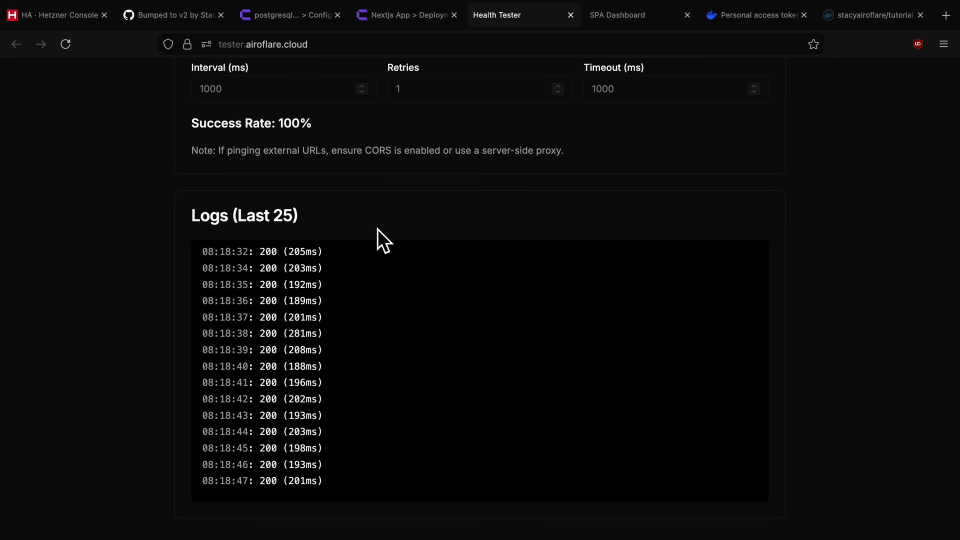
left_click(85, 20)
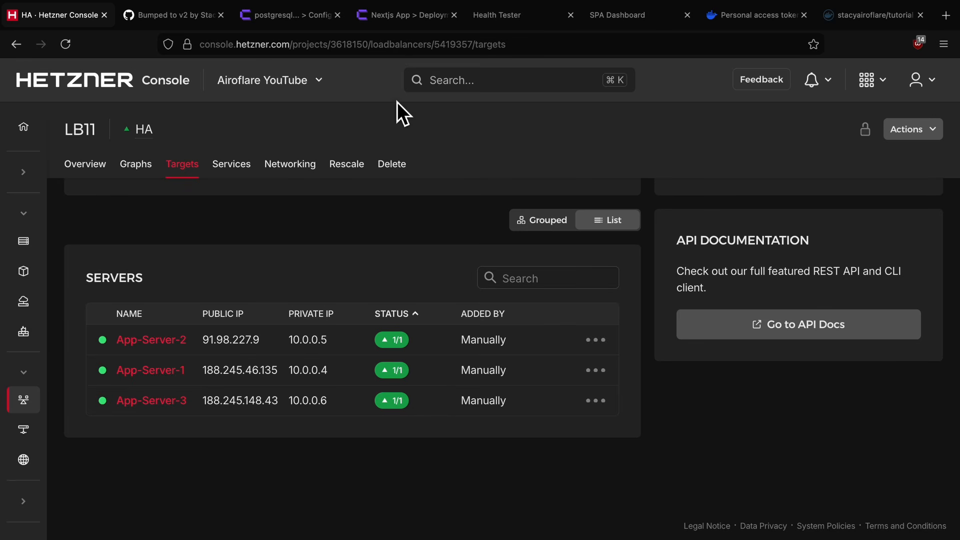
left_click(405, 16)
left_click(263, 516)
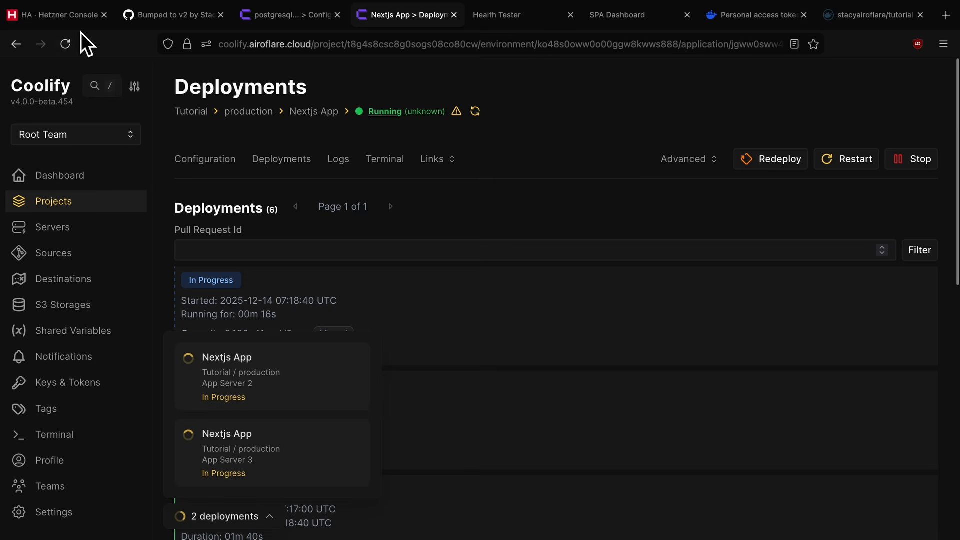
Recheck the HA load balancer's target health in Hetzner Console against the Health Tester's newest logs while App Servers 2 and 3 deploy.
left_click(77, 15)
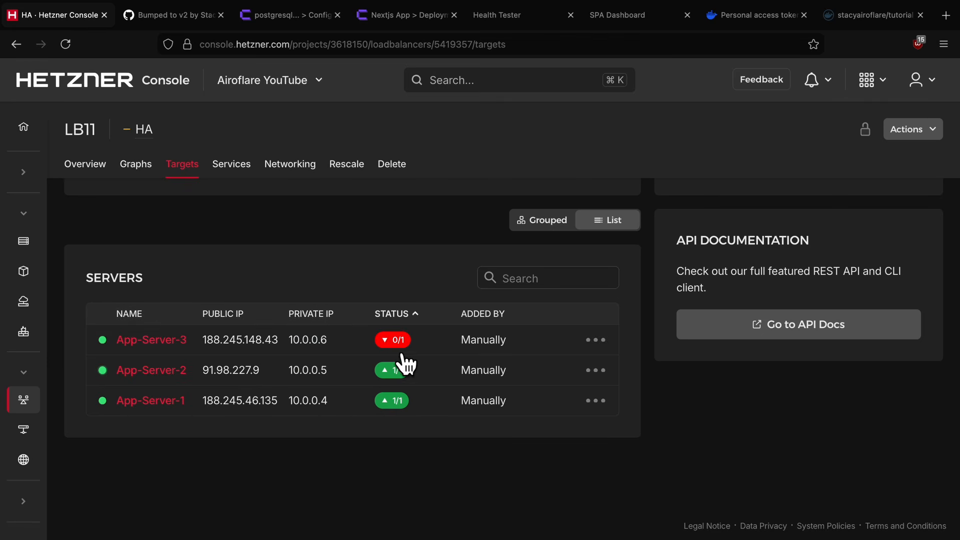
left_click(503, 25)
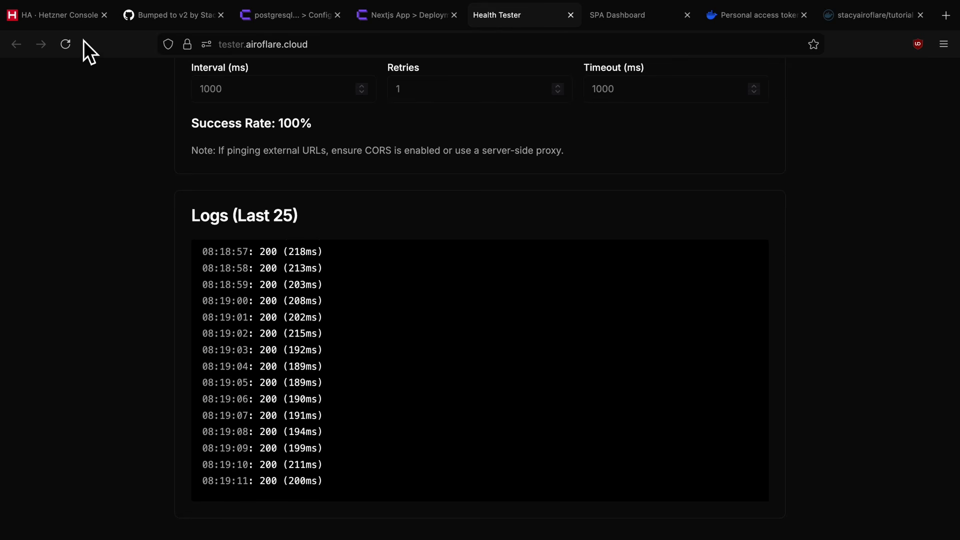
left_click(85, 24)
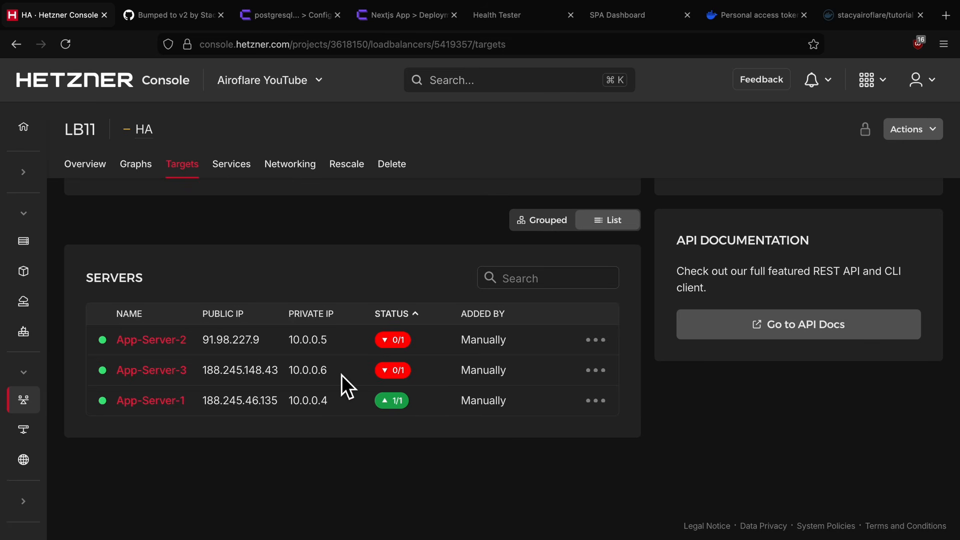
left_click(518, 22)
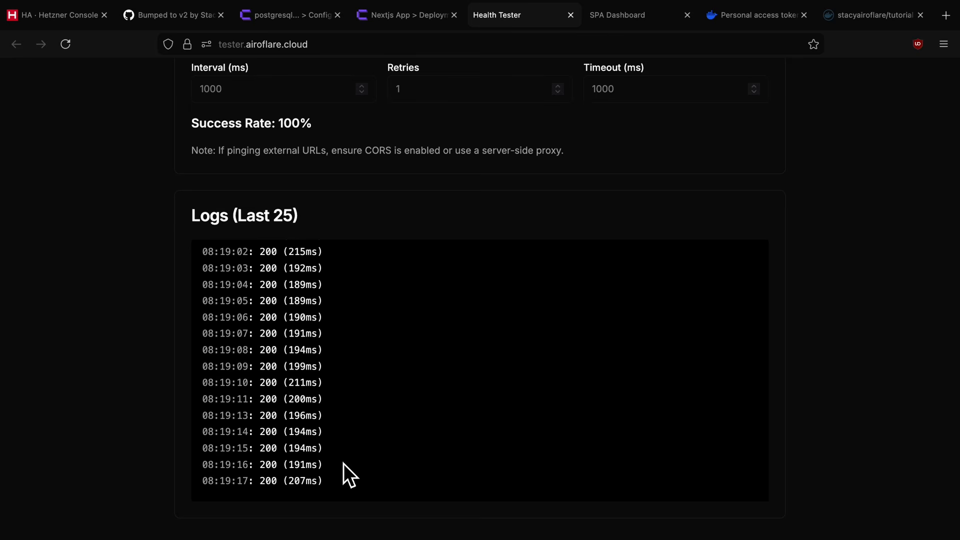
Reload the SPA Dashboard to check the served app version, and look at the load balancer's target health again.
left_click(617, 21)
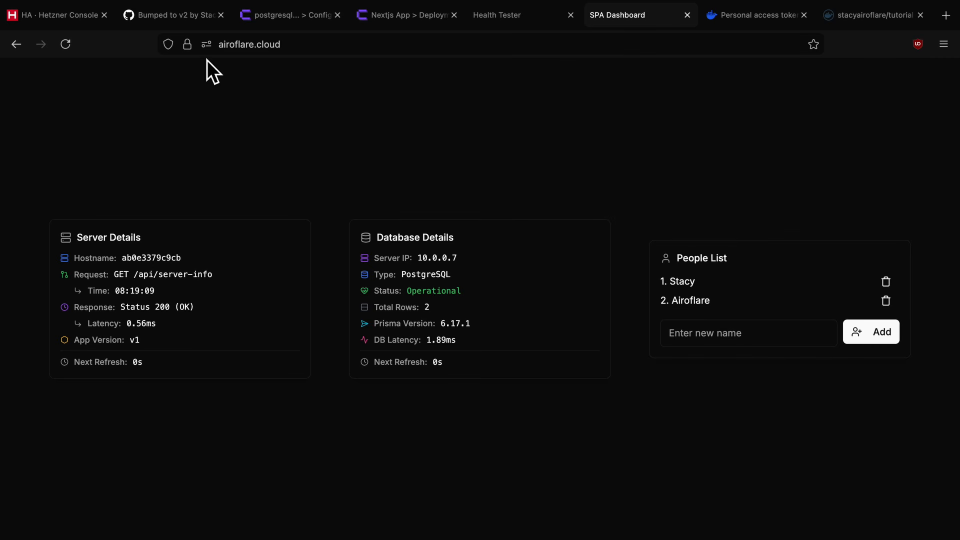
left_click(74, 46)
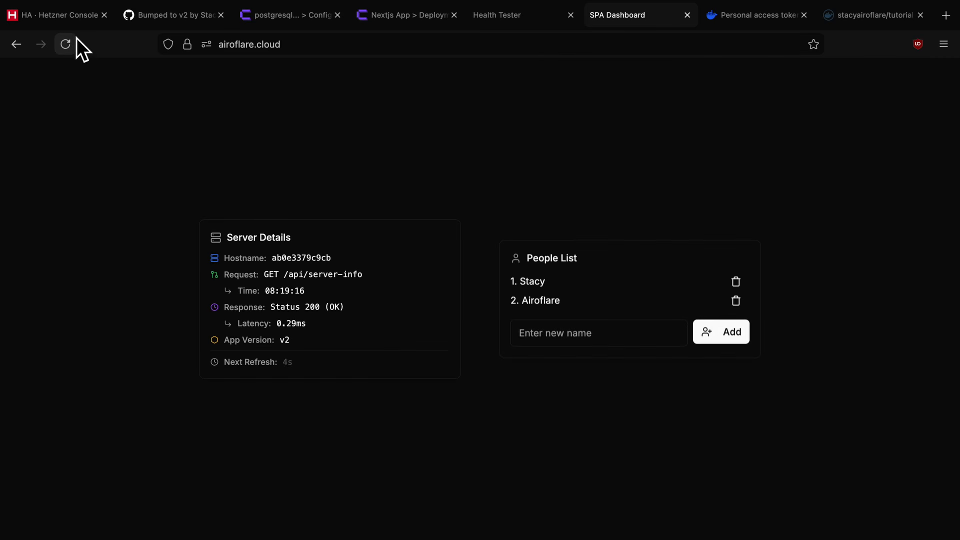
left_click(76, 25)
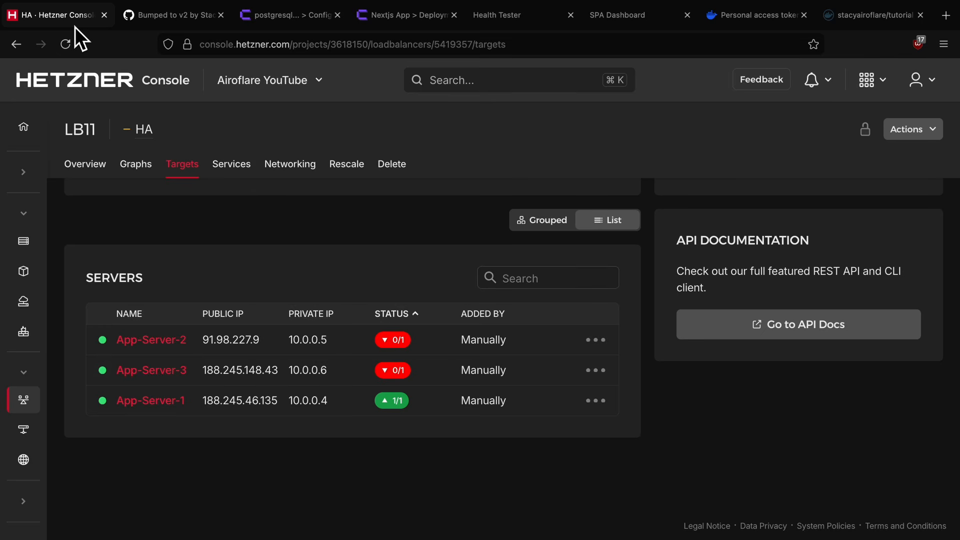
Add an entry named 123123 to the SPA Dashboard's People List and recheck the Health Tester's success rate.
left_click(626, 25)
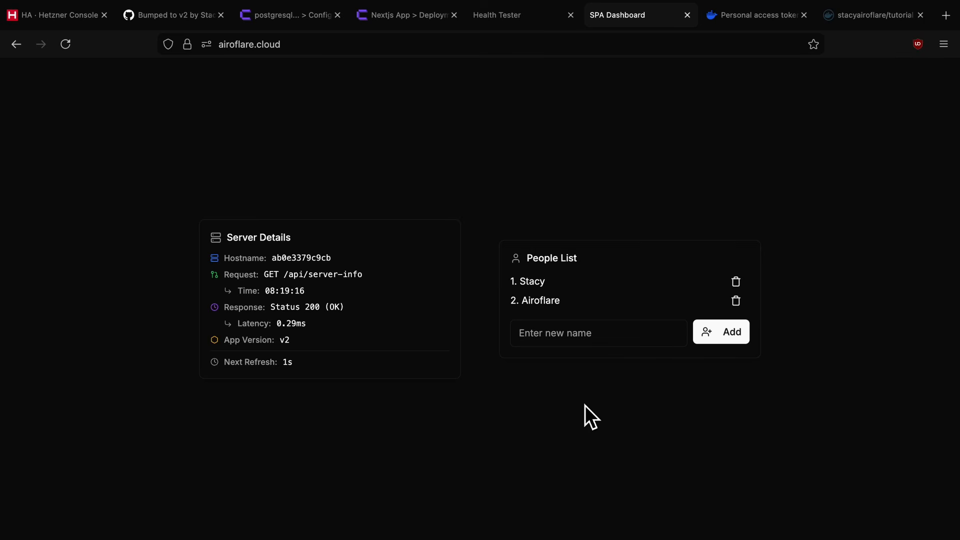
left_click(729, 343)
type("123123")
left_click(866, 334)
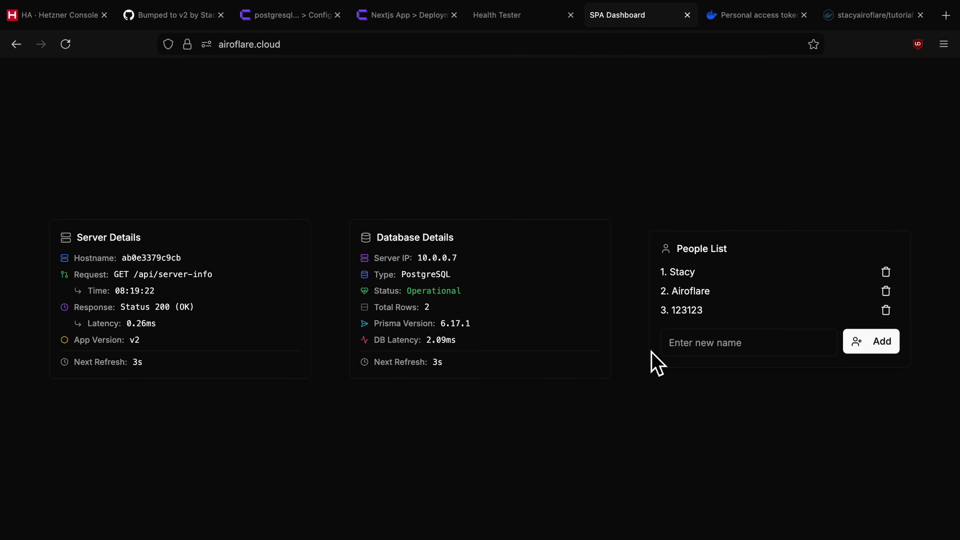
left_click(511, 21)
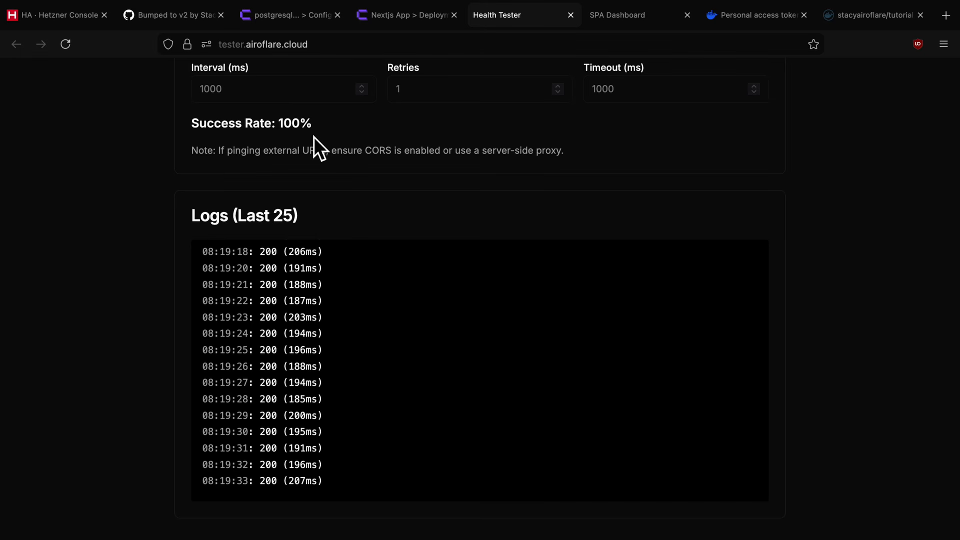
left_click(81, 23)
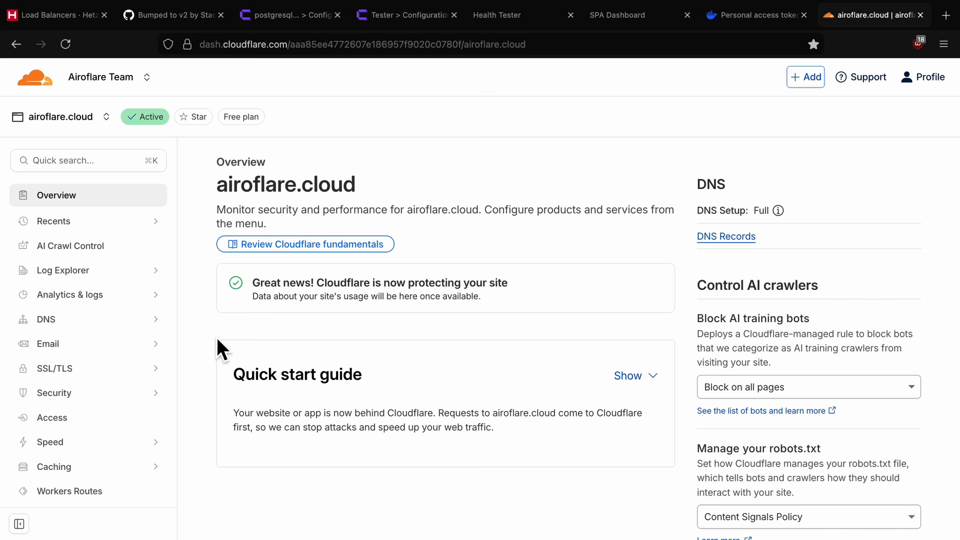
Review the IPv4 address and proxy status of the airoflare.cloud A record in Cloudflare's DNS records, without changing the record.
left_click(100, 323)
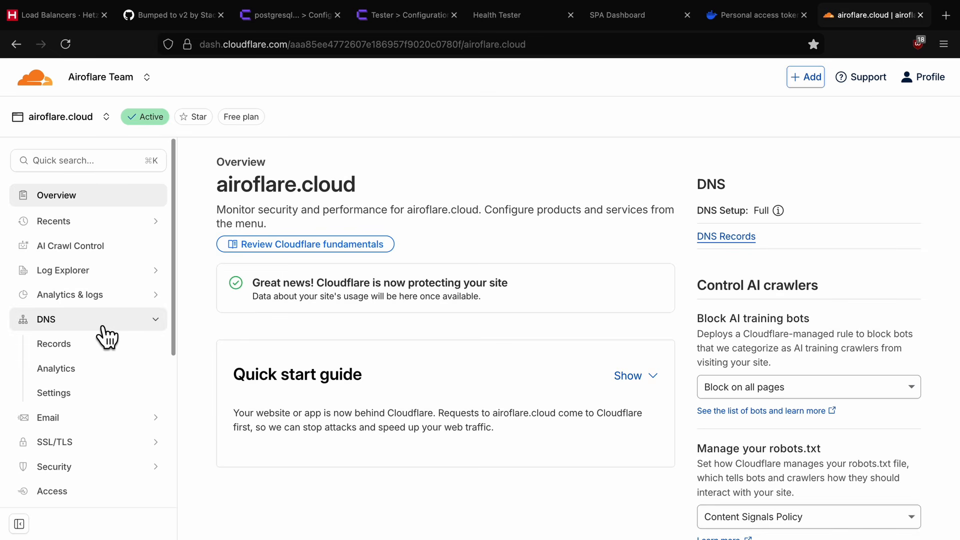
left_click(98, 355)
scroll(476, 416, "down", 3)
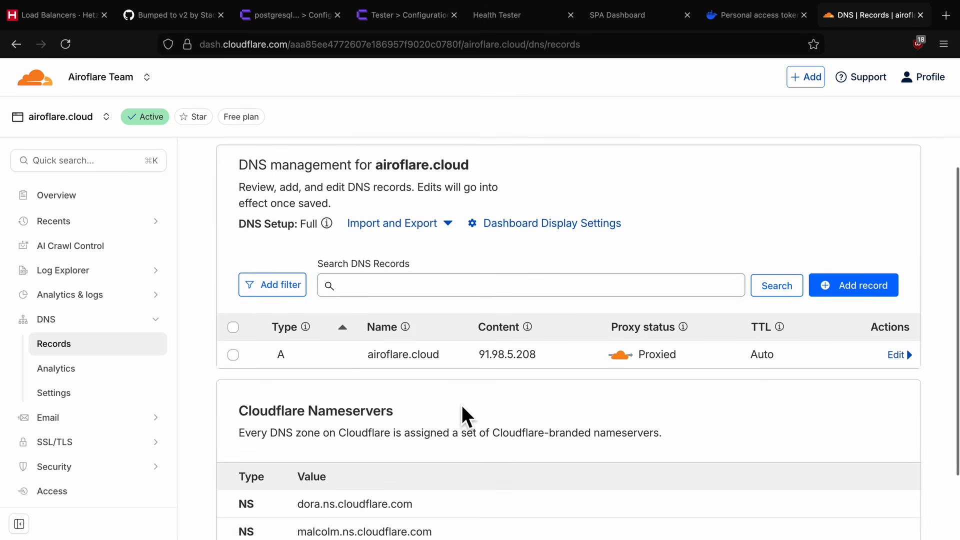
left_click(900, 356)
left_click_drag(568, 426, 514, 431)
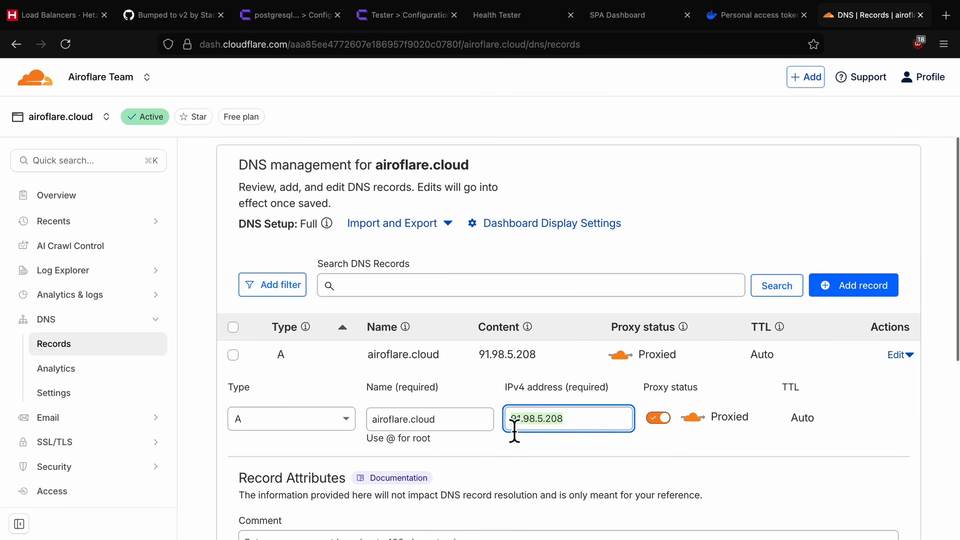
left_click(653, 443)
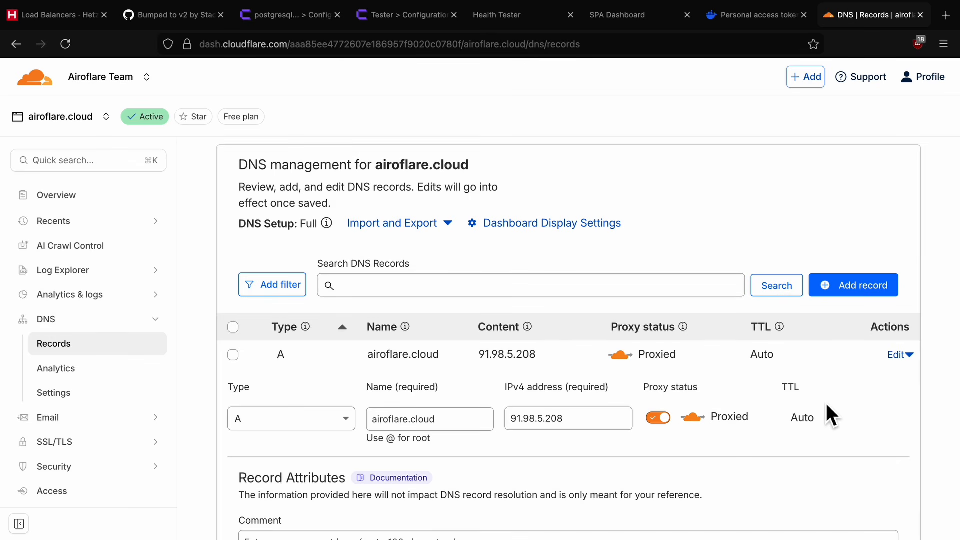
left_click(906, 356)
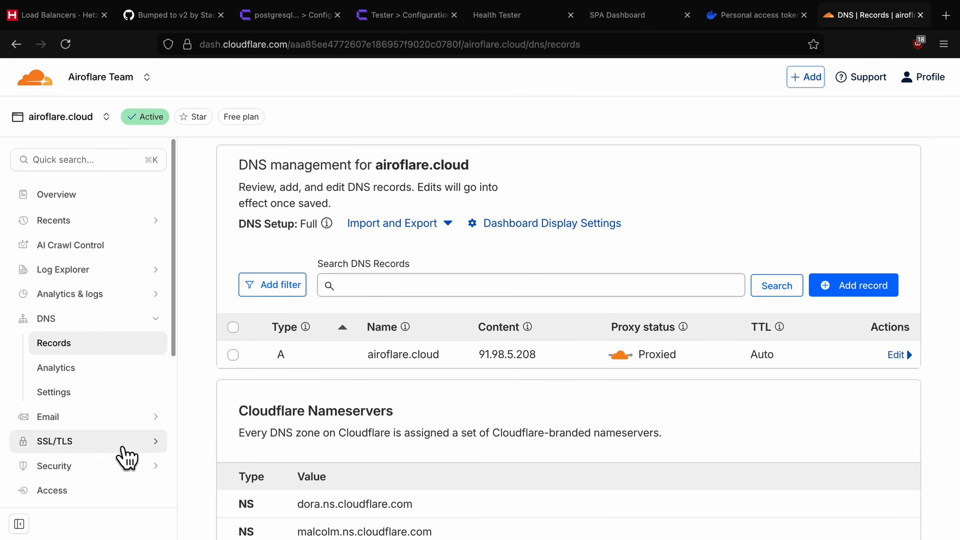
Open the SSL/TLS Origin Server page for airoflare.cloud and go to its Origin Certificates section.
scroll(128, 455, "down", 5)
scroll(128, 457, "down", 1)
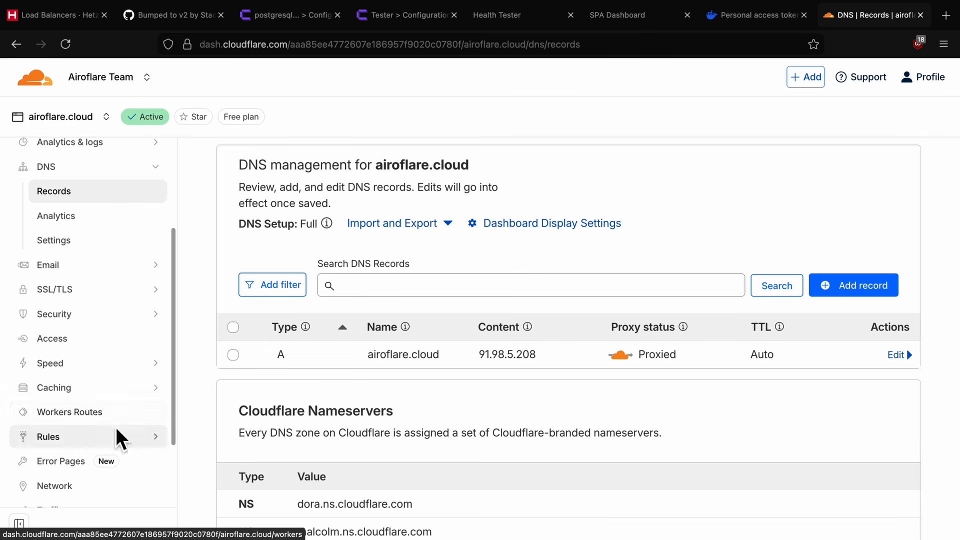
left_click(106, 303)
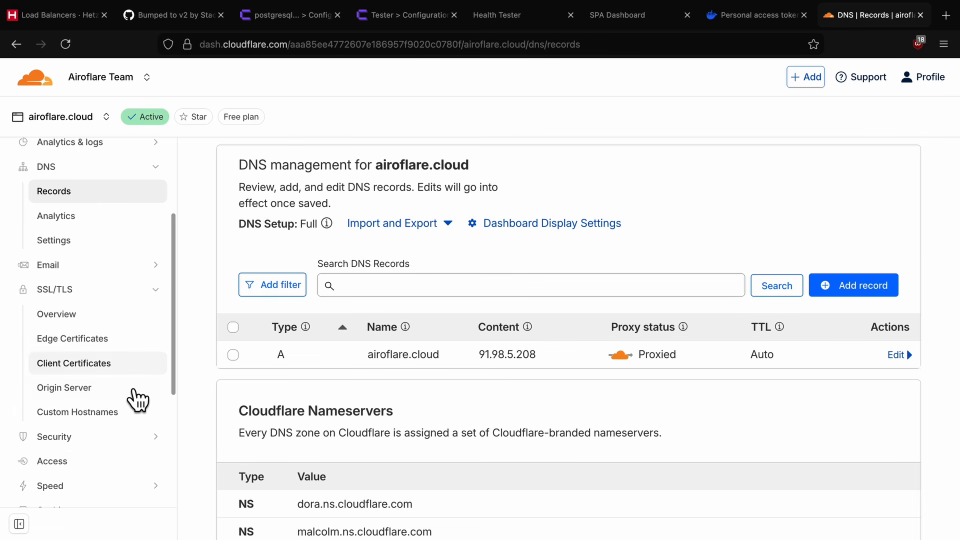
left_click(92, 395)
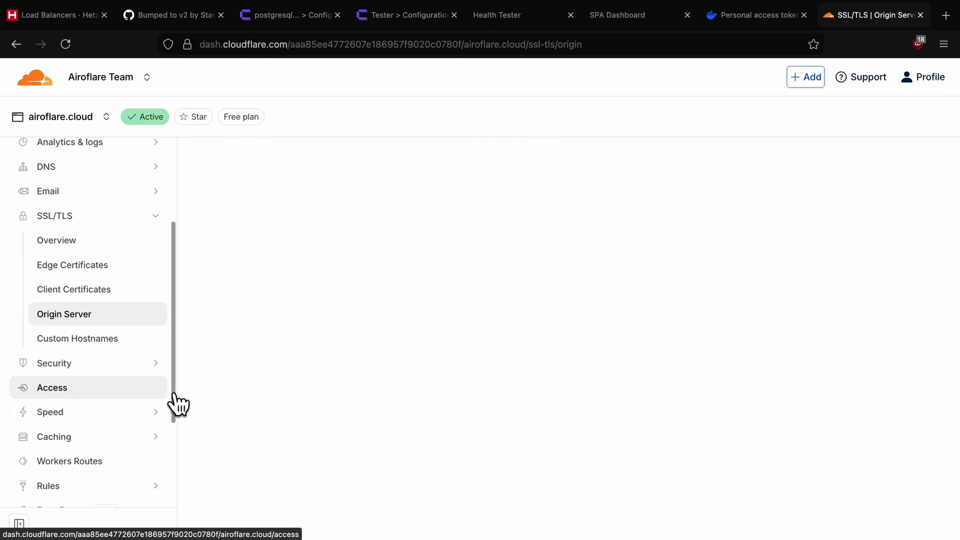
scroll(409, 385, "down", 1)
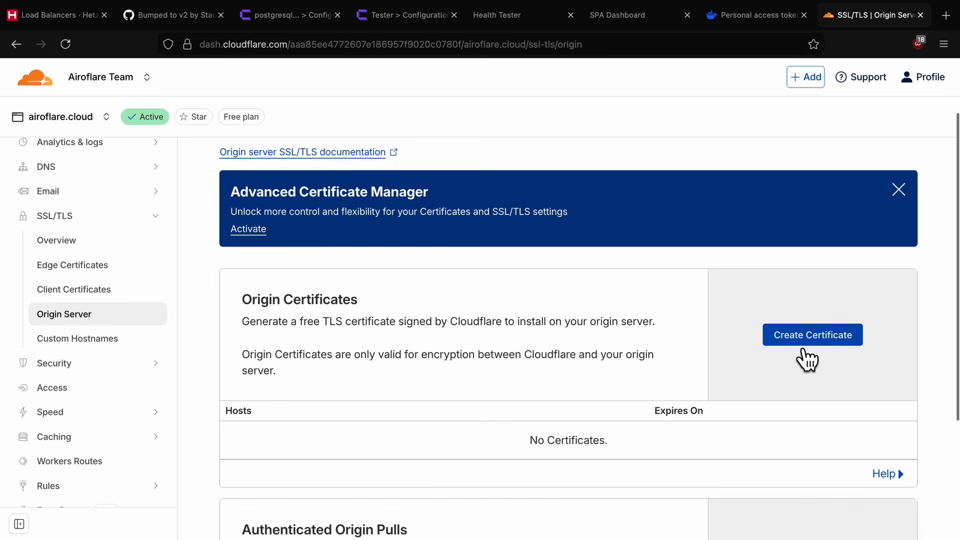
Create an origin certificate with an RSA (2048) key for *.airoflare.cloud and airoflare.cloud, valid for 15 years.
left_click(803, 343)
scroll(510, 369, "down", 4)
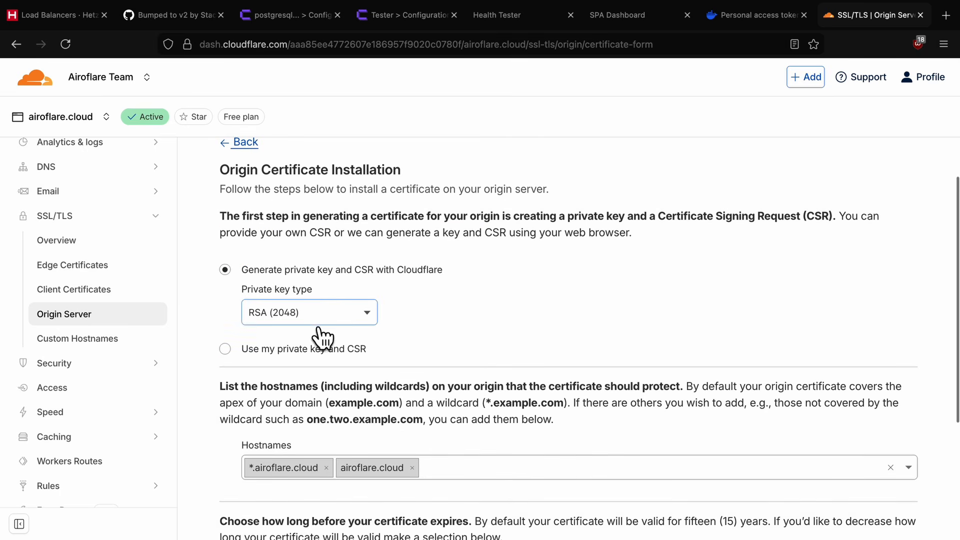
scroll(310, 329, "down", 1)
scroll(308, 336, "down", 3)
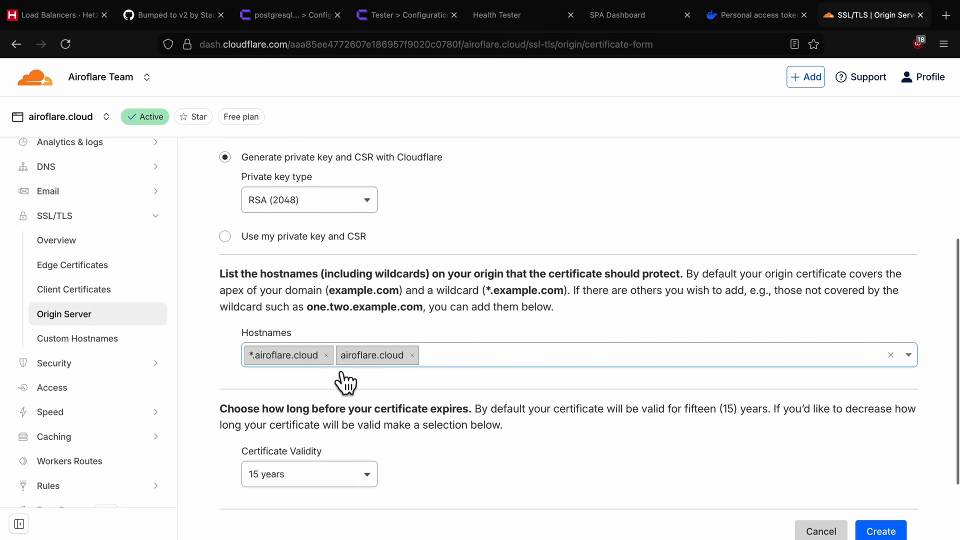
scroll(377, 395, "down", 3)
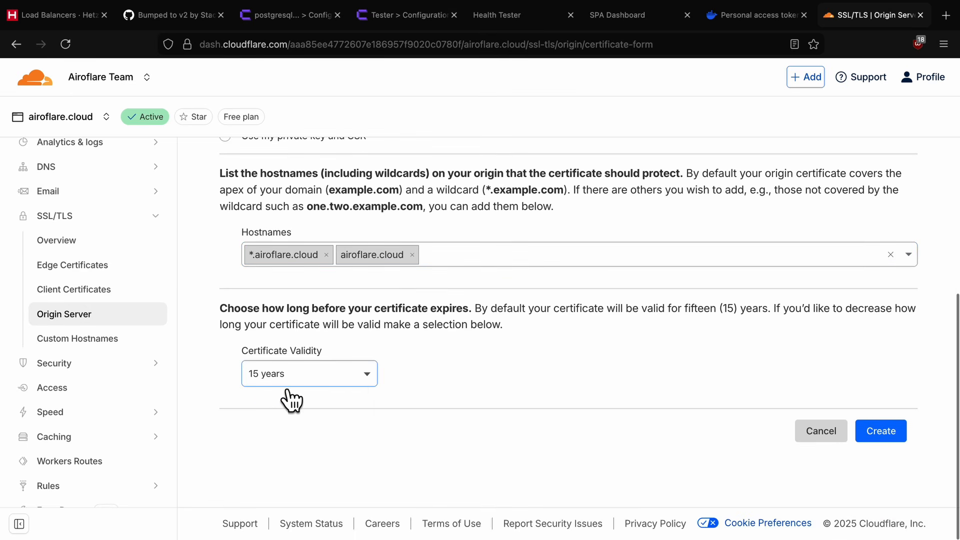
left_click(880, 434)
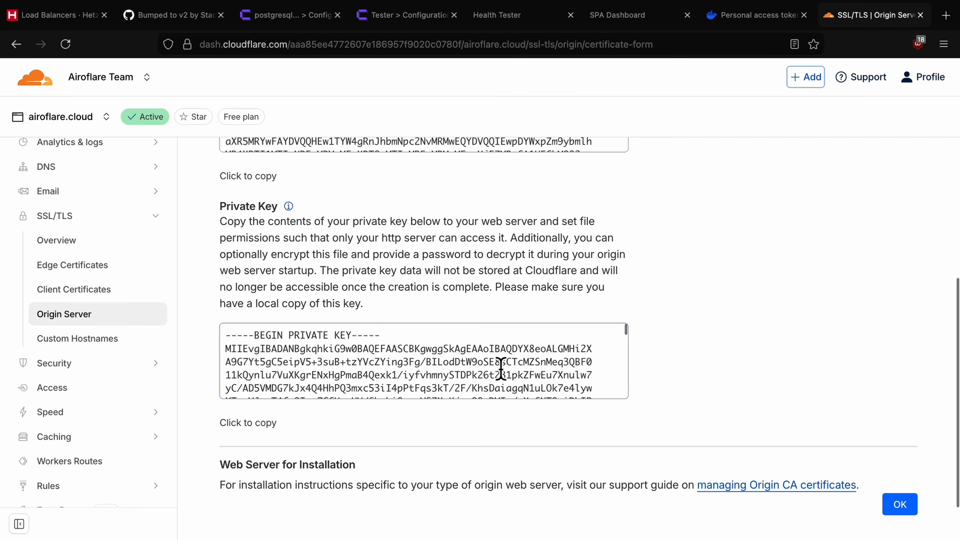
scroll(550, 440, "up", 3)
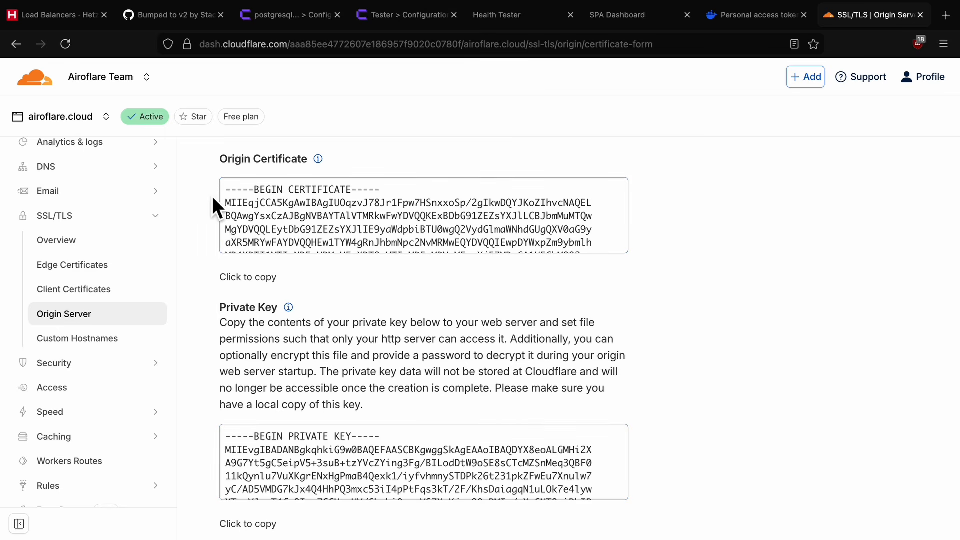
In Hetzner Console, open the HA load balancer's https 443 to 3000 service for editing.
left_click(68, 19)
left_click(185, 258)
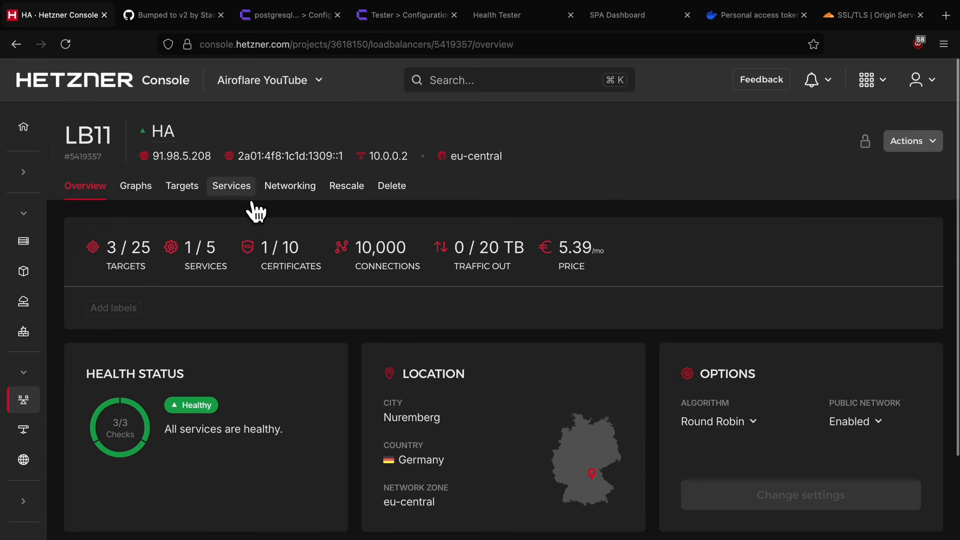
left_click(252, 200)
left_click(610, 411)
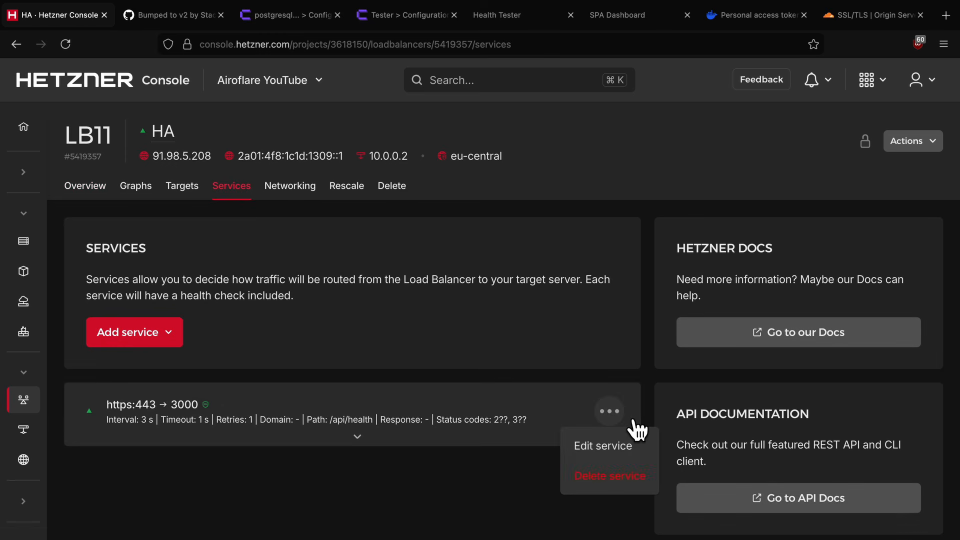
left_click(628, 447)
scroll(358, 371, "down", 4)
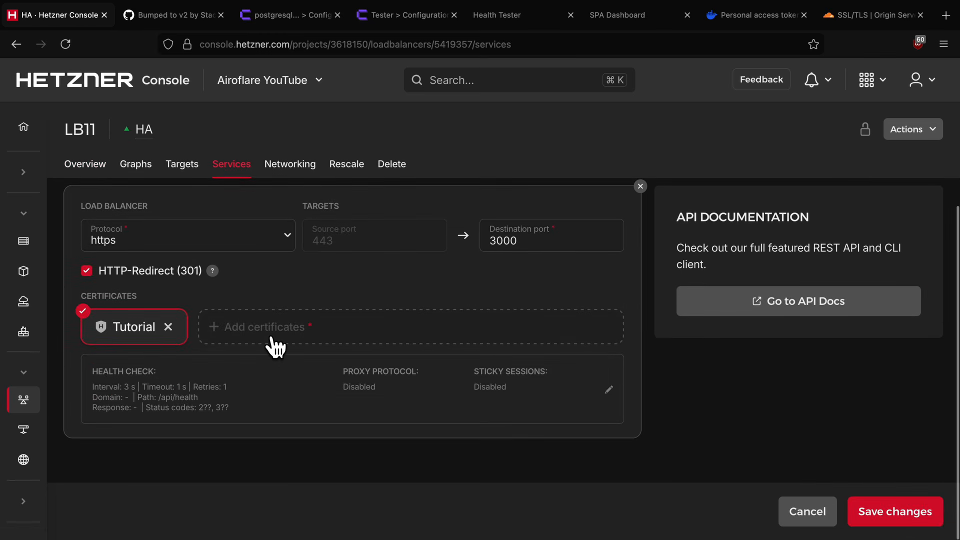
Start a certificate upload for the https service and copy the origin certificate from Cloudflare into its Certificate field in Hetzner Console.
left_click(274, 343)
left_click(789, 193)
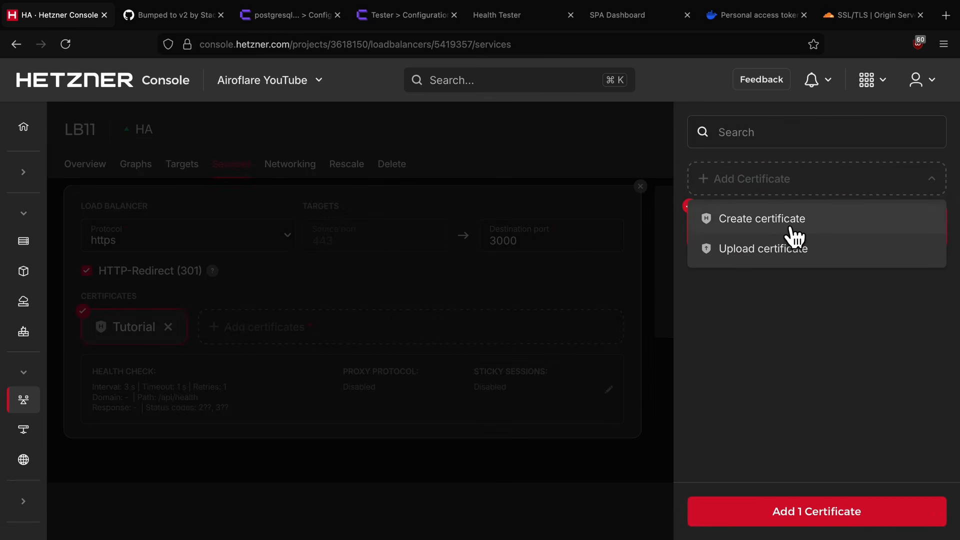
left_click(785, 257)
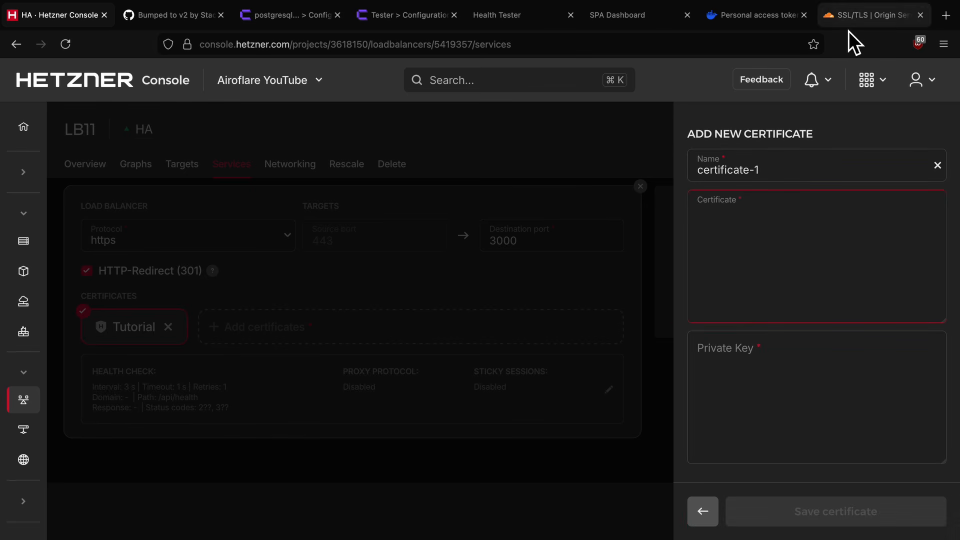
left_click(870, 16)
left_click(258, 286)
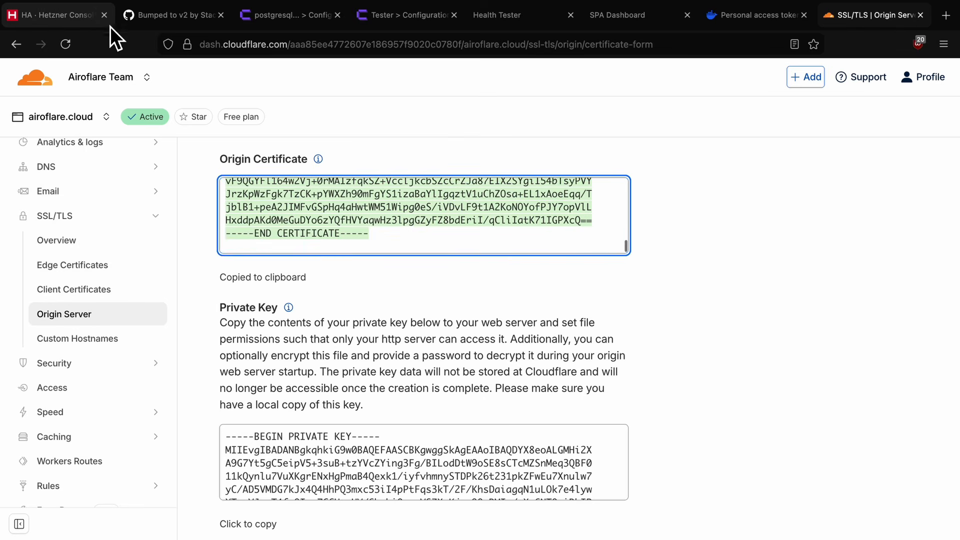
left_click(79, 23)
key("super+v")
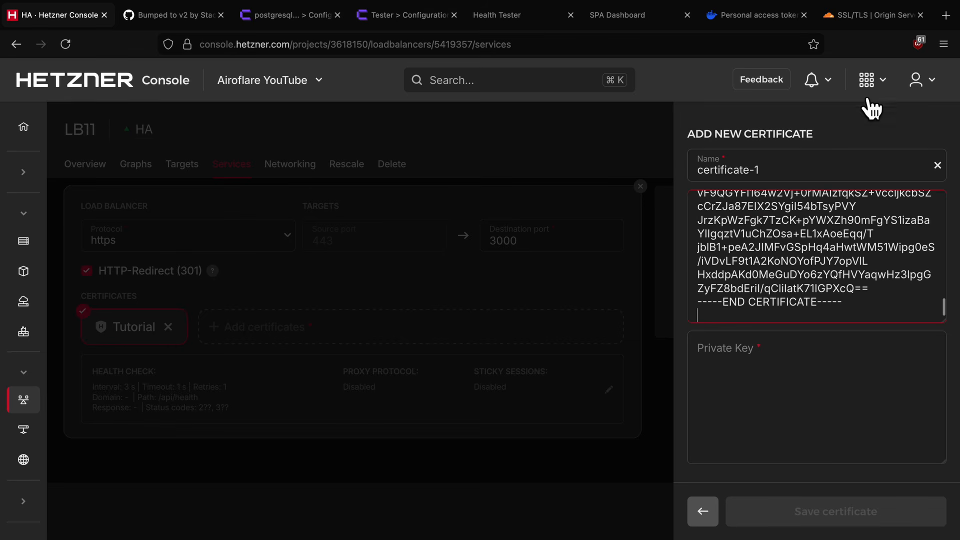
Copy the origin certificate's private key from Cloudflare and paste it into the Private Key field in Hetzner Console.
left_click(868, 15)
left_click(273, 531)
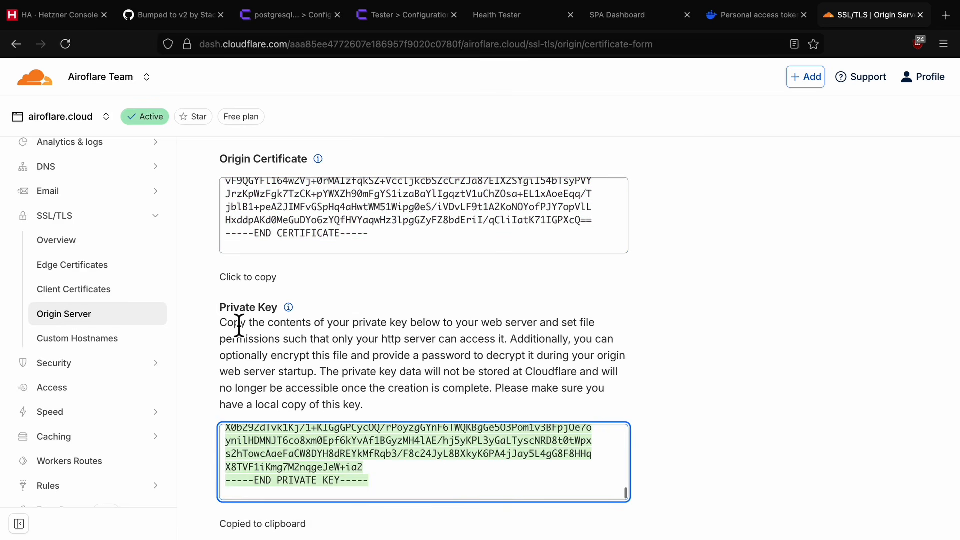
left_click(75, 15)
left_click(773, 458)
key("super+v")
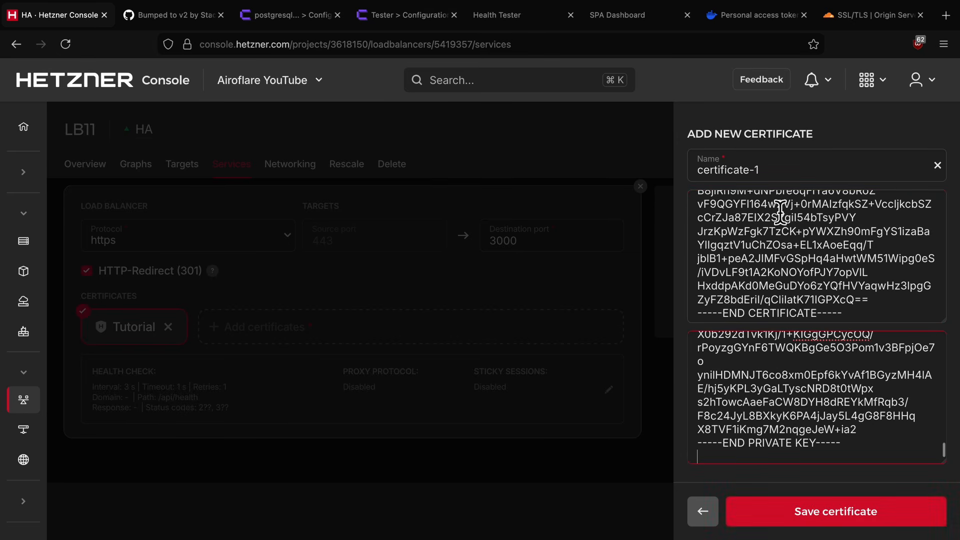
Name the new certificate CF and save it.
triple_click(777, 178)
type("CF")
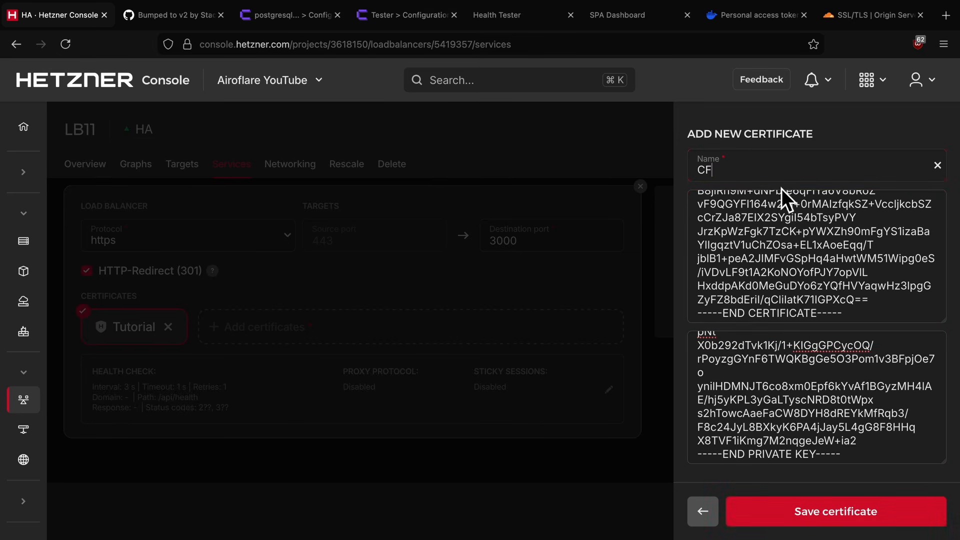
left_click(860, 526)
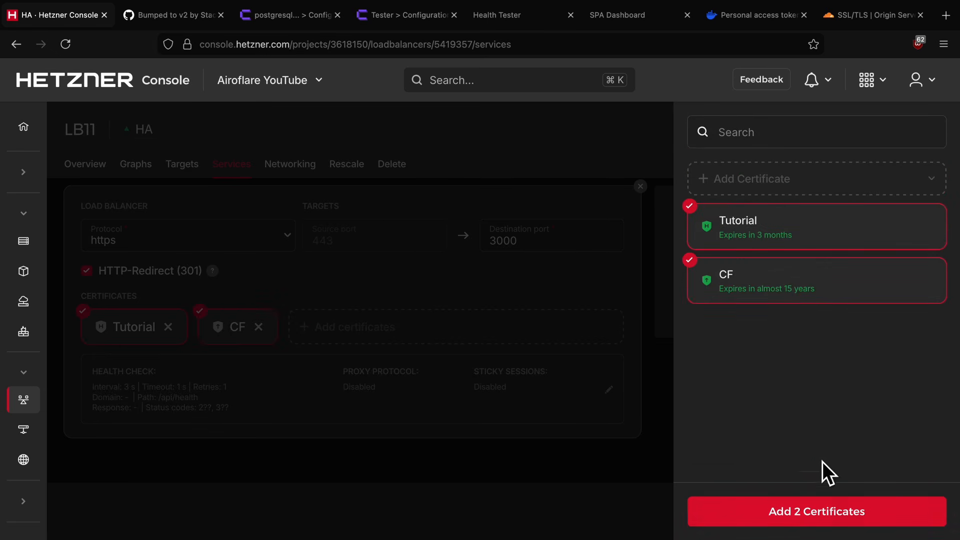
Deselect the Tutorial certificate so that only CF is assigned to the https service, and save the service changes.
left_click(756, 243)
left_click(846, 523)
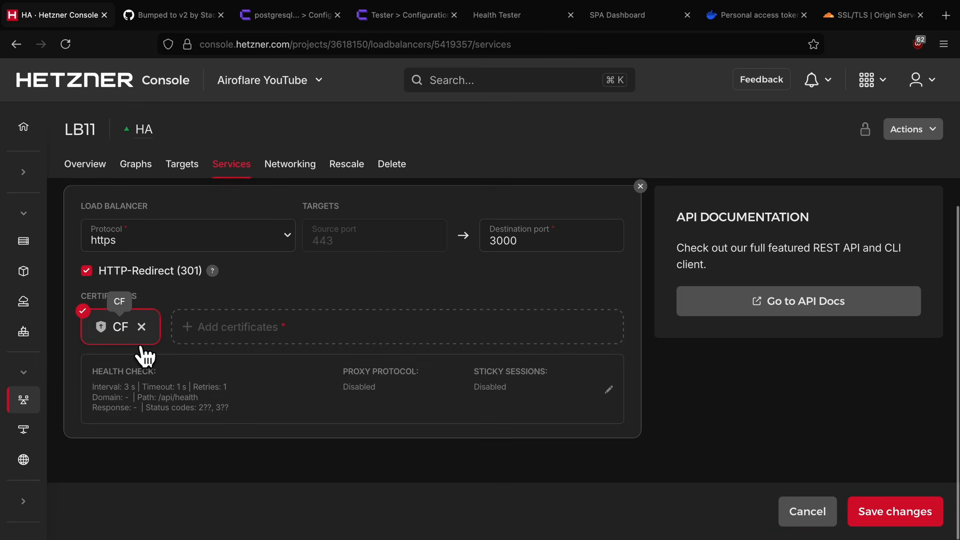
left_click(901, 509)
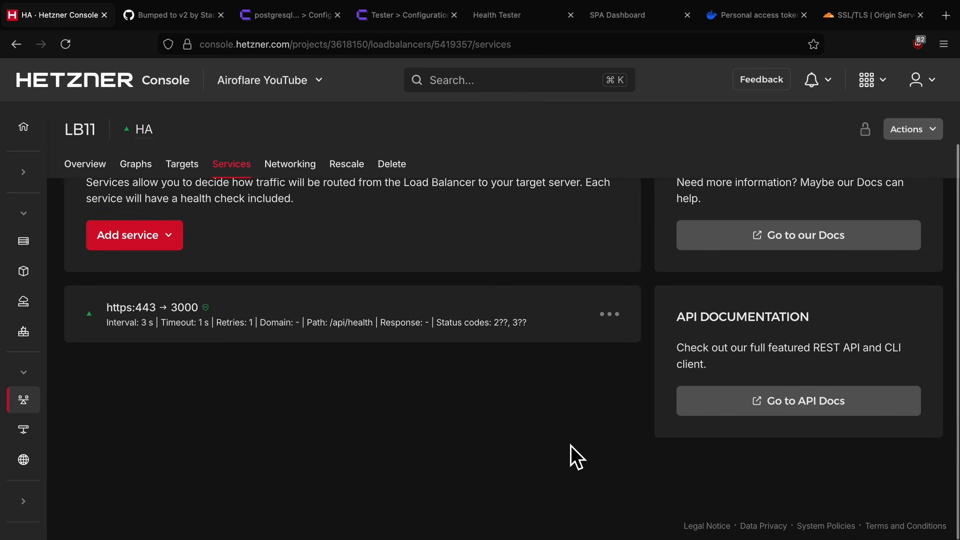
Switch to Cloudflare and finish the origin certificate creation, returning to the Origin Server page.
scroll(571, 445, "up", 2)
left_click(880, 28)
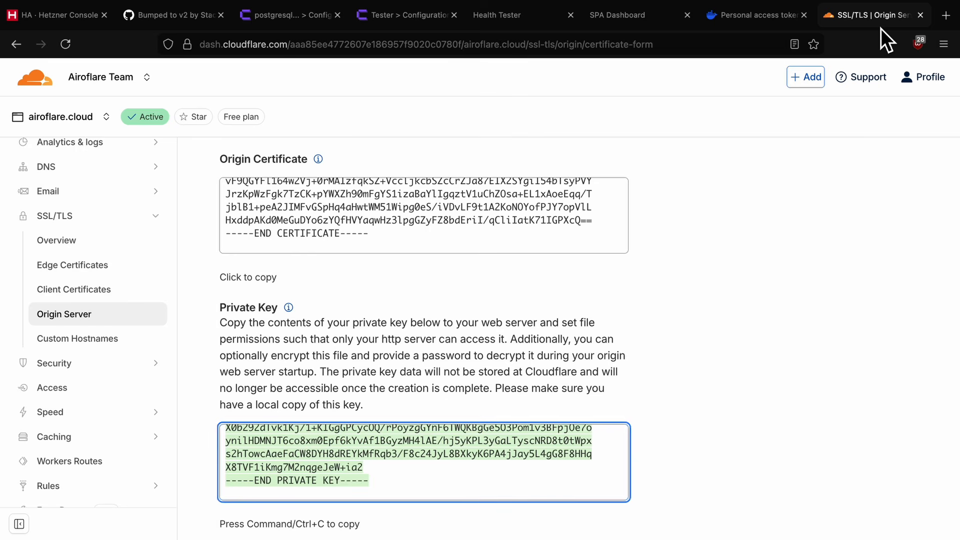
scroll(637, 371, "down", 2)
left_click(900, 483)
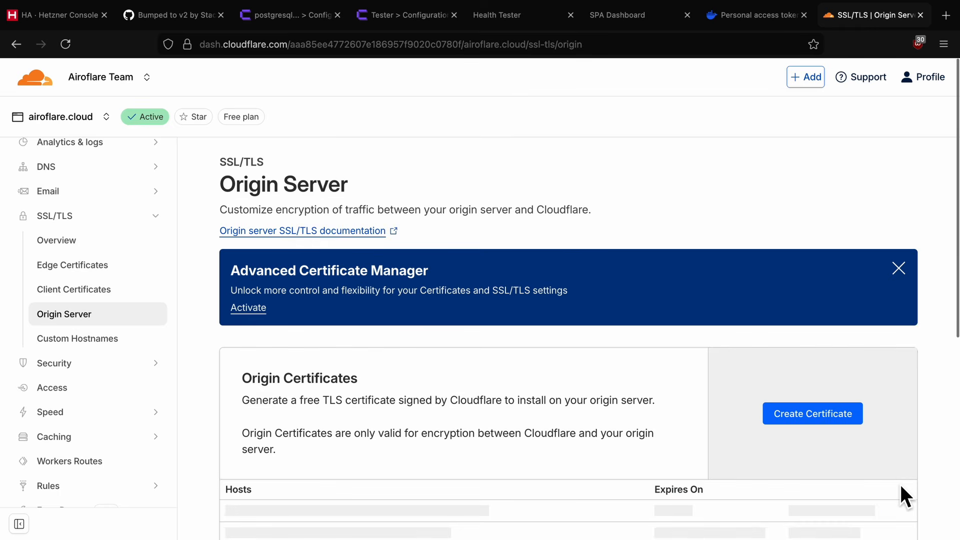
Set and save the custom SSL/TLS encryption mode of airoflare.cloud as Full (Strict), and dismiss the Advanced Certificate Manager banner.
left_click(98, 245)
scroll(355, 384, "down", 3)
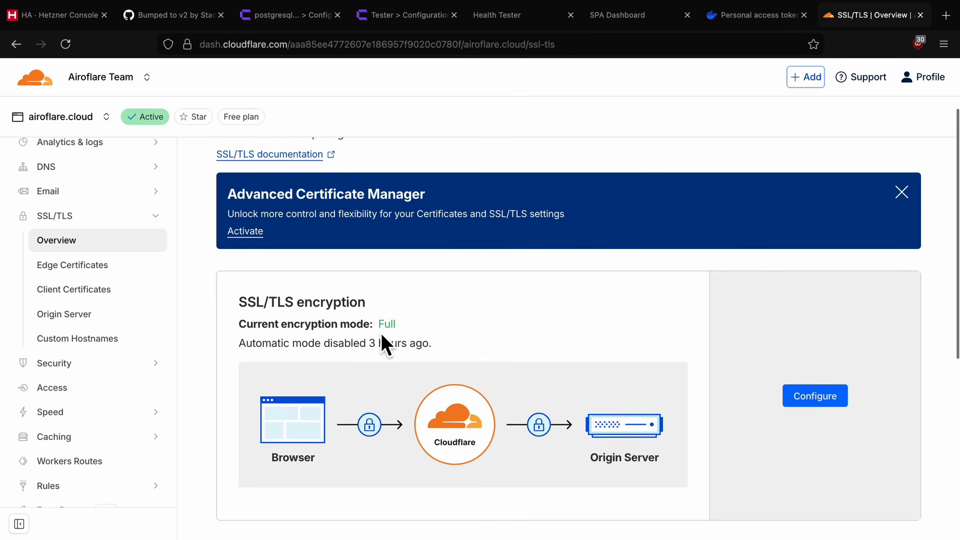
left_click(832, 400)
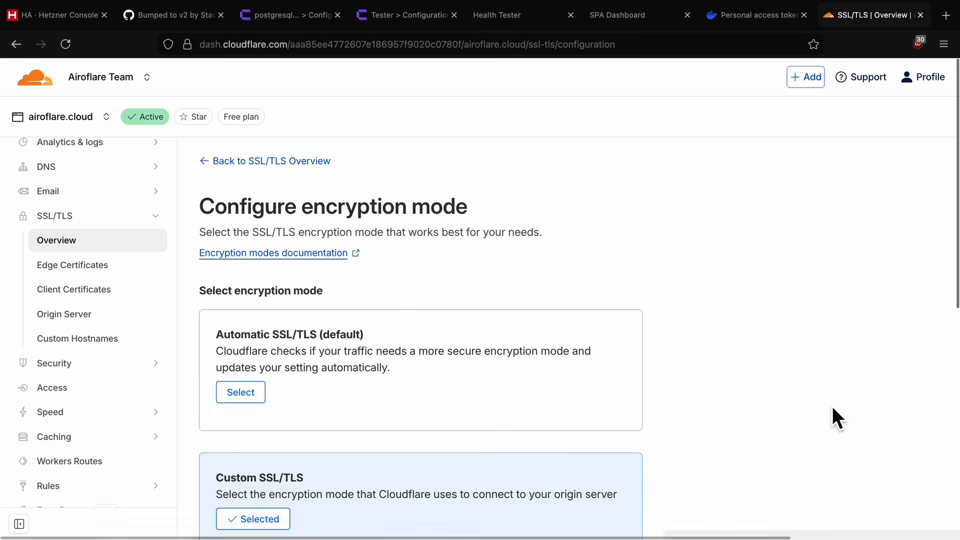
scroll(253, 346, "down", 1)
scroll(254, 346, "down", 10)
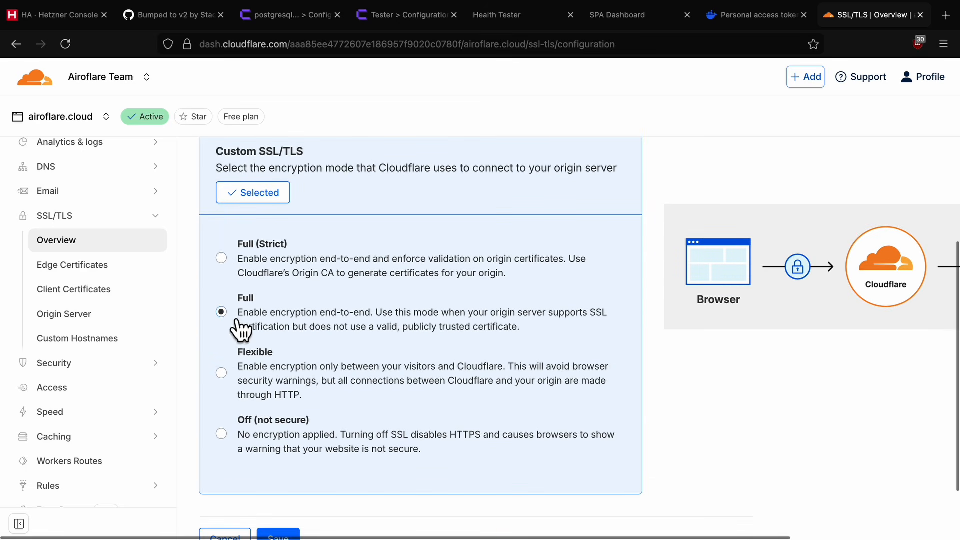
left_click(235, 267)
scroll(443, 358, "down", 3)
left_click(294, 462)
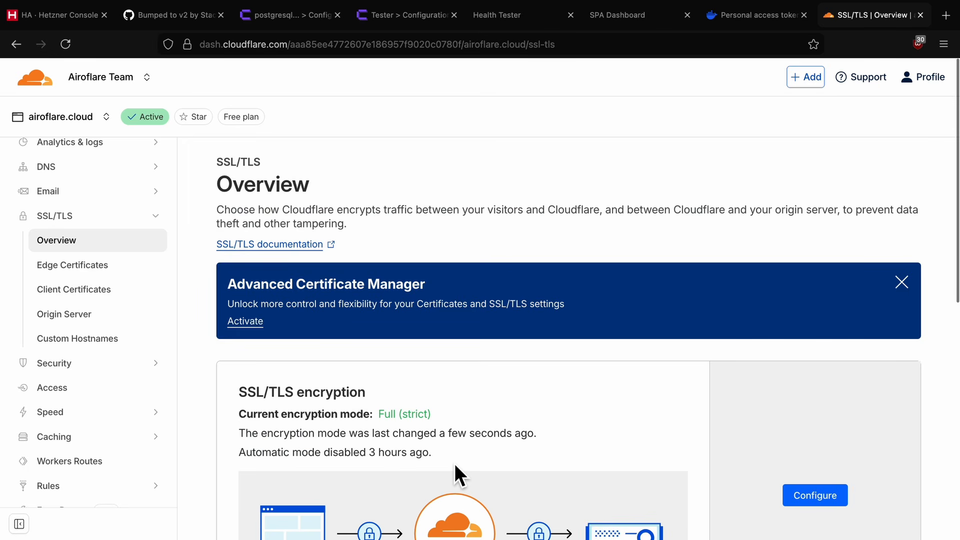
scroll(480, 464, "down", 2)
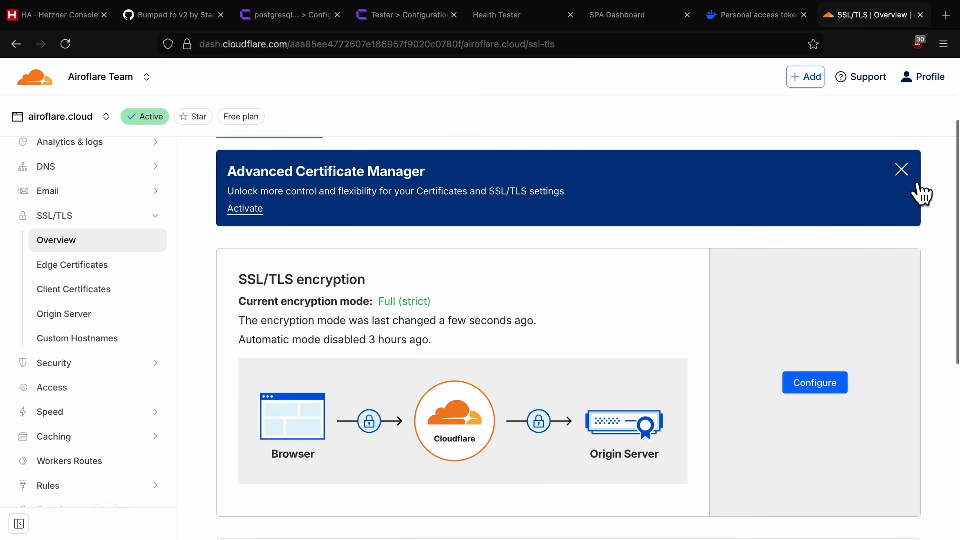
left_click(903, 171)
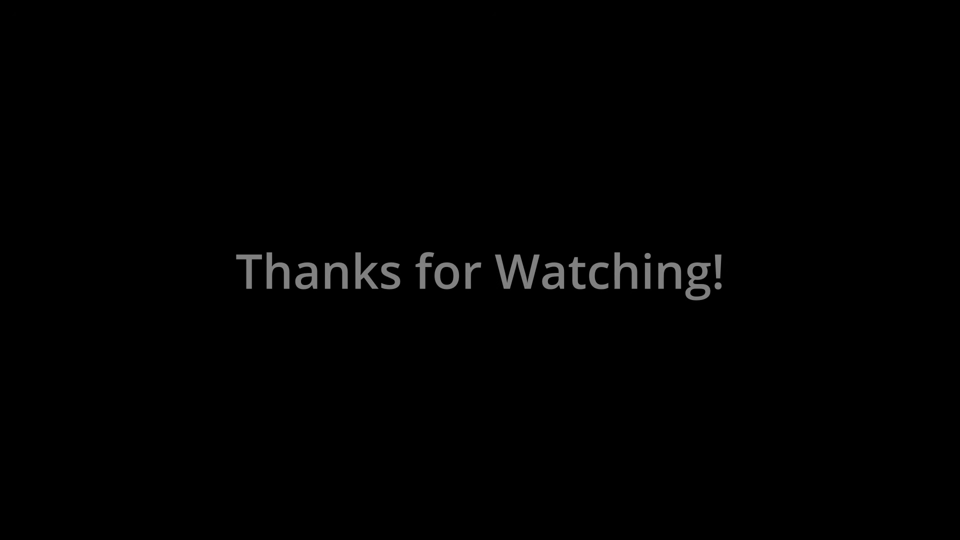